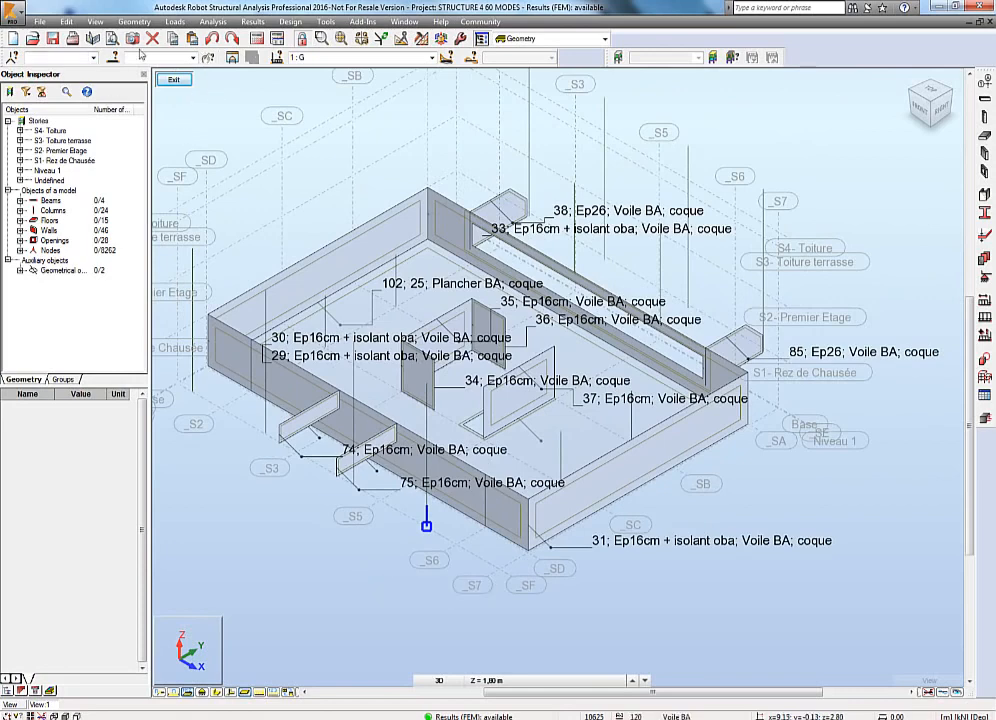
Save a screen capture of the 3D model view for the printout, labelled 3.
left_click(133, 40)
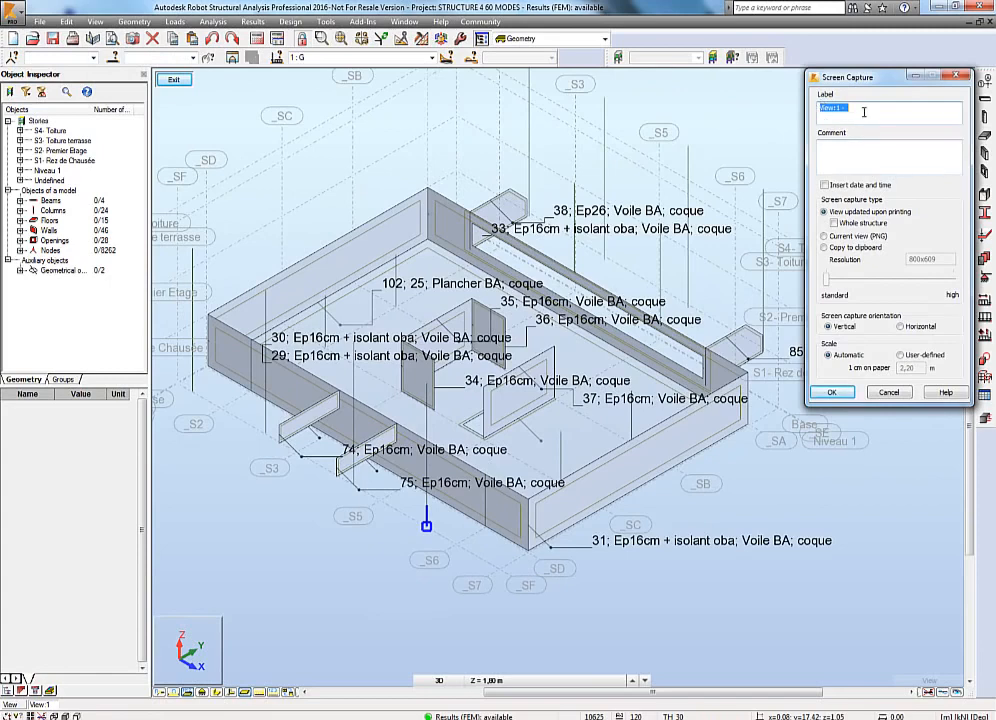
type("3d 1th level")
left_click(834, 393)
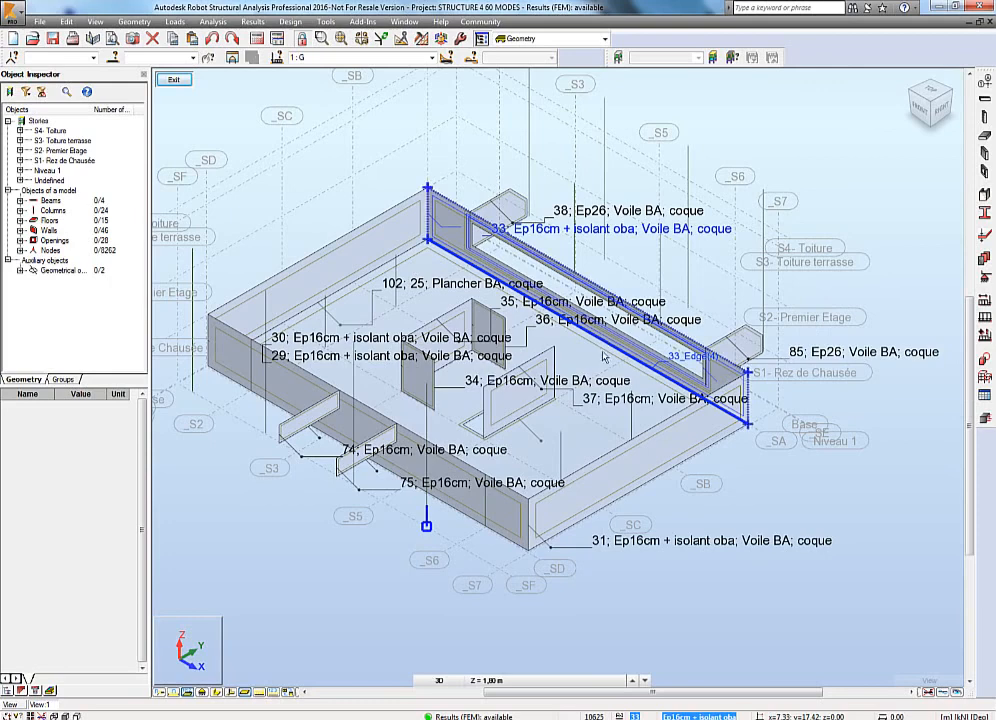
middle_click_drag(737, 268, 660, 376)
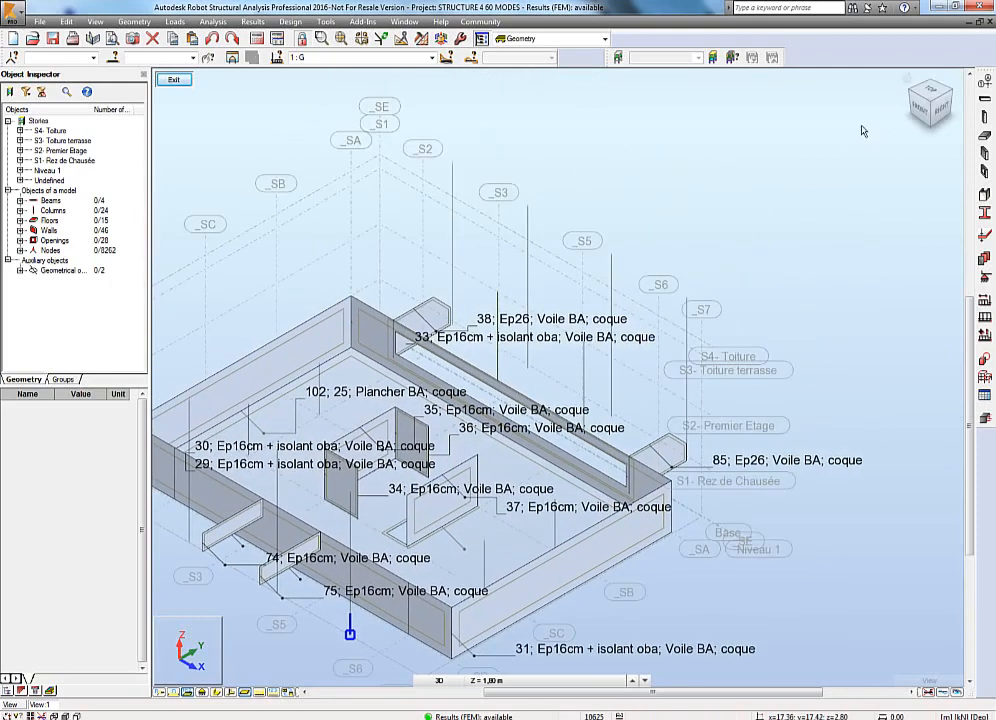
left_click_drag(735, 335, 452, 144)
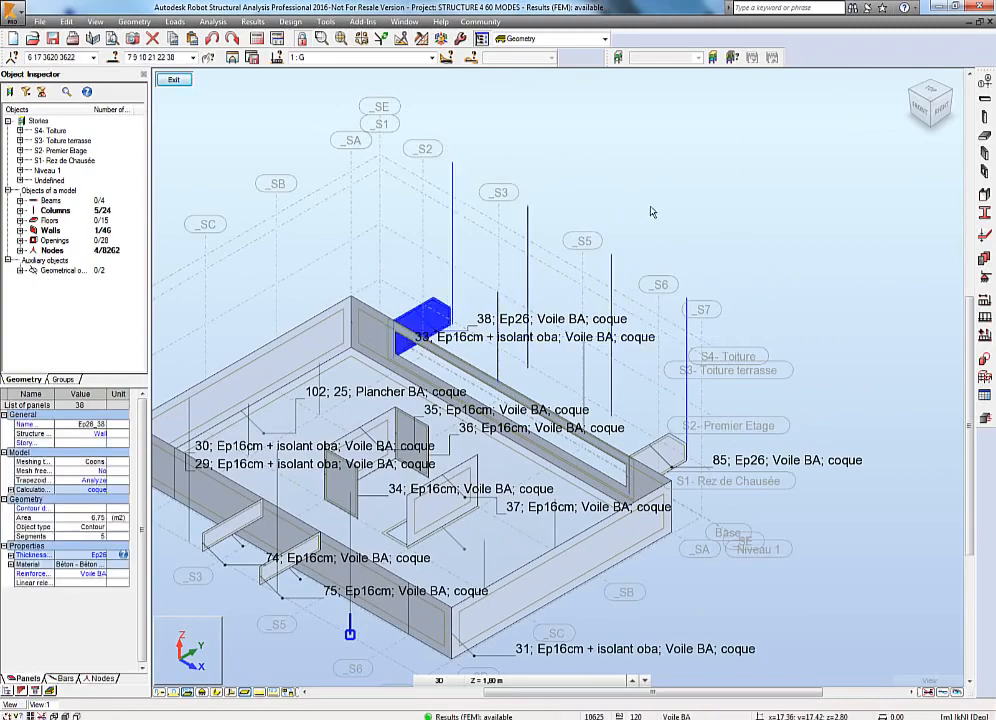
key("Escape")
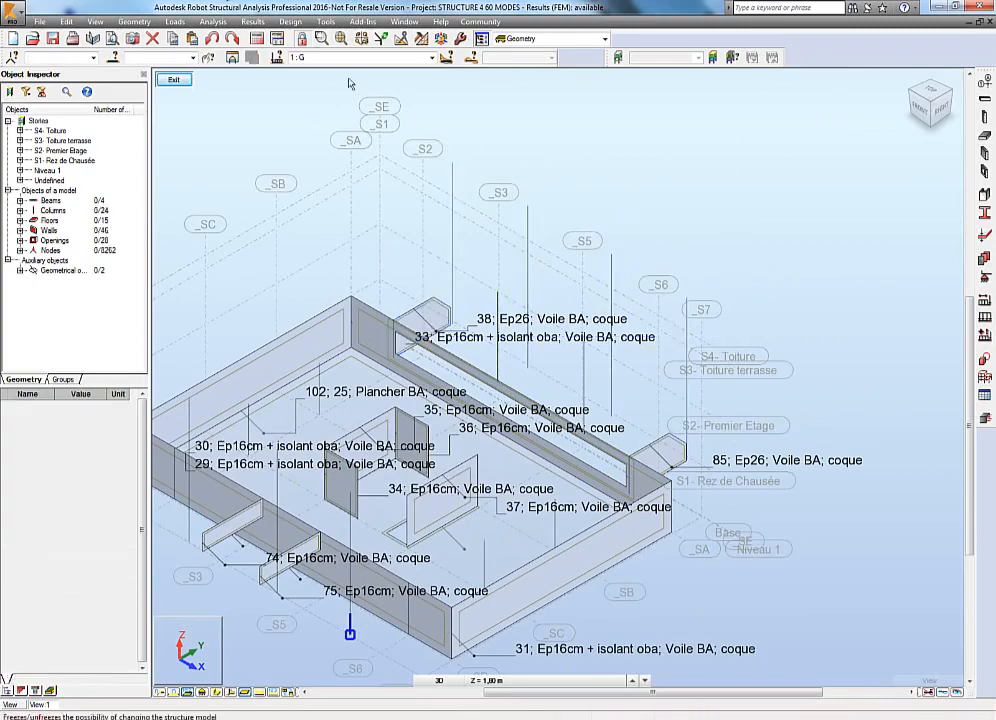
Select the four columns 9, 10, 21 and 22 in a front view and display only the selection.
middle_click_drag(538, 545, 602, 443)
middle_click_drag(505, 380, 560, 543, "shift")
left_click_drag(213, 221, 211, 214)
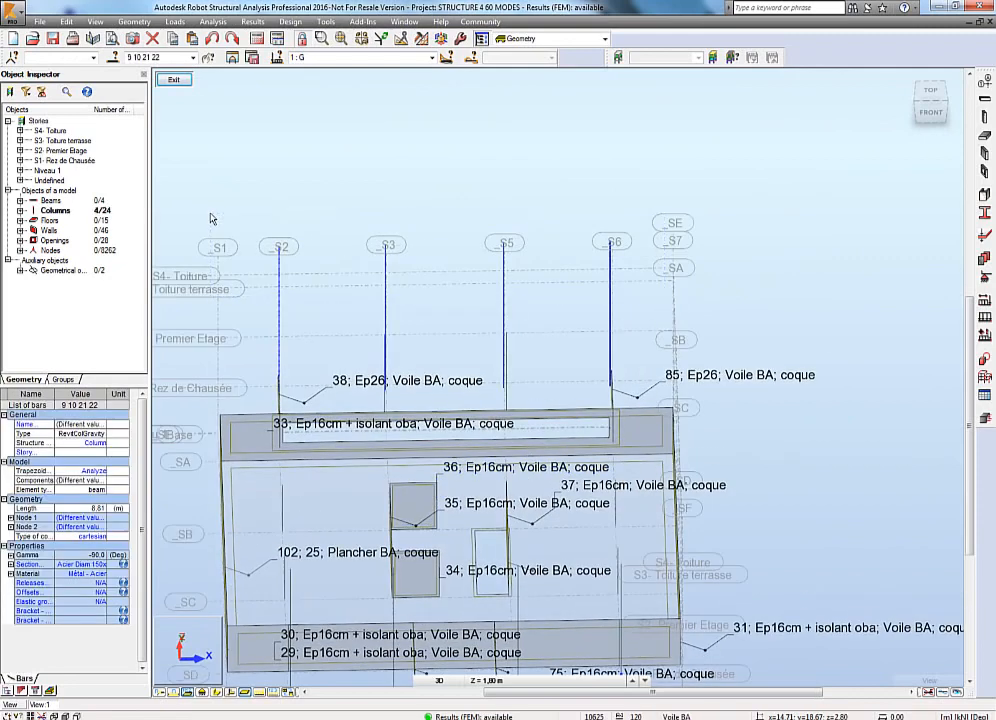
left_click(232, 58)
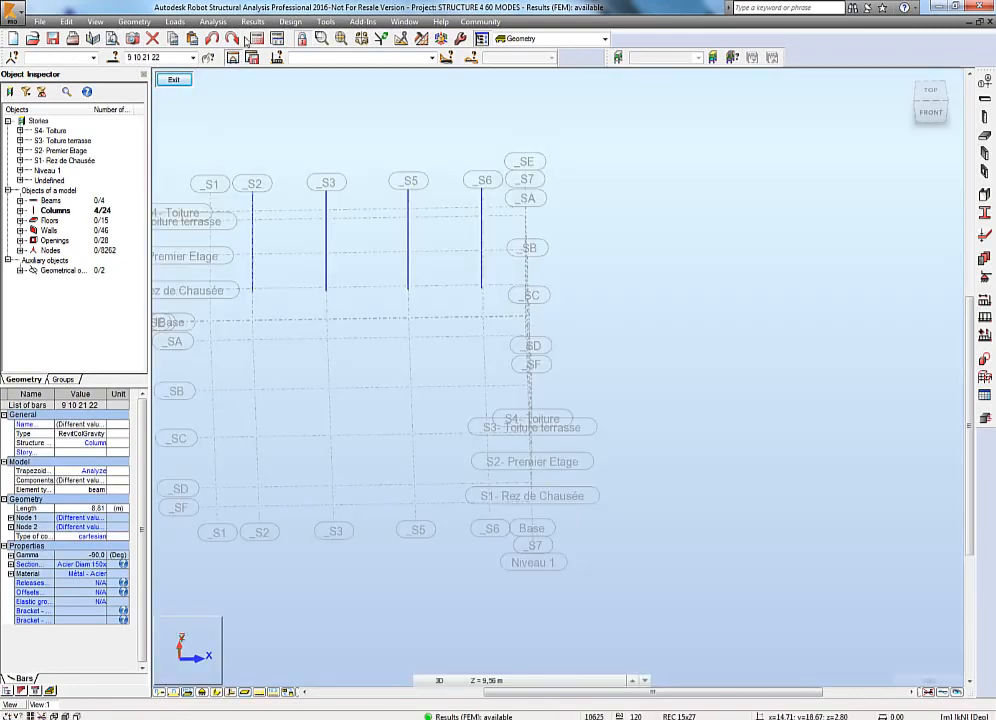
Display My and Mz moment diagrams for the selected columns with value labels.
left_click(252, 21)
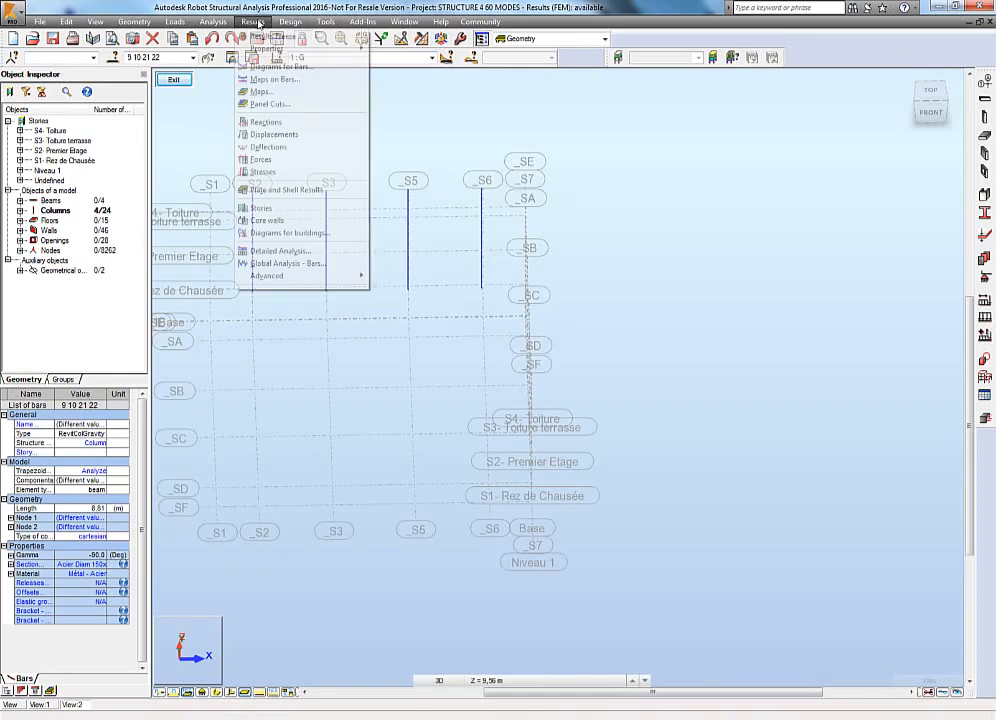
left_click(275, 66)
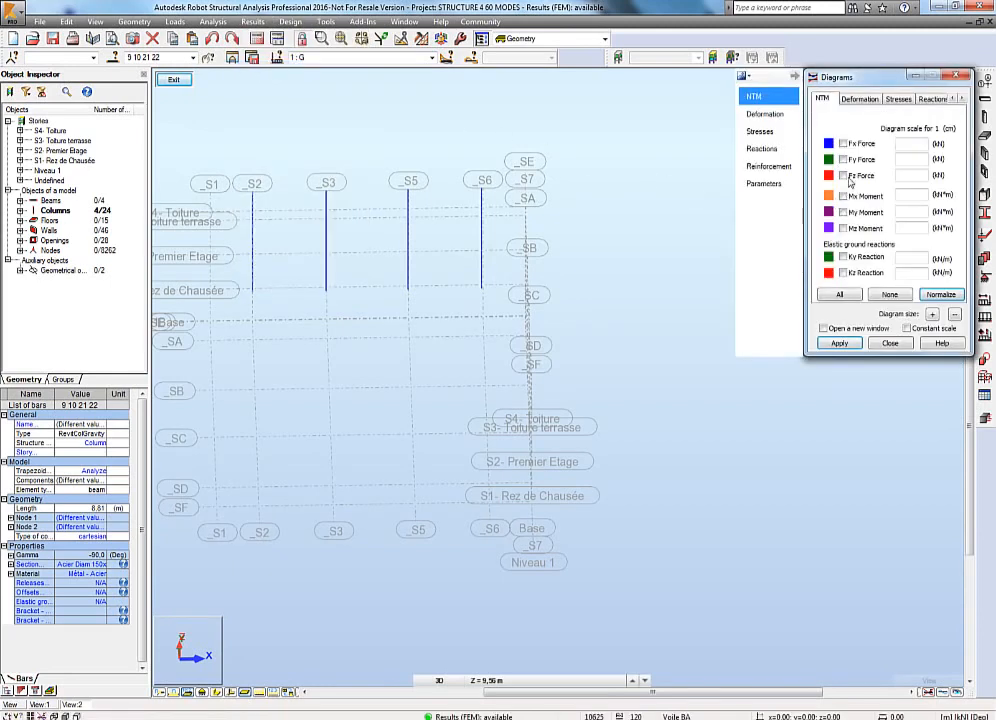
left_click(839, 343)
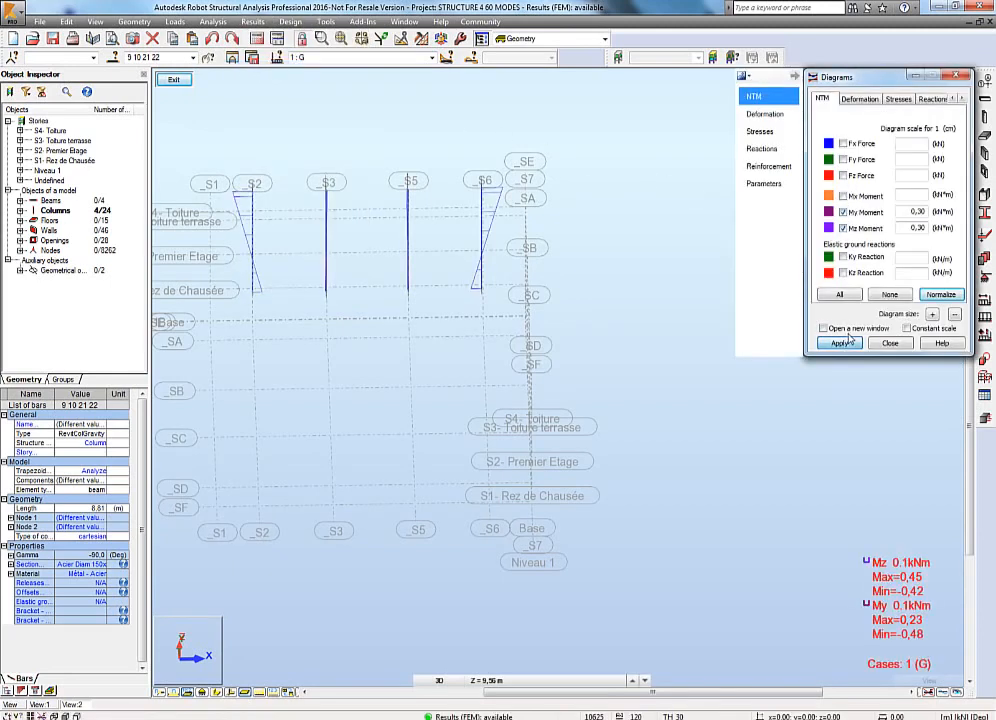
left_click(766, 184)
left_click(829, 344)
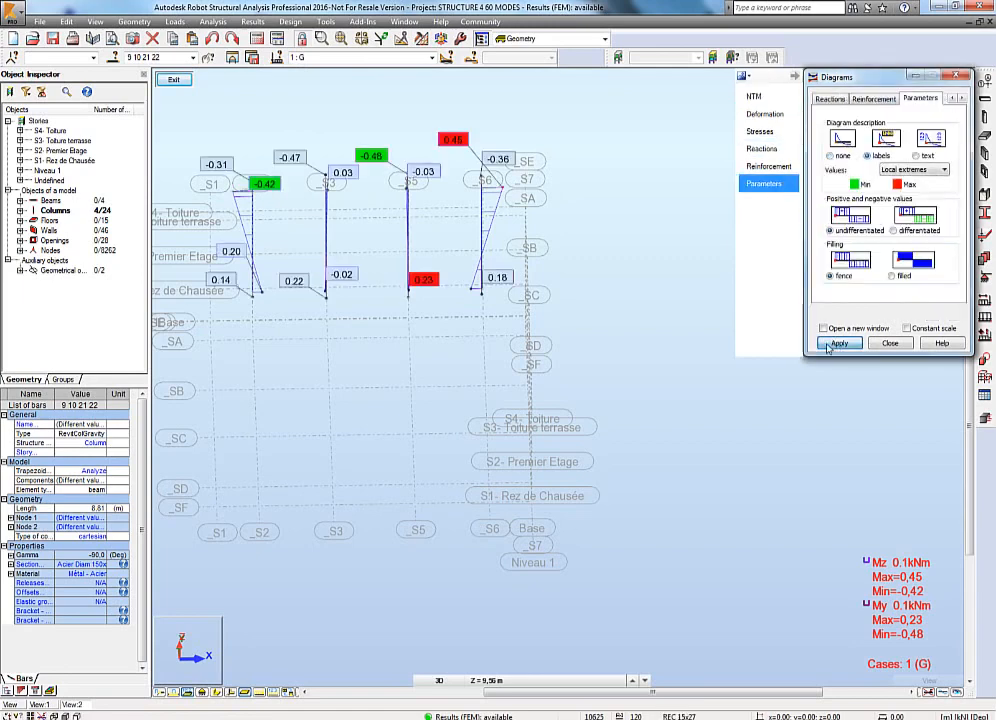
Save a screen capture of the column moment diagrams in a 3D view for the printout.
middle_click_drag(578, 349, 611, 456)
middle_click_drag(456, 442, 529, 469, "shift")
scroll(433, 443, "up", 3)
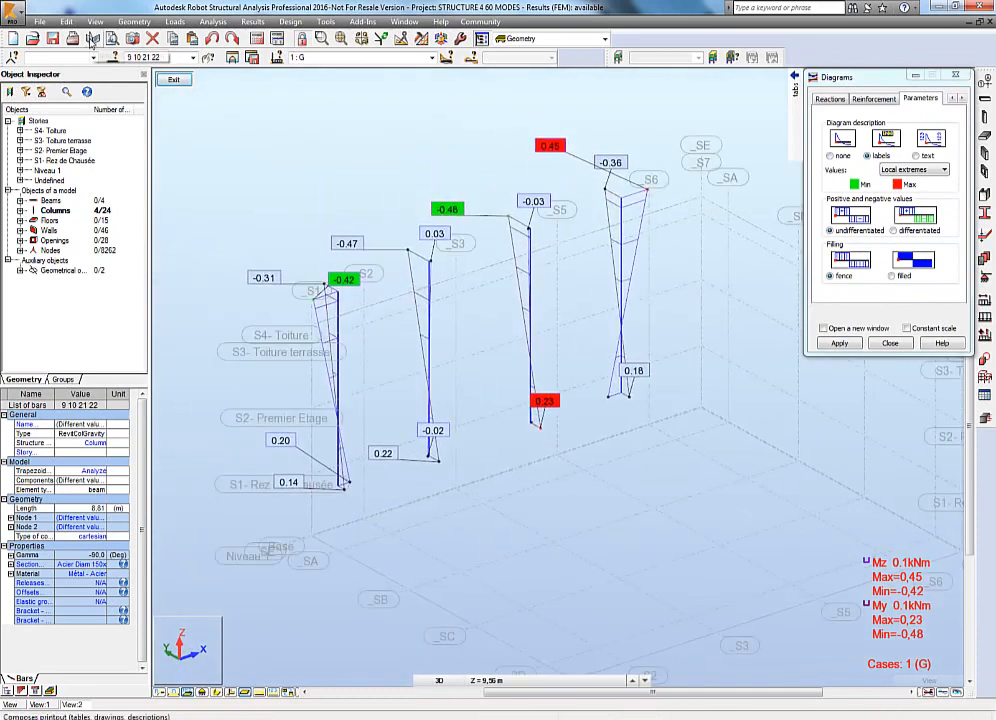
left_click(133, 38)
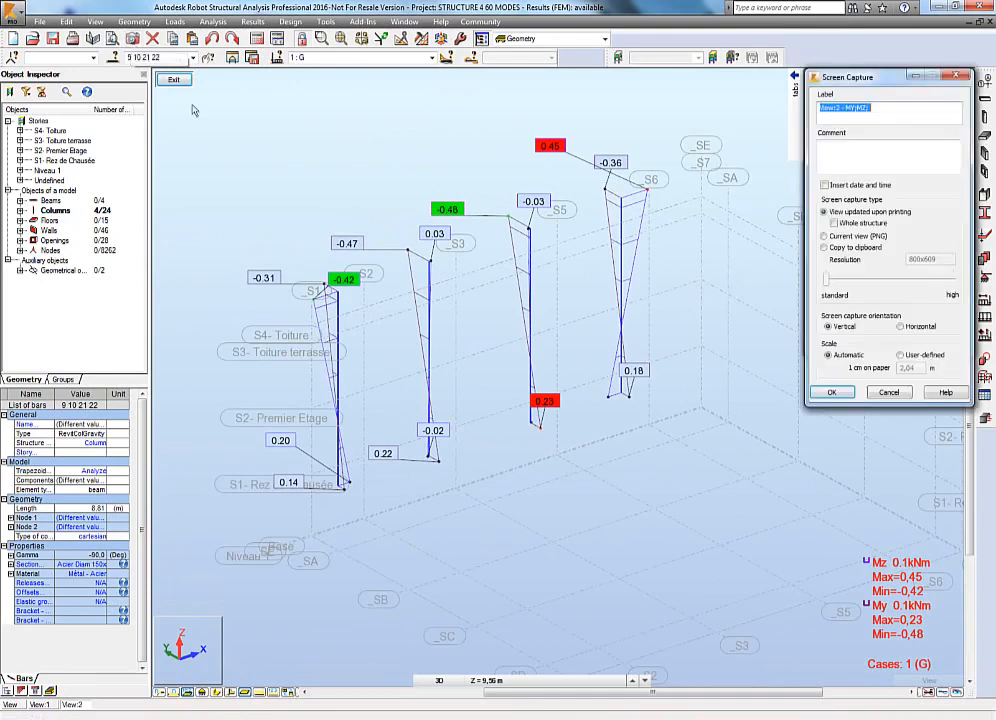
left_click(829, 392)
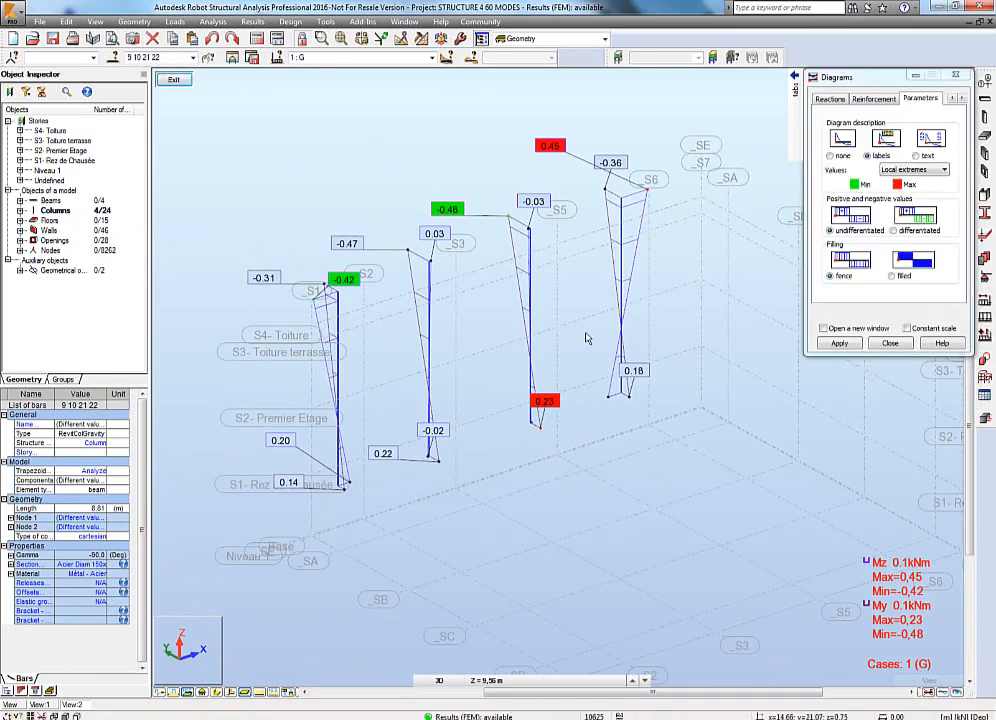
Open the reactions table and filter it to show Simple Cases only.
left_click(436, 112)
left_click(253, 22)
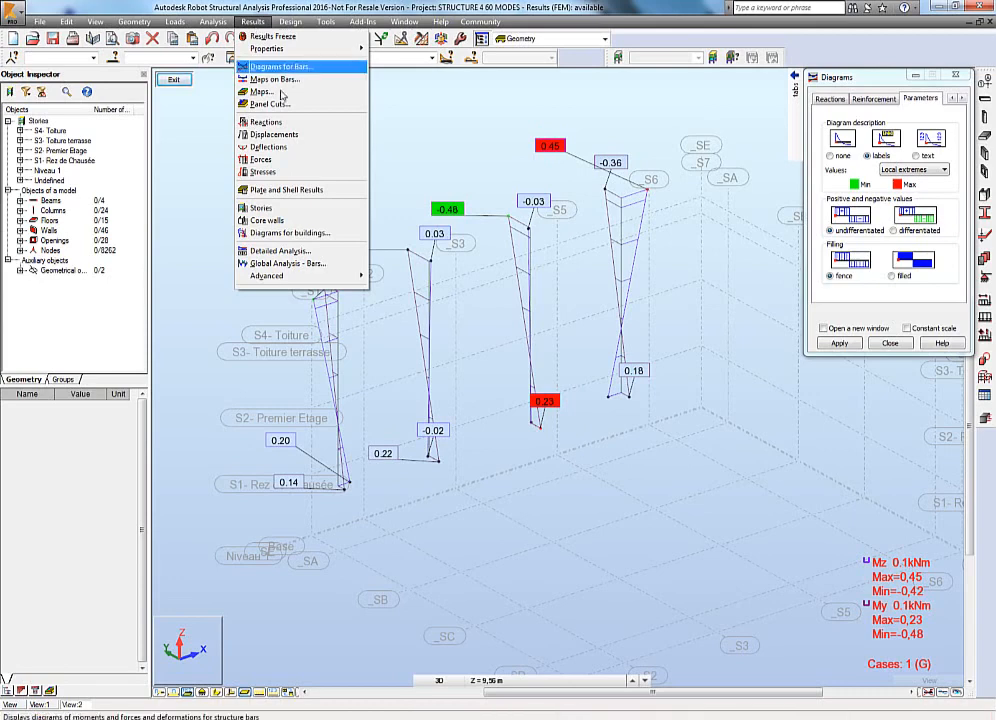
left_click(287, 123)
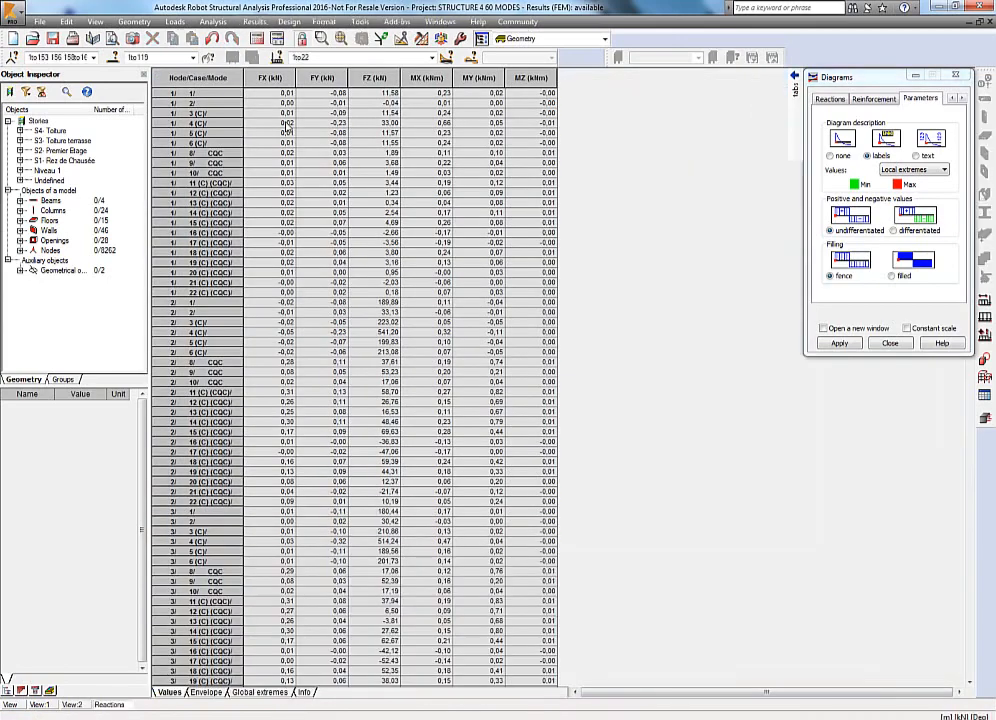
left_click(432, 57)
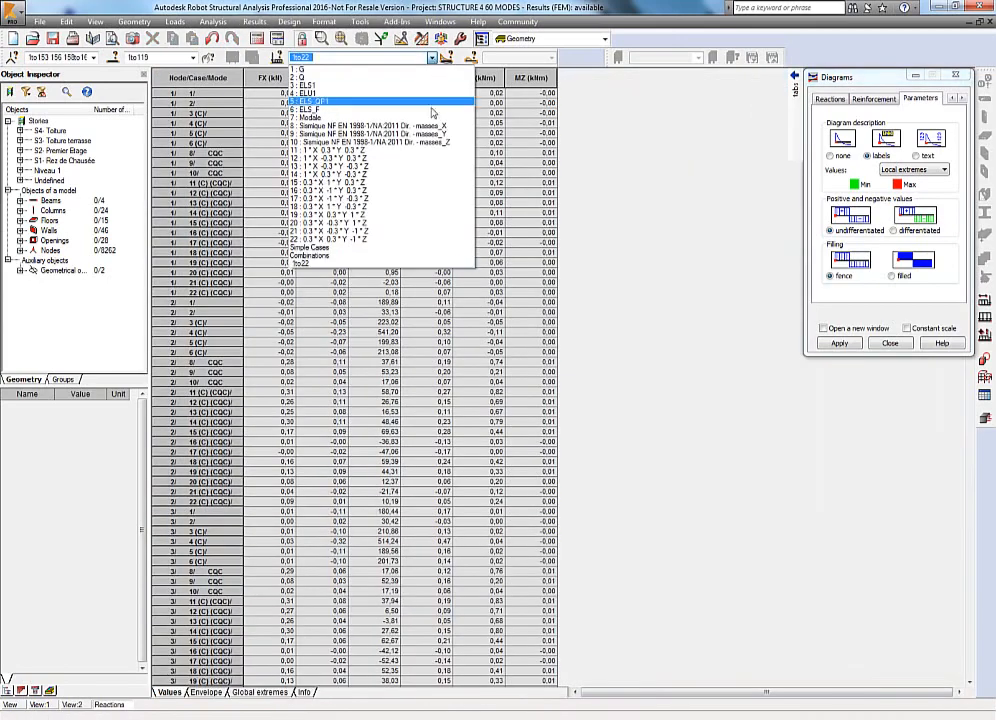
left_click(433, 258)
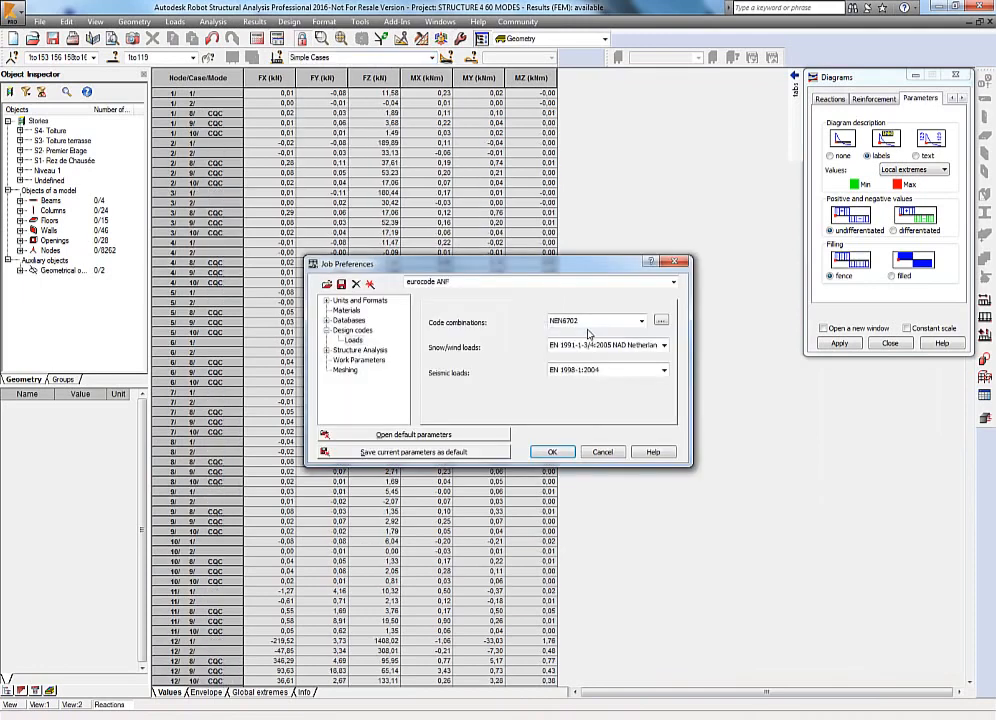
left_click(361, 301)
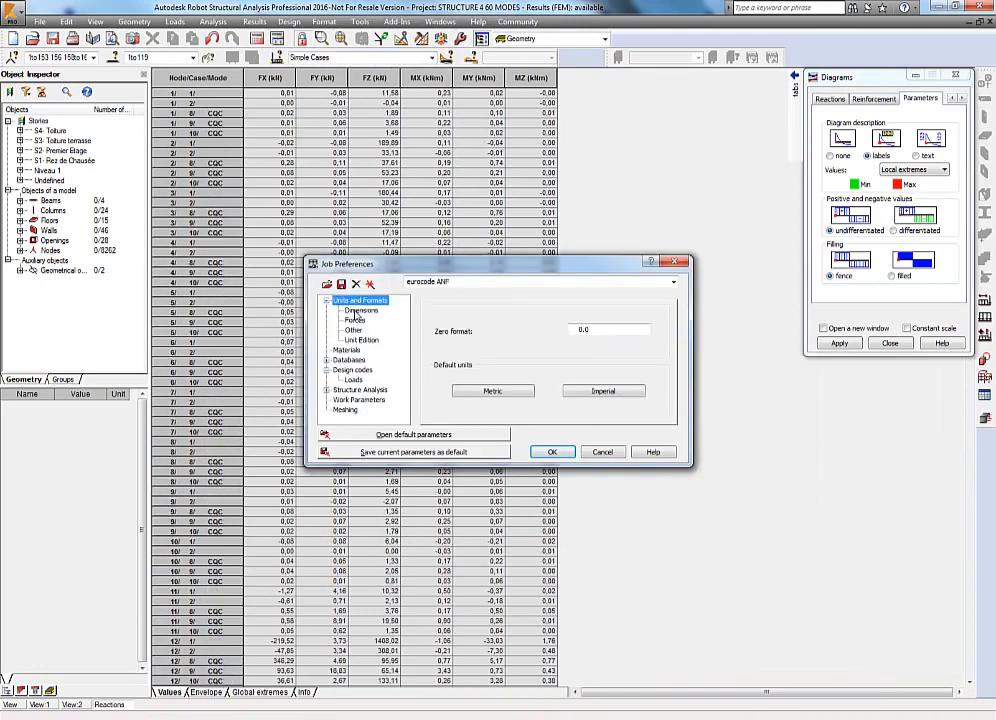
left_click(360, 311)
left_click(355, 320)
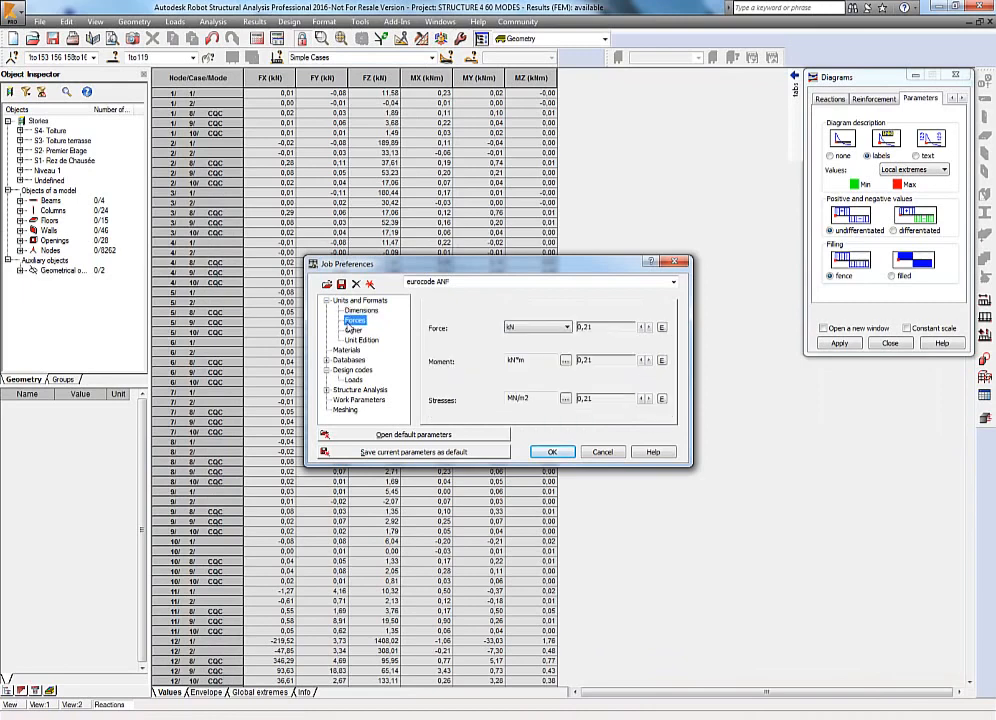
left_click(549, 337)
left_click(558, 366)
left_click(602, 452)
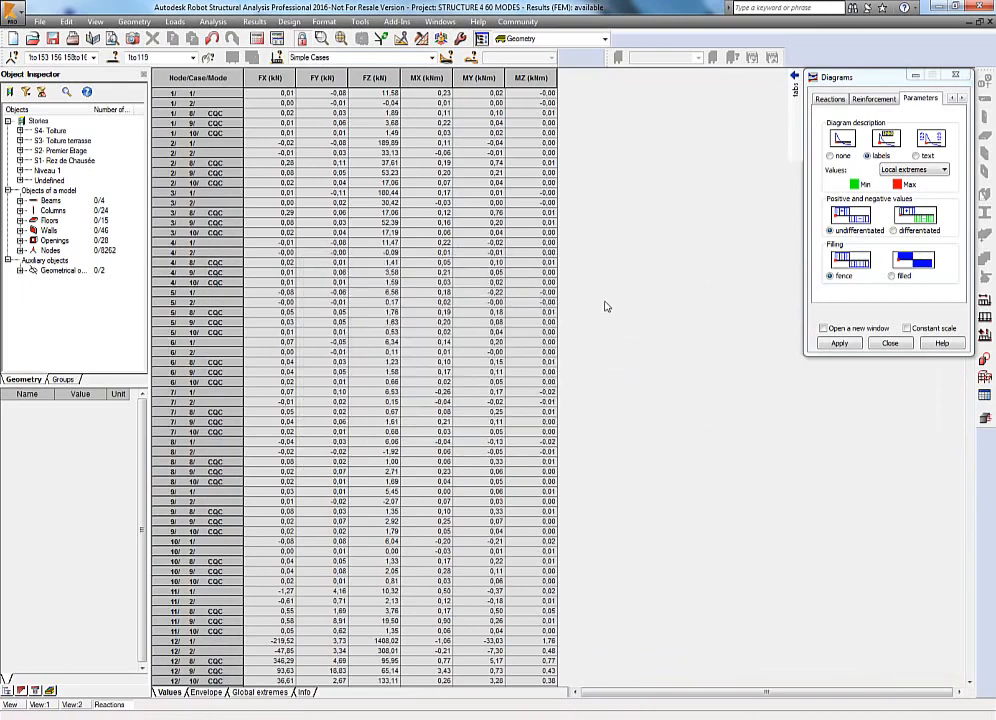
Set the reactions table columns to show reactions in Load Report form, ordered by case then object with names.
right_click(519, 296)
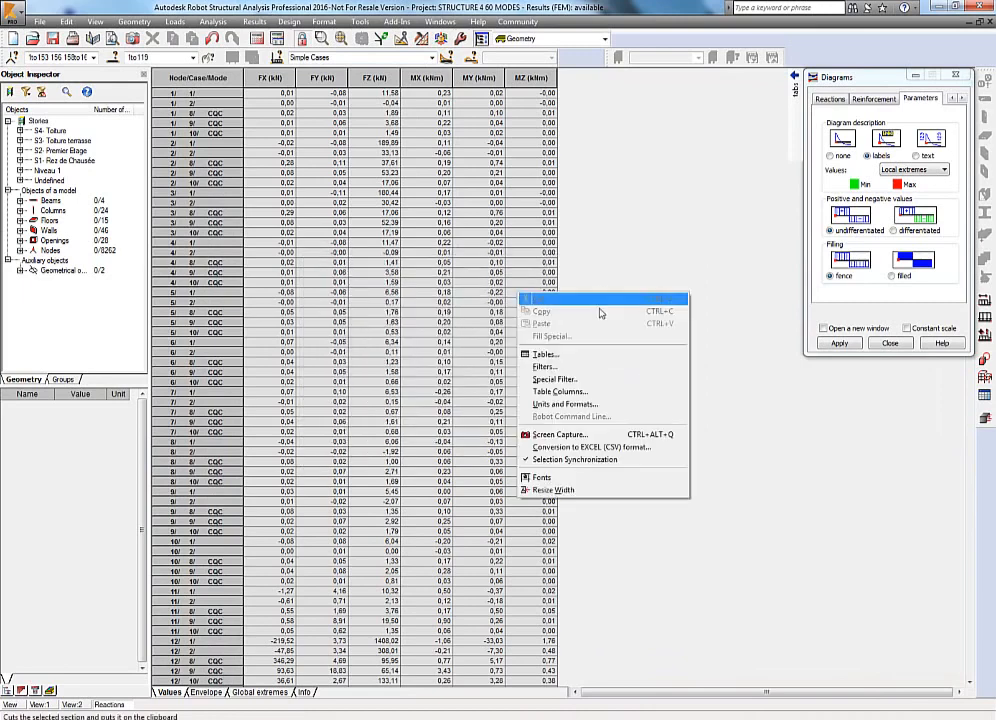
left_click(600, 392)
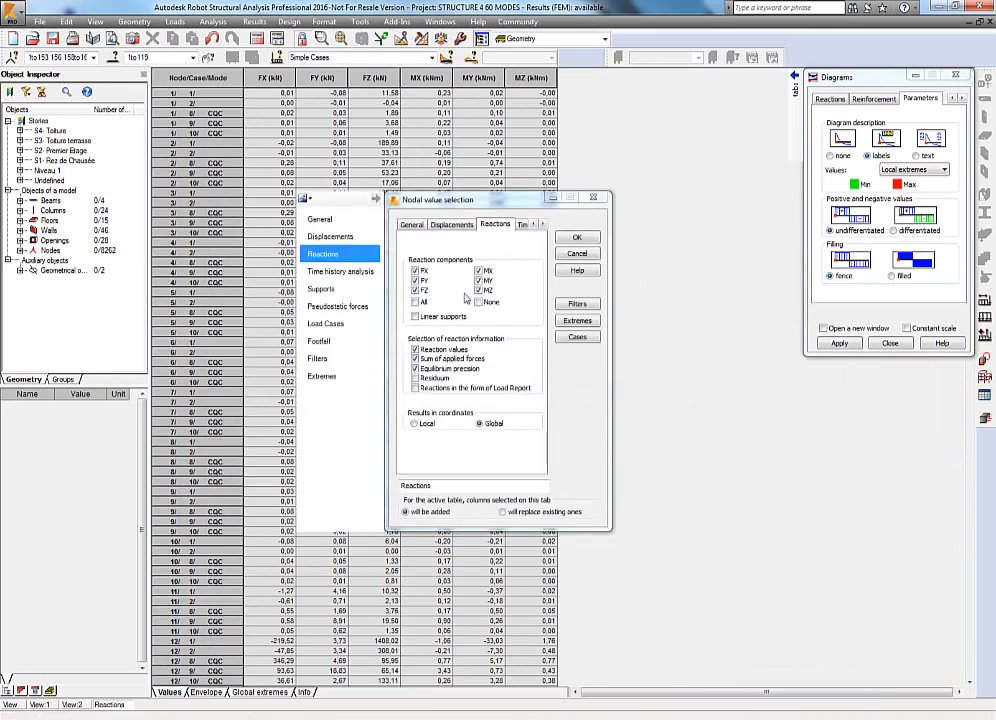
left_click(431, 367)
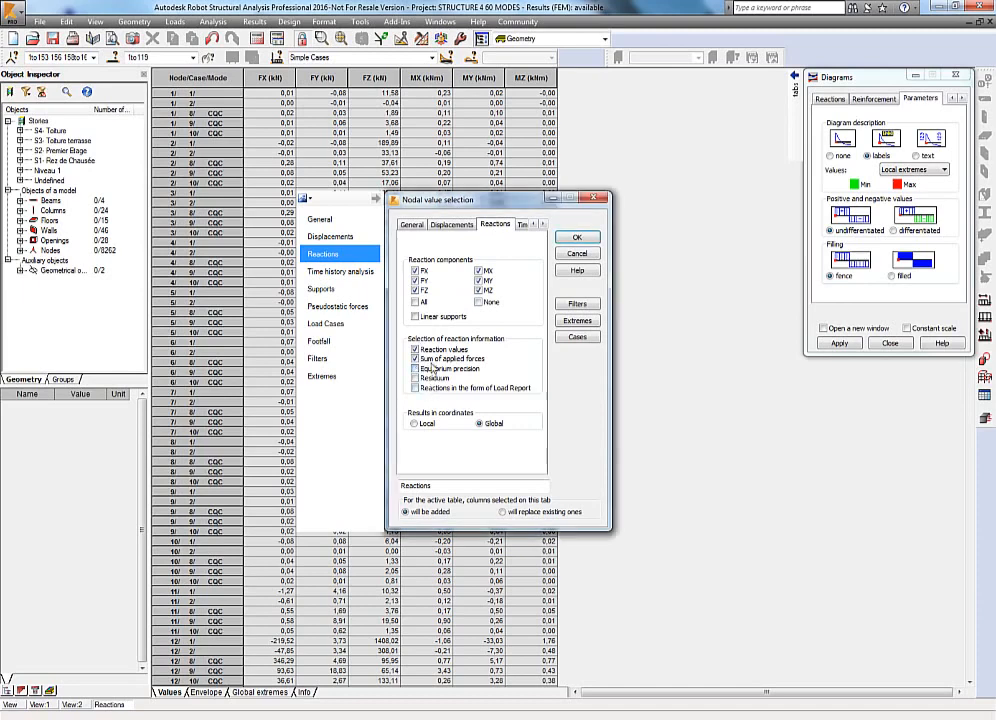
left_click(415, 389)
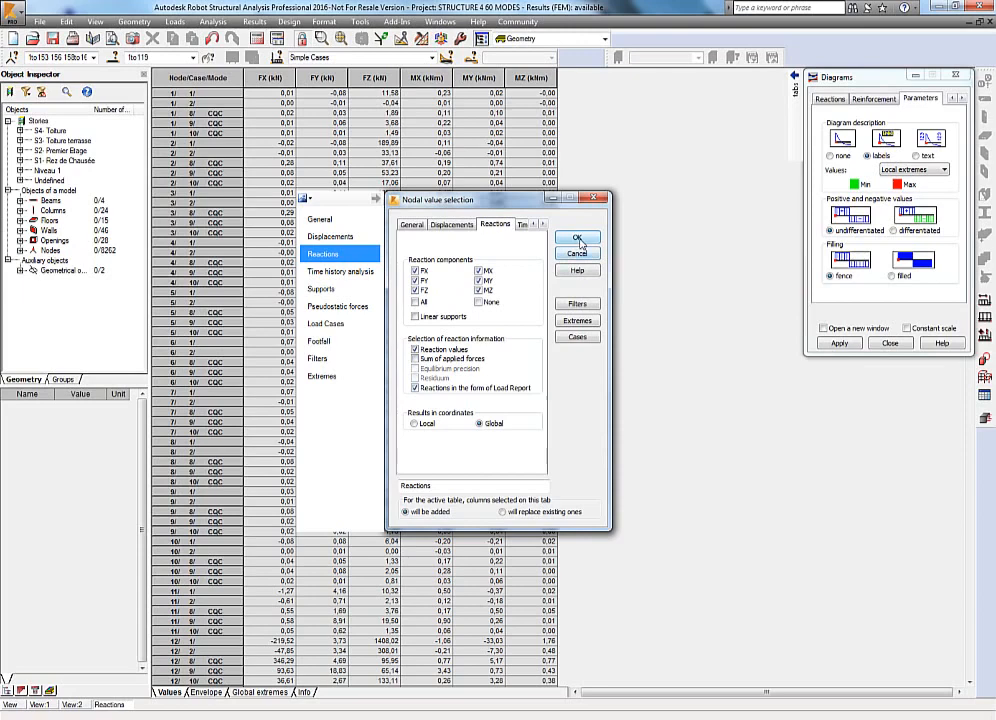
left_click(328, 323)
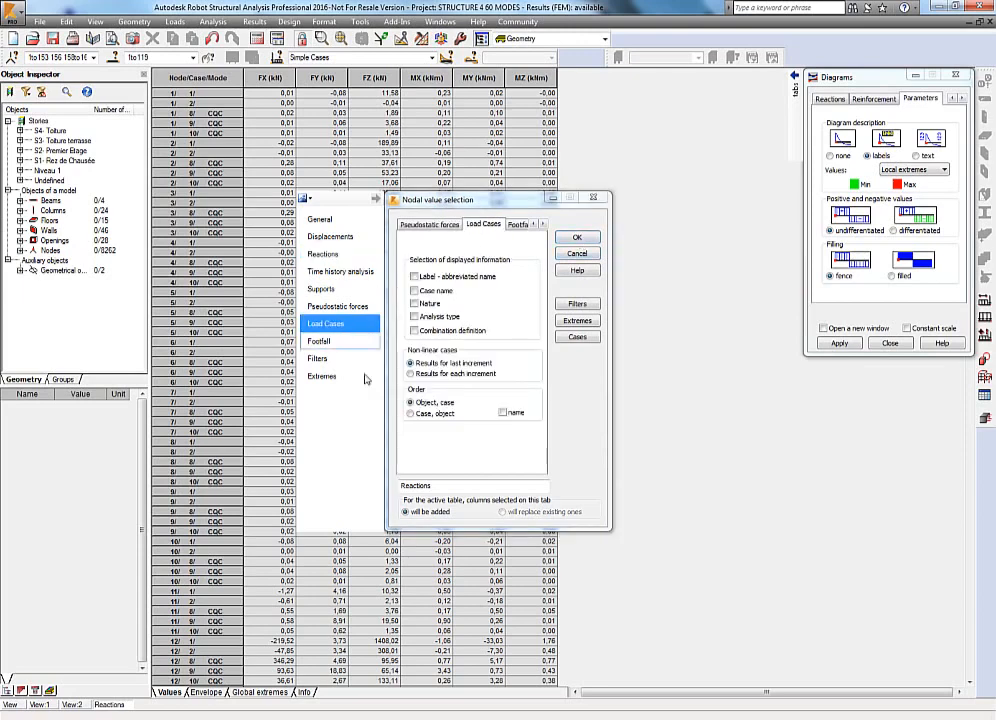
left_click(438, 414)
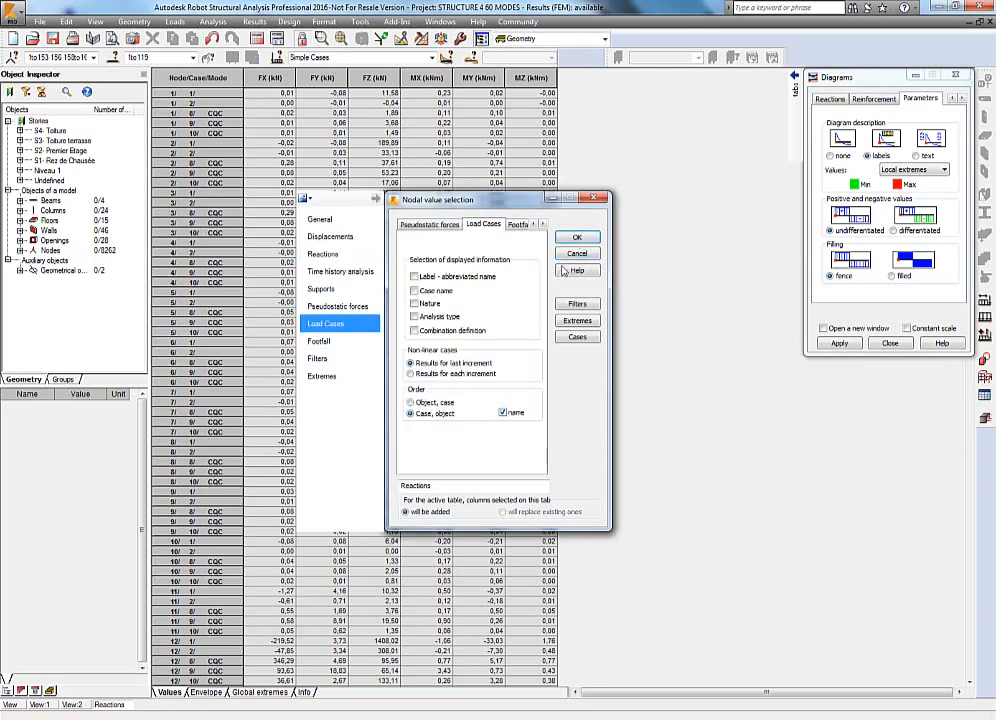
left_click(577, 239)
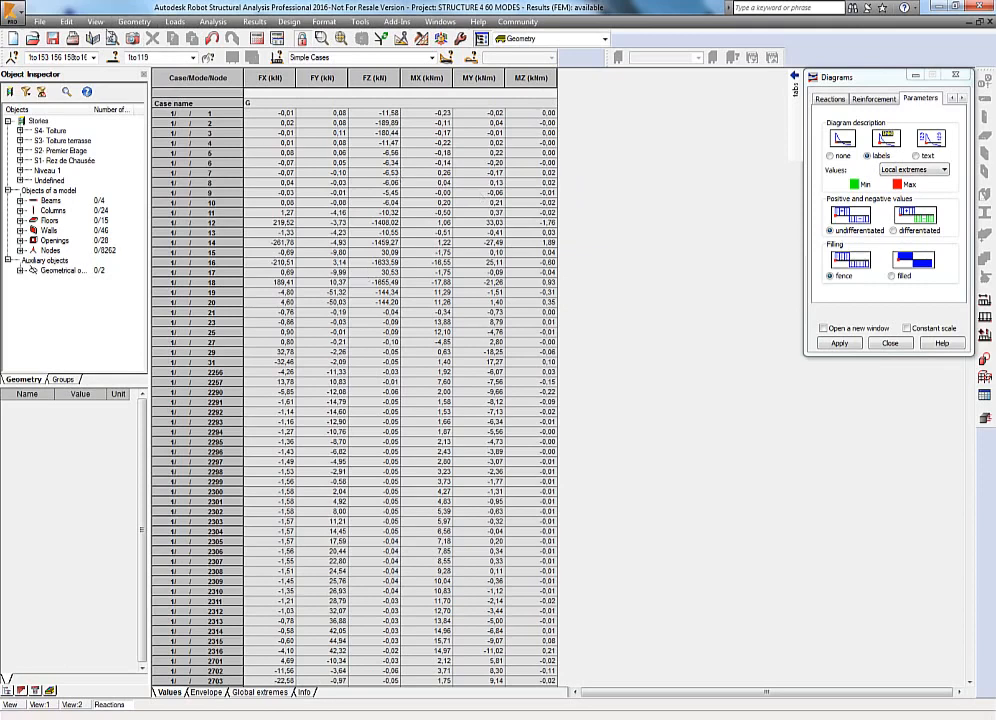
Save the table settings as a table template and capture the reactions table for the printout.
left_click(94, 21)
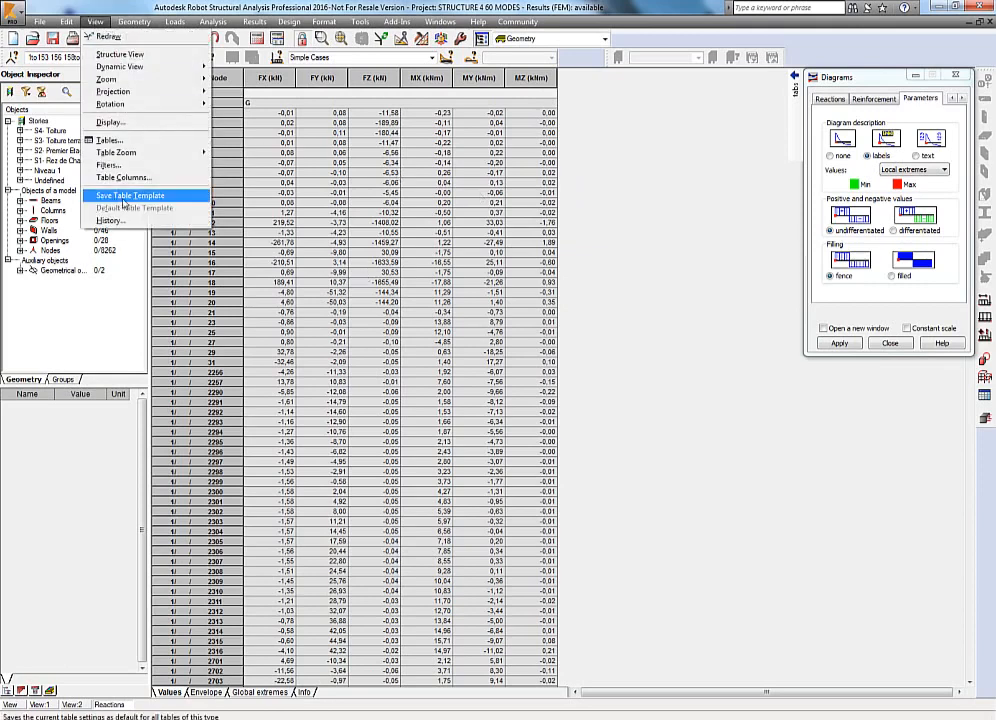
left_click(137, 197)
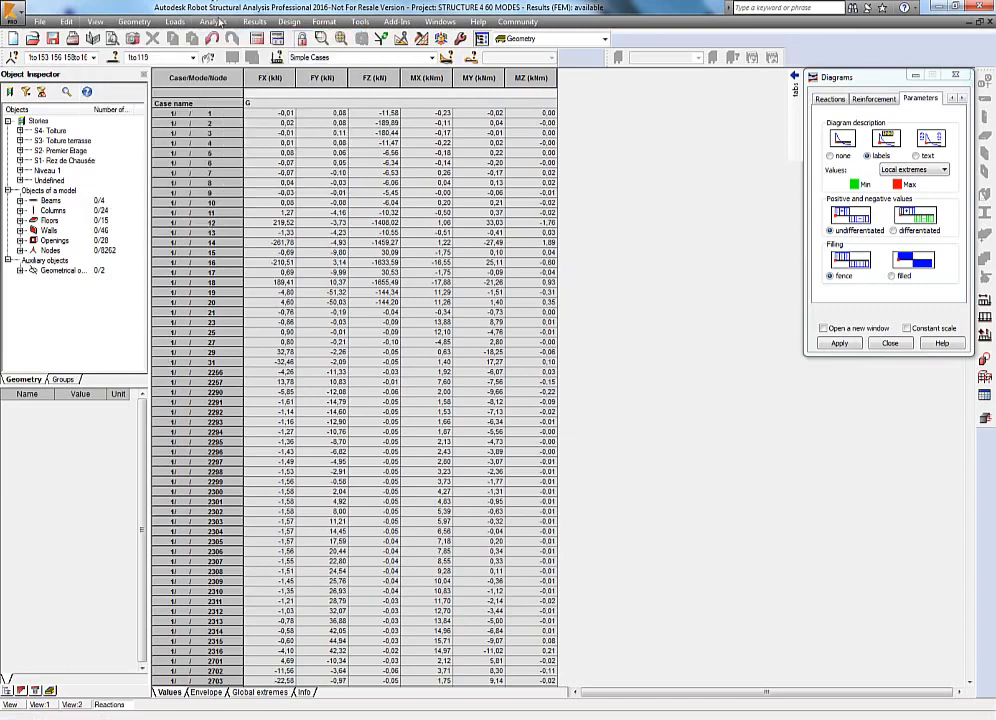
left_click(111, 39)
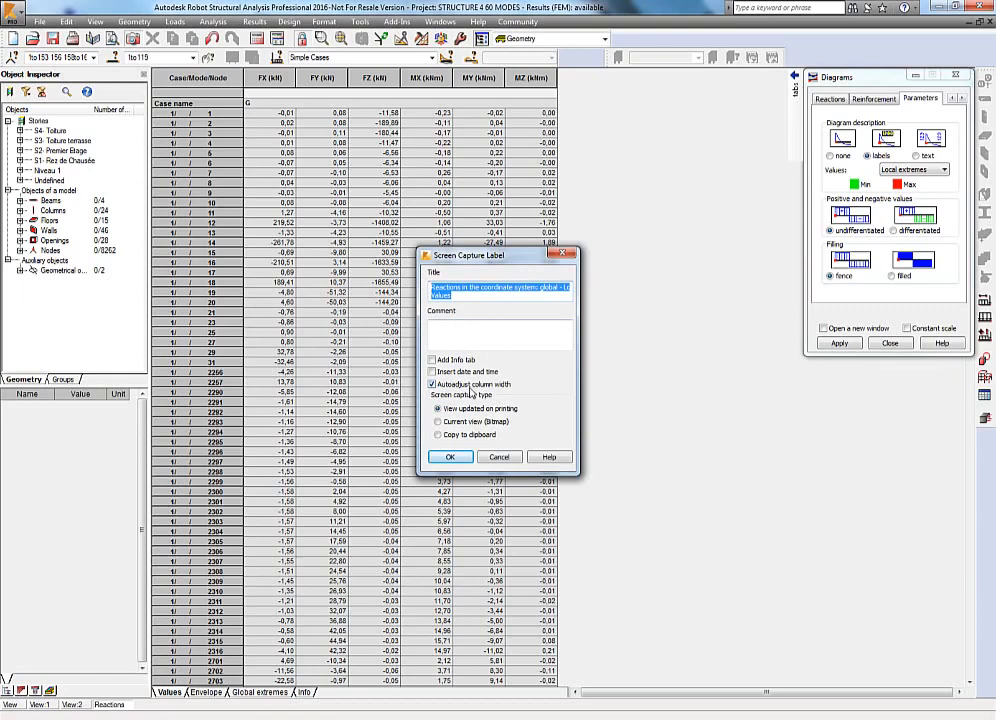
left_click(450, 458)
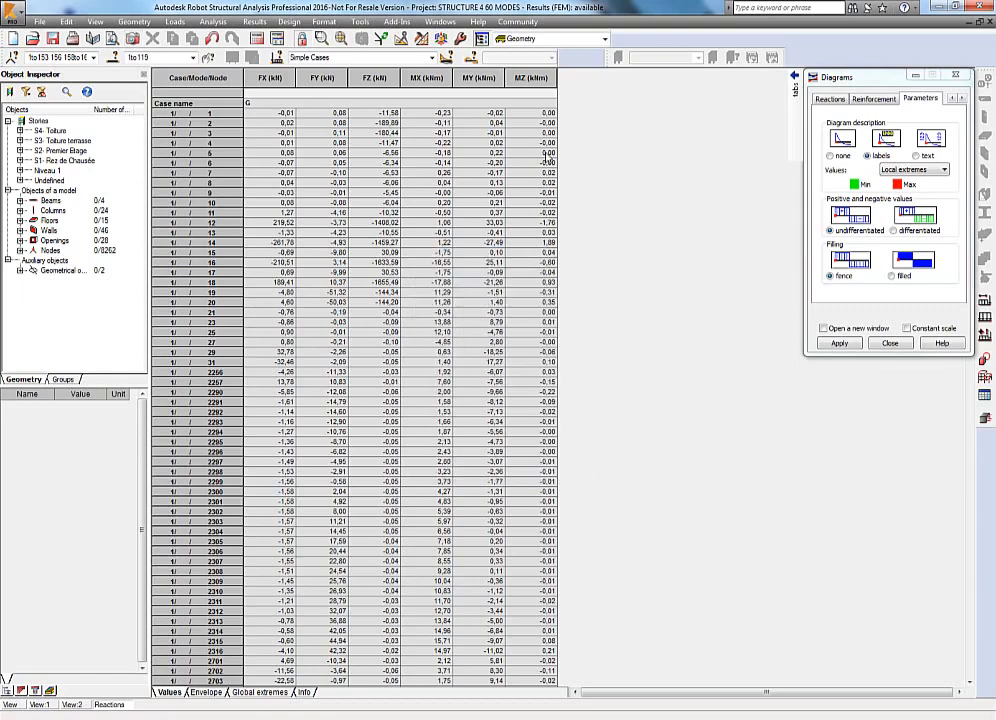
left_click(324, 23)
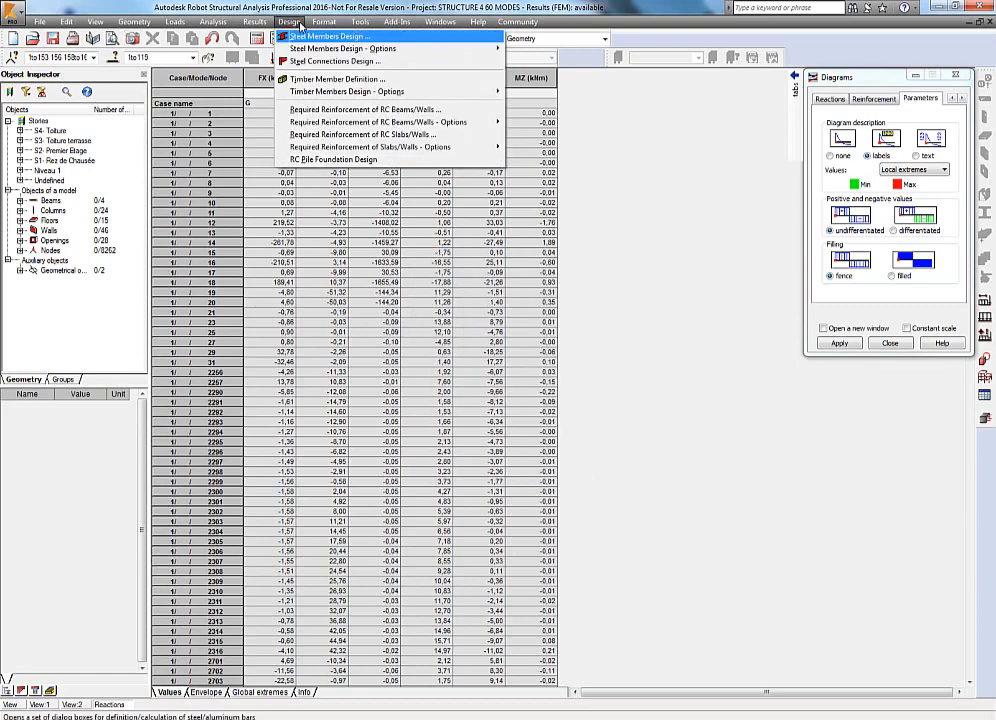
mouse_move(357, 26)
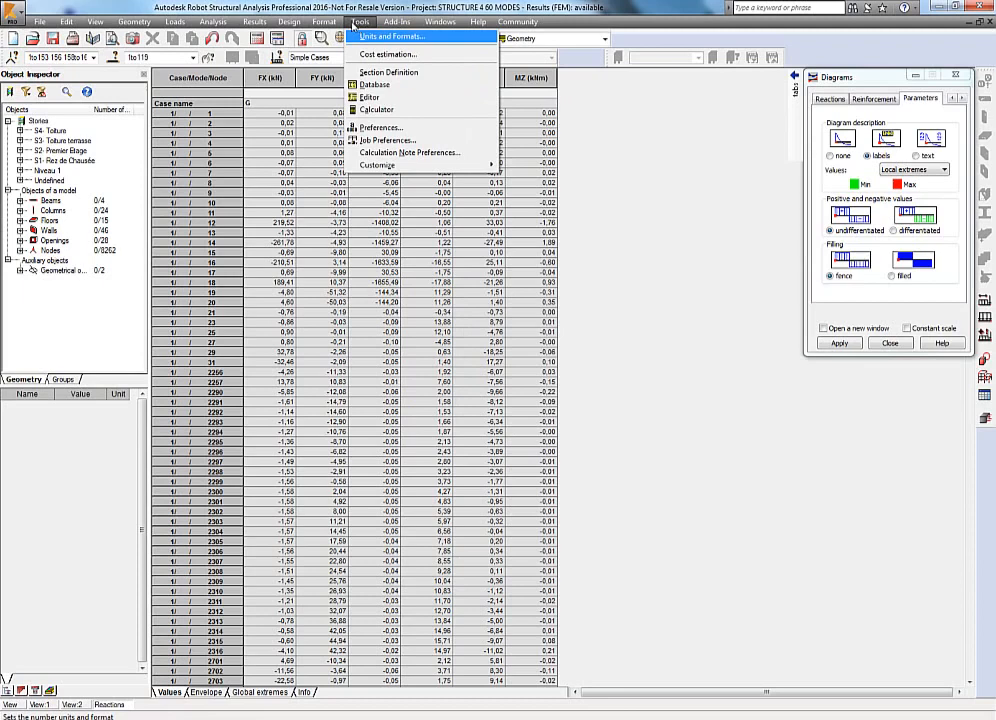
mouse_move(256, 24)
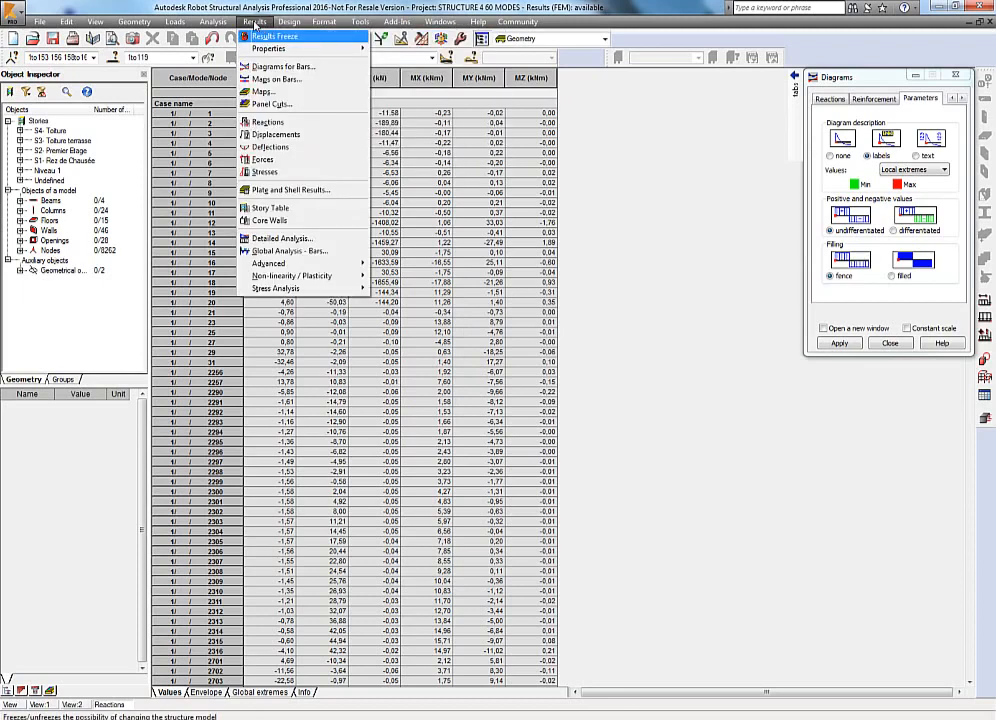
Open the node displacements table briefly, then close the displacements and reactions tables.
left_click(273, 136)
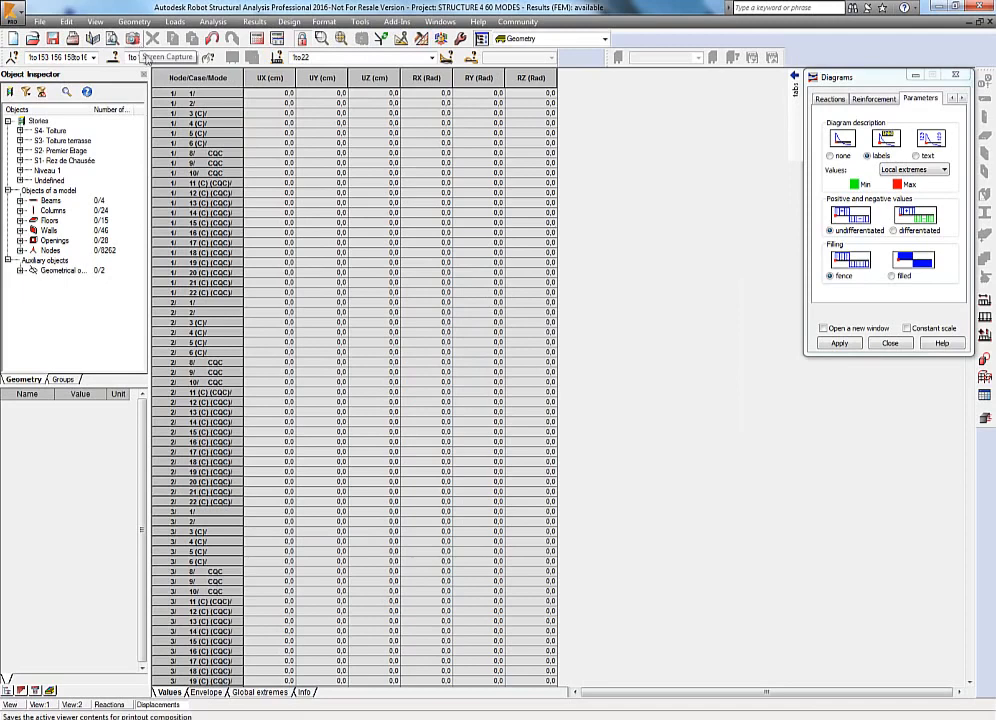
left_click(989, 23)
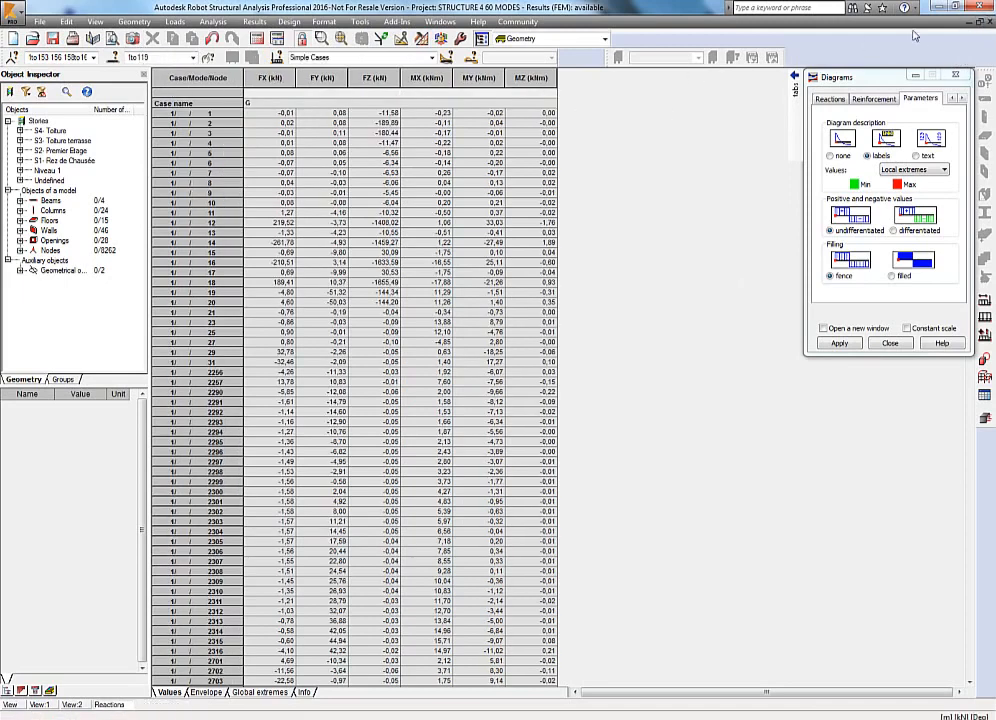
left_click(989, 22)
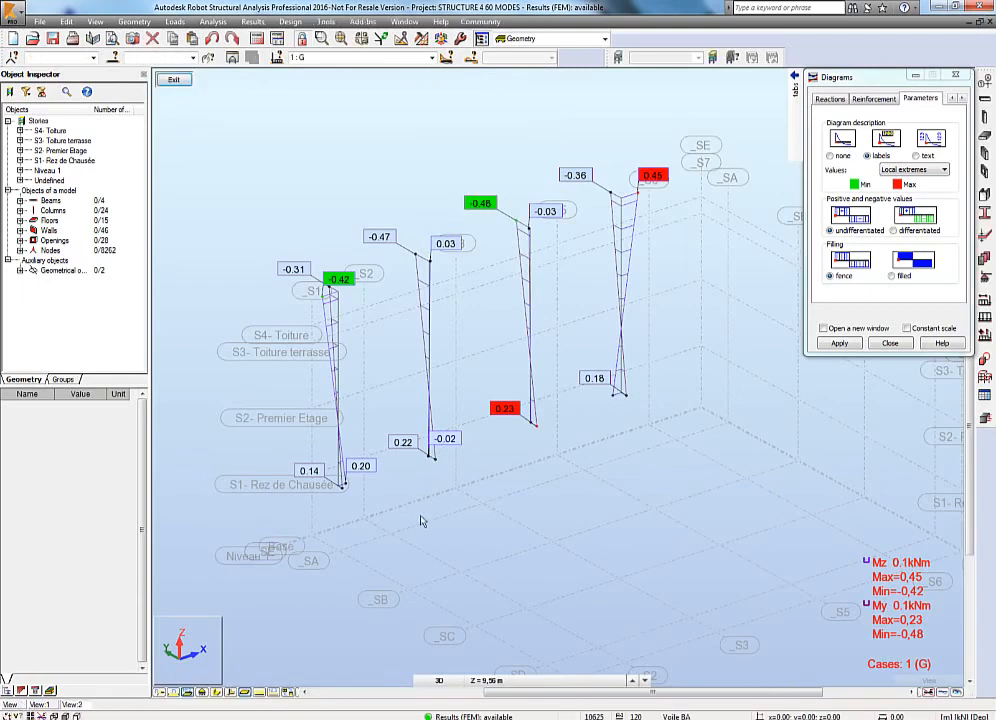
Switch to the front View window and close the Diagrams dialog.
left_click(10, 705)
left_click(9, 705)
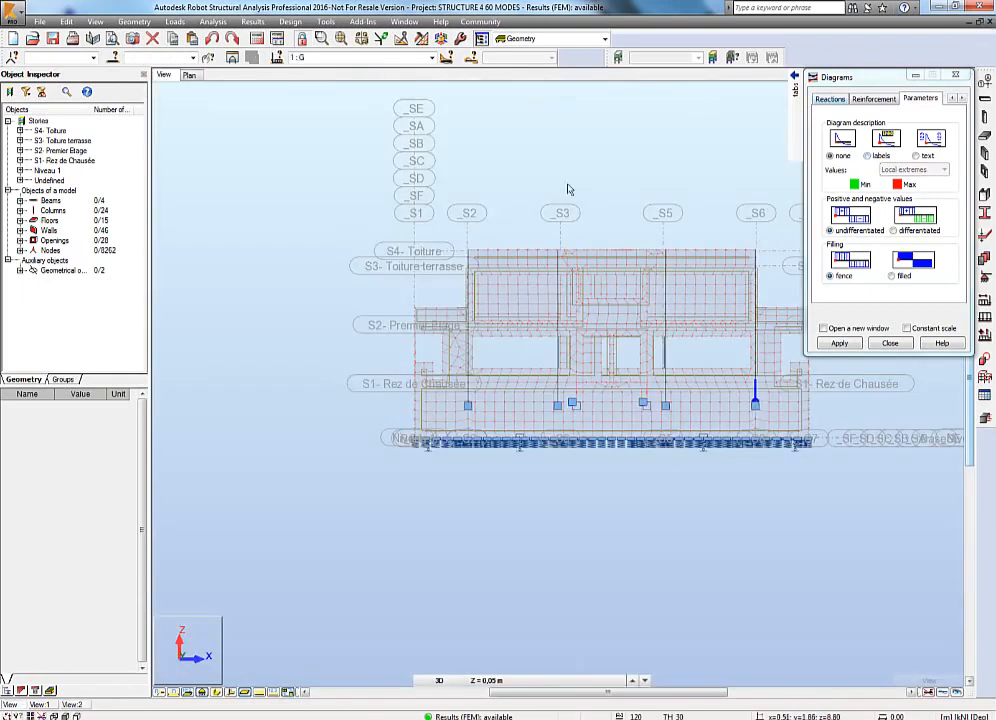
left_click(795, 92)
left_click(778, 114)
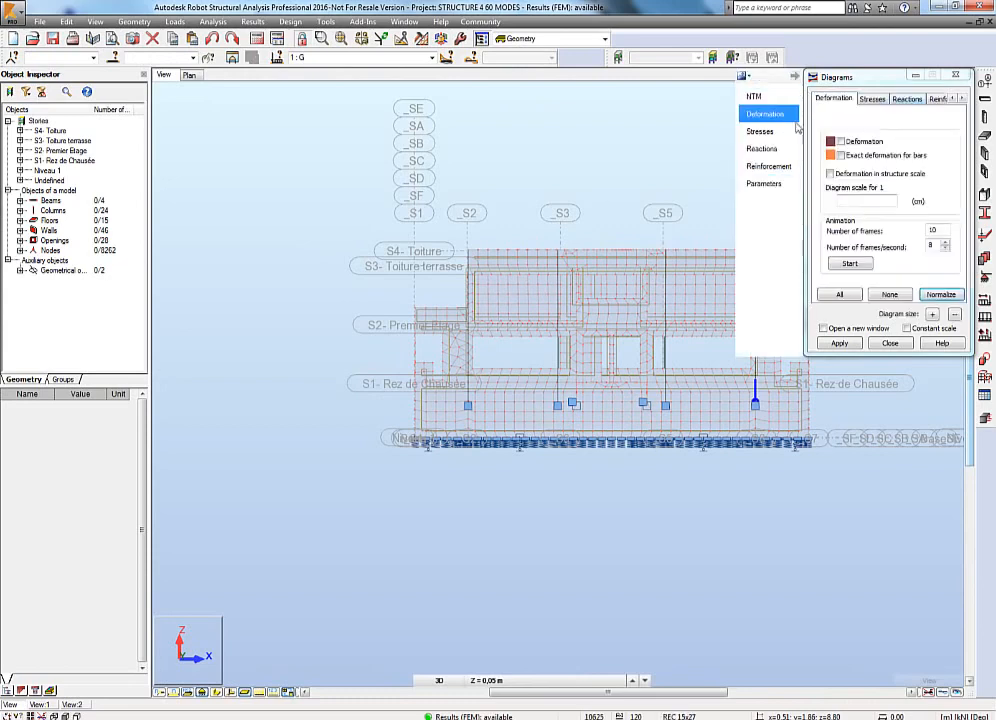
left_click(955, 75)
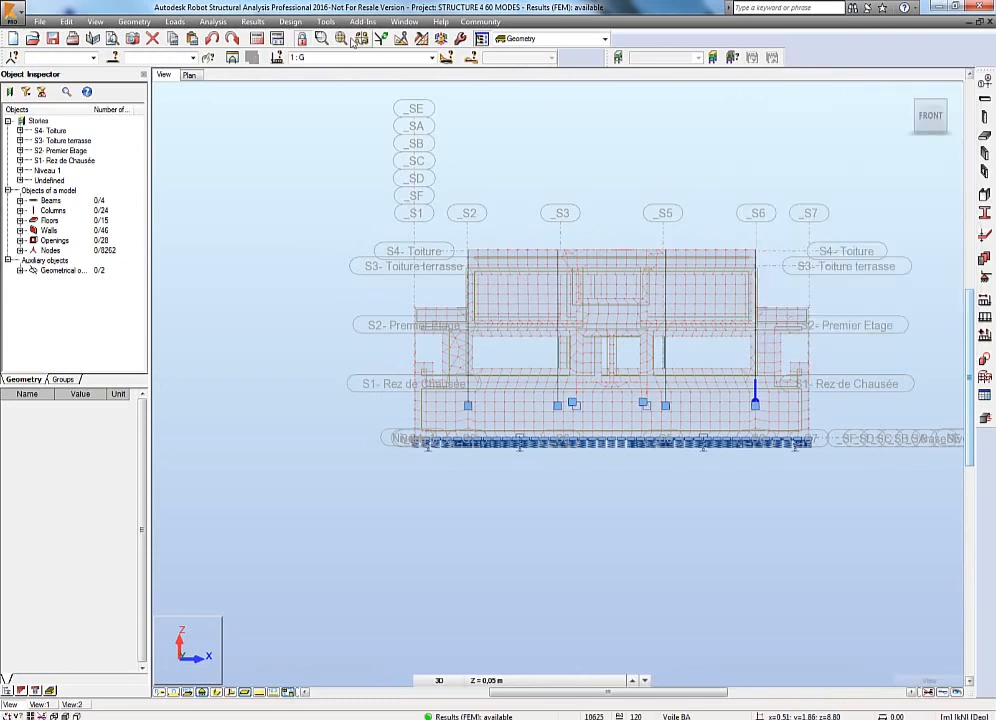
Display a map of principal total displacements on the model's panels.
left_click(252, 21)
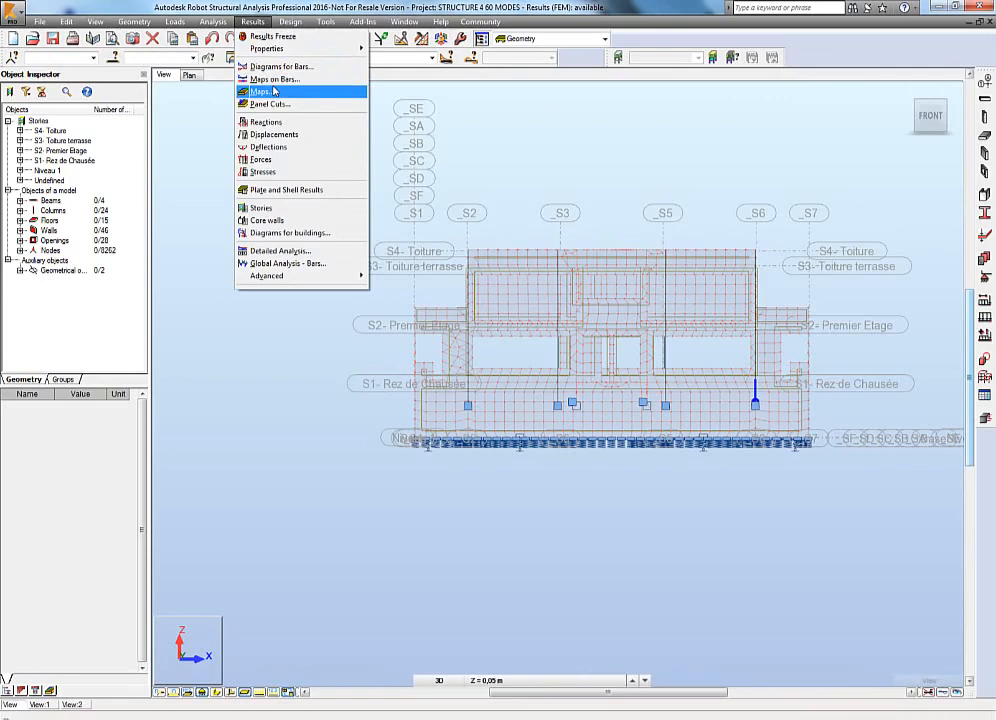
left_click(262, 91)
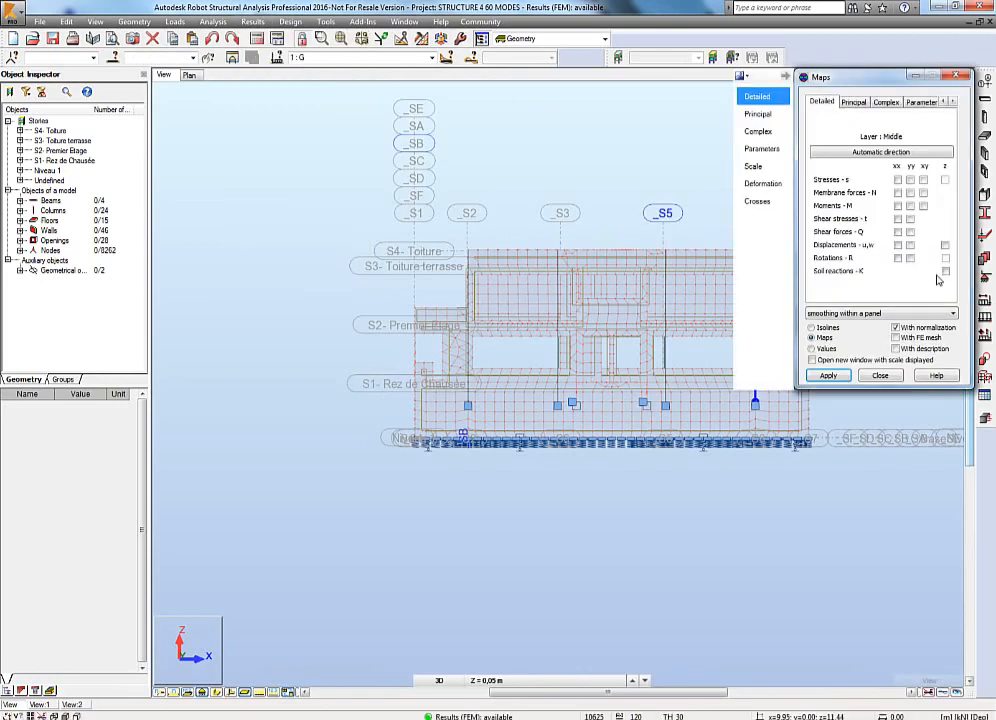
left_click(757, 114)
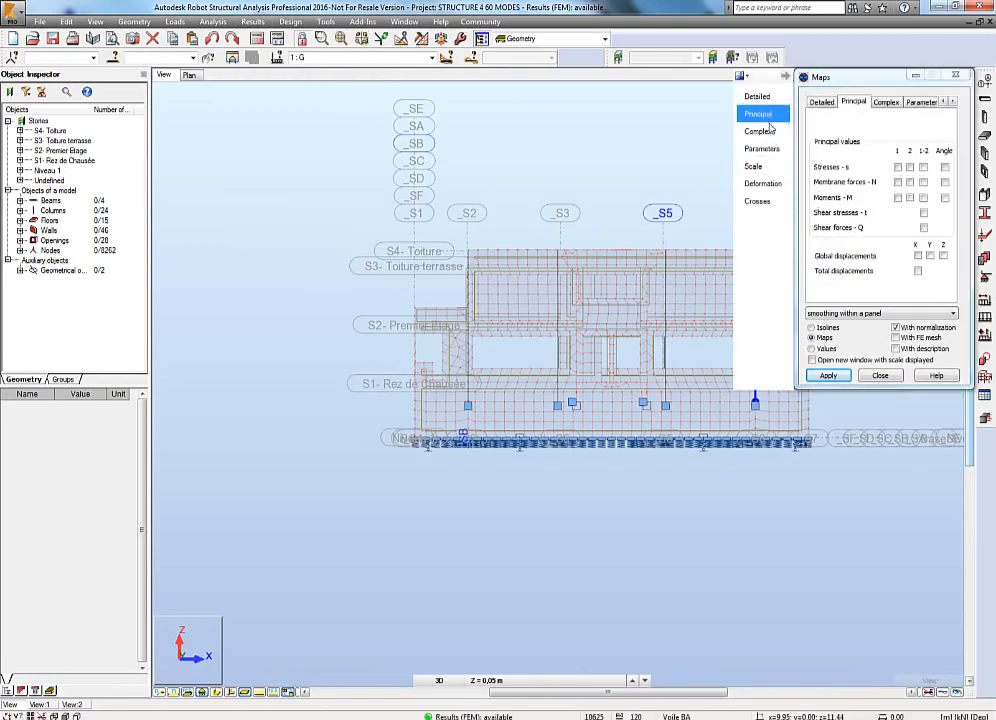
left_click(918, 272)
left_click(828, 375)
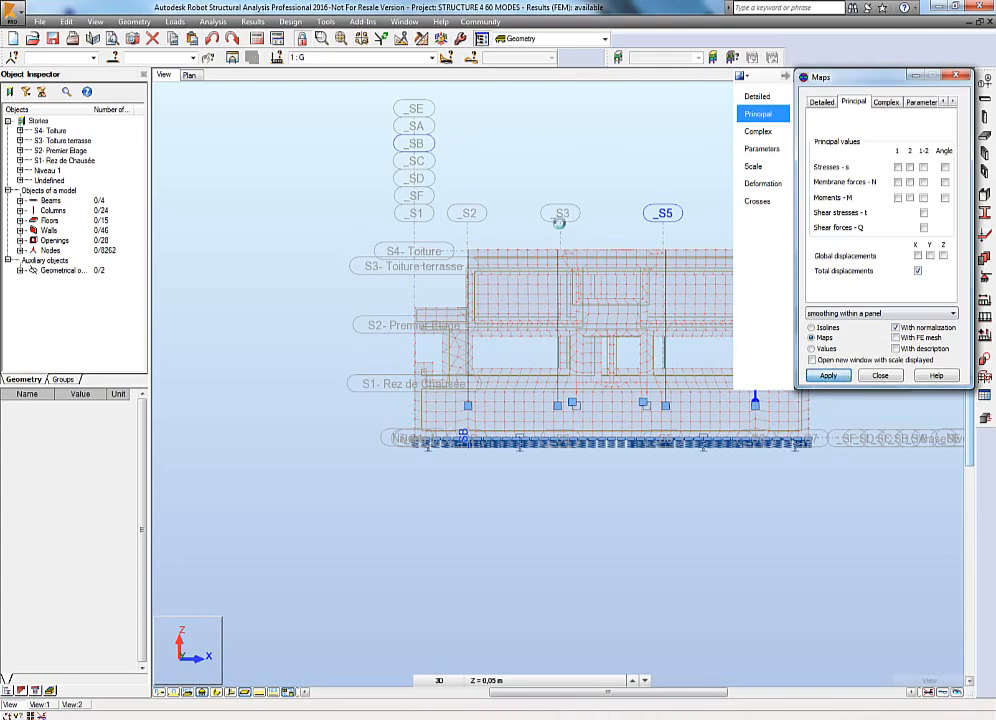
Enable value descriptions on the displacement map, positioned at extreme points, and apply them.
middle_click_drag(621, 184, 511, 211)
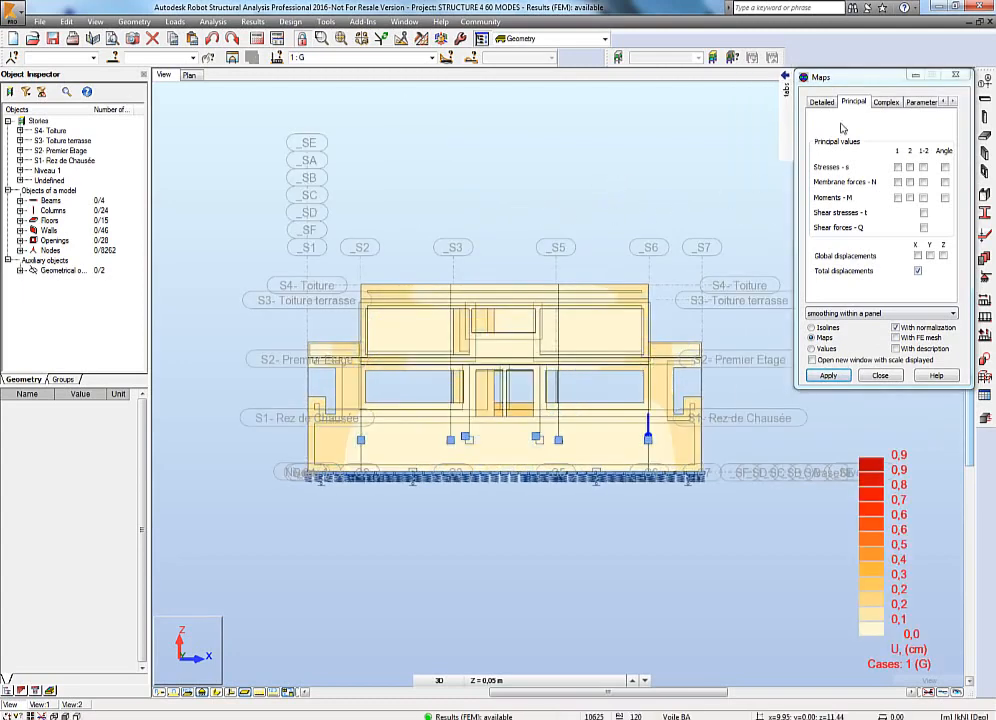
left_click_drag(862, 84, 866, 237)
left_click(917, 502)
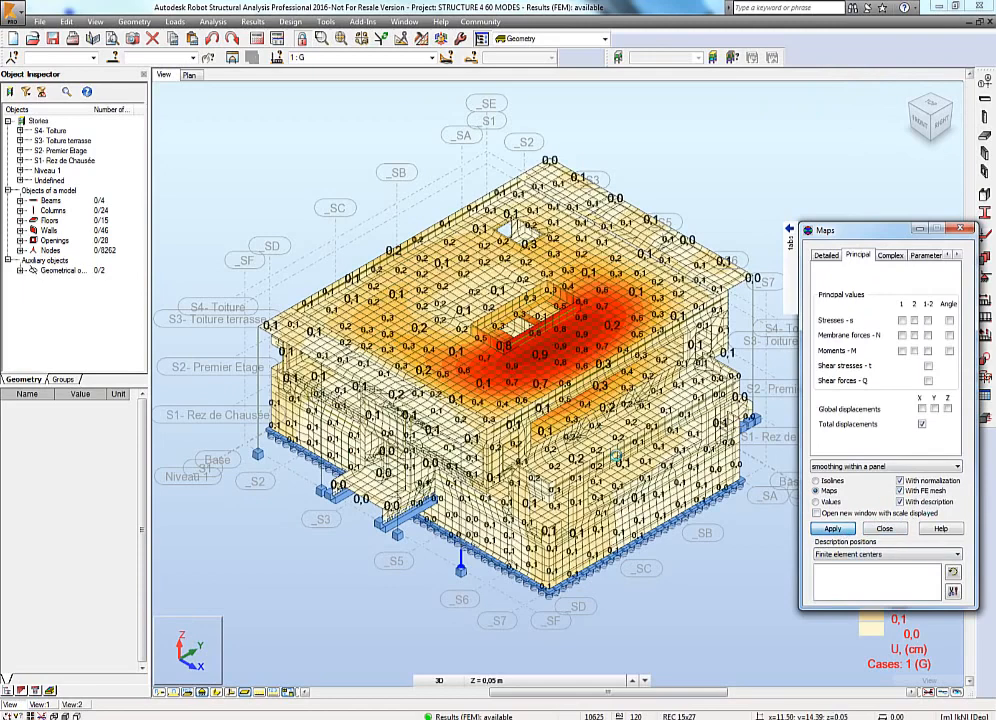
left_click(874, 557)
left_click(850, 570)
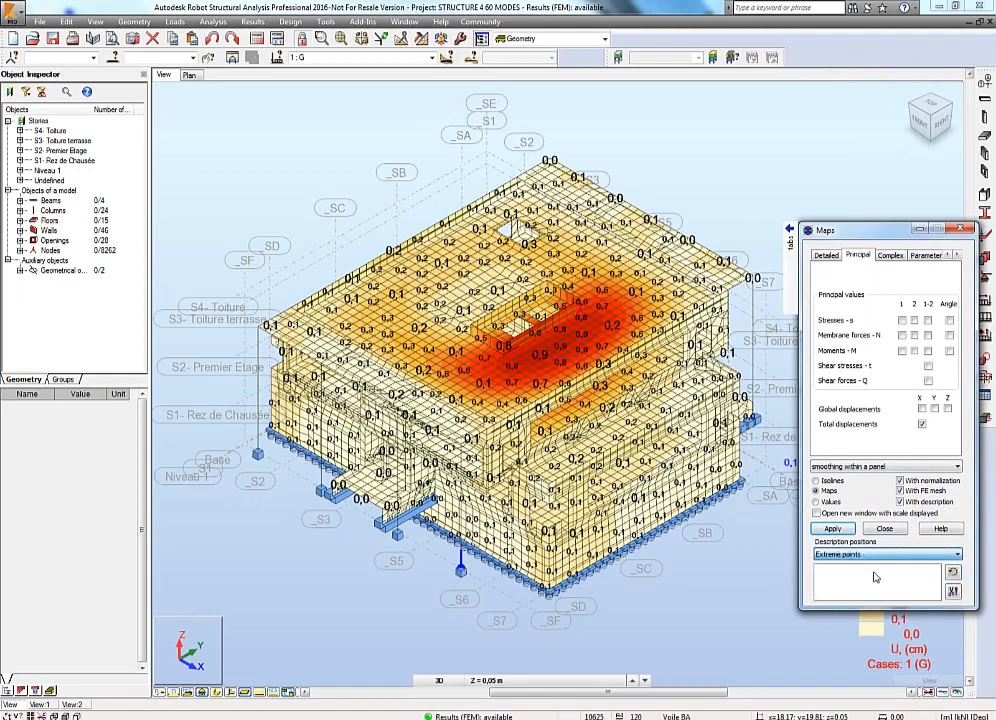
left_click(835, 529)
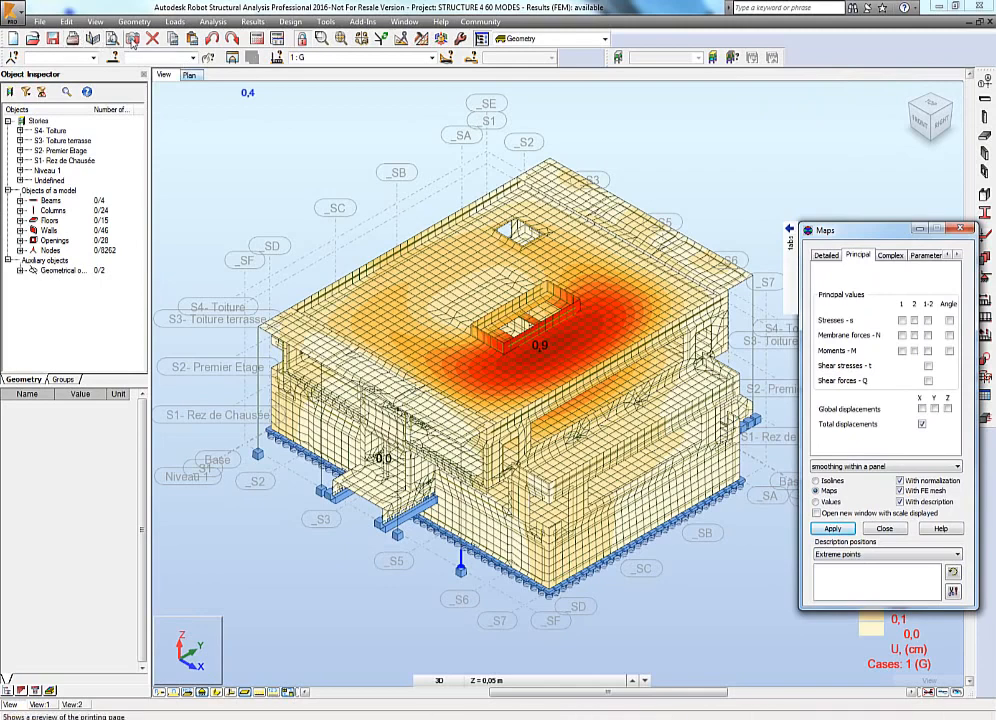
Save a screen capture of the total displacement map for the printout.
left_click(132, 38)
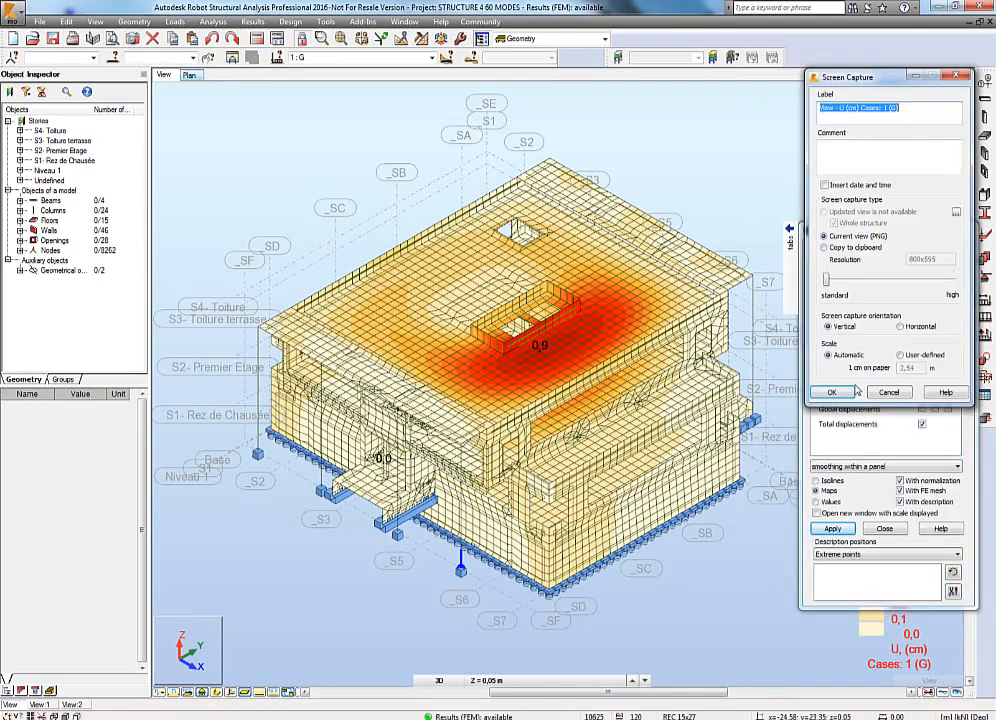
left_click(836, 392)
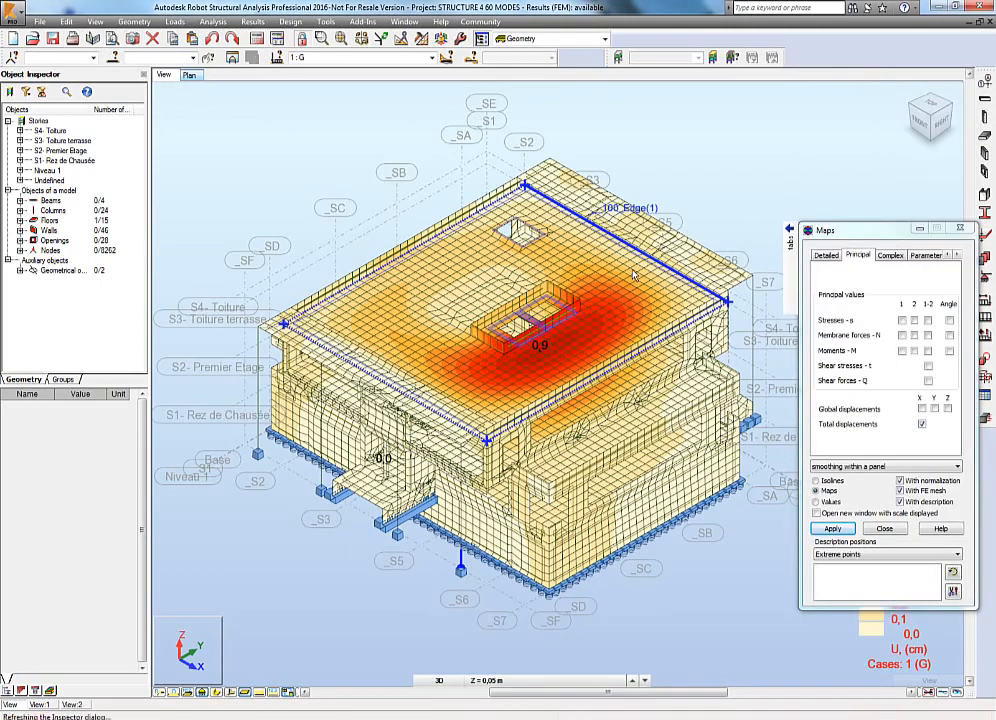
Display only the top floor slab and view it from the top.
left_click(633, 275)
left_click(235, 59)
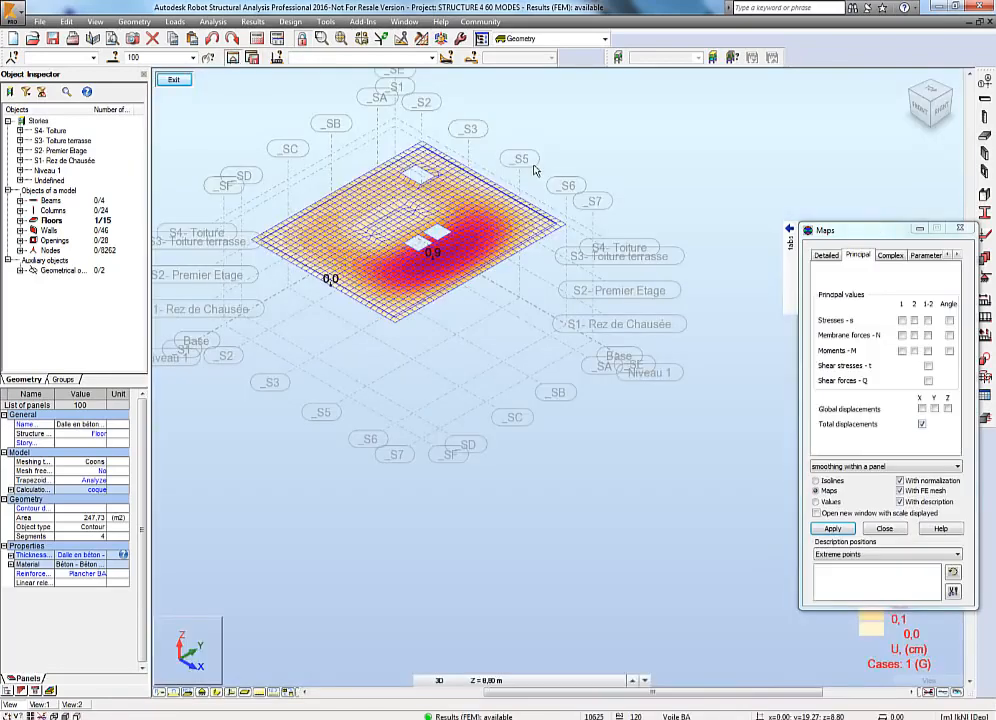
left_click(668, 162)
left_click(927, 92)
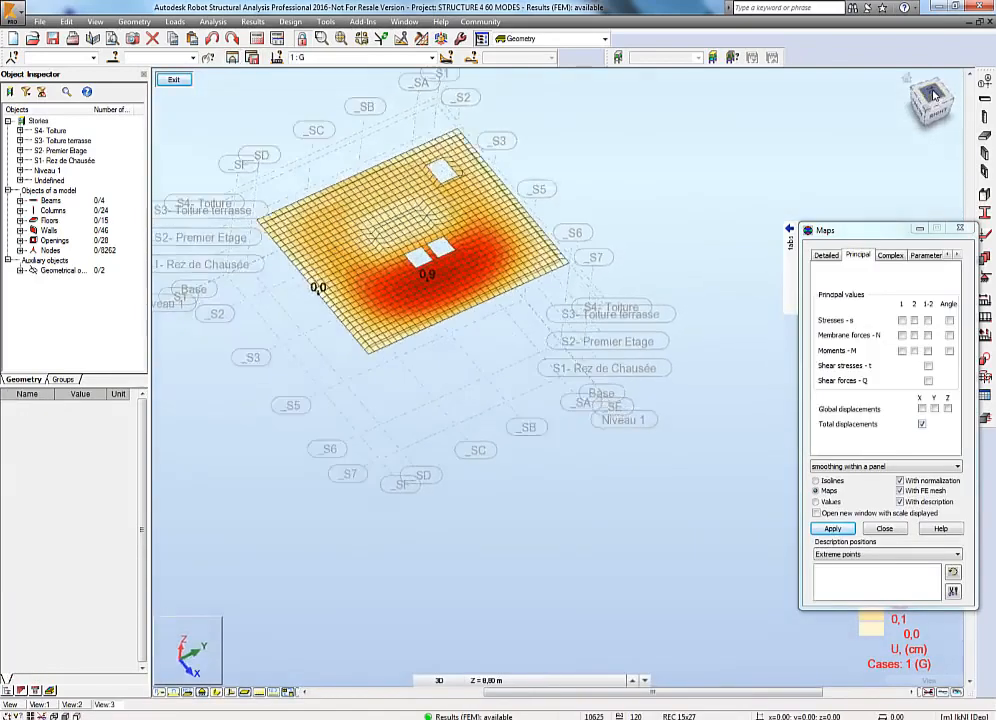
middle_click_drag(655, 354, 661, 366)
scroll(484, 409, "up", 3)
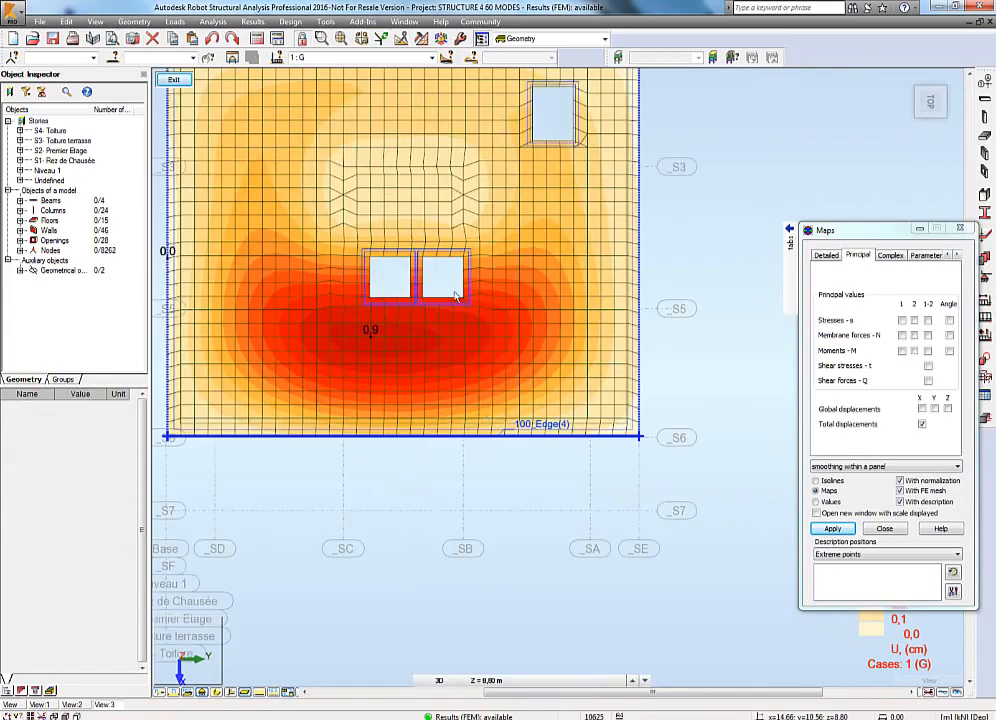
middle_click_drag(456, 291, 521, 387)
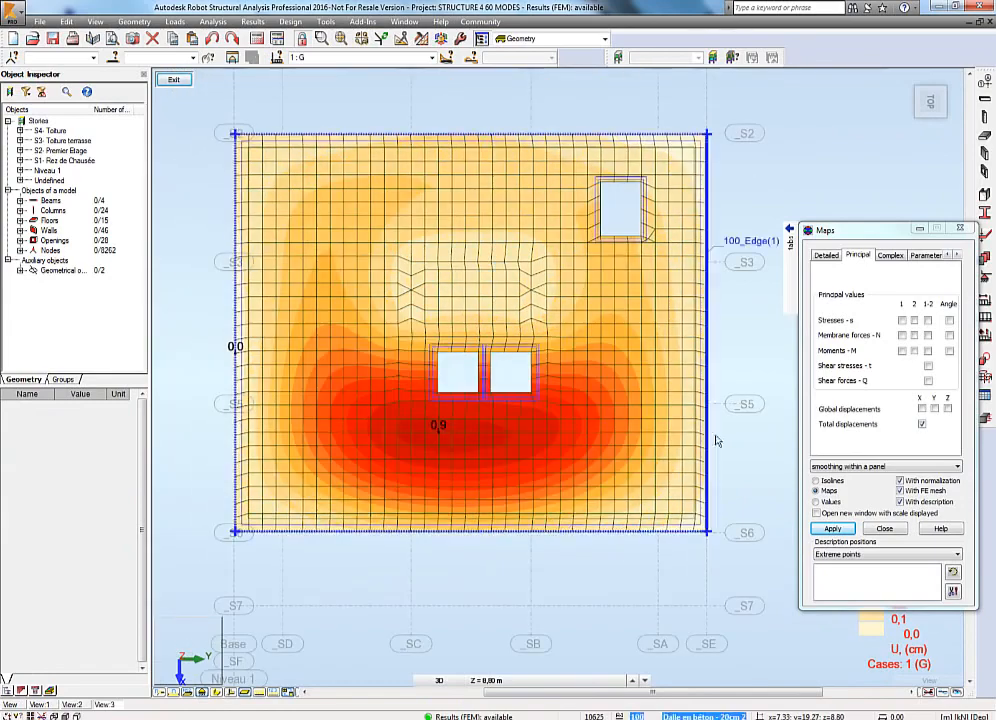
Add displacement value labels at three picked points on the slab and apply them.
left_click(879, 556)
left_click(878, 556)
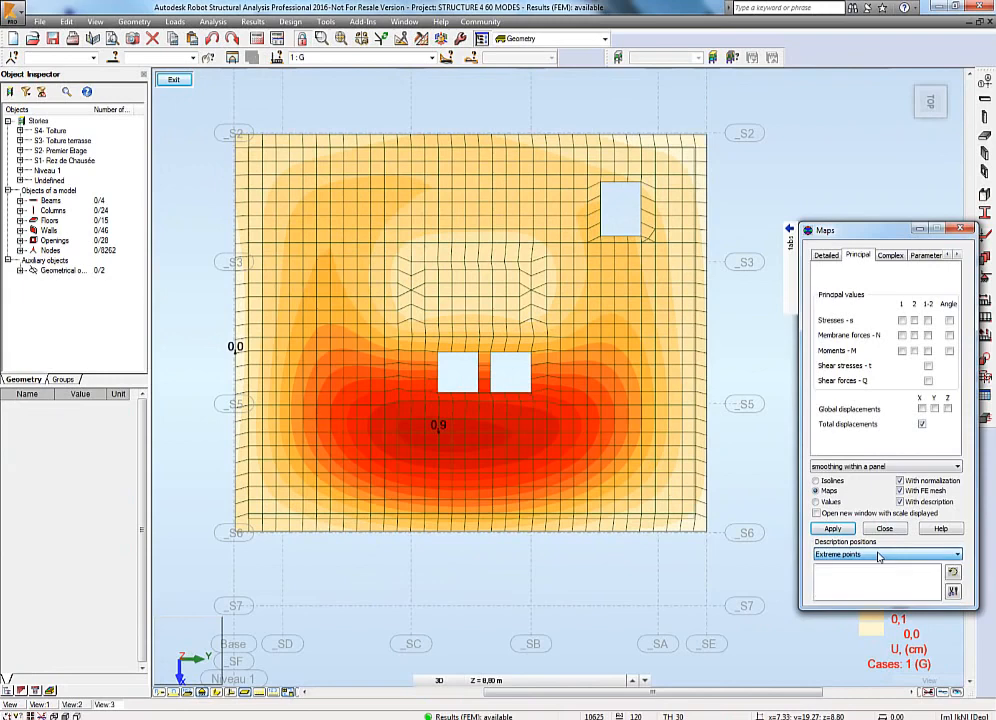
left_click(621, 380)
left_click(470, 274)
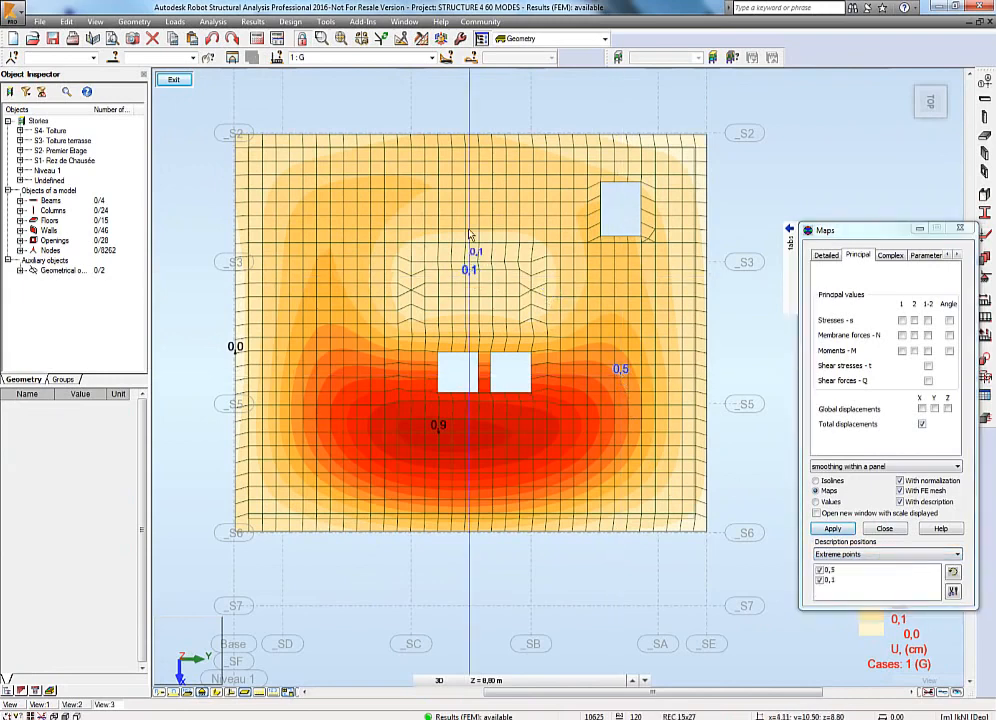
left_click(467, 182)
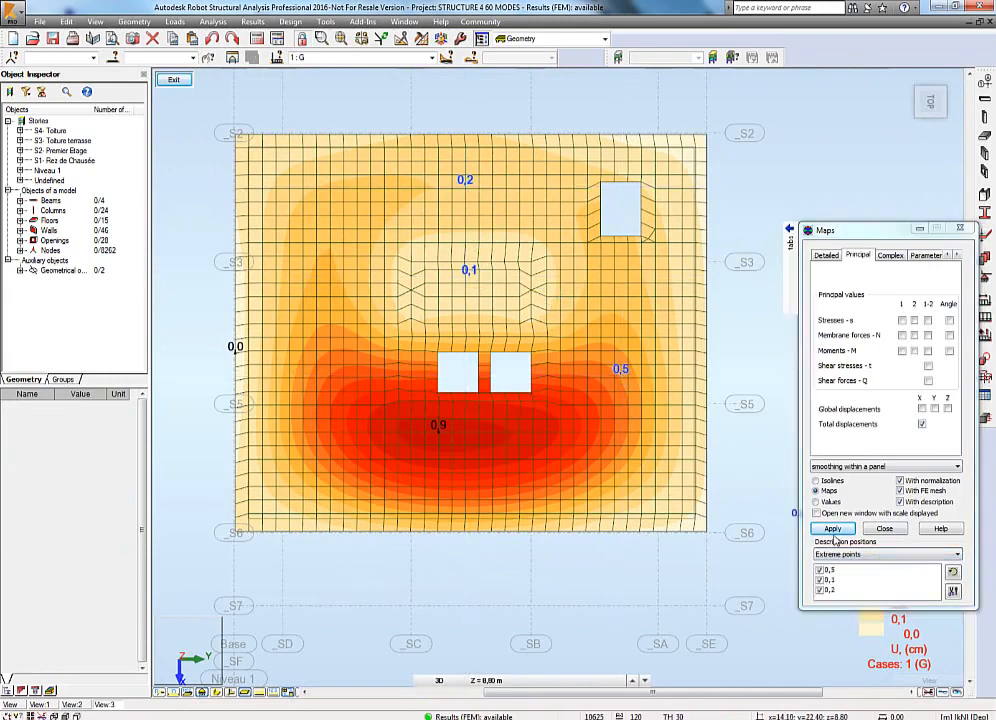
left_click(833, 529)
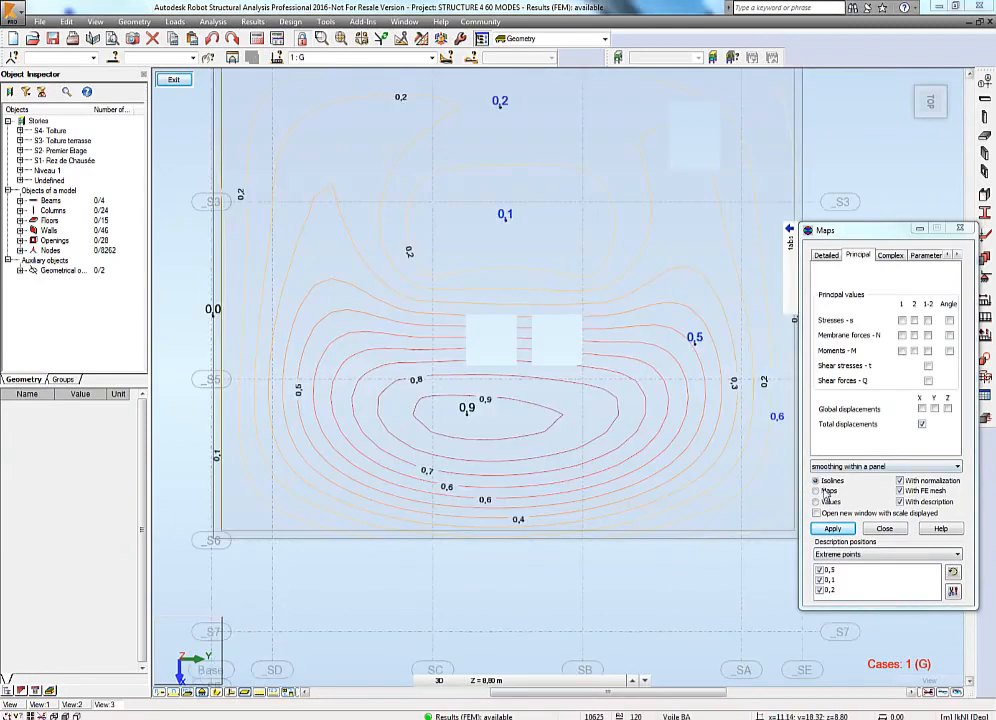
Switch the slab's displacement map to isolines and apply.
left_click(828, 490)
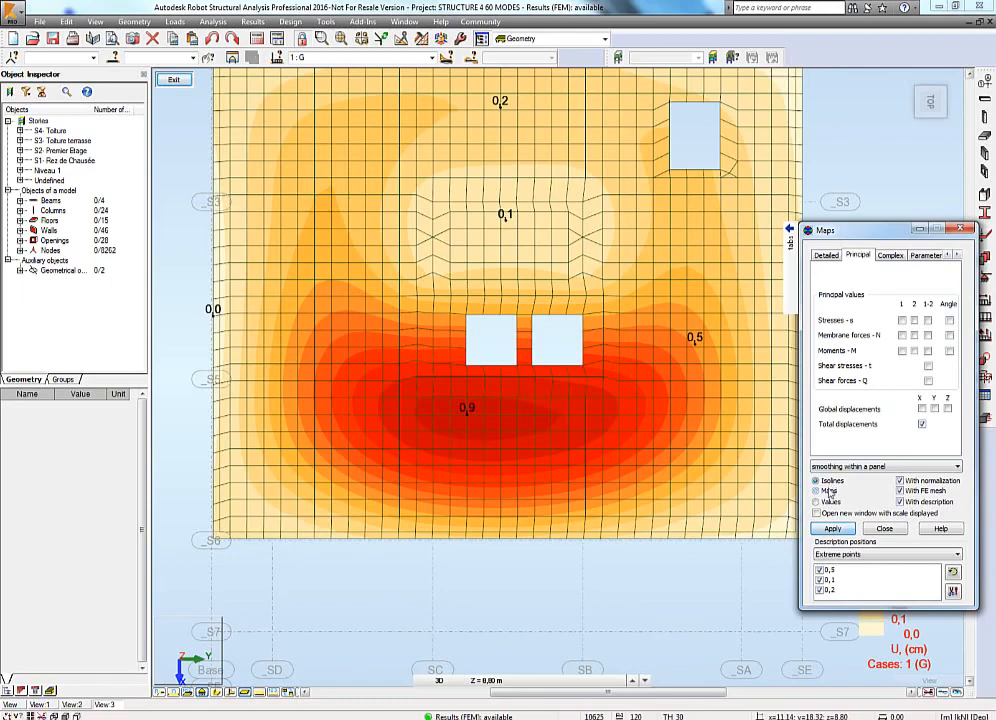
left_click(816, 481)
left_click(833, 529)
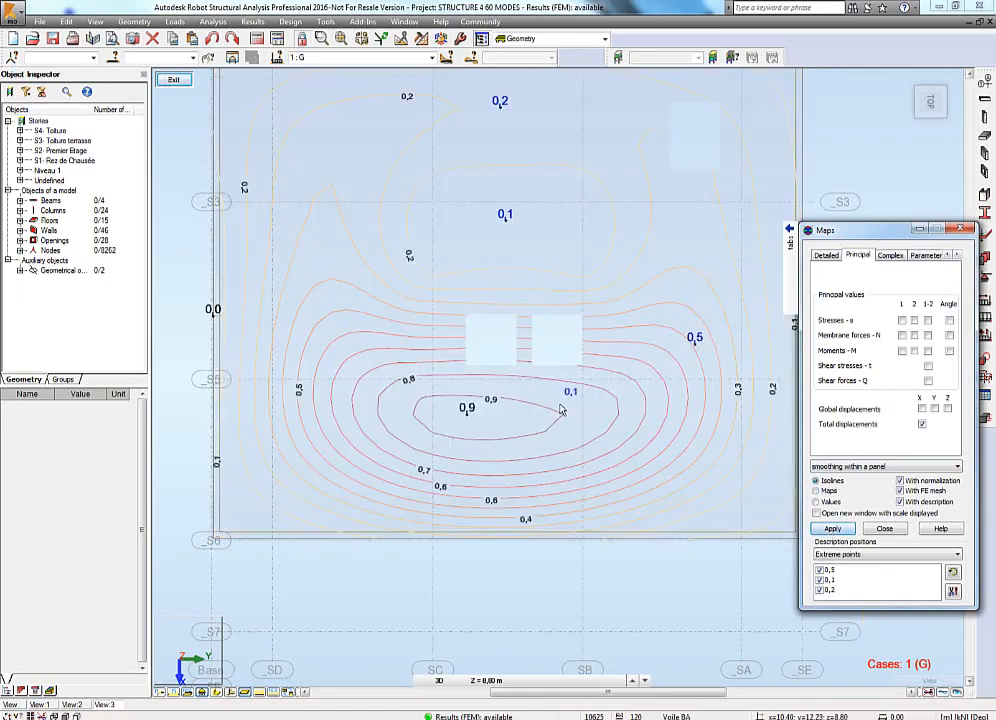
Save the model as DXF format file STRUCTURE 4 60 MODES.dxf on the Desktop.
middle_click_drag(569, 586, 539, 603)
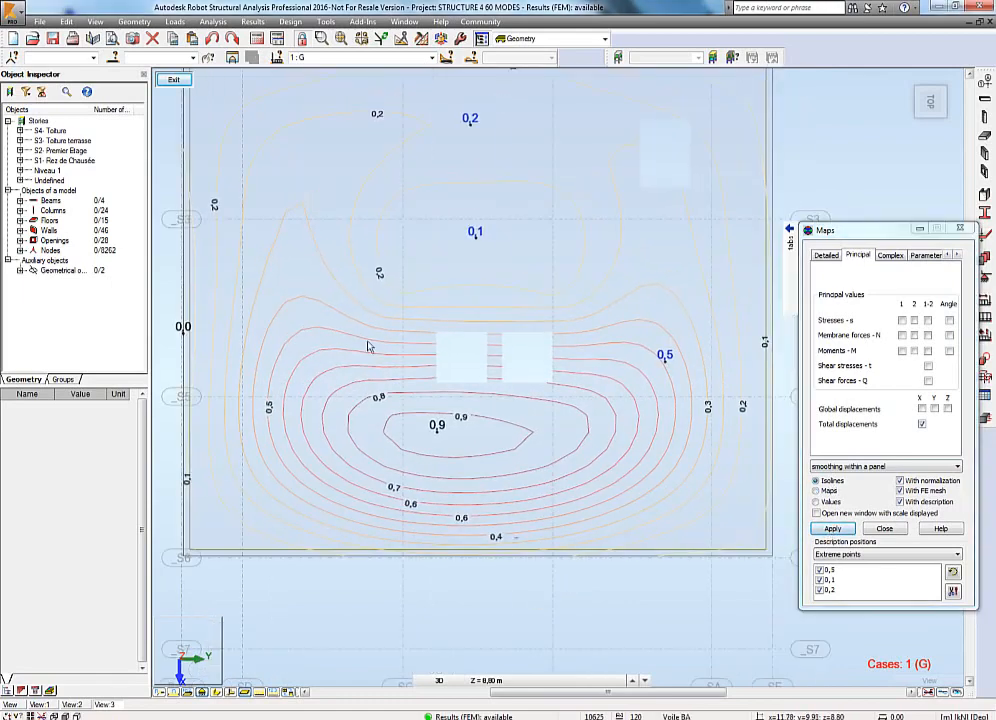
left_click(44, 23)
mouse_move(78, 96)
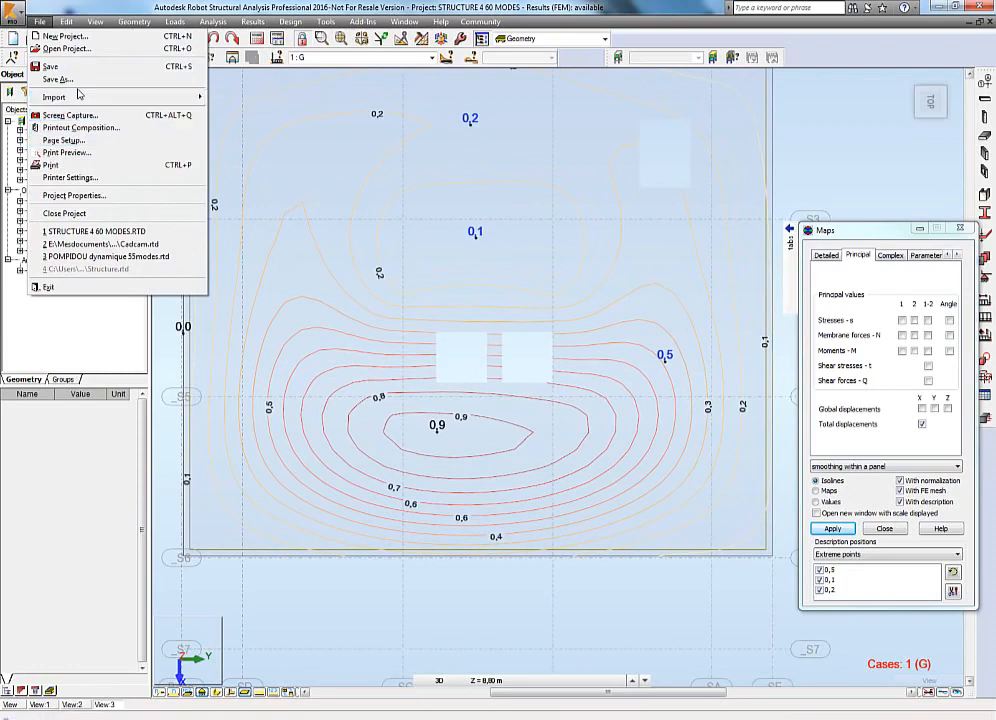
left_click(60, 79)
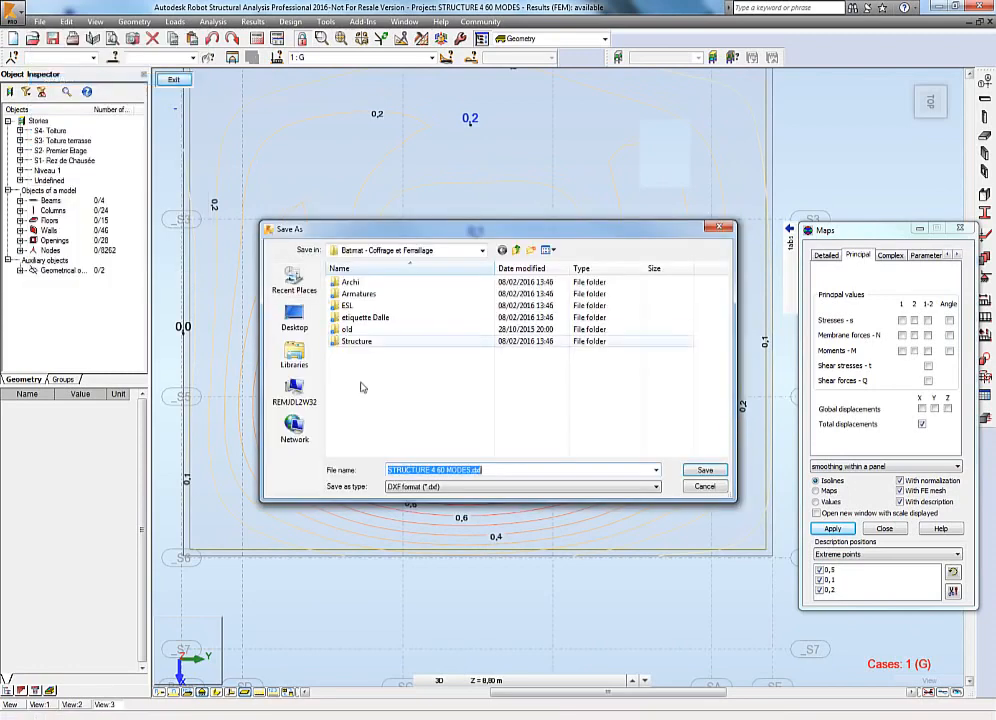
left_click(460, 486)
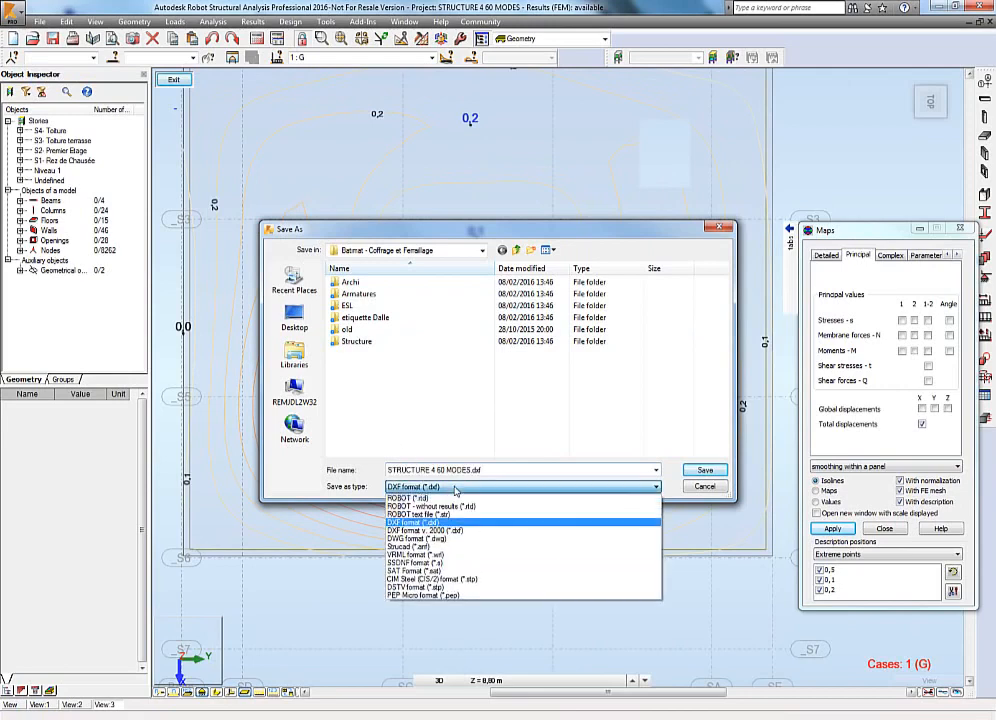
left_click(456, 522)
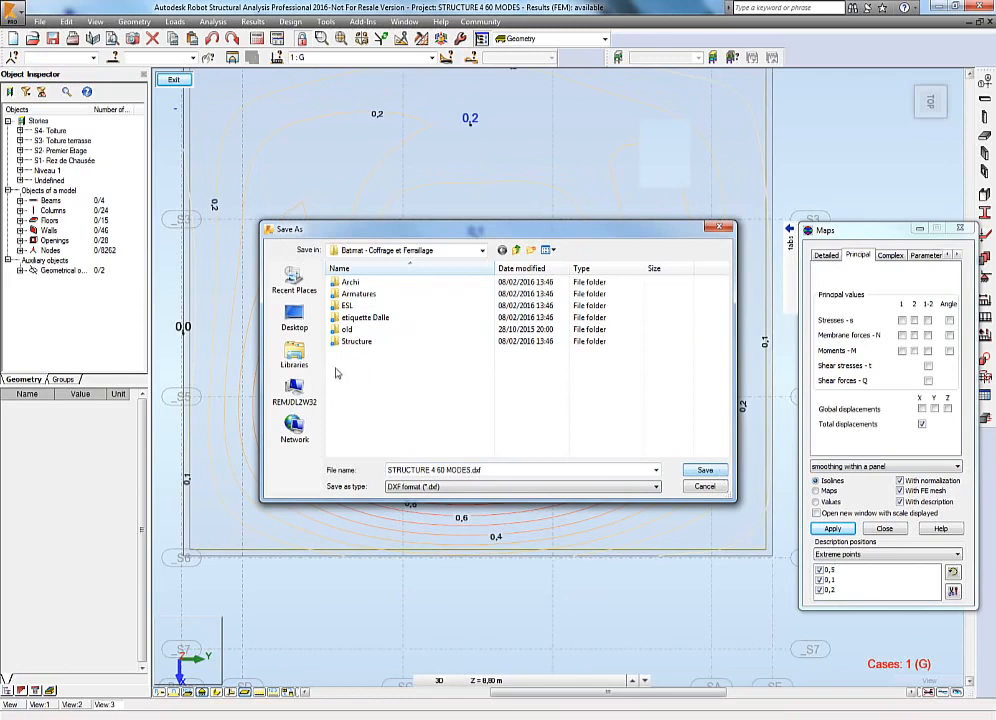
left_click(294, 318)
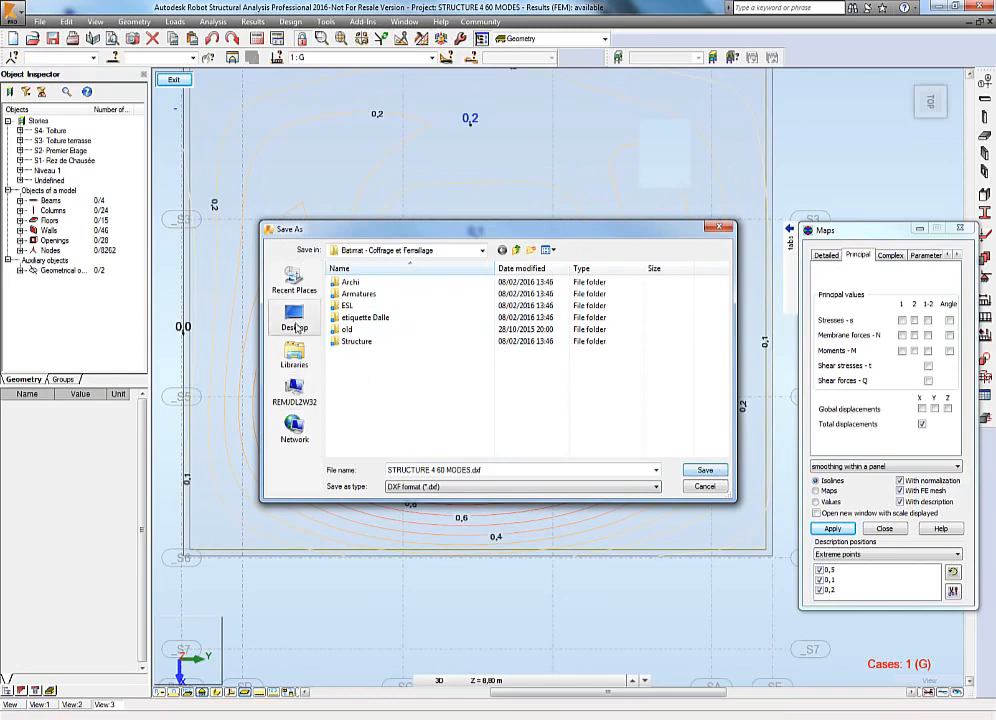
left_click(705, 471)
Open the exported DXF in AutoCAD and inspect an isoline's layer near the 0,5 contour.
left_click(533, 370)
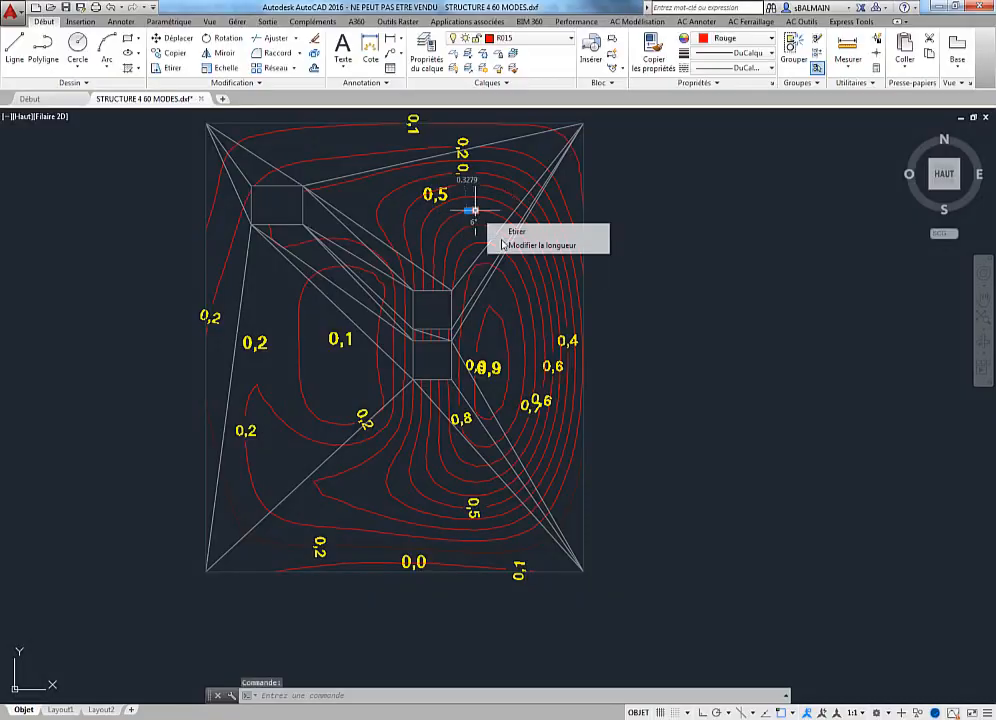
left_click(471, 210)
key("Escape")
scroll(455, 215, "up", 6)
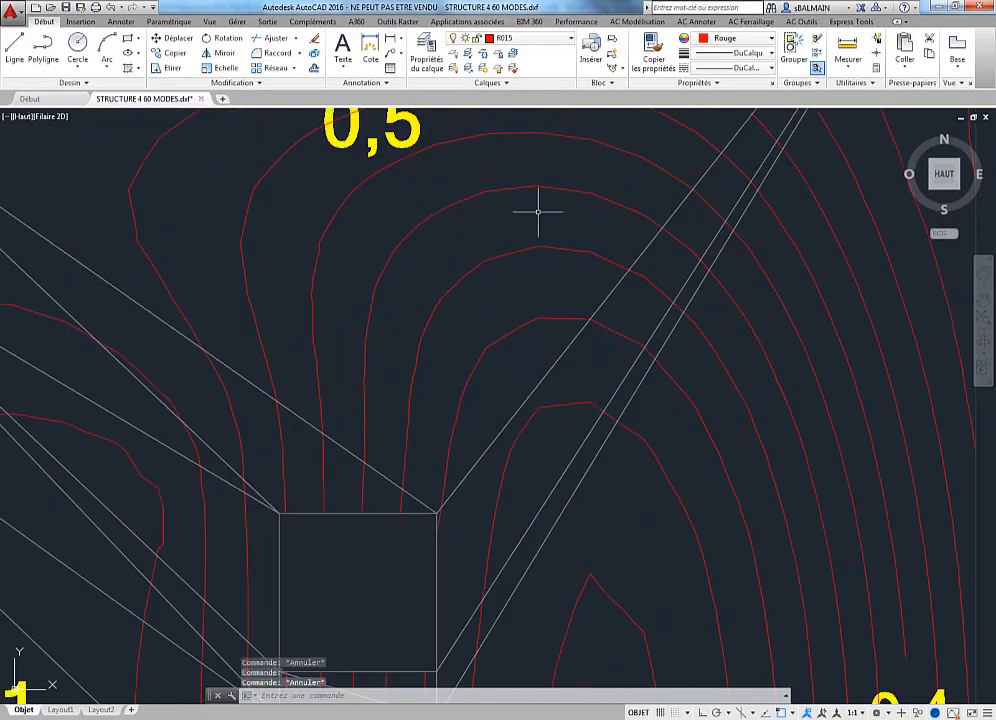
left_click(489, 189)
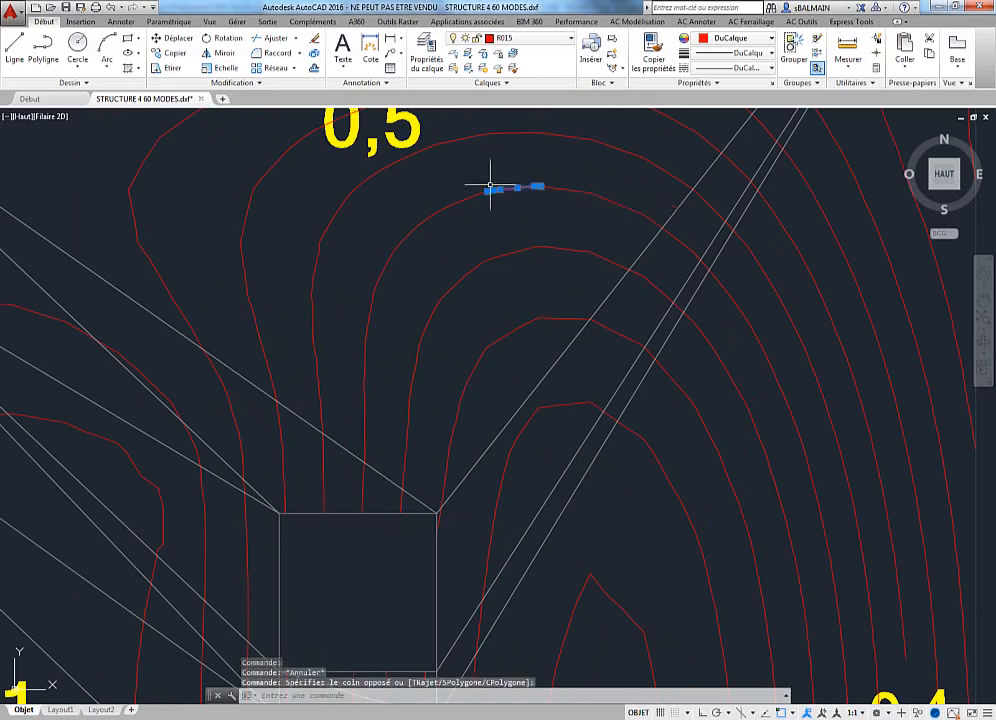
left_click(530, 38)
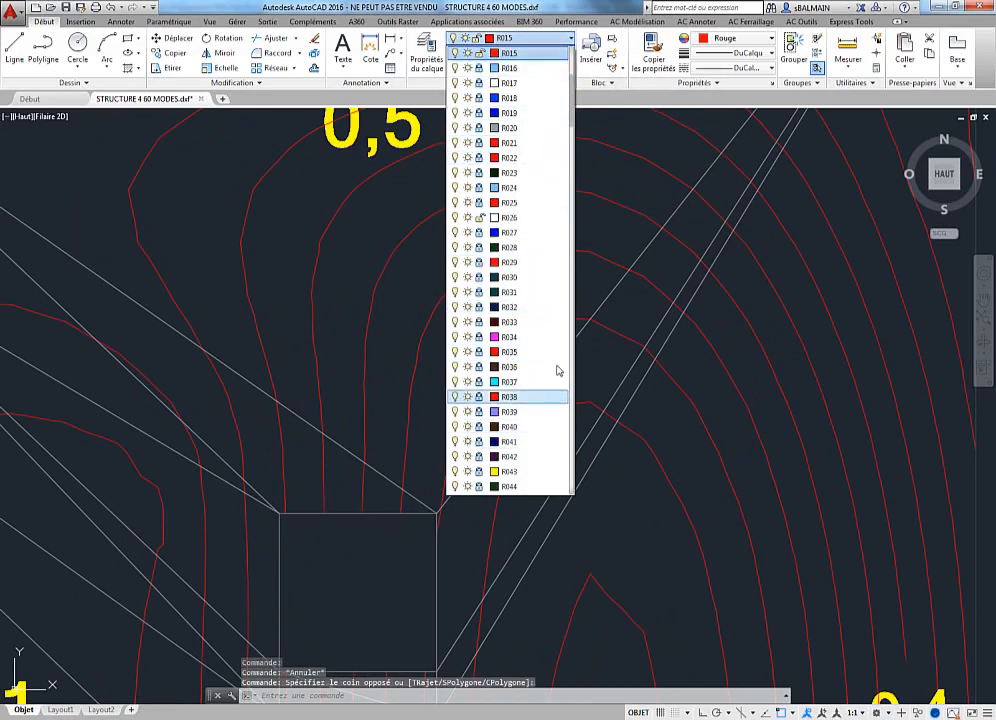
key("Escape")
key("Escape")
scroll(362, 241, "down", 6)
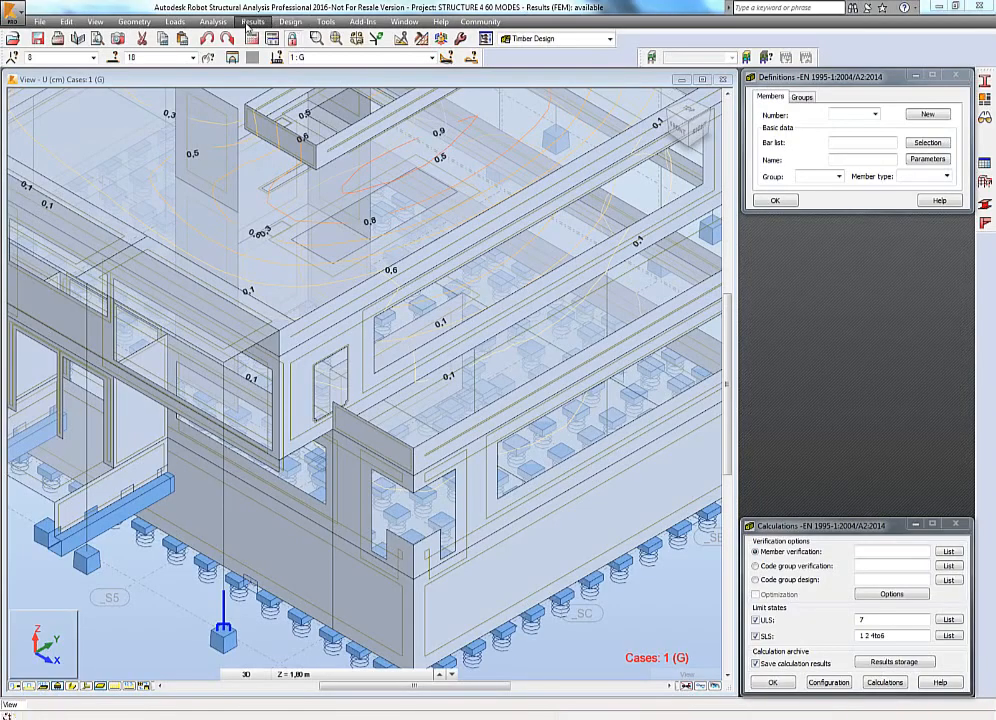
Open the modal analysis results table and switch it to load case 7 Modale.
left_click(250, 22)
mouse_move(316, 277)
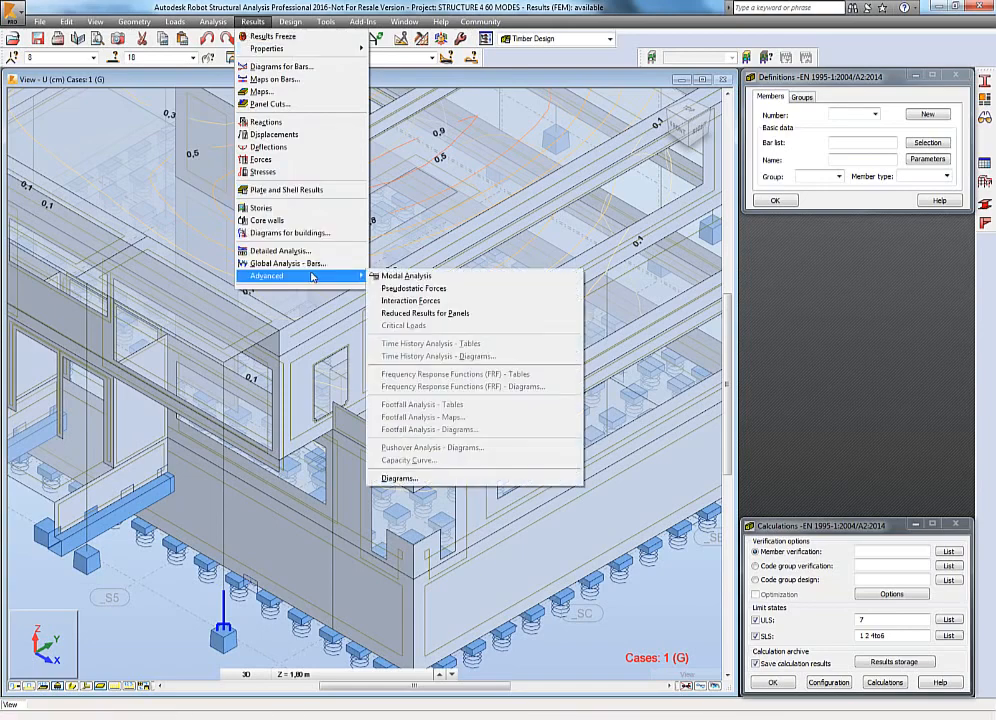
left_click(413, 280)
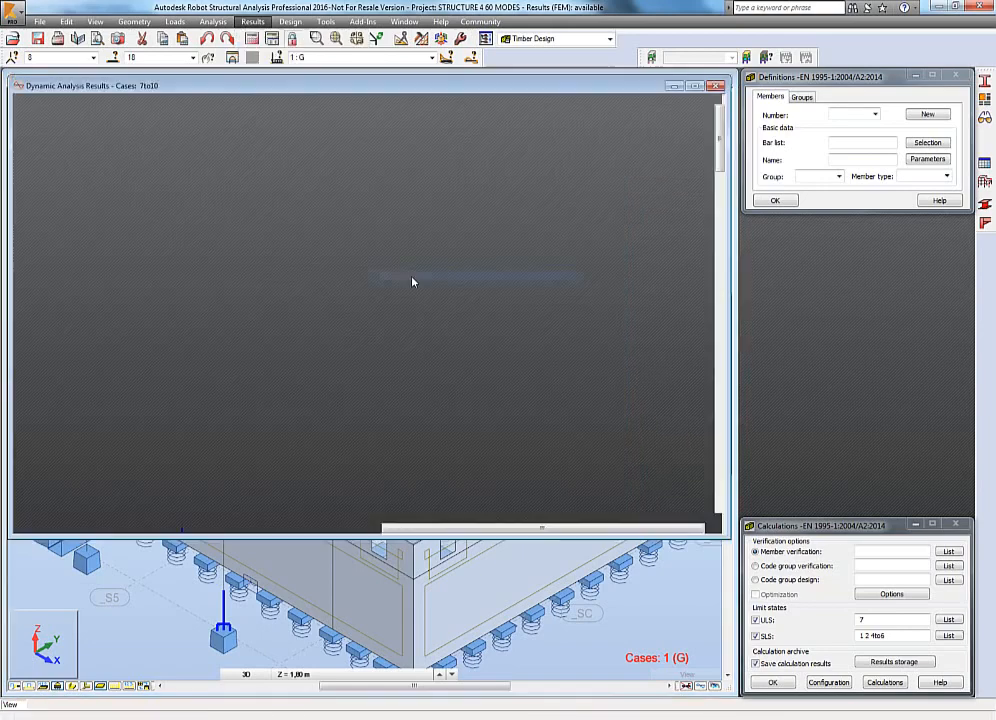
left_click(431, 57)
scroll(475, 203, "up", 10)
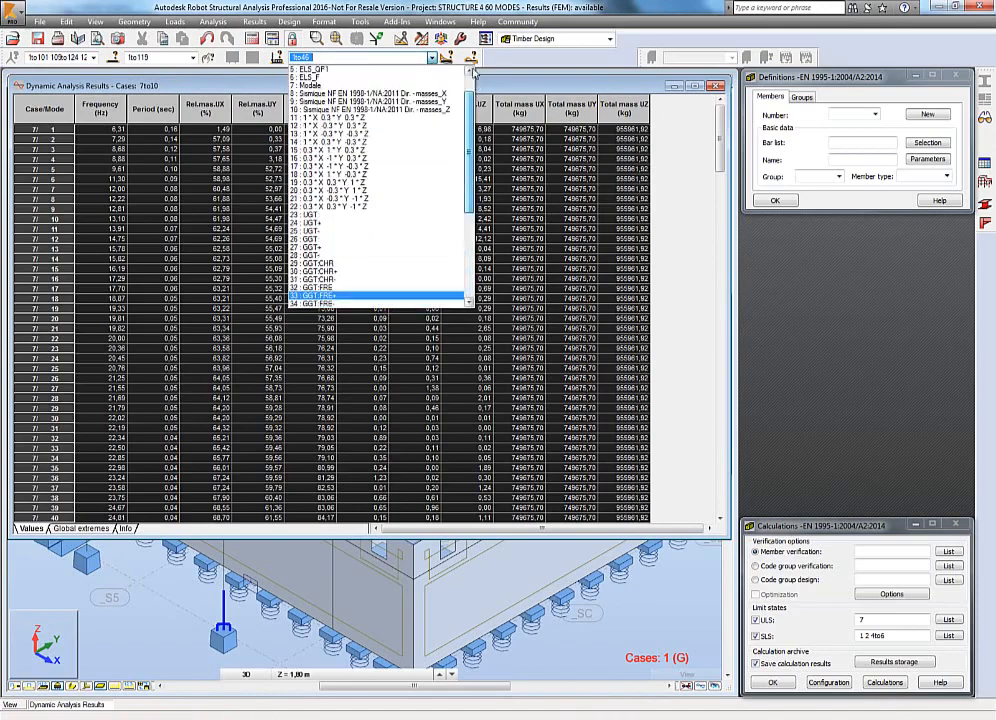
left_click(320, 124)
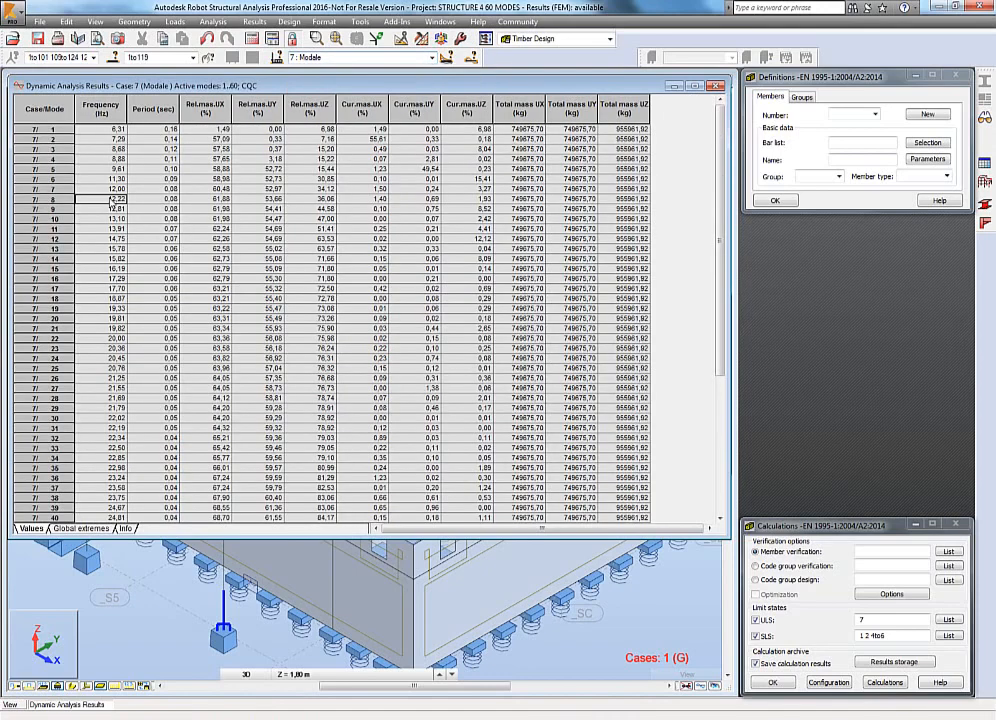
Enlarge the modal results table and move the Period column to the end of the table.
left_click_drag(688, 627, 690, 697)
scroll(568, 418, "down", 2)
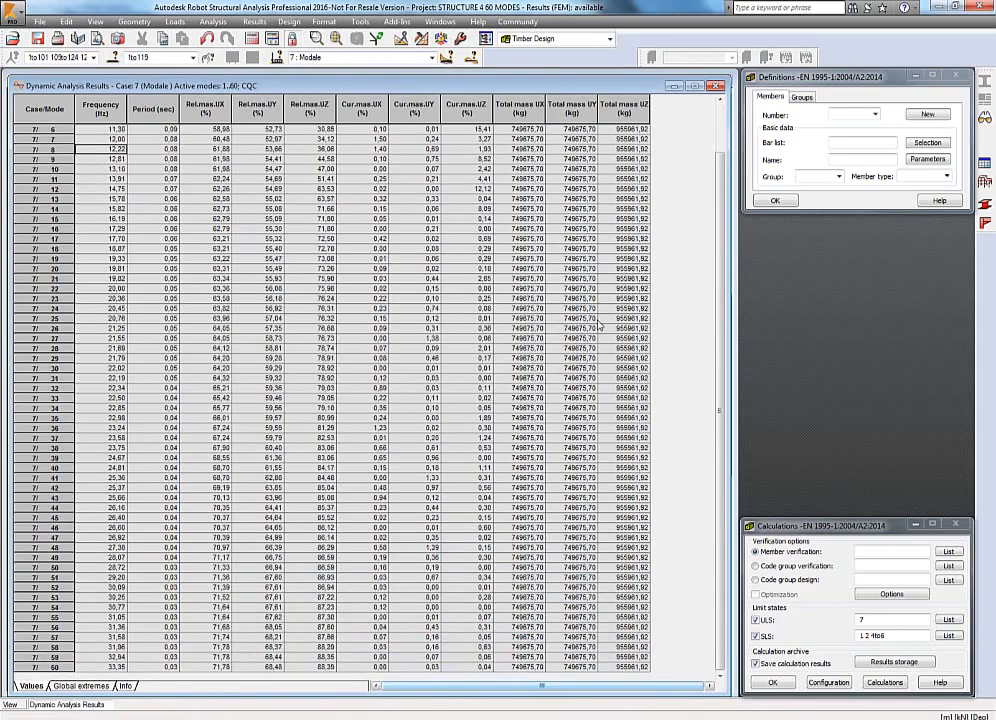
scroll(600, 325, "up", 2)
right_click(584, 211)
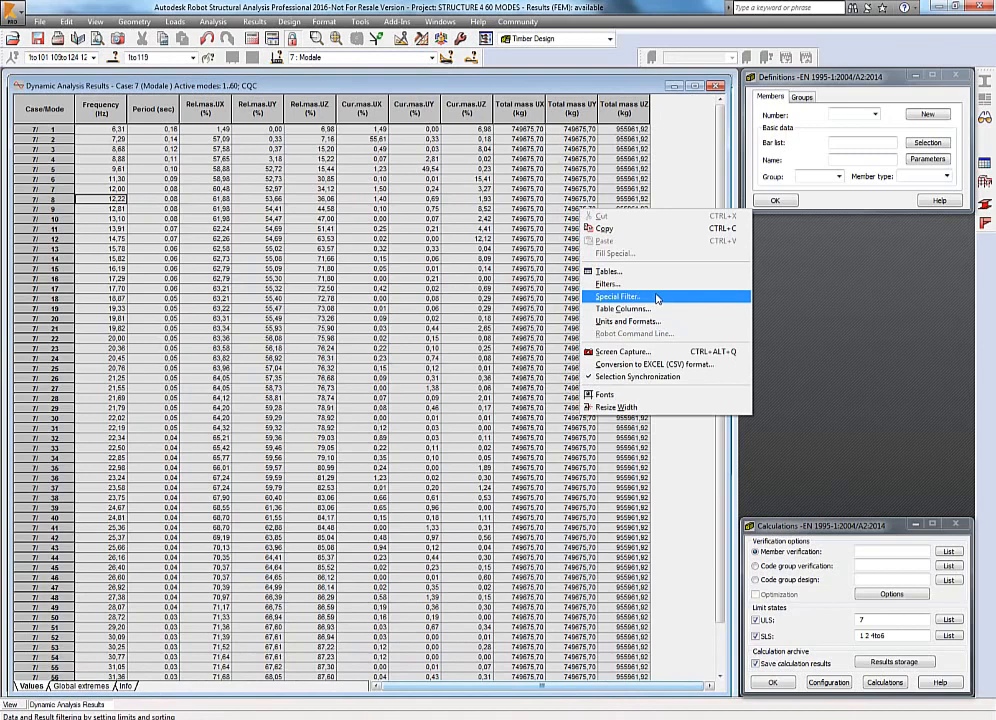
left_click(664, 174)
left_click(606, 112)
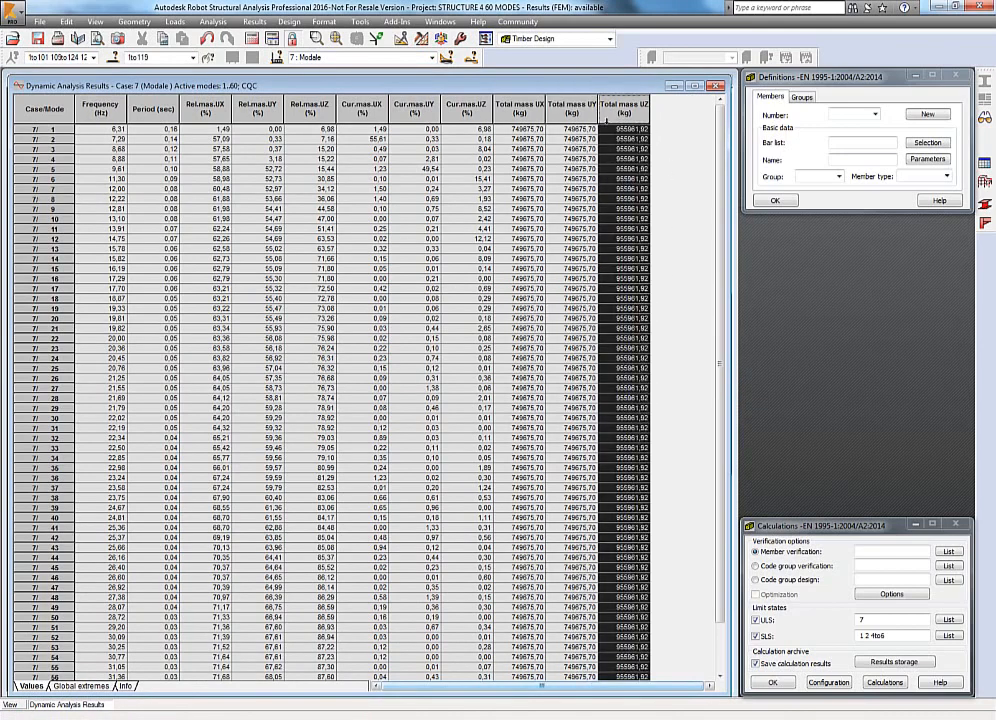
mouse_move(618, 128)
left_mouse_down()
mouse_move(563, 127)
mouse_move(630, 128)
left_mouse_up()
Add the Tj/Ti period ratio and Tj/Ti limit columns to the modal results table.
right_click(603, 142)
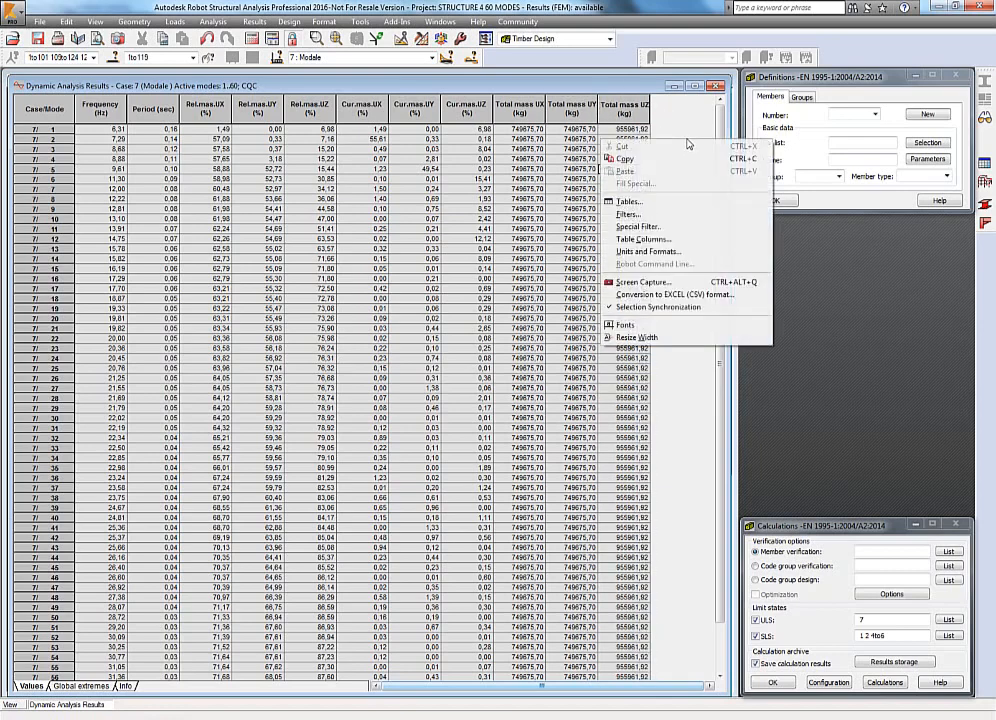
left_click(655, 239)
left_click(440, 353)
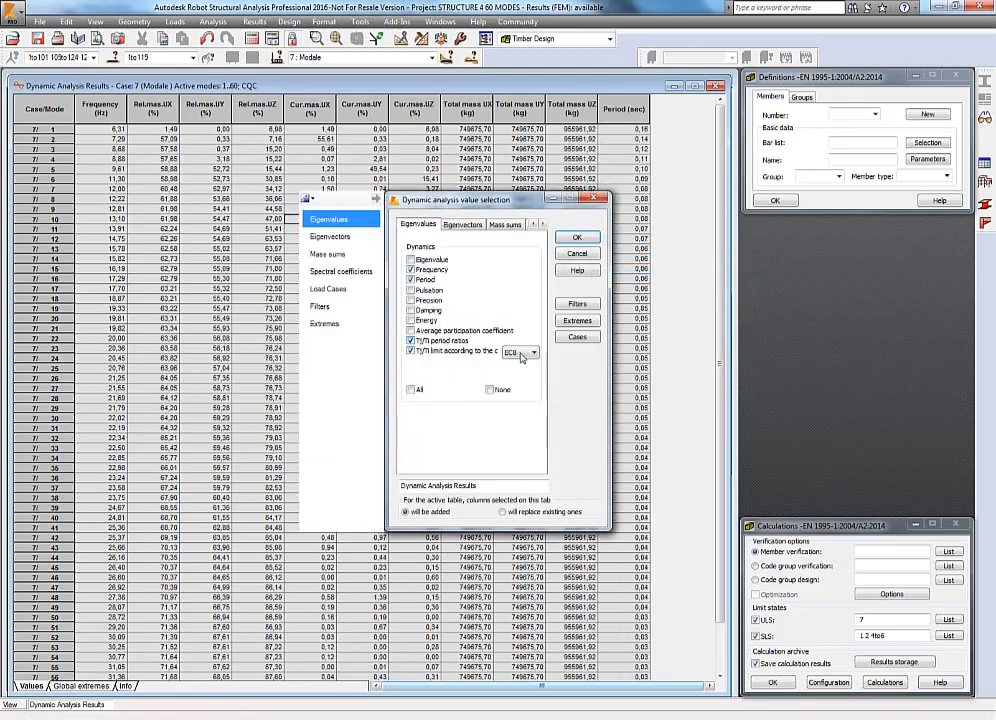
left_click(577, 237)
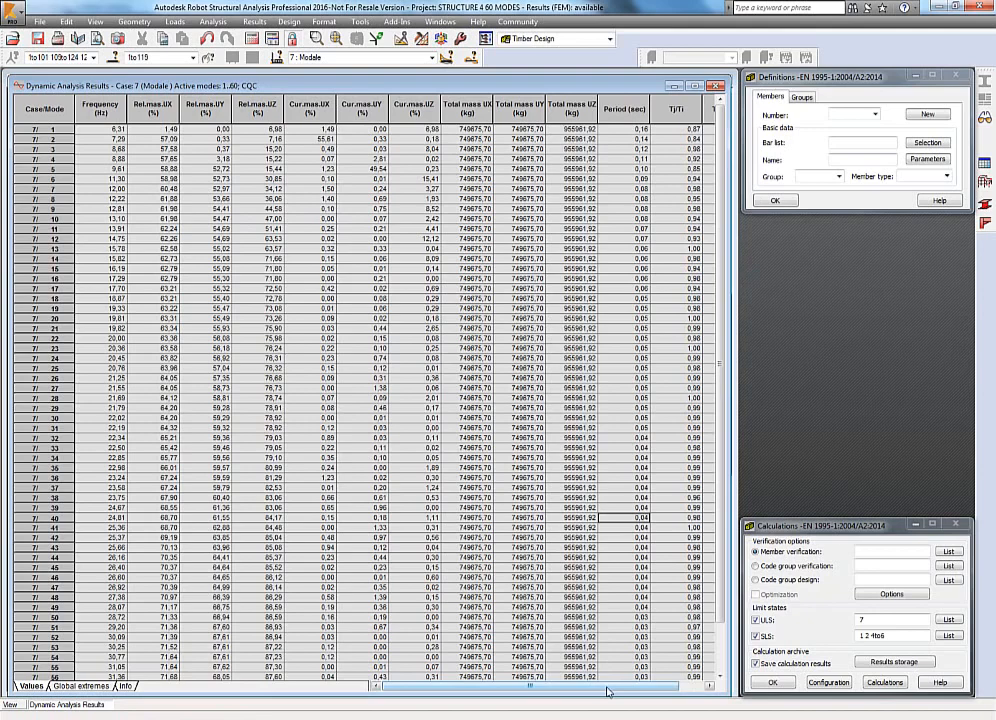
left_click_drag(607, 690, 632, 690)
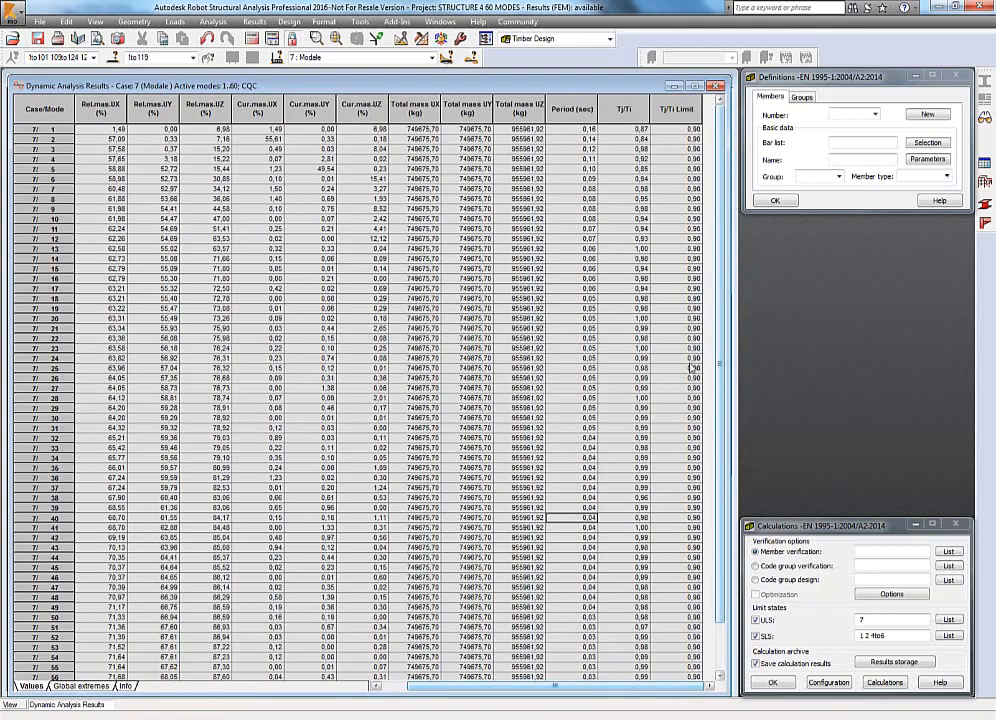
scroll(683, 636, "down", 2)
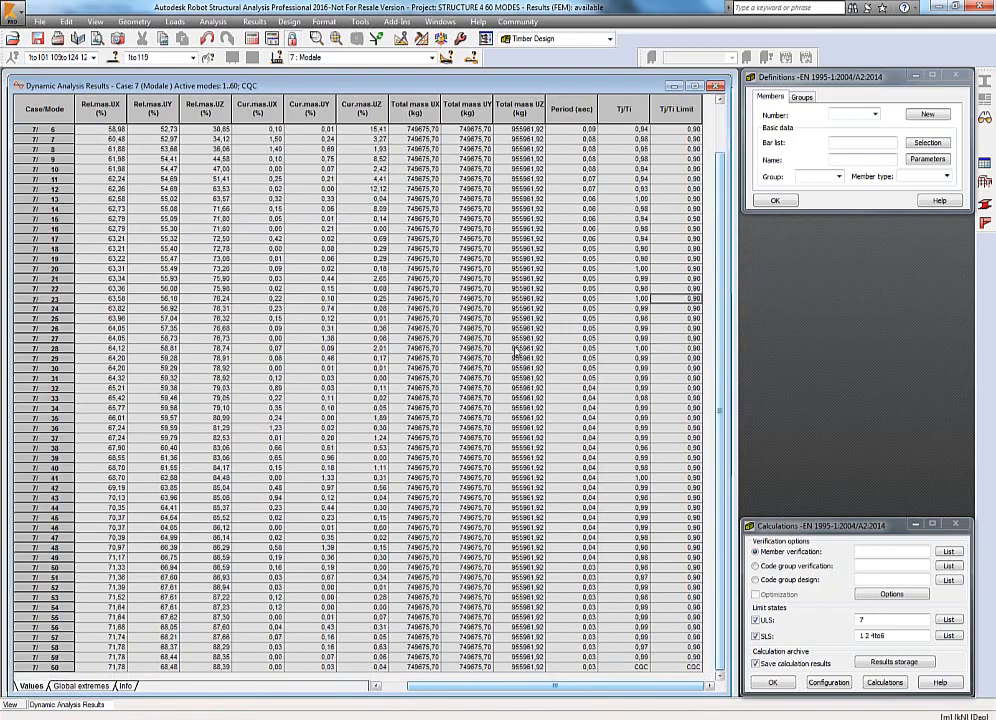
scroll(517, 352, "up", 2)
Generate the full calculation note for the structure analysis and scroll through it.
left_click(254, 22)
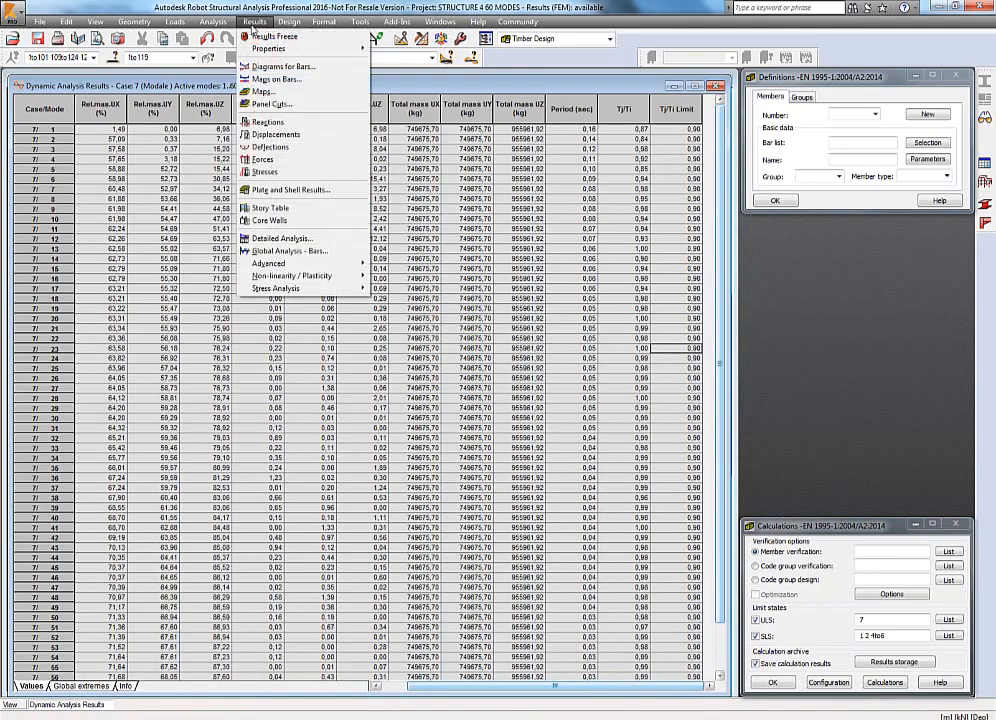
left_click(254, 22)
left_click(212, 22)
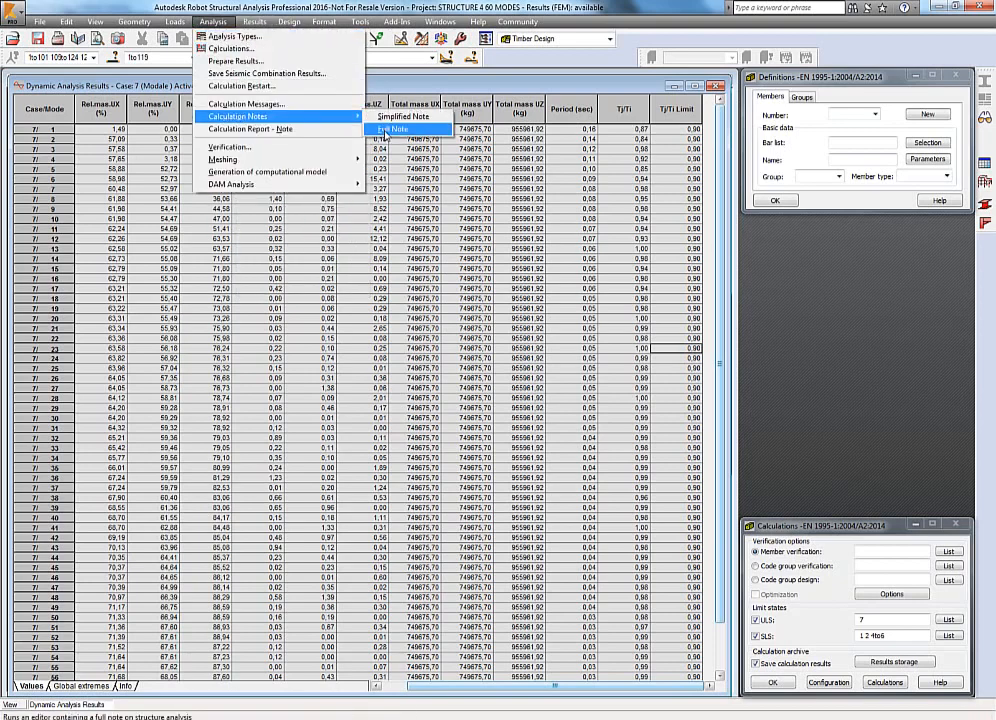
left_click(390, 133)
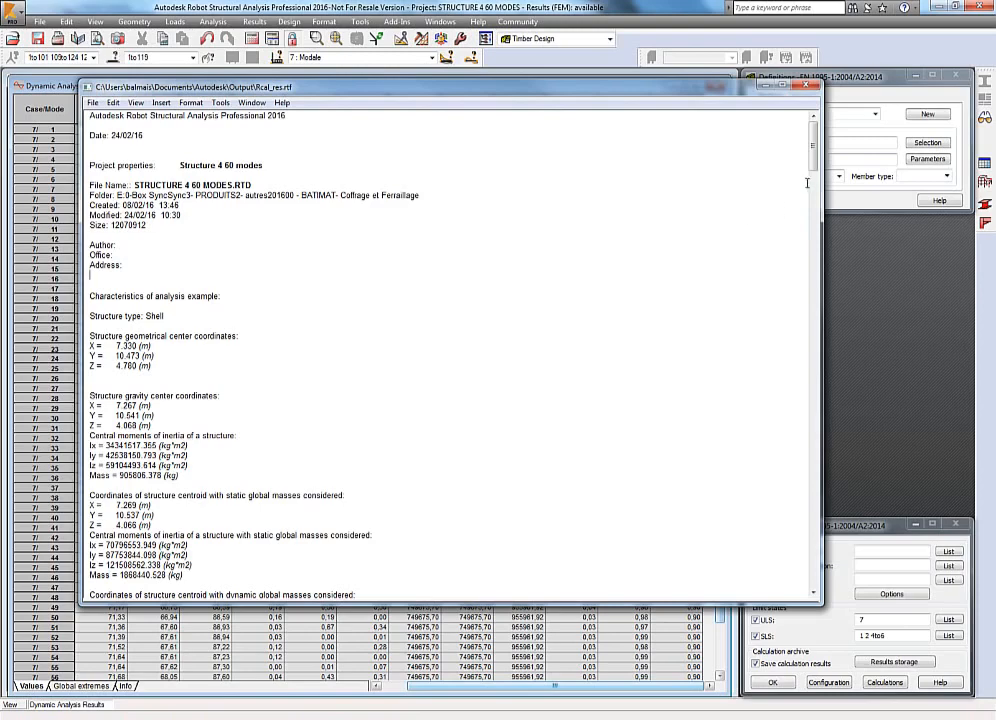
left_click_drag(813, 168, 813, 222)
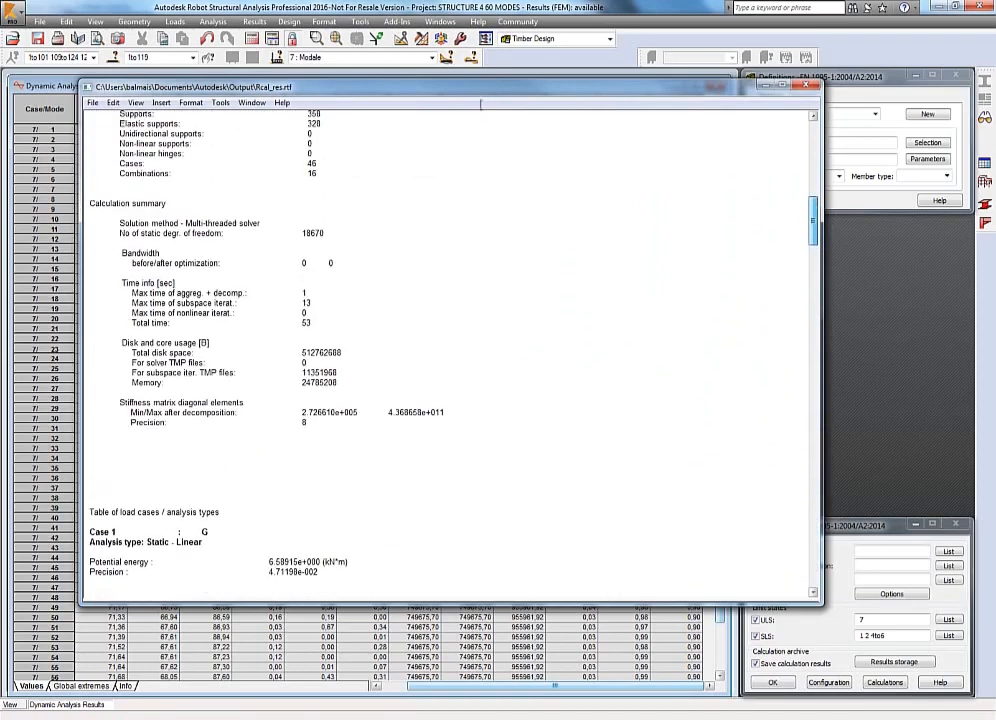
left_click(92, 103)
left_click(112, 158)
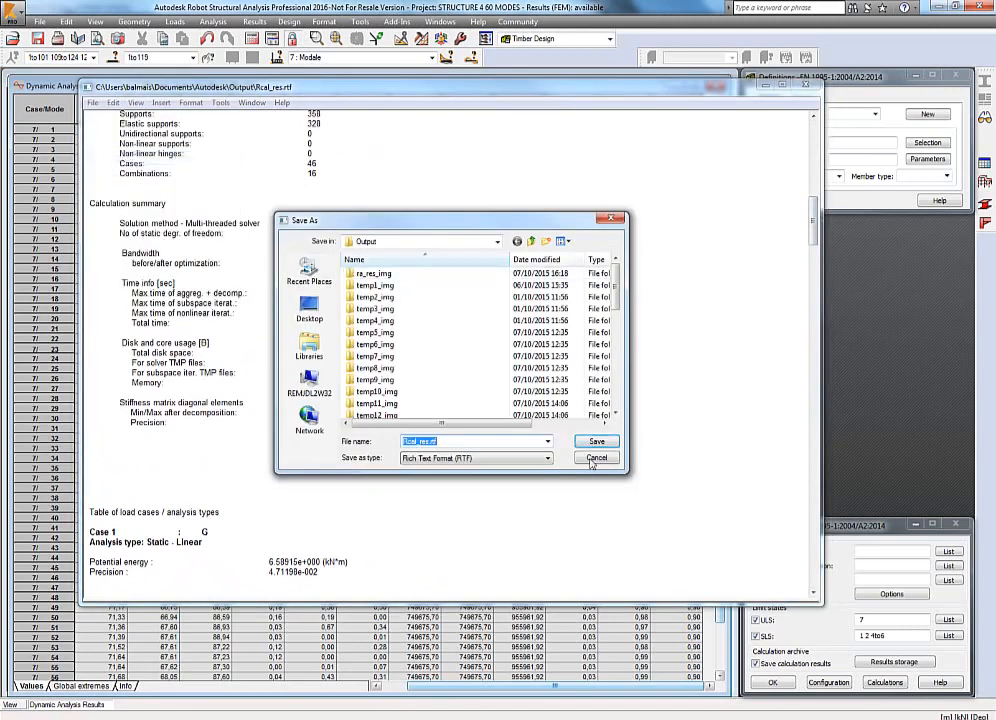
left_click(596, 507)
Take a screen capture of the calculation note labelled CASE LOAD with updated numerical values, then close the note.
left_click(92, 103)
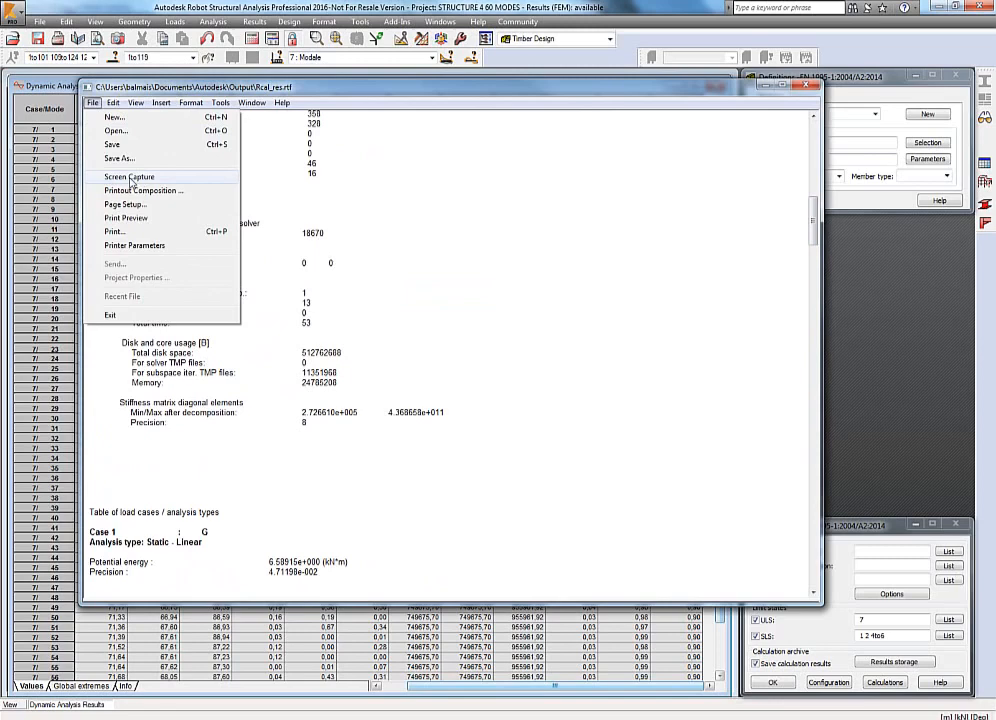
left_click(130, 178)
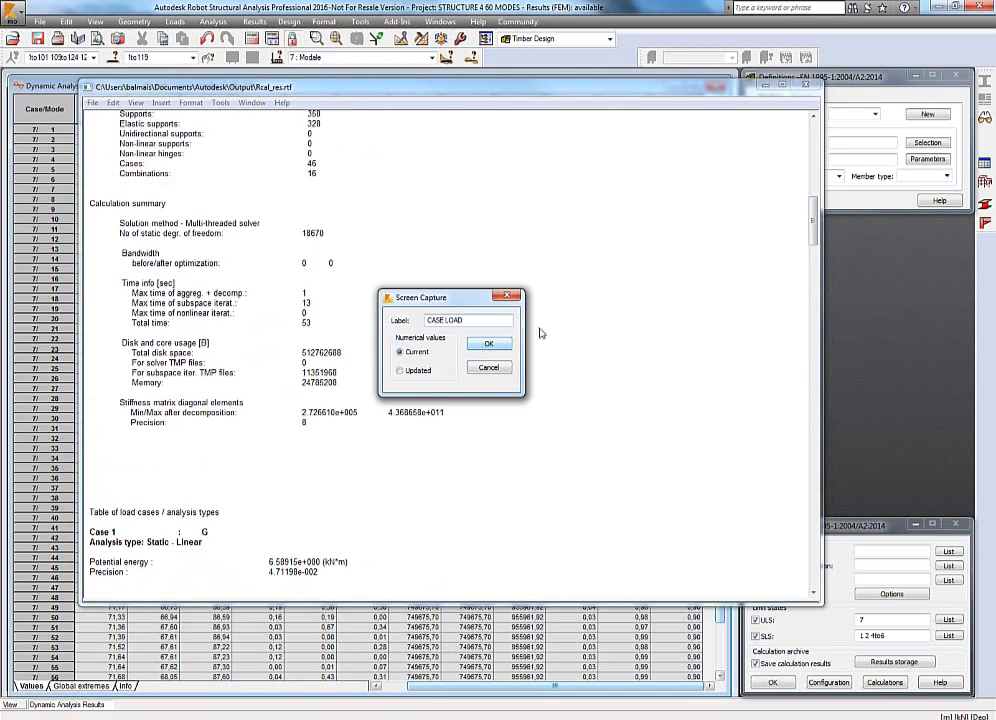
left_click(407, 372)
left_click(488, 345)
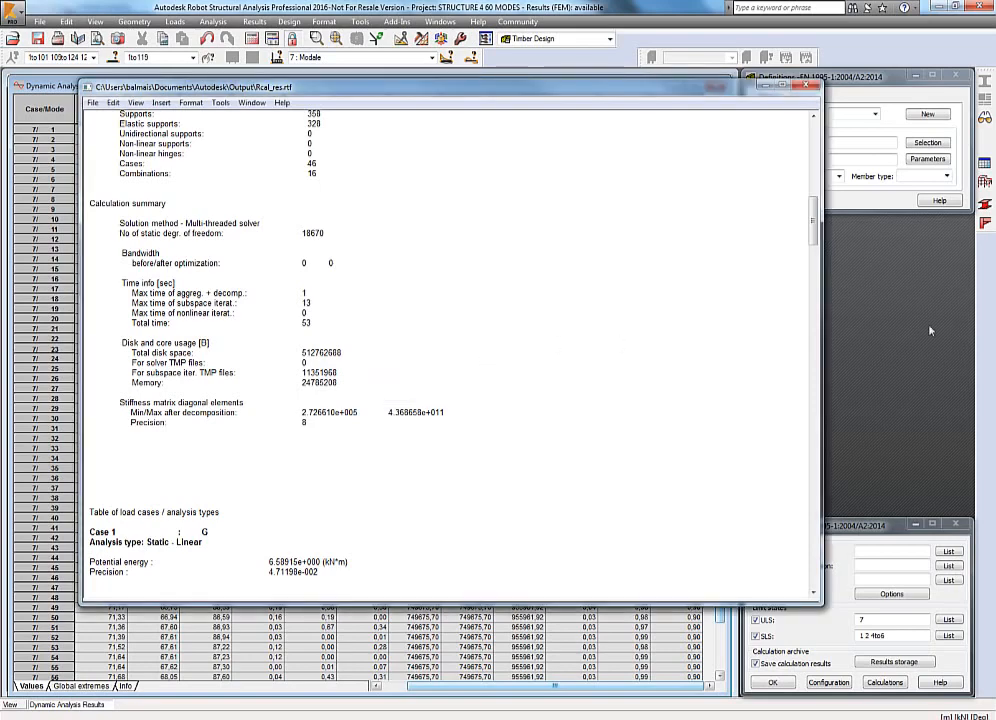
left_click(811, 87)
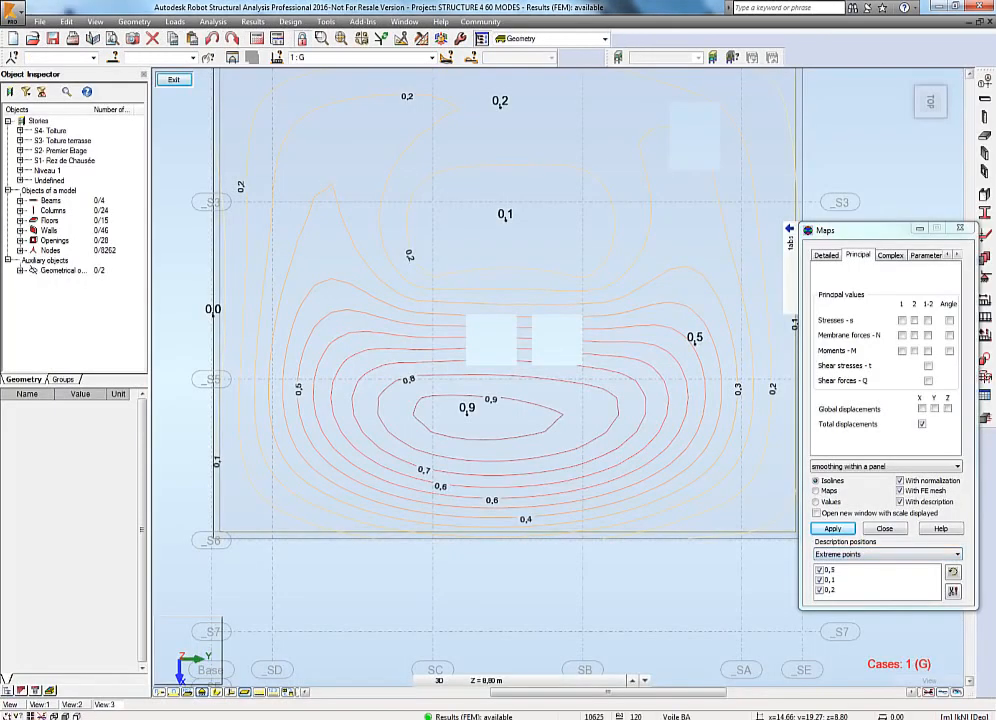
Switch the workspace to the Steel/Aluminum Design layout.
left_click(604, 38)
mouse_move(589, 91)
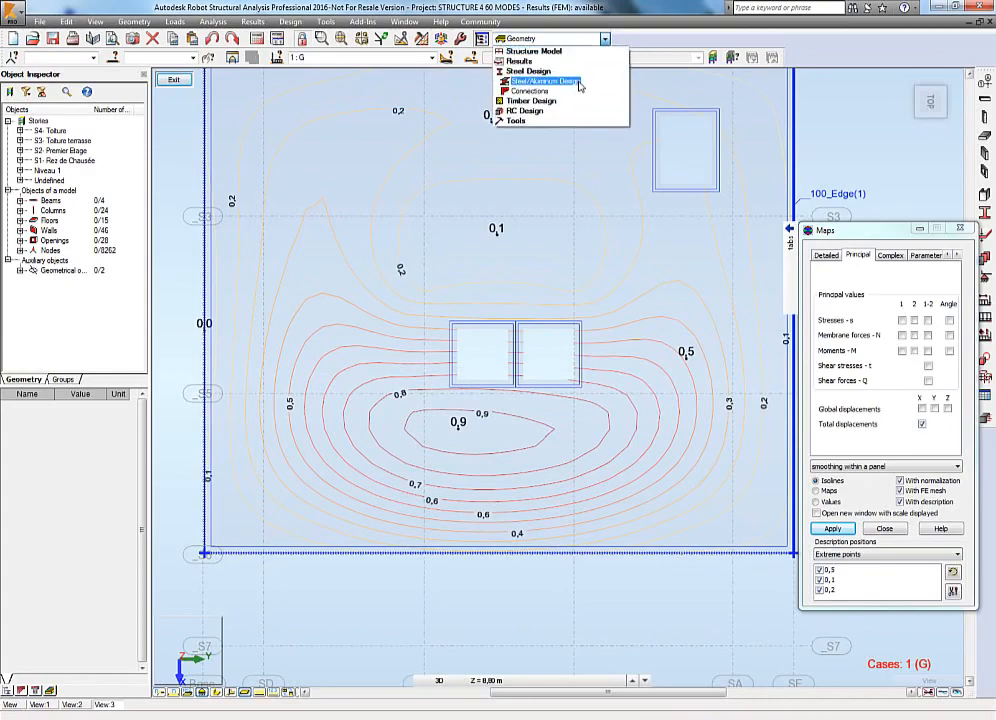
left_click(580, 84)
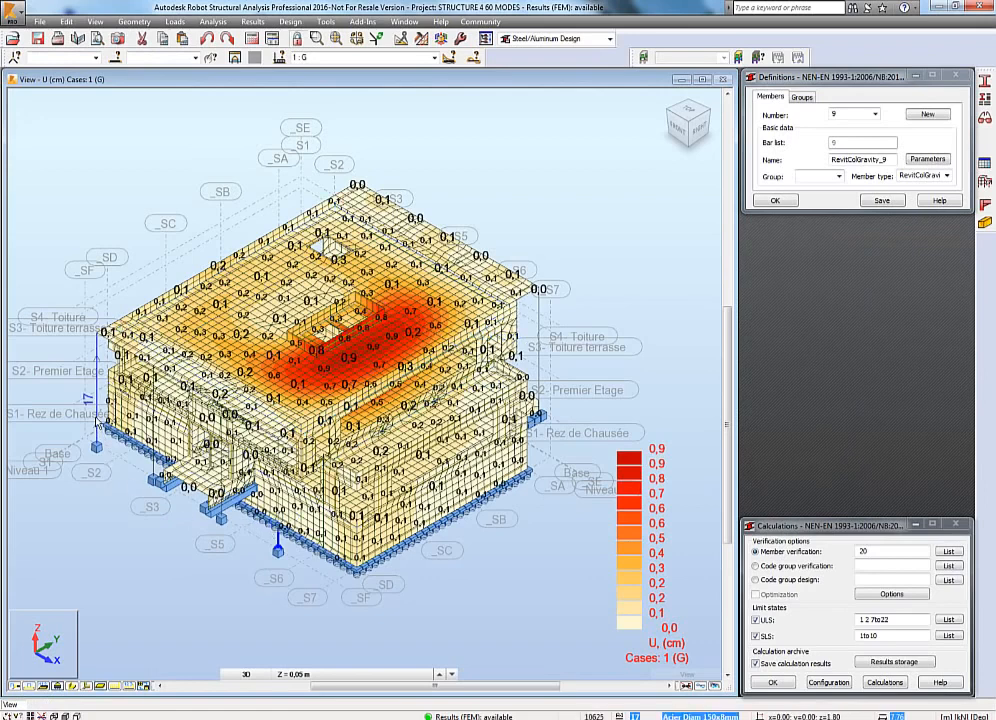
Select a steel column and run the member verification calculations.
left_click(97, 417)
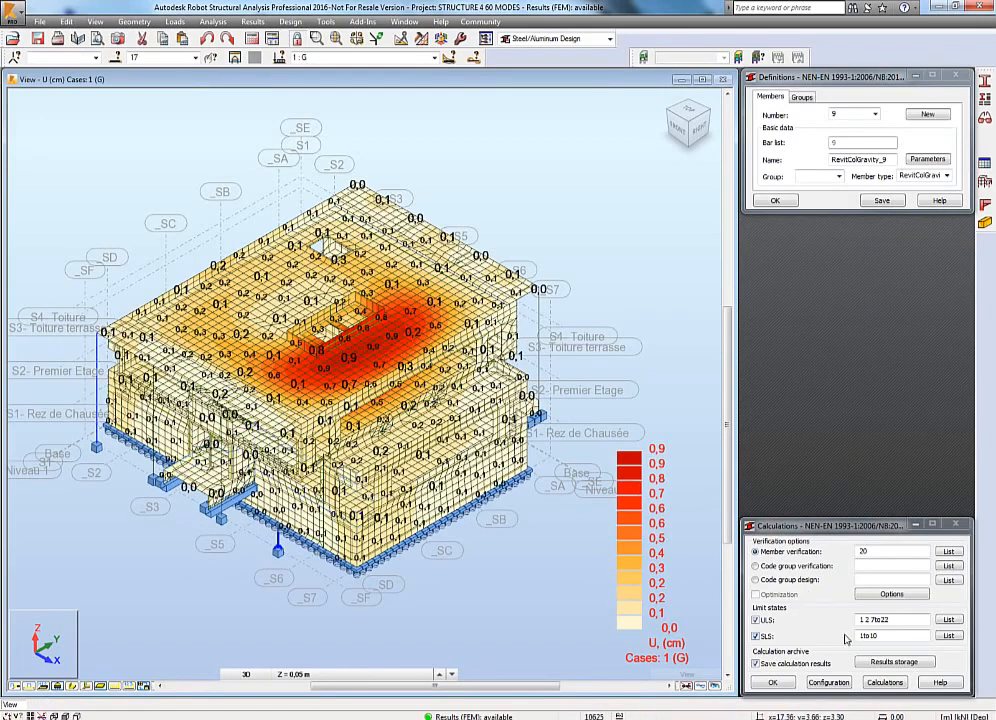
left_click(882, 683)
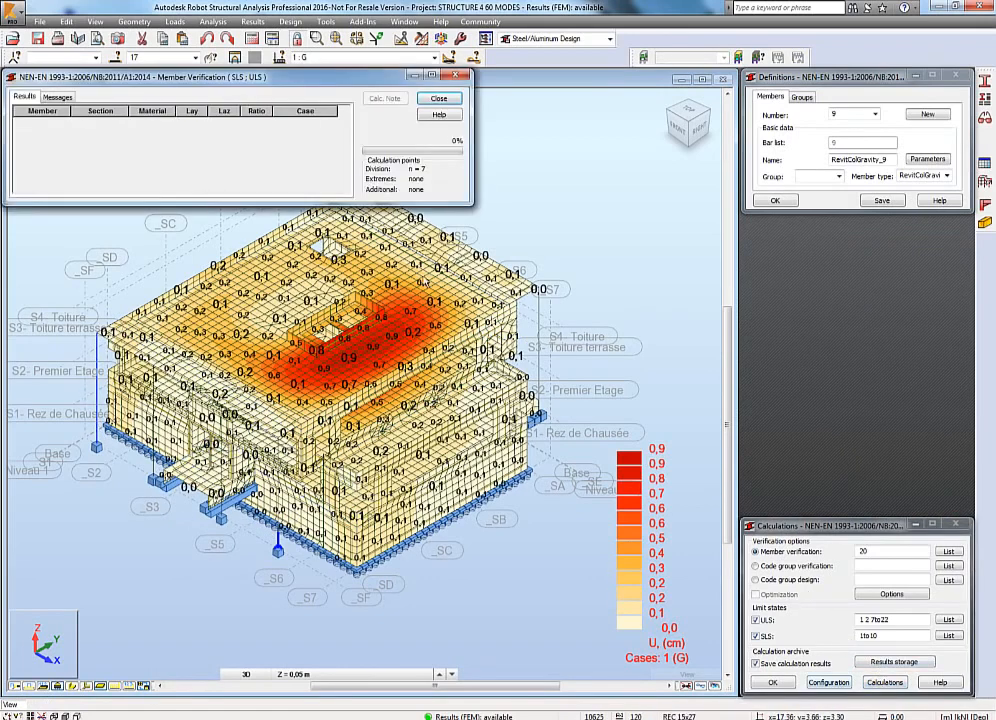
left_click(25, 96)
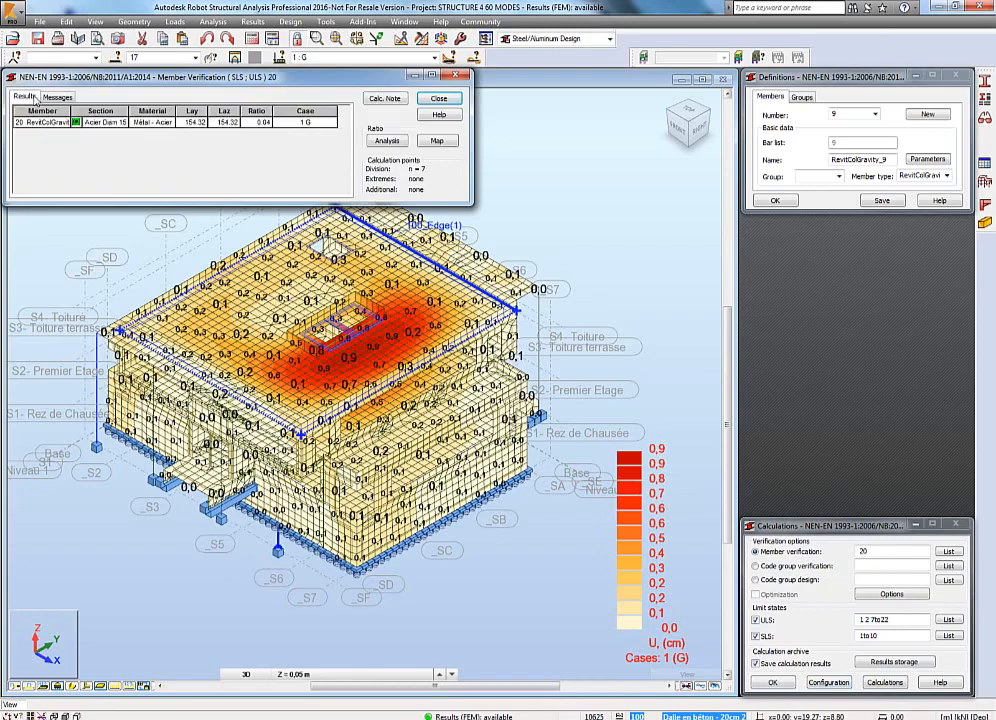
Open the detailed code results for member 20 and view its steel design calculation note.
double_click(90, 126)
left_click_drag(170, 224, 209, 242)
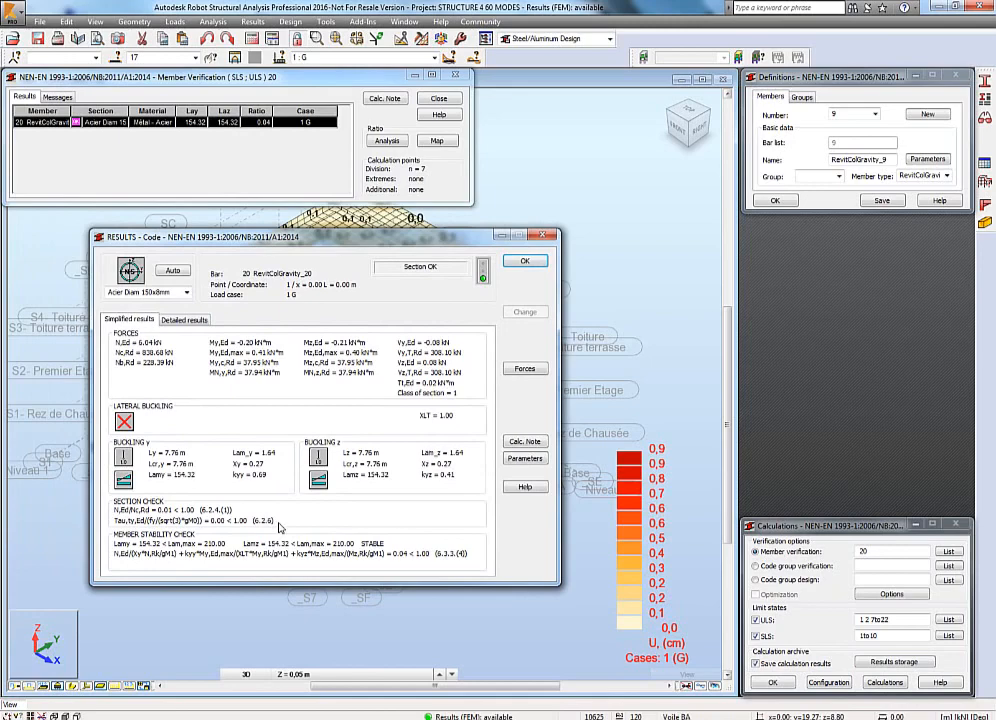
left_click(525, 441)
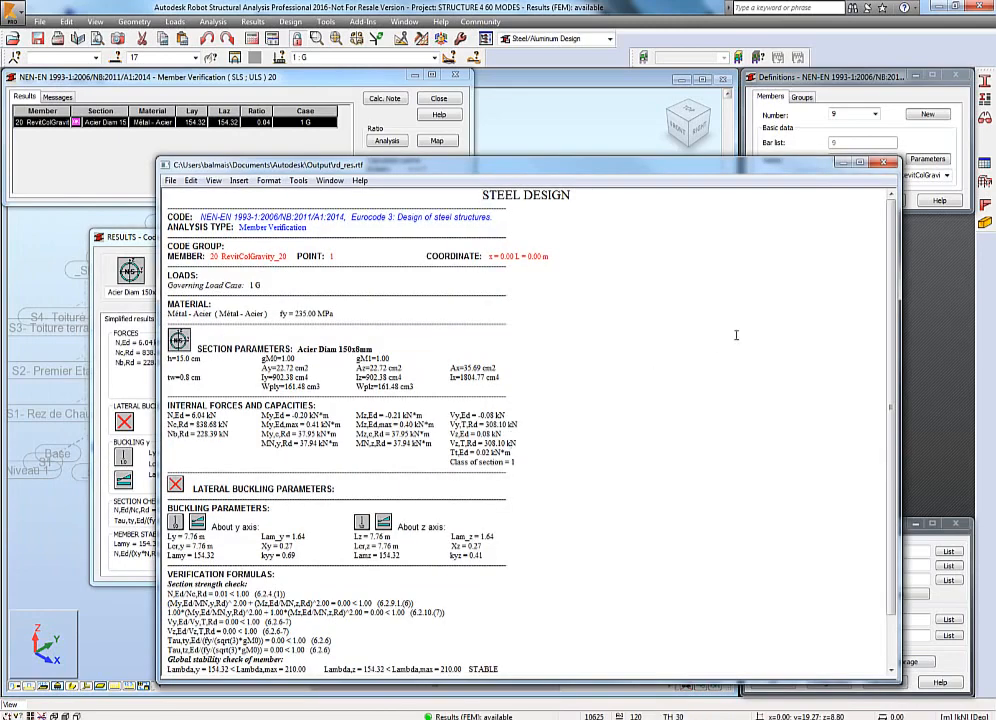
left_click(883, 164)
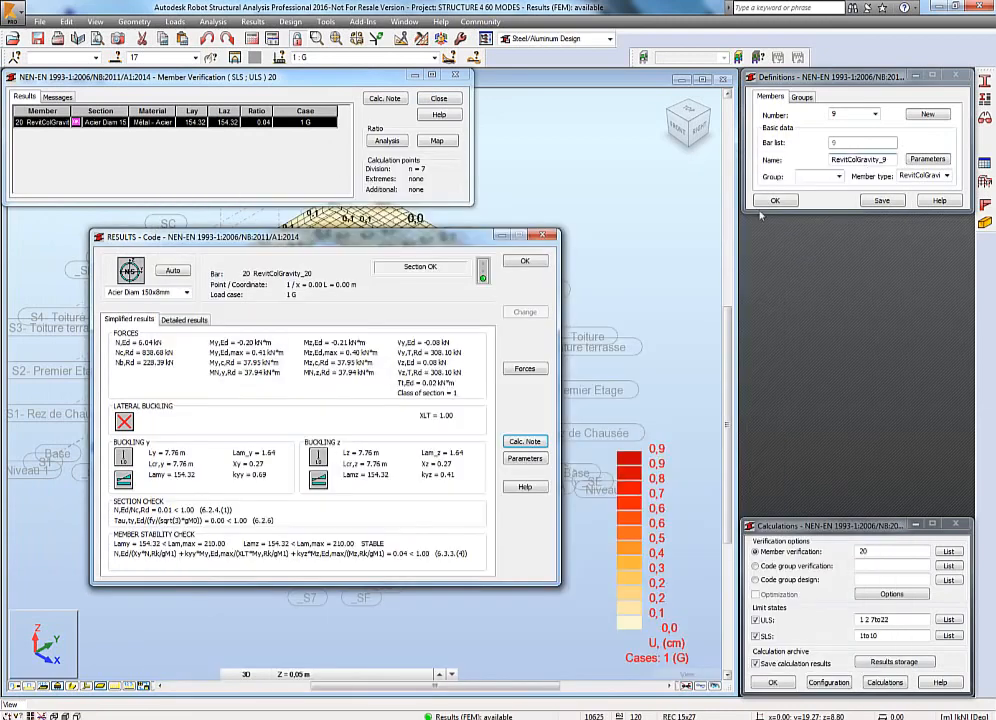
left_click(545, 237)
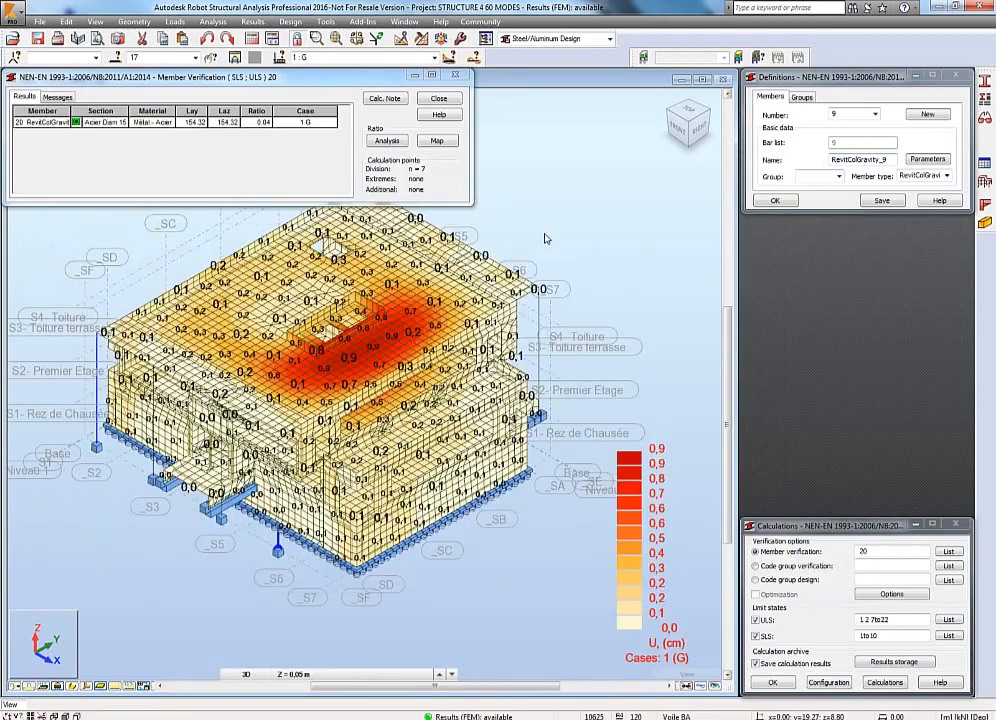
Close the member 20 verification, saving its results to the calculation archive, and review the archive in results storage.
left_click(459, 78)
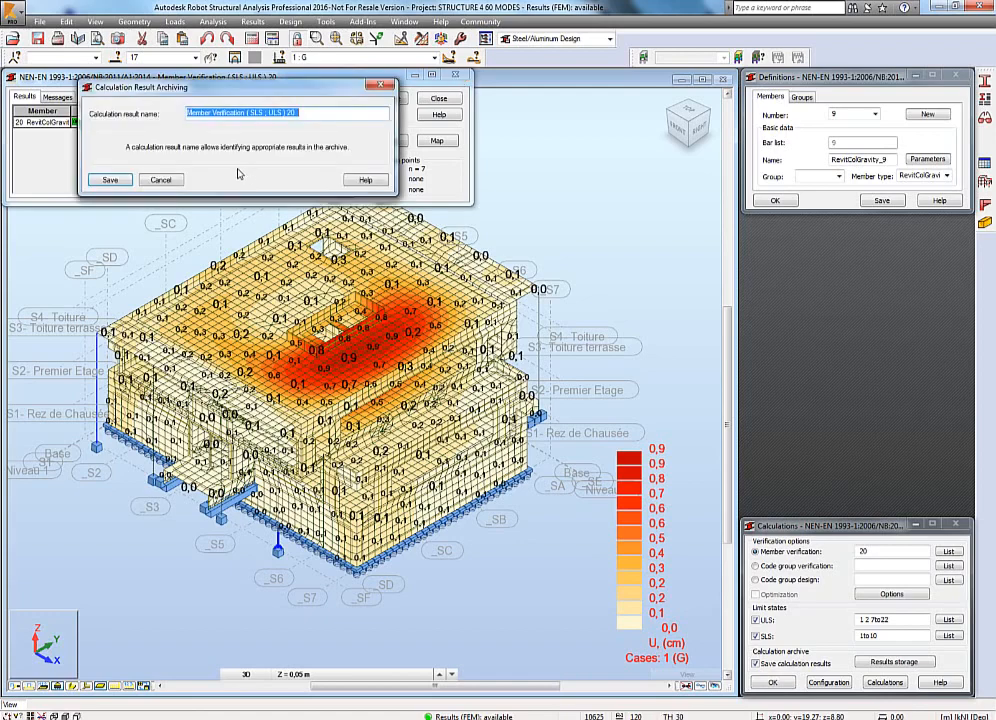
left_click(108, 180)
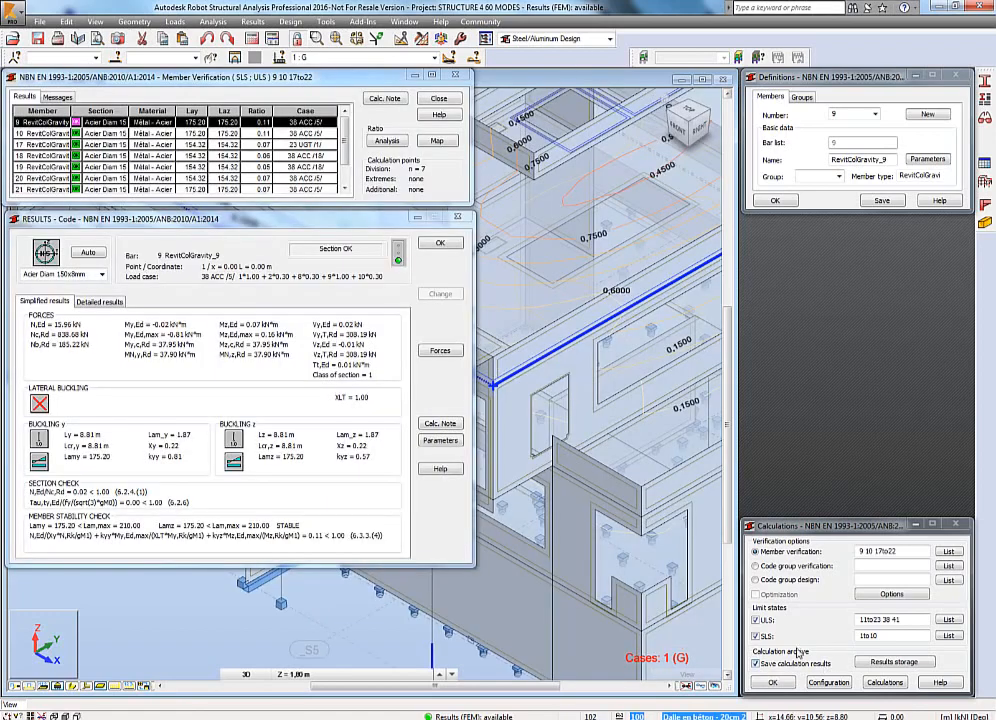
left_click(878, 662)
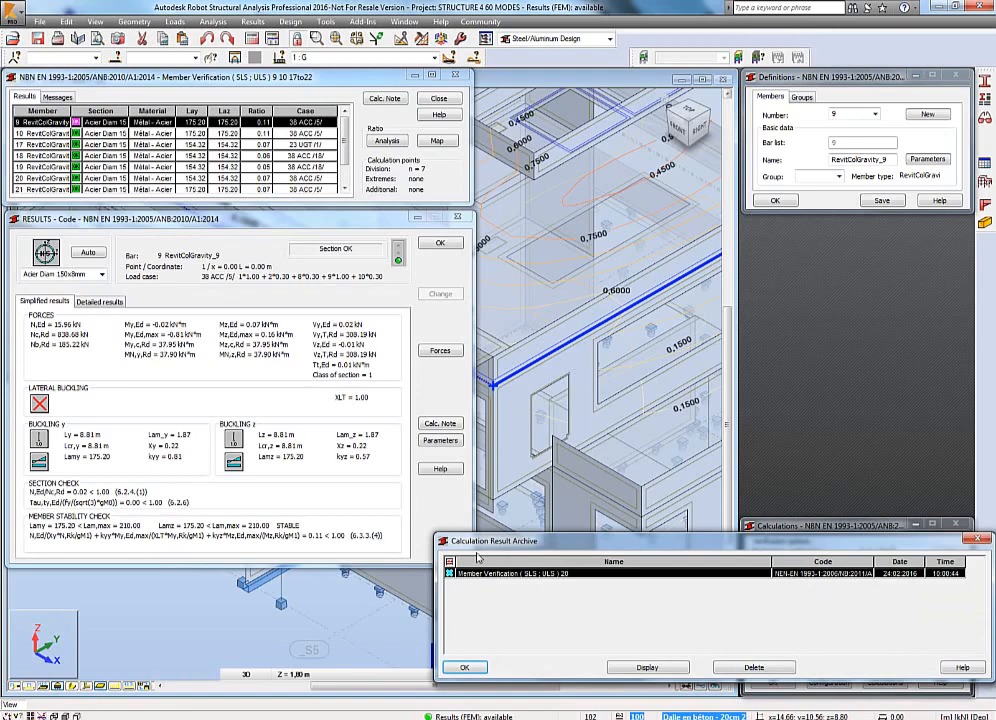
left_click(976, 540)
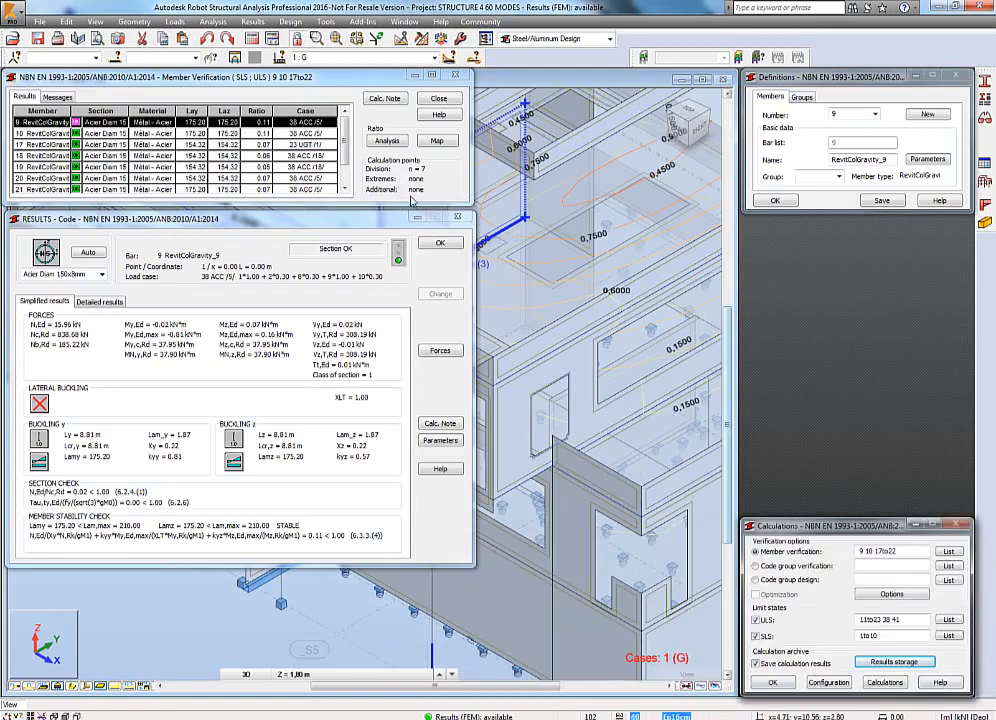
Close the code results and the verification of members 9 10 17to22, saving them to the calculation archive.
left_click(441, 244)
left_click(440, 99)
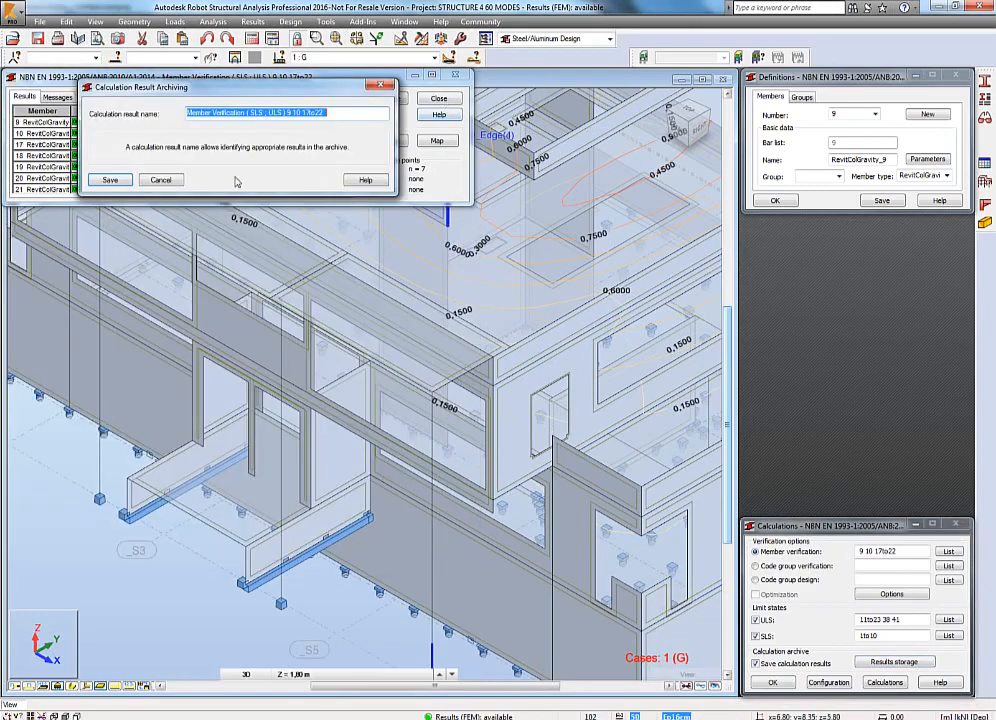
left_click(110, 180)
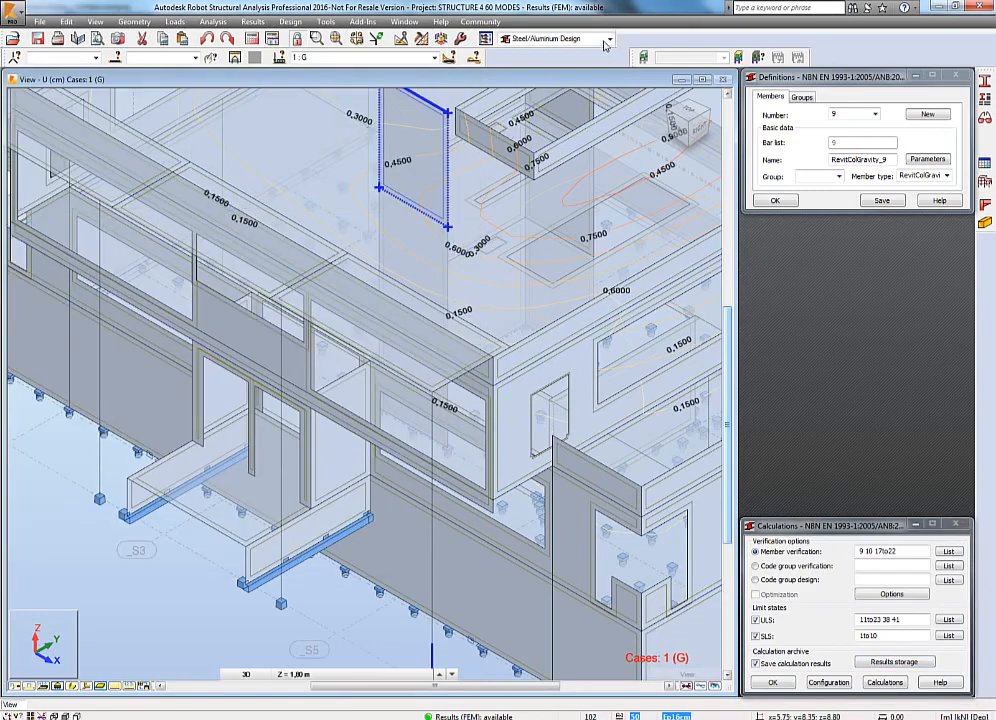
Switch the workspace to the Connections layout and show the structure view.
left_click(609, 38)
left_click(577, 92)
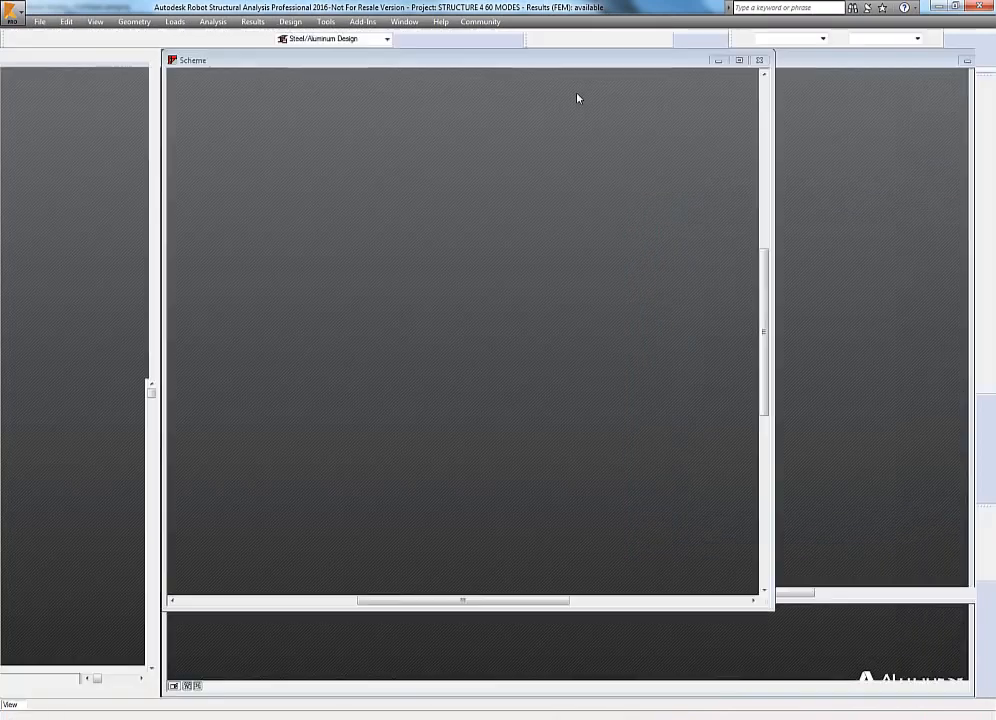
left_click(274, 75)
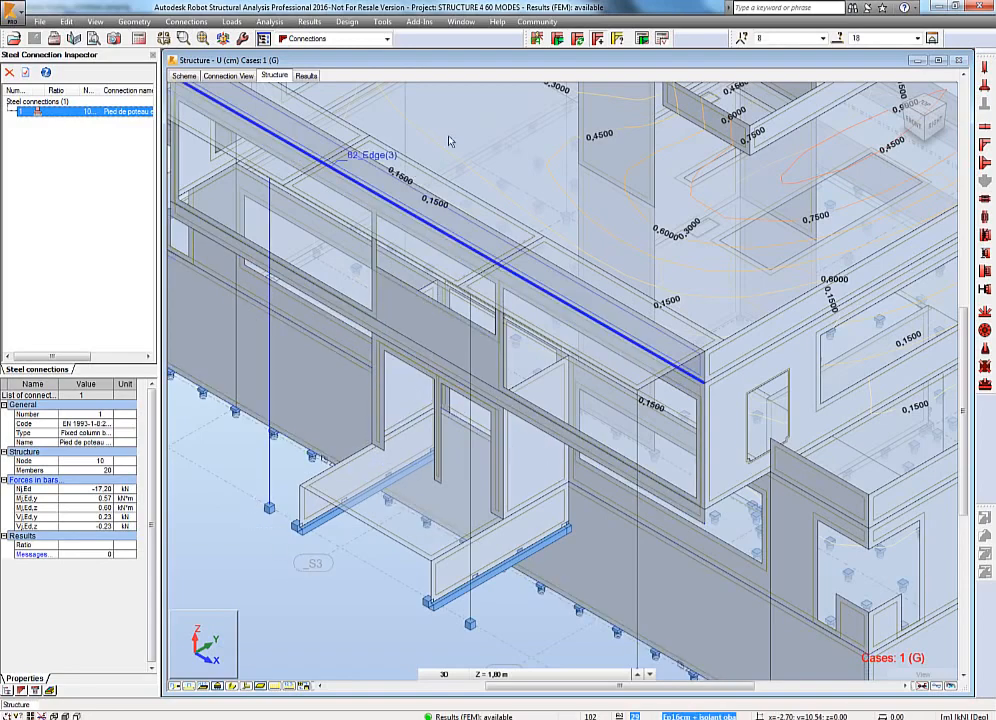
Define a fixed column base connection on bar 18.
left_click(535, 40)
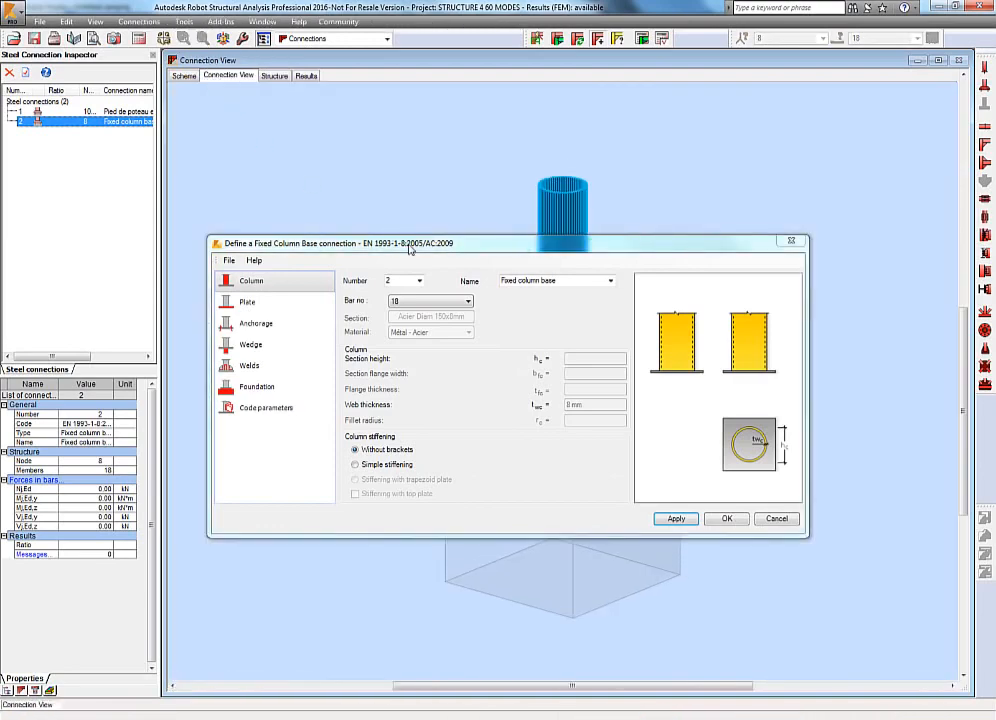
mouse_move(409, 249)
left_mouse_down()
mouse_move(451, 589)
mouse_move(529, 311)
mouse_move(423, 235)
mouse_move(323, 378)
mouse_move(354, 215)
left_mouse_up()
left_click(195, 77)
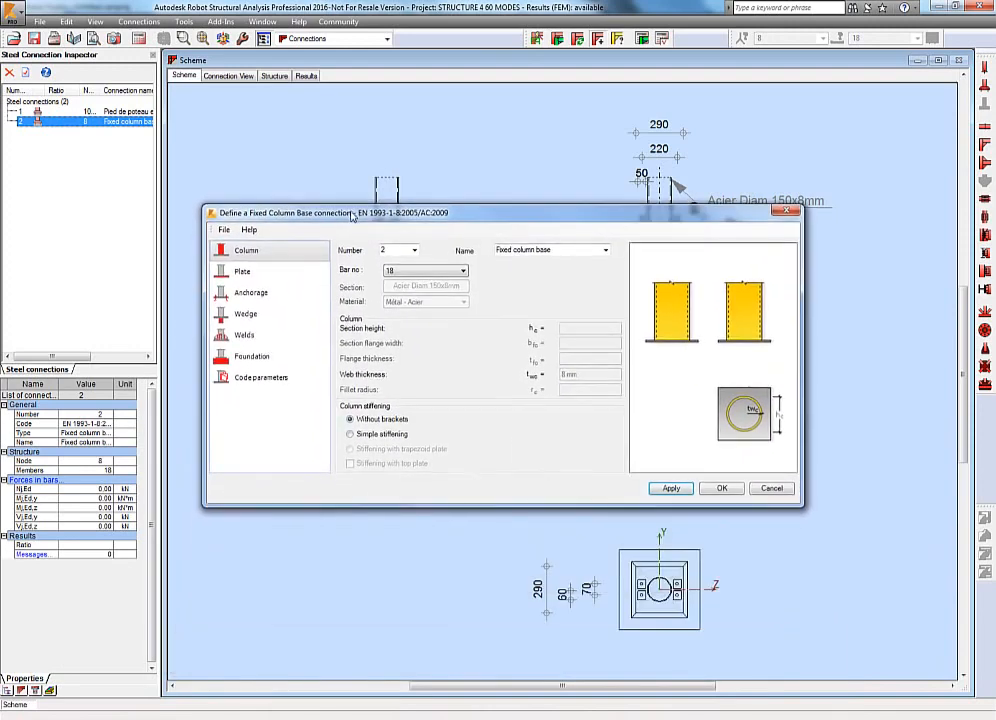
left_click(724, 488)
Calculate the fixed column base connection at node 8 using code combinations.
left_click(660, 38)
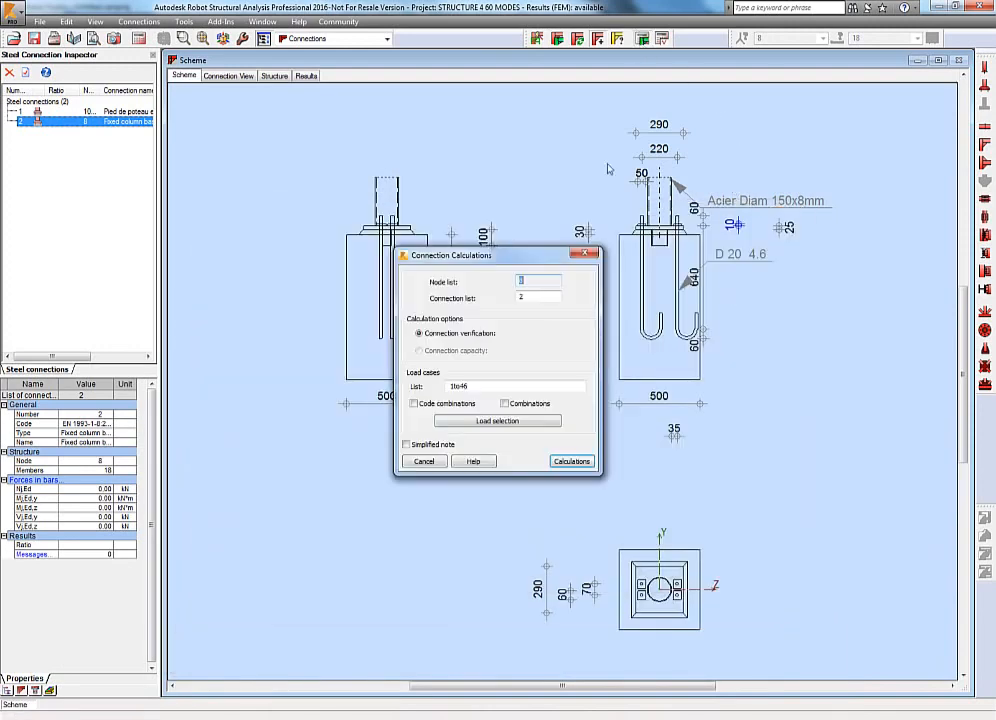
left_click(446, 404)
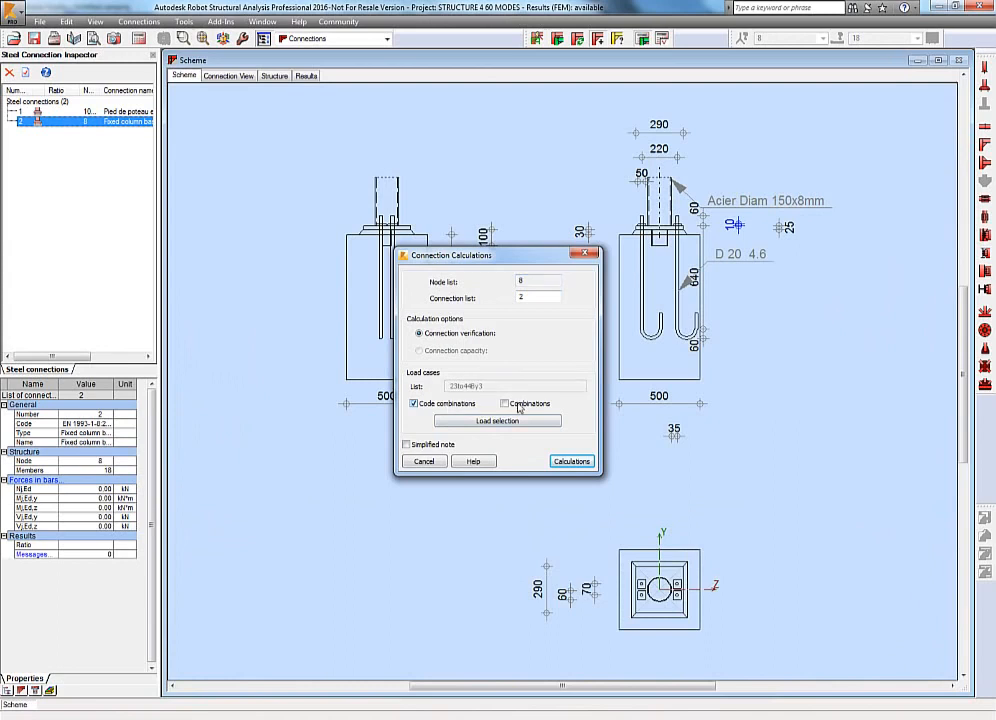
left_click(572, 461)
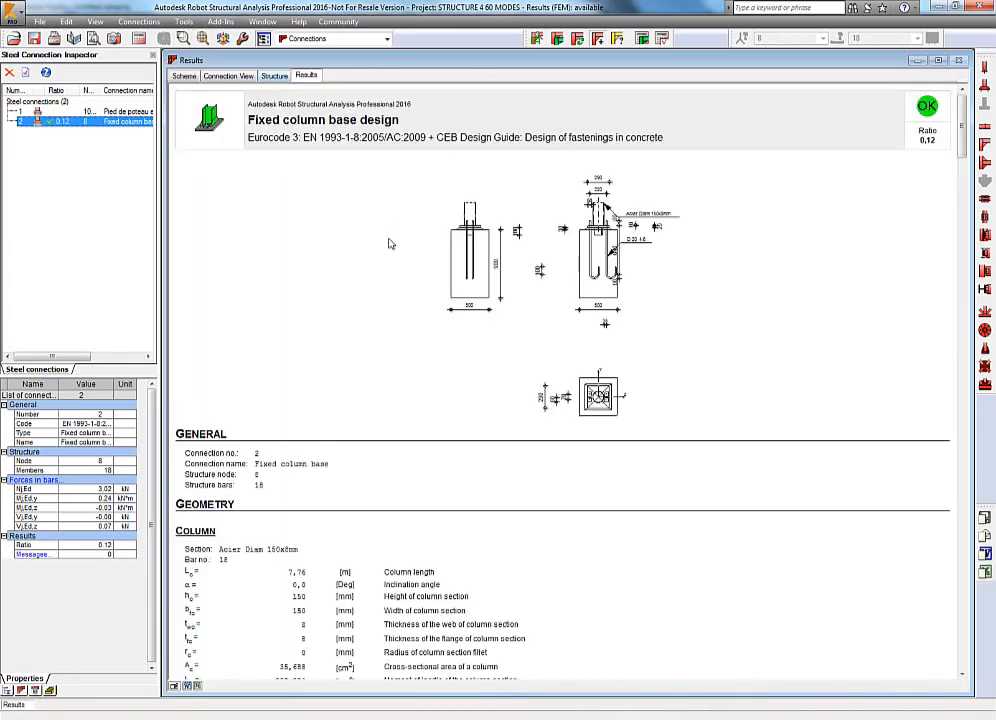
Define a Frame Knee beam-to-column connection with IPE 300 column and beam.
left_click(985, 161)
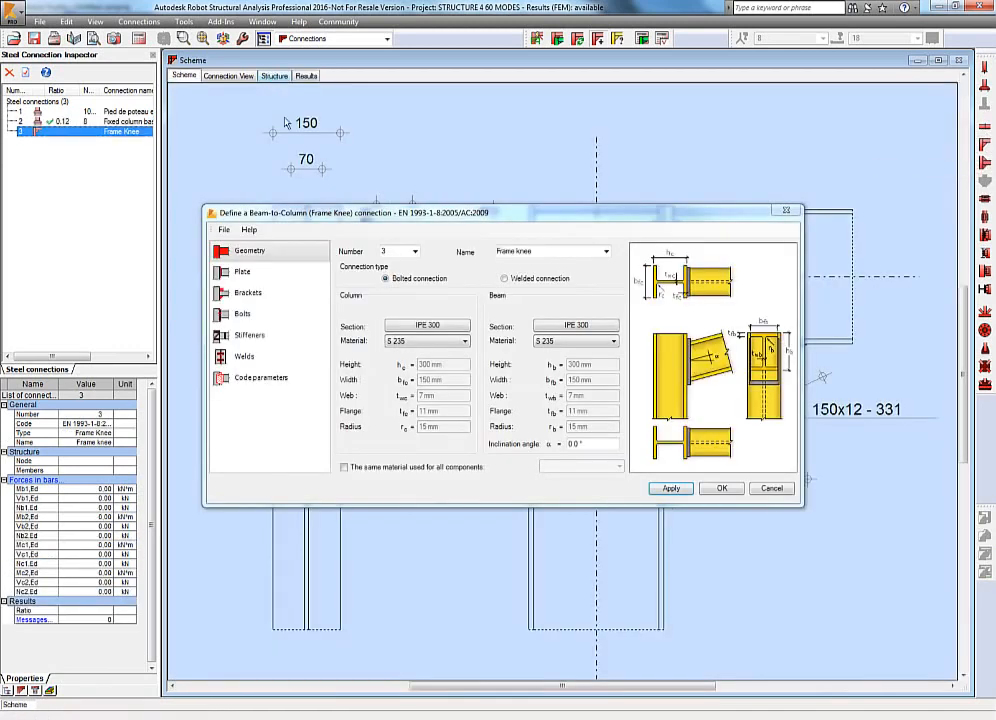
left_click_drag(453, 218, 422, 162)
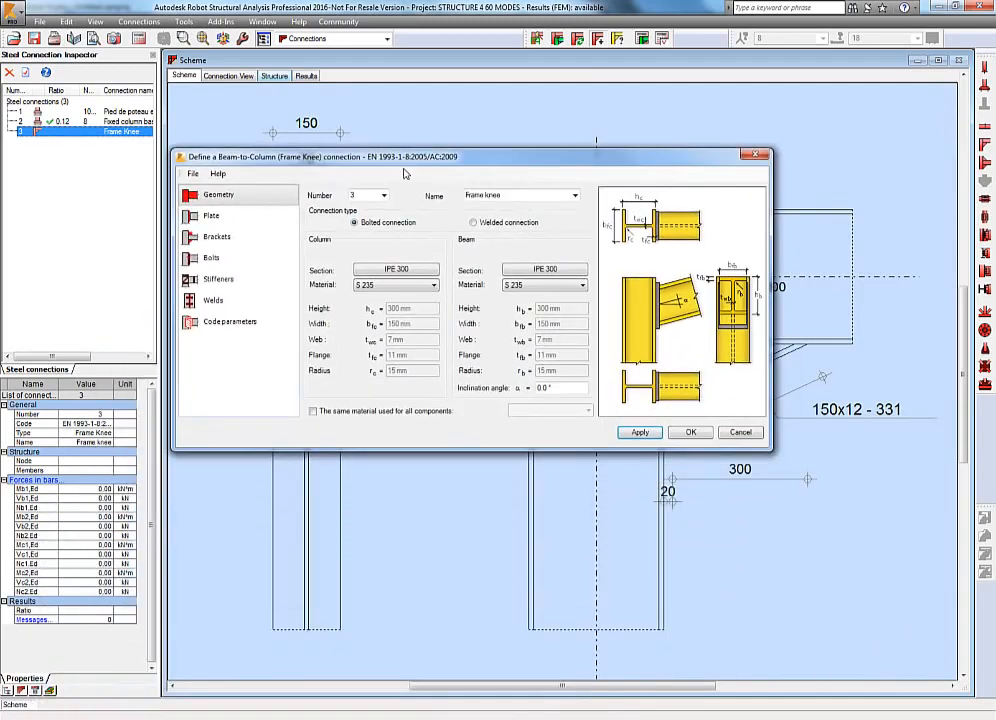
Define a symmetrical column-to-column splice connection with IPE 300 sections and view it in the 3D connection view.
left_click(985, 217)
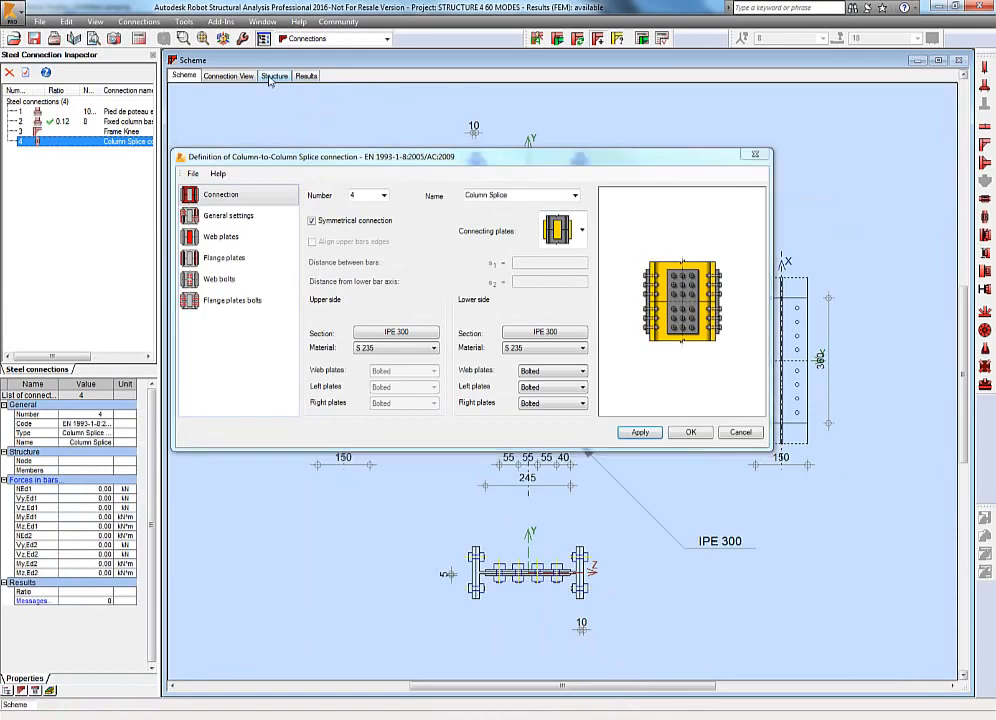
left_click(274, 76)
left_click(228, 76)
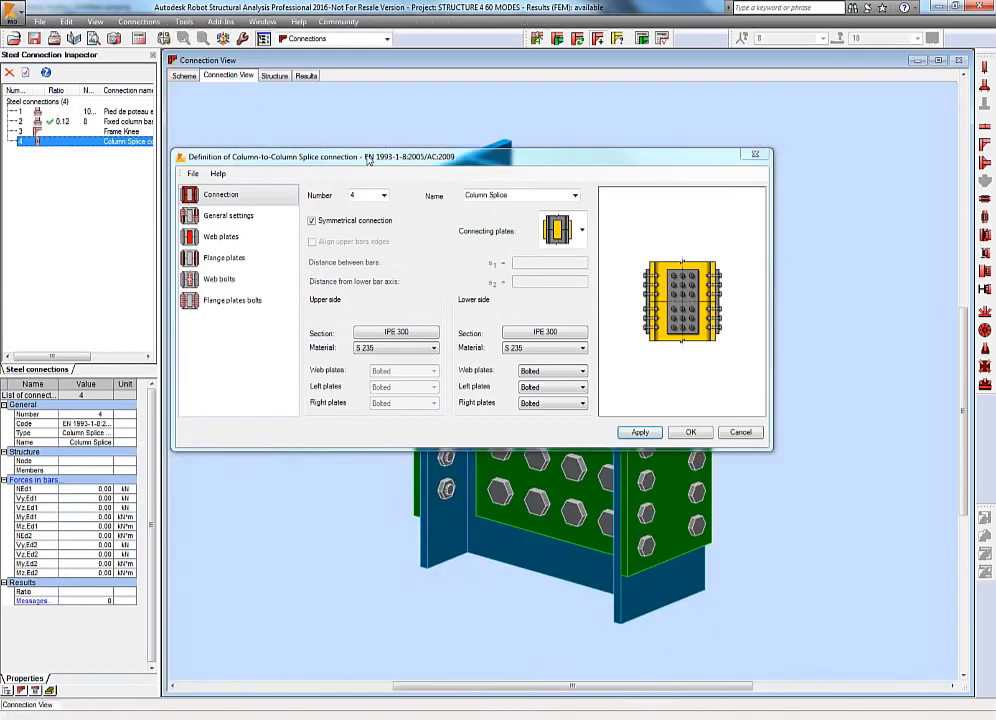
mouse_move(347, 157)
left_mouse_down()
mouse_move(300, 343)
mouse_move(355, 160)
left_mouse_up()
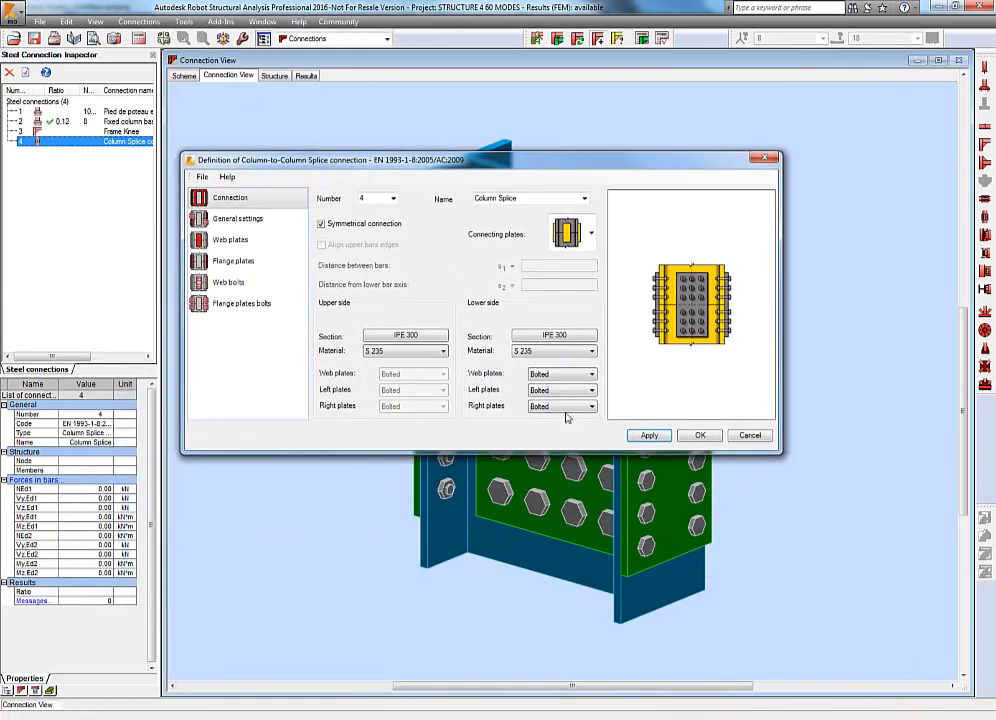
left_click(700, 435)
Run a manual verification of the column splice connection with the preset forces.
left_click(662, 39)
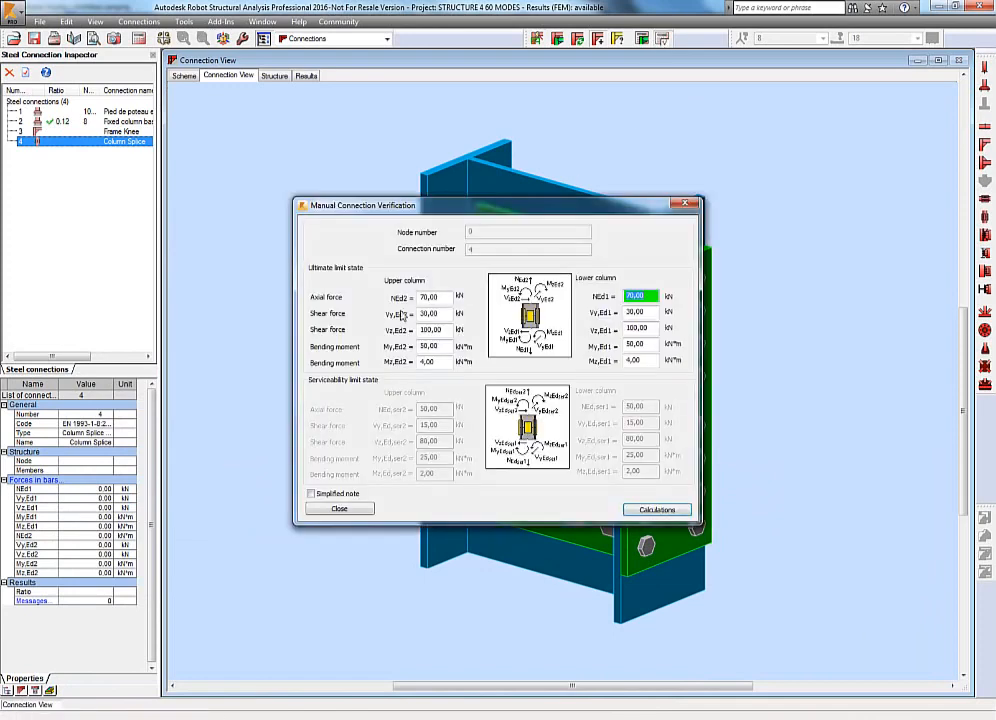
left_click(657, 510)
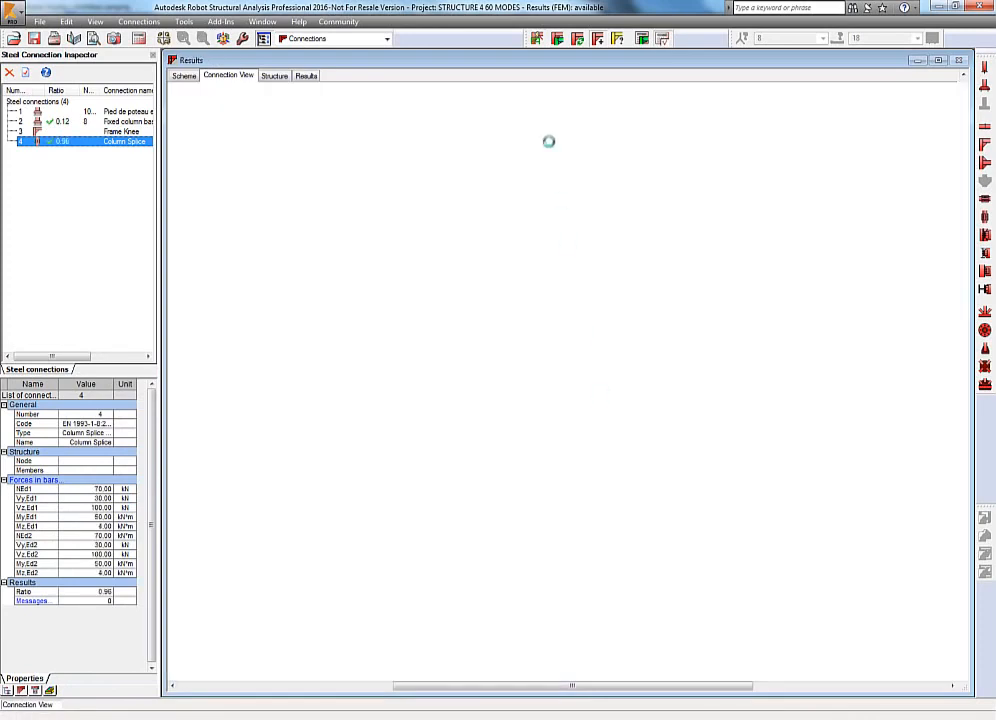
Switch to the Timber Design layout and display the members' section shapes.
left_click(387, 39)
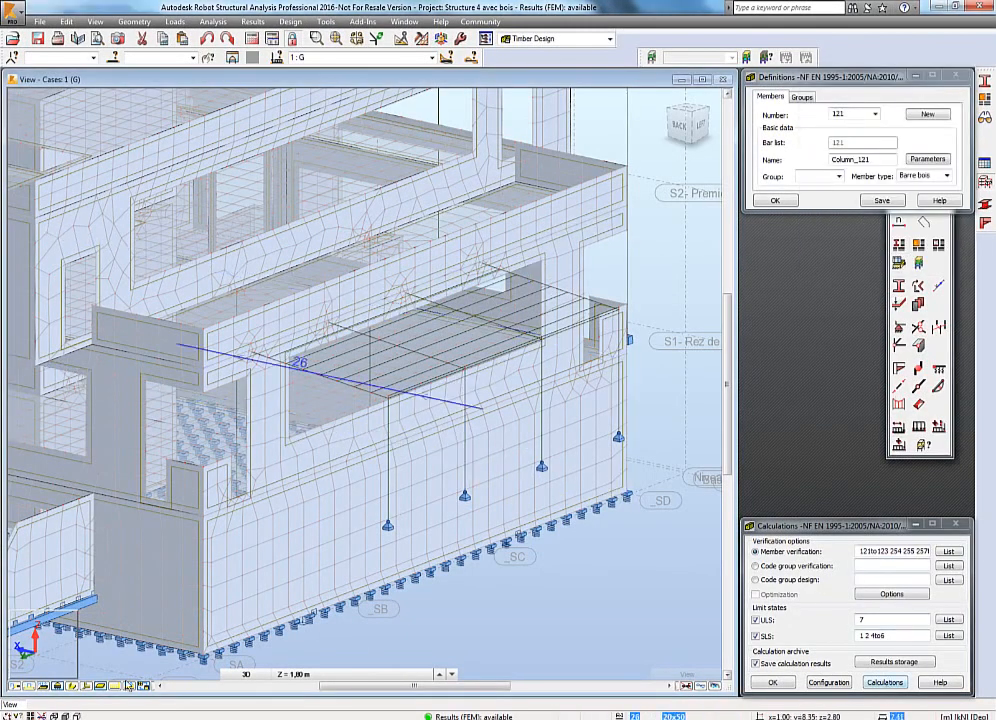
left_click(73, 687)
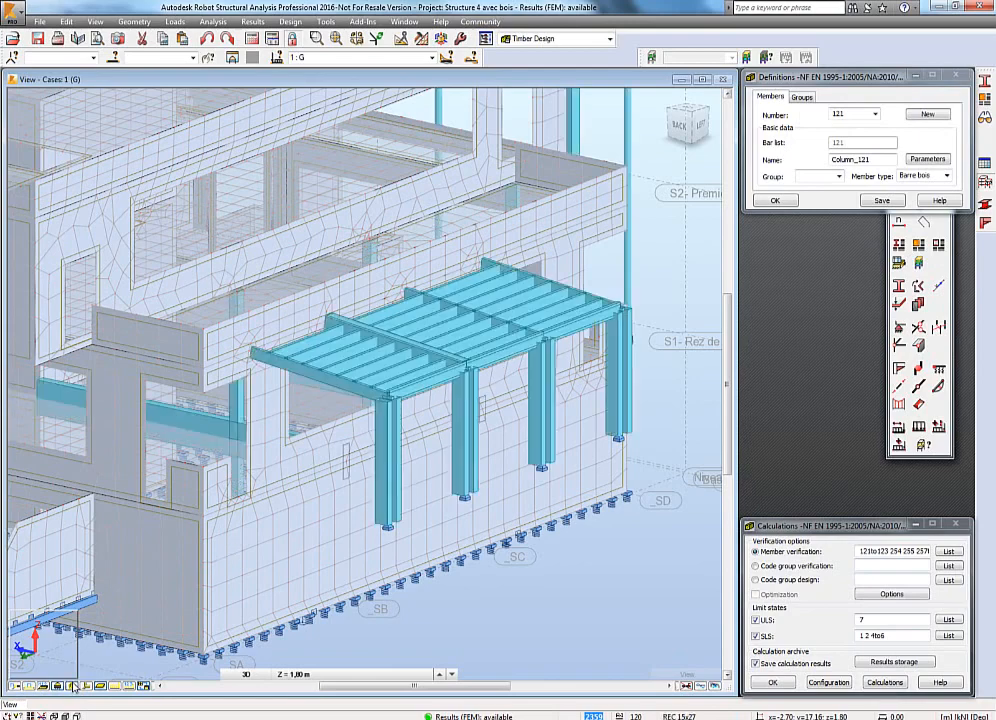
Verify the timber members, inspect code results for bars 122 and 123, then close and archive the verification.
left_click(868, 682)
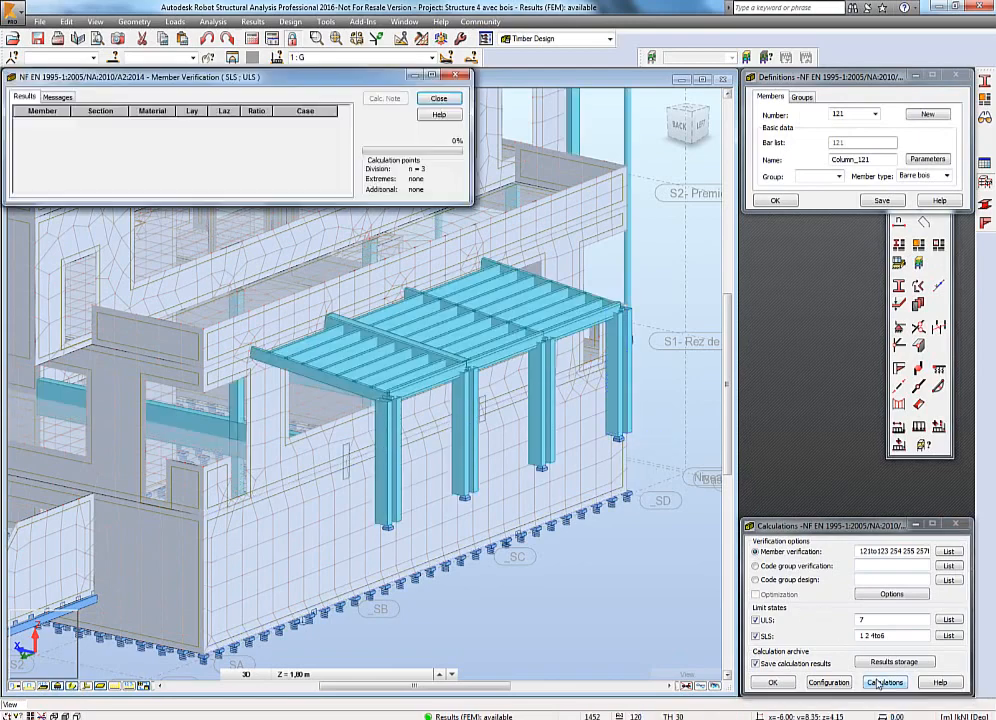
left_click(24, 97)
double_click(86, 133)
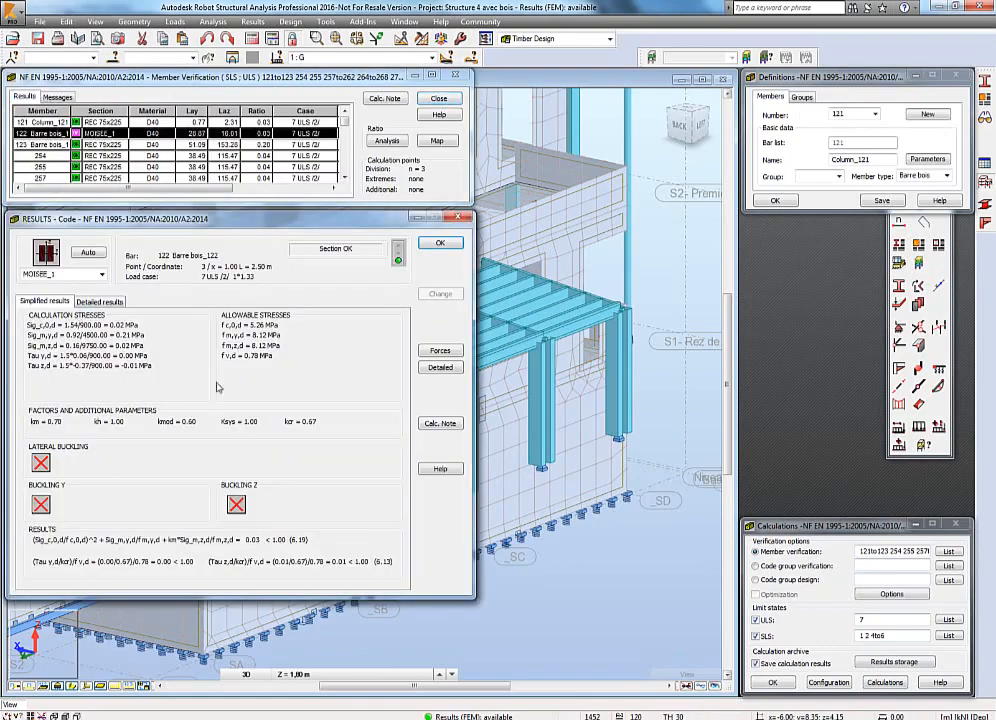
left_click(104, 146)
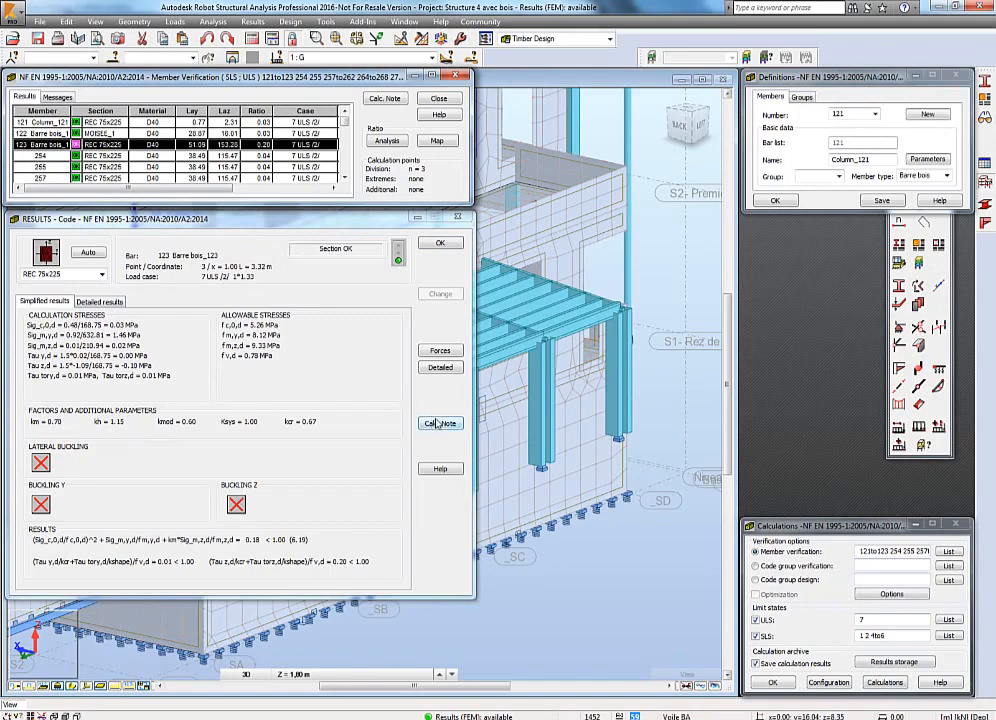
left_click(441, 244)
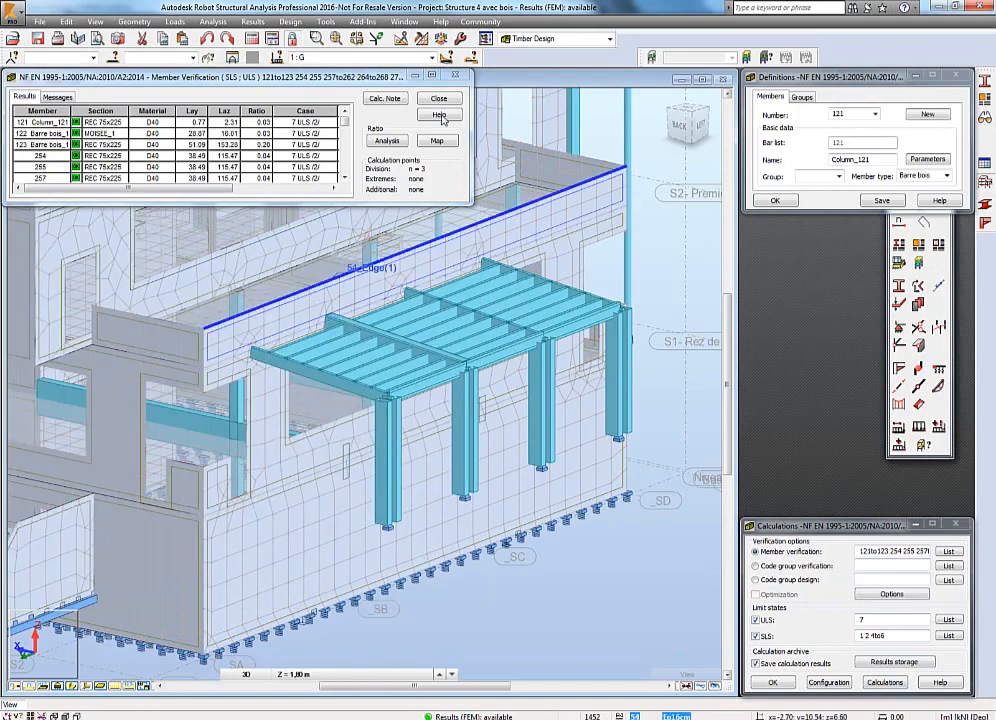
left_click(440, 98)
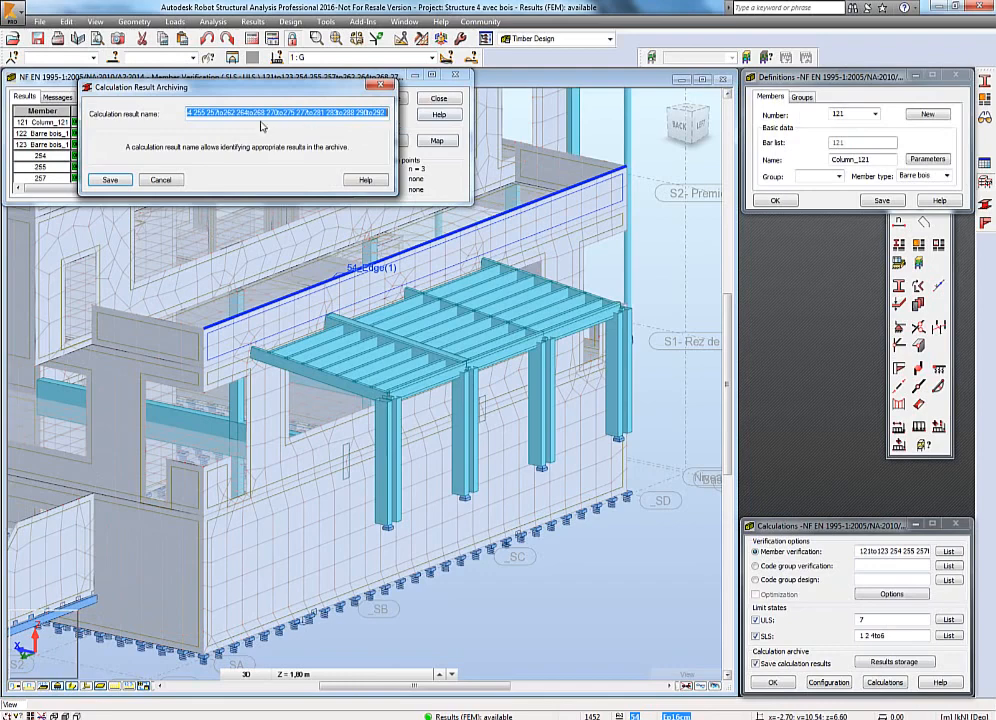
left_click(110, 180)
Review the timber calculation configuration, then display the archived timber verification from results storage.
left_click(829, 683)
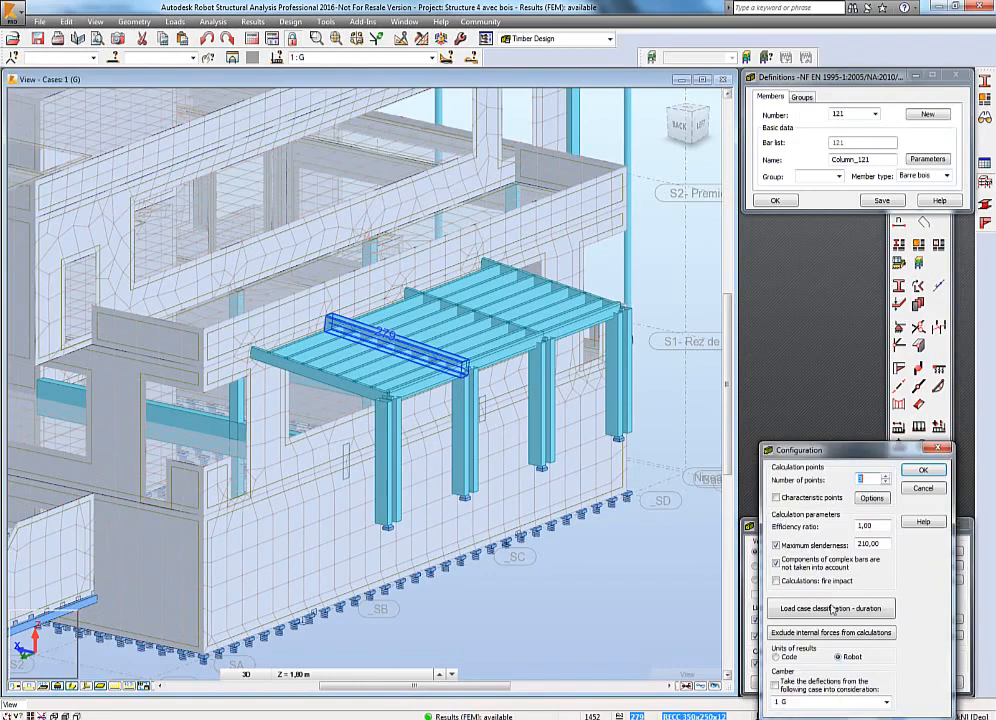
left_click(924, 489)
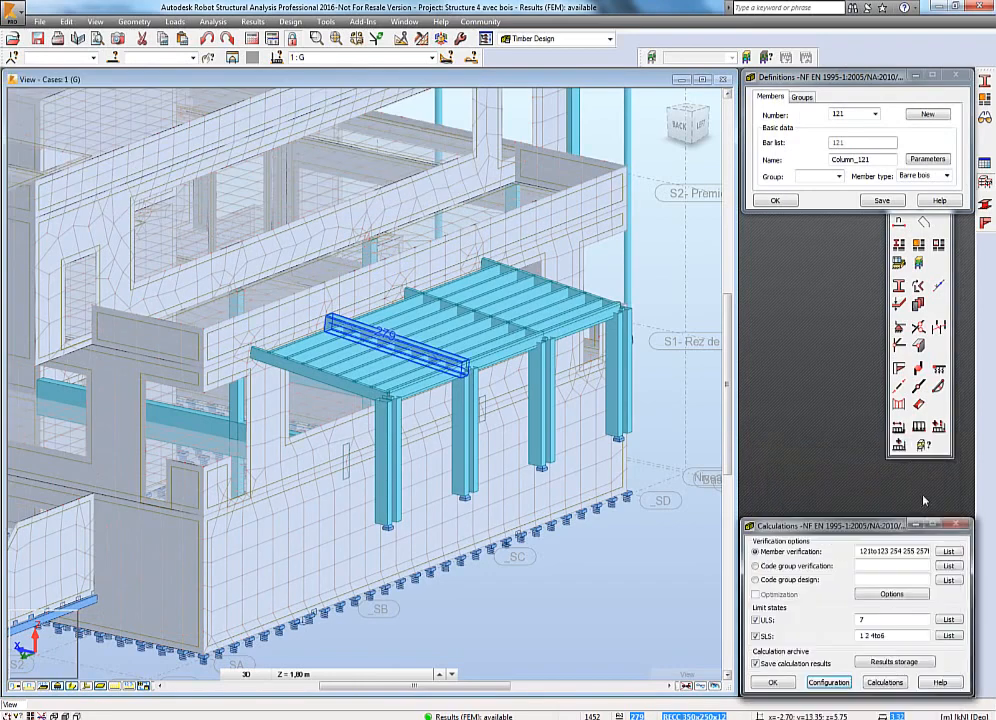
left_click(877, 666)
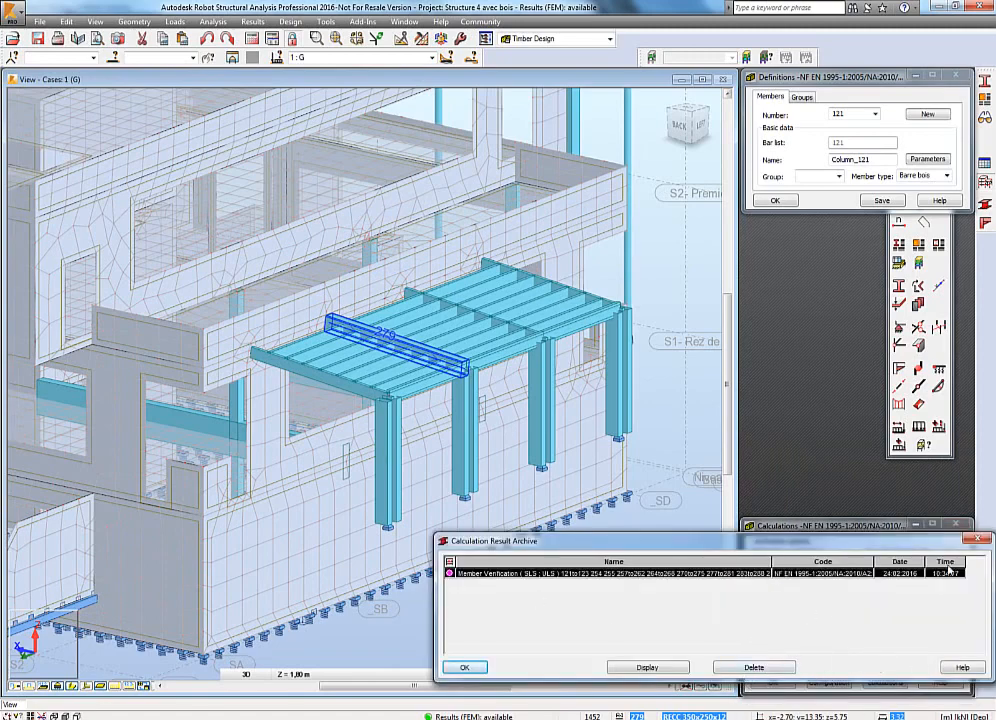
left_click(980, 539)
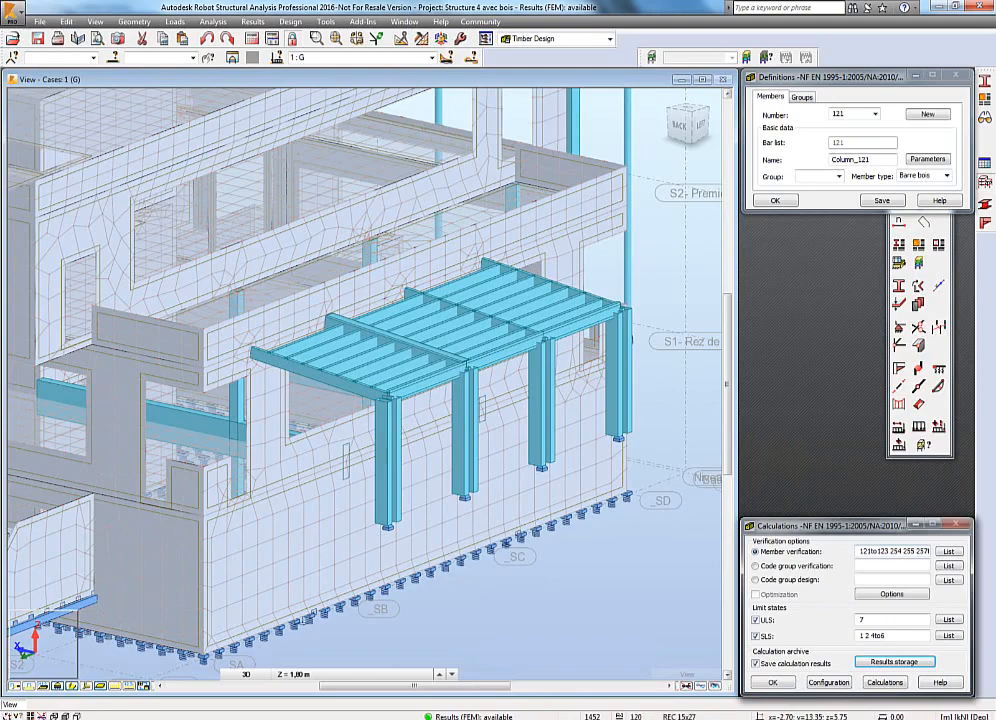
left_click(655, 297)
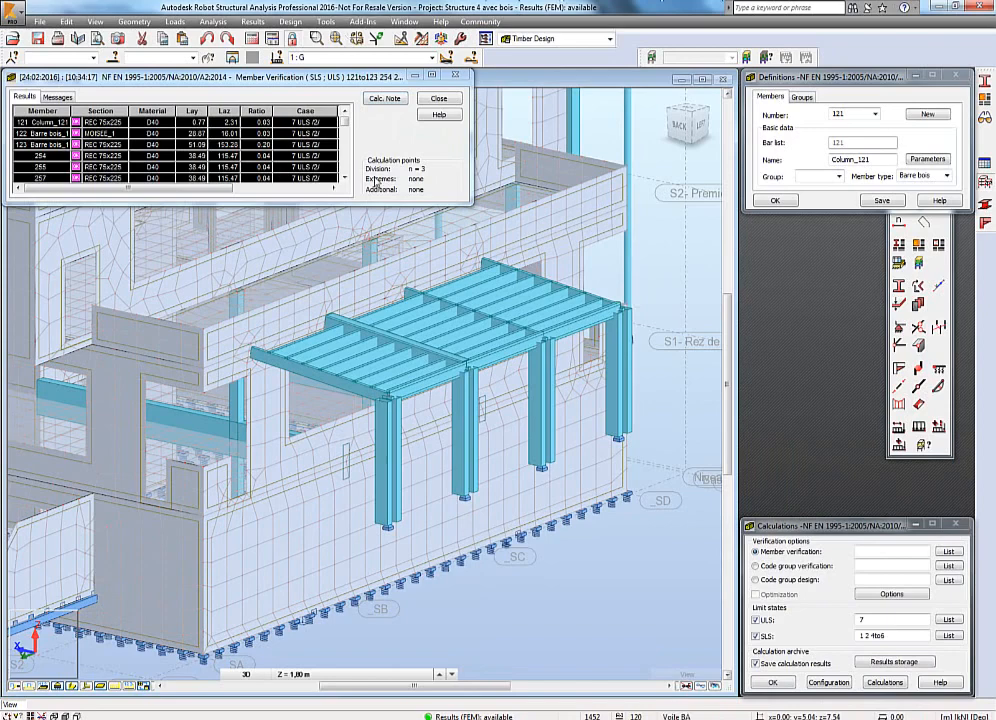
Generate a simplified calculation note for the archived timber verification and scroll through its pages.
left_click(383, 99)
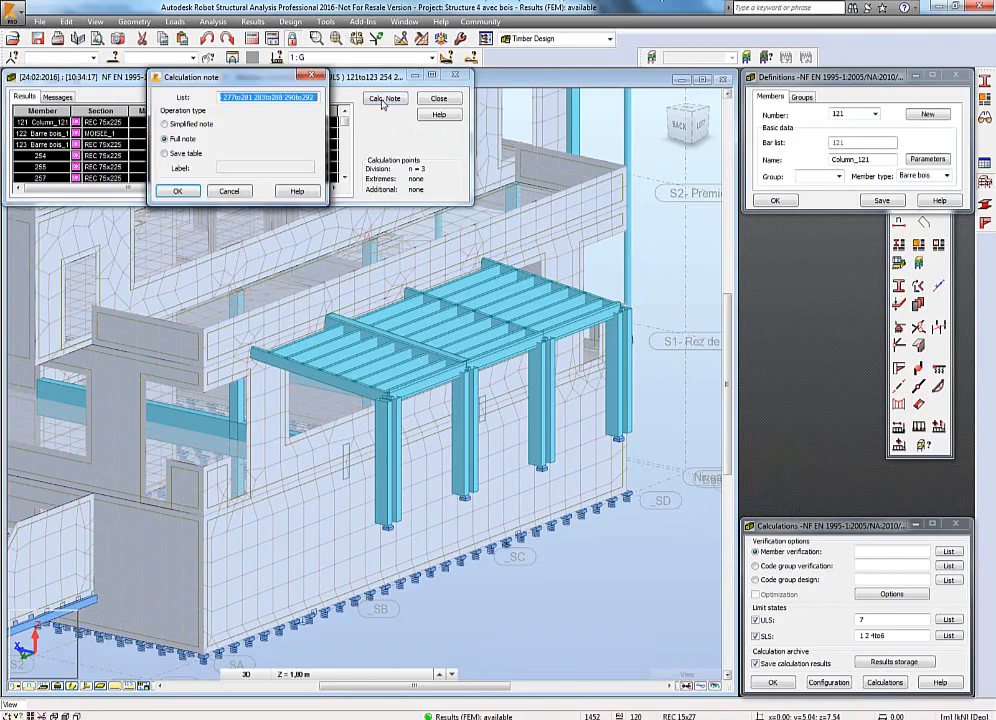
left_click(182, 124)
left_click(177, 193)
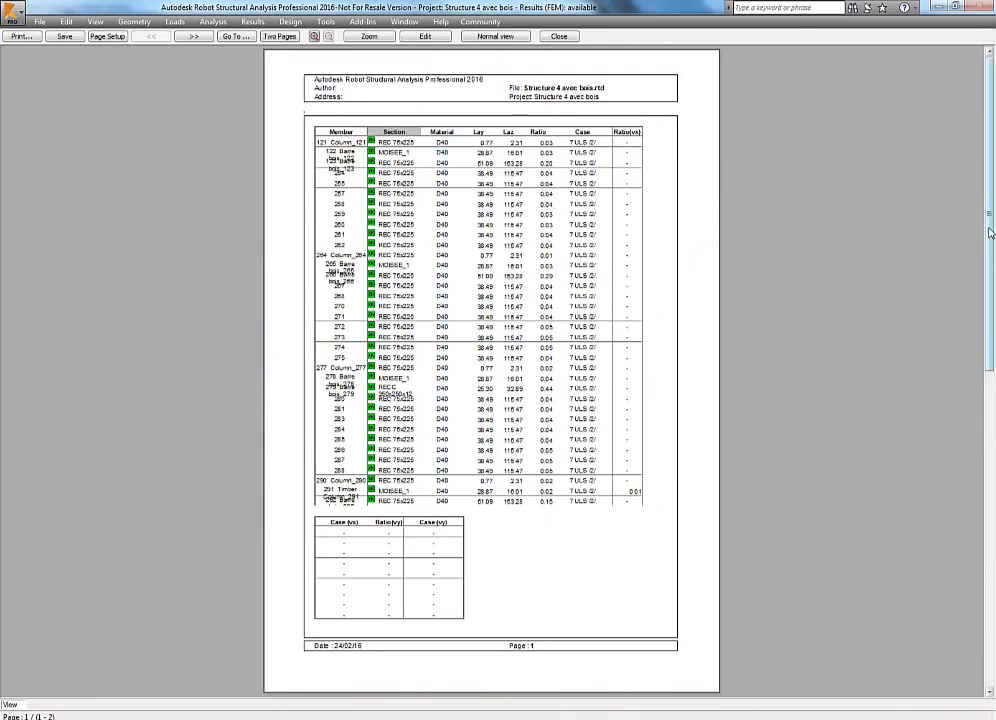
scroll(989, 490, "down", 2)
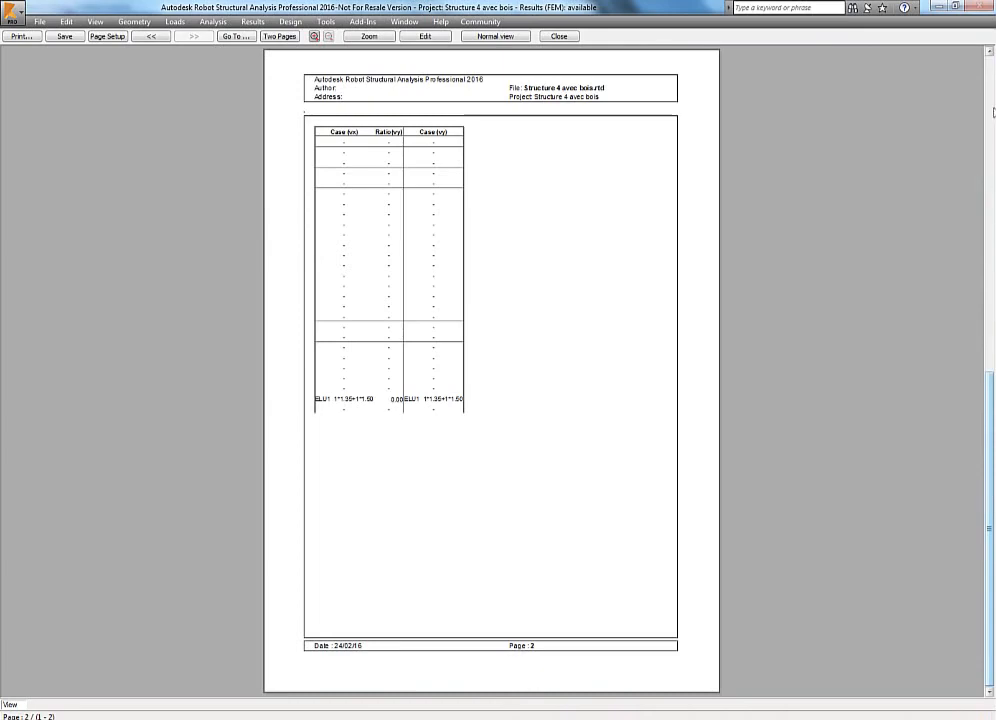
Close the simplified note preview, generate a full calculation note for the timber verification and scroll through its sections.
scroll(989, 490, "up", 2)
left_click(558, 36)
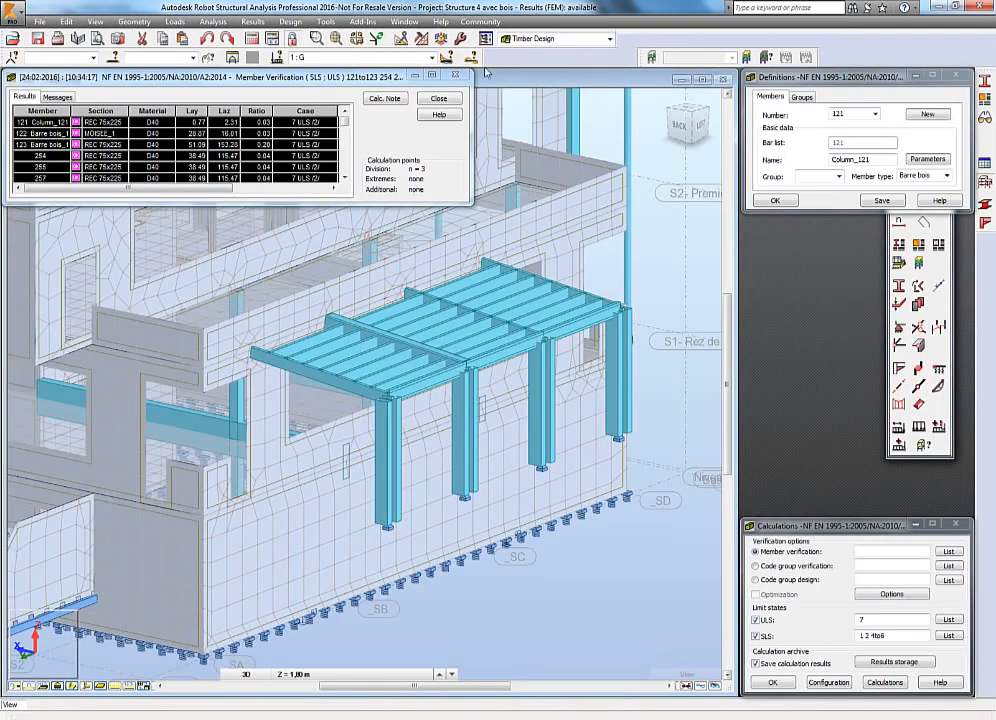
left_click(170, 140)
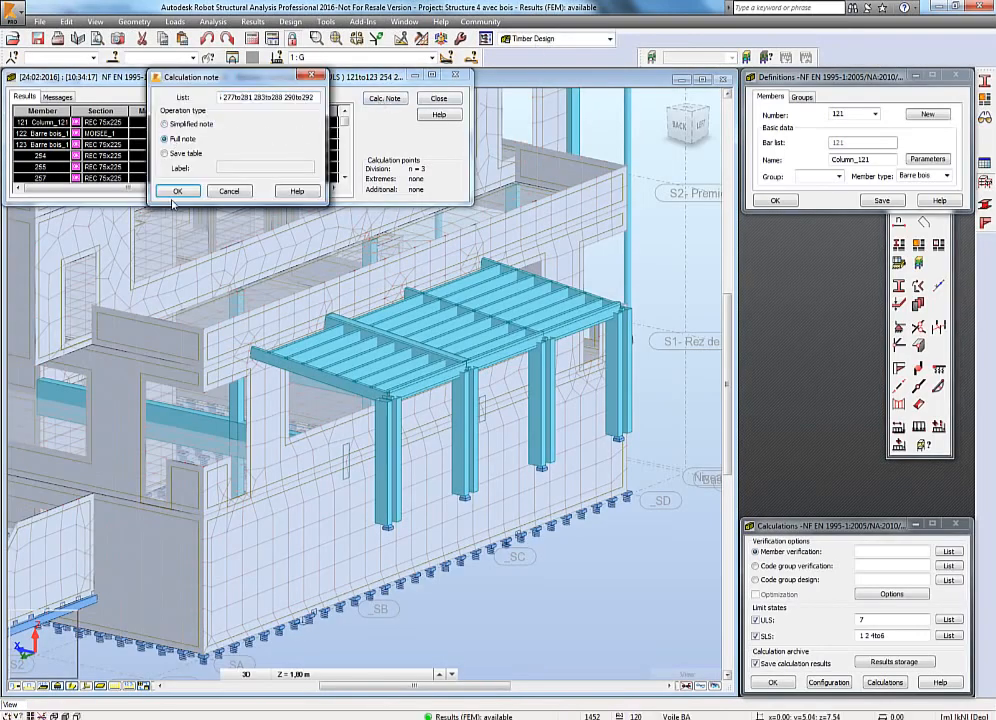
left_click(177, 191)
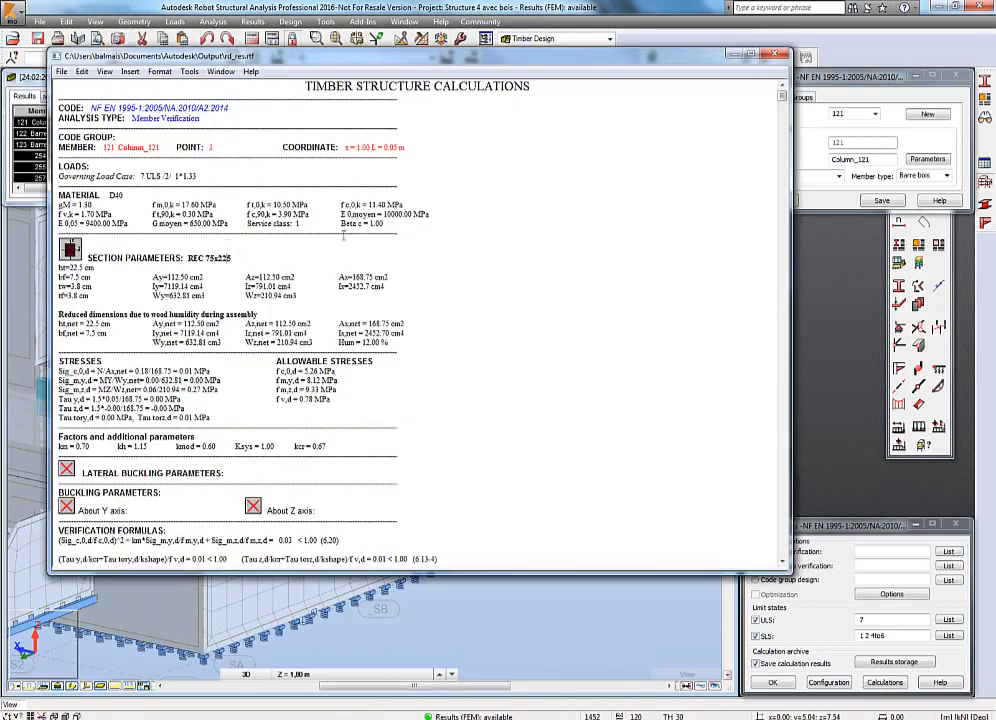
left_click_drag(783, 101, 783, 121)
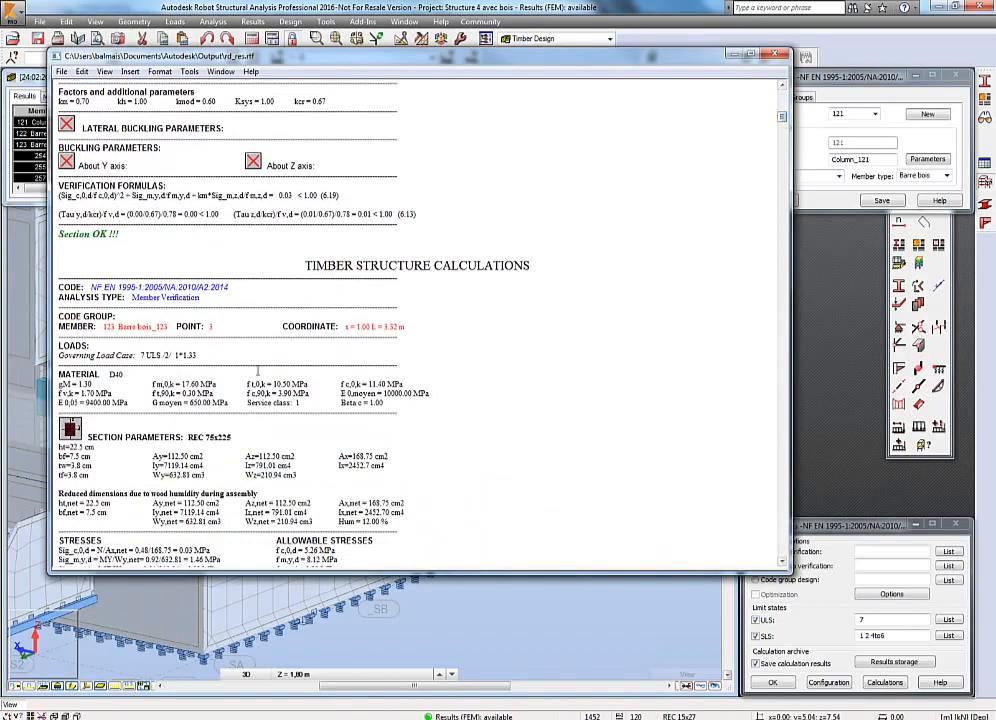
scroll(217, 269, "down", 10)
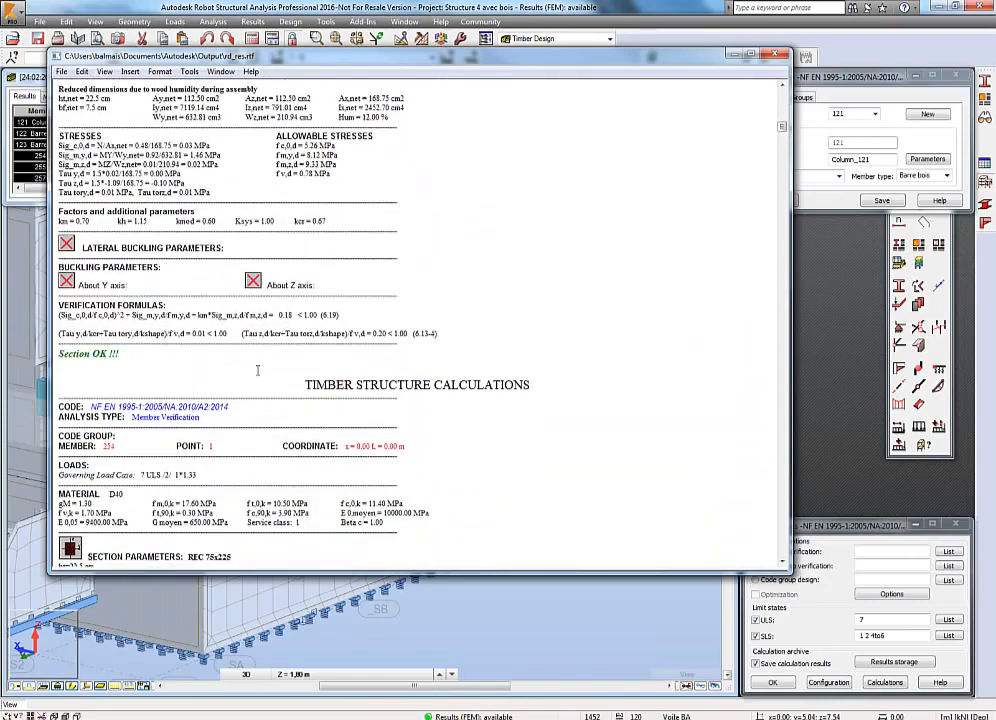
scroll(257, 370, "down", 7)
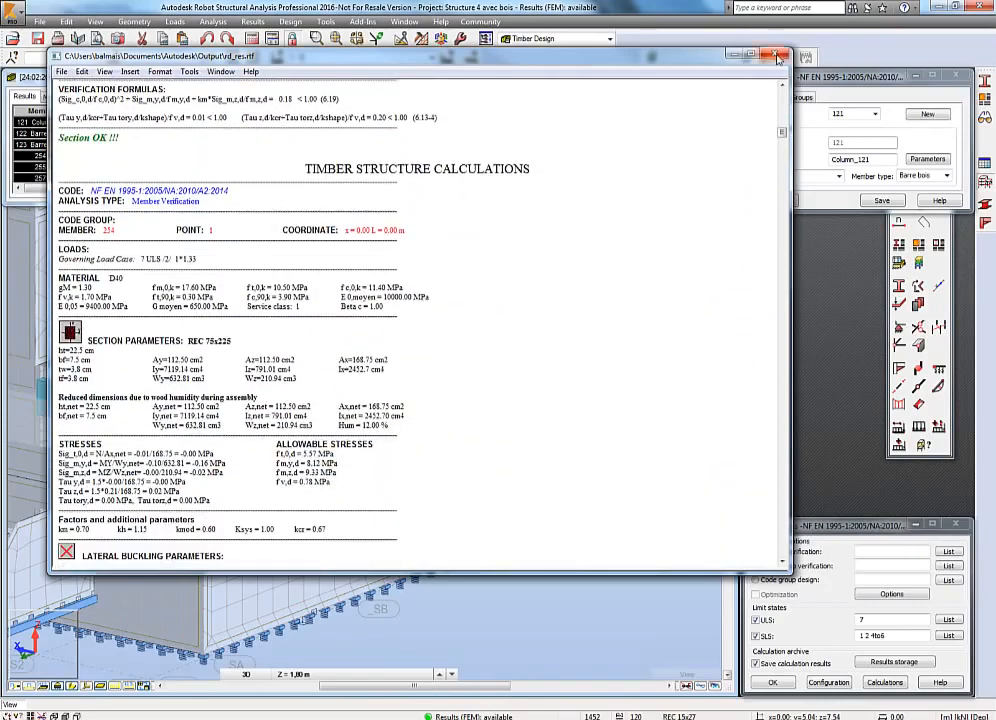
left_click(778, 57)
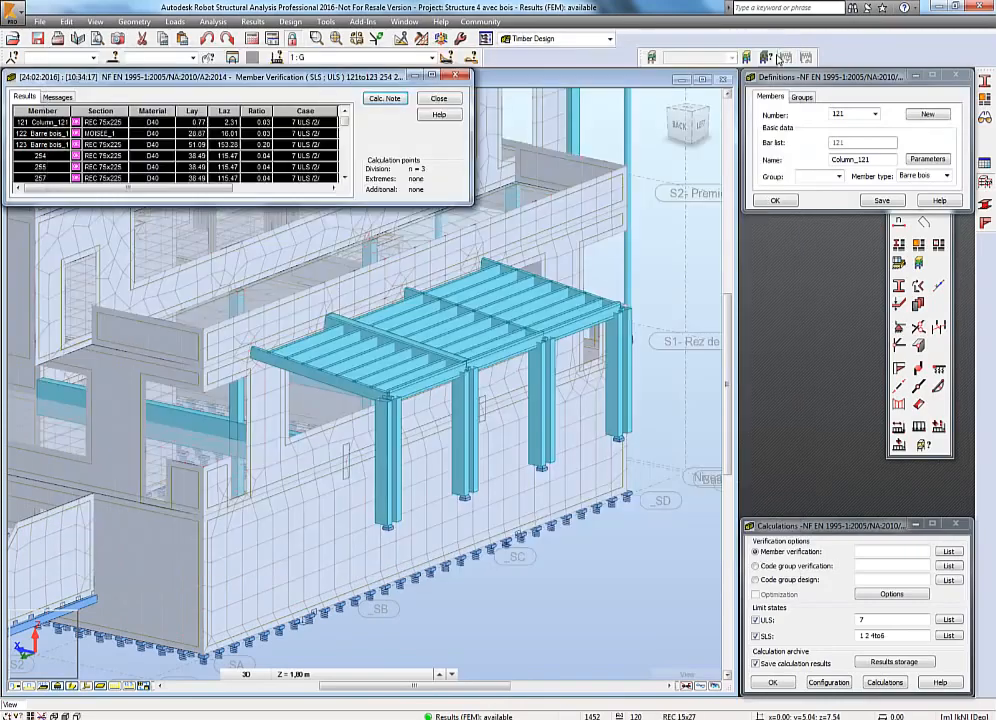
Close the verification results and generate a parameters note for the Timber Beam member type, enlarging it for reading.
left_click(456, 75)
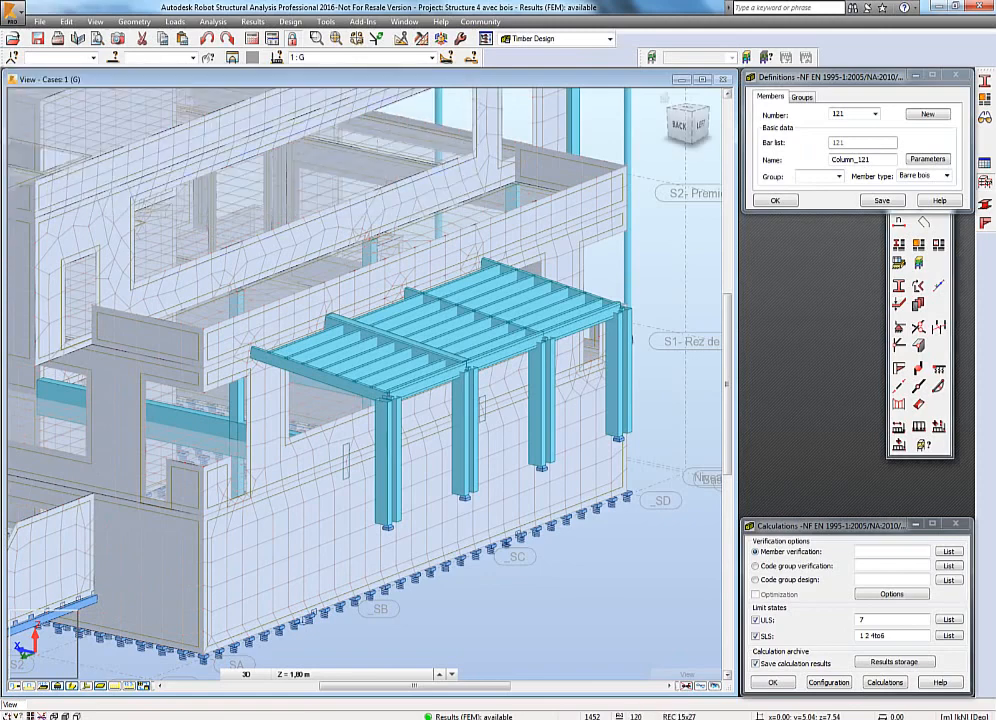
left_click(985, 102)
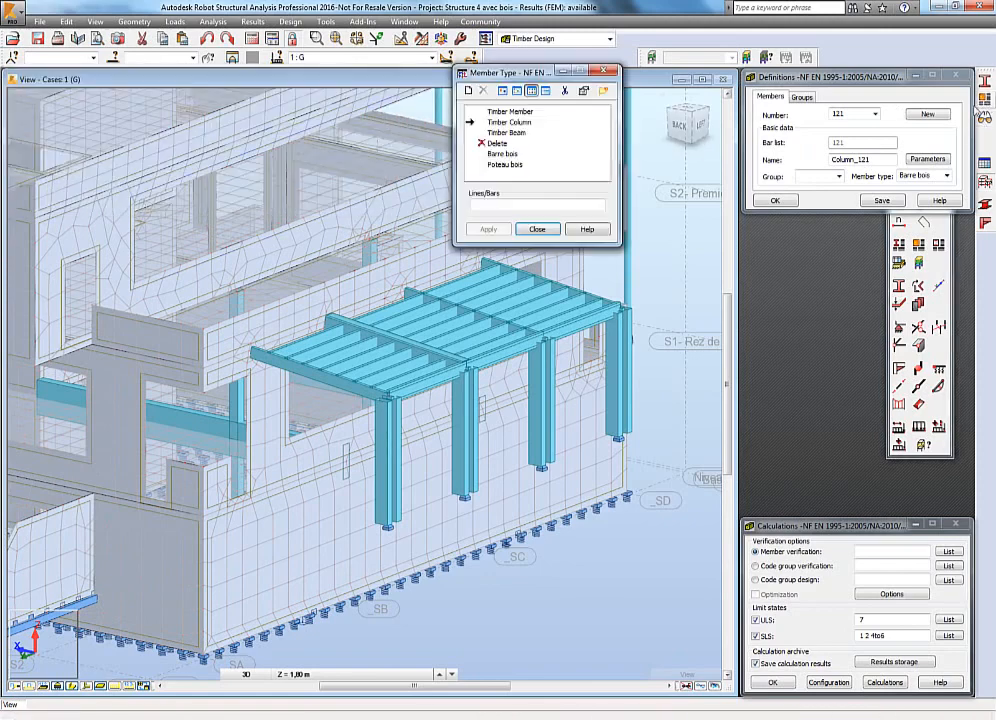
left_click(506, 132)
double_click(506, 132)
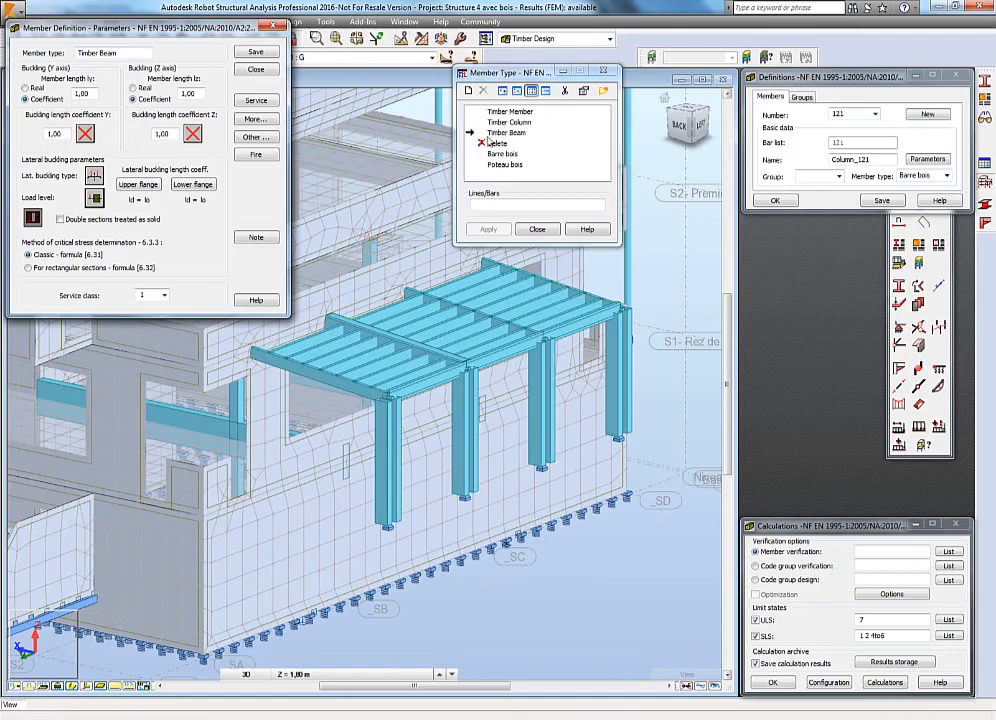
left_click(257, 238)
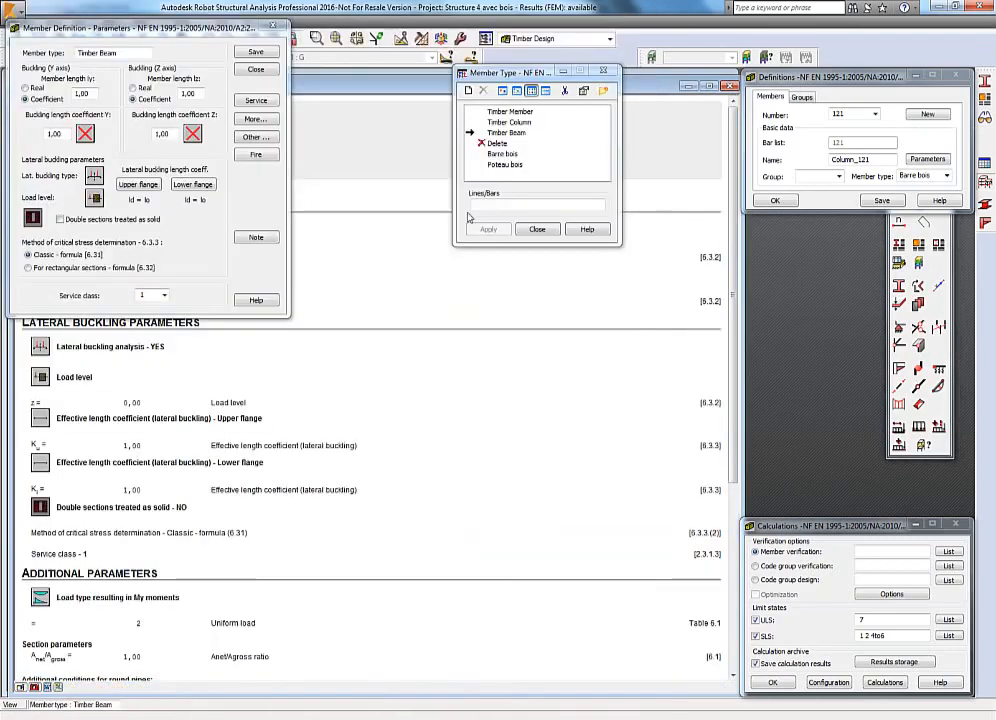
left_click_drag(652, 90, 802, 105)
scroll(469, 394, "down", 2)
scroll(469, 394, "down", 3)
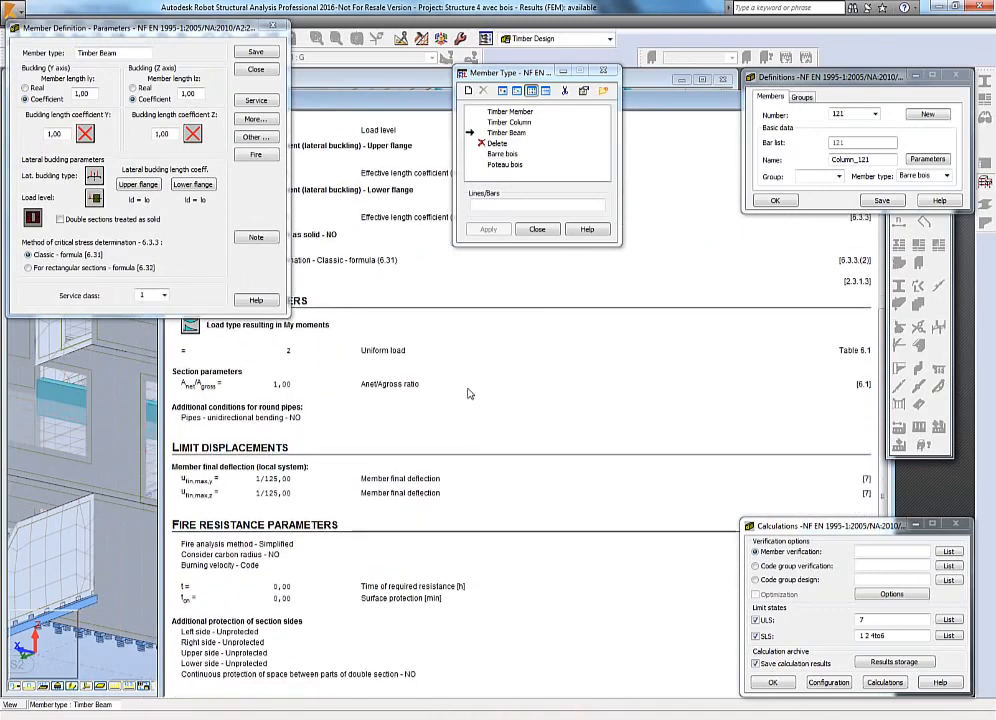
left_click(610, 75)
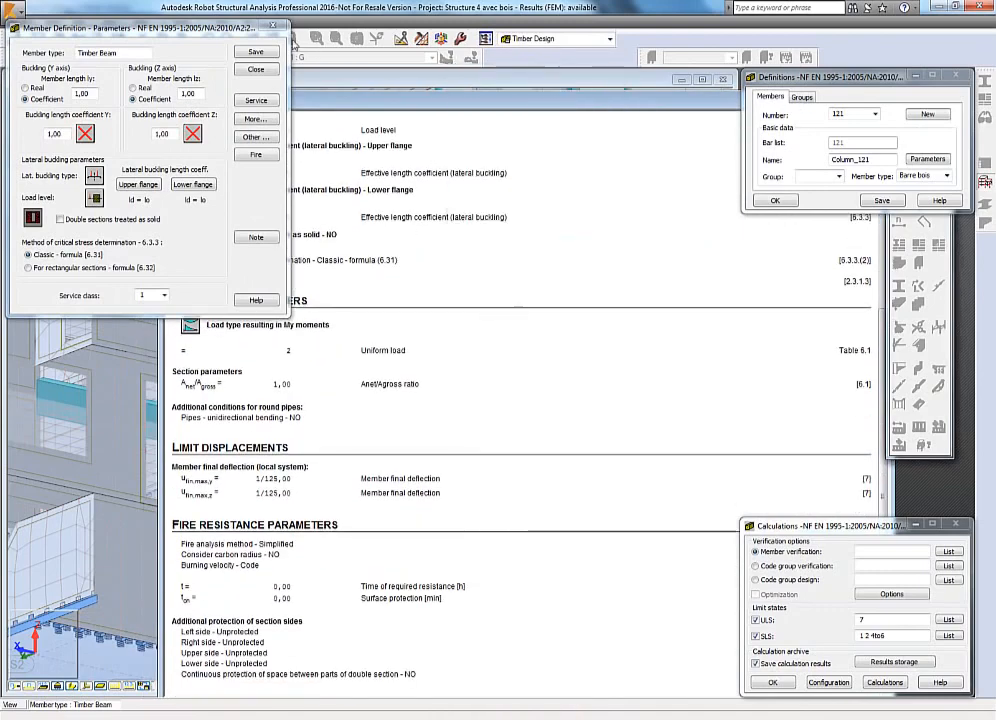
left_click(276, 26)
left_click_drag(407, 105, 261, 101)
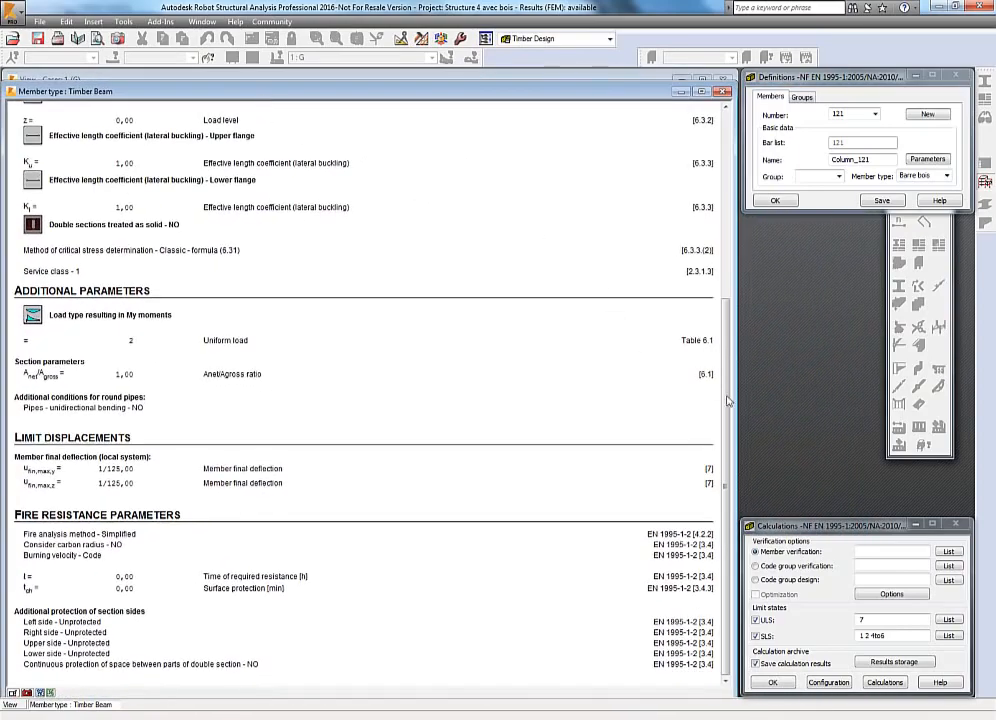
mouse_move(725, 398)
left_mouse_down()
mouse_move(720, 166)
mouse_move(738, 393)
left_mouse_up()
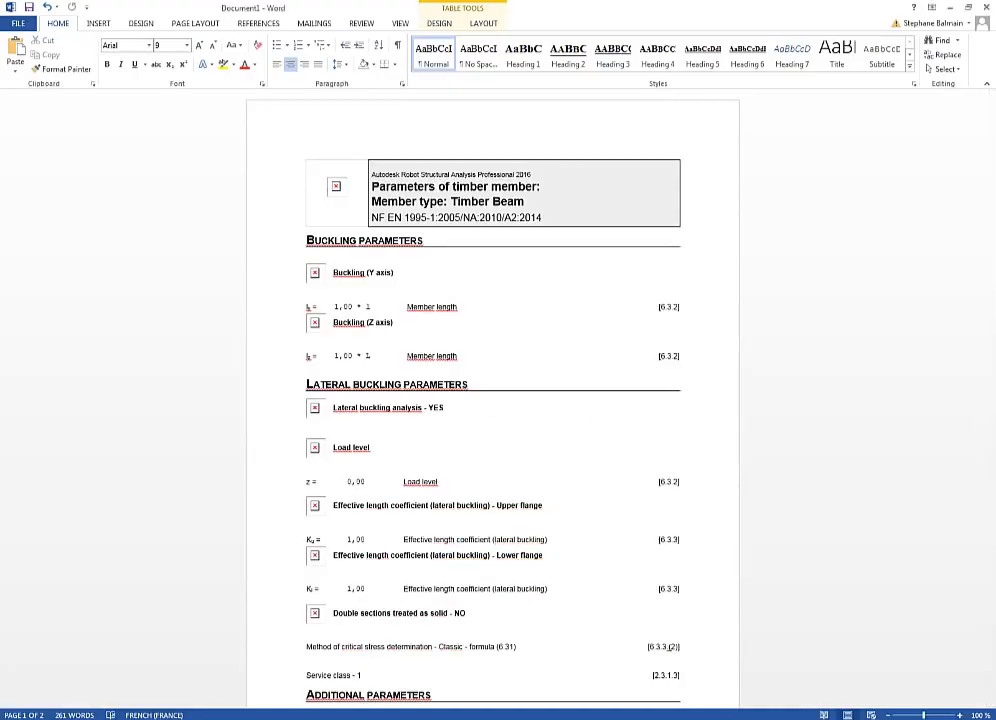
Close the exported Word document without saving, cancel the screen capture and close the member type note.
left_click(986, 7)
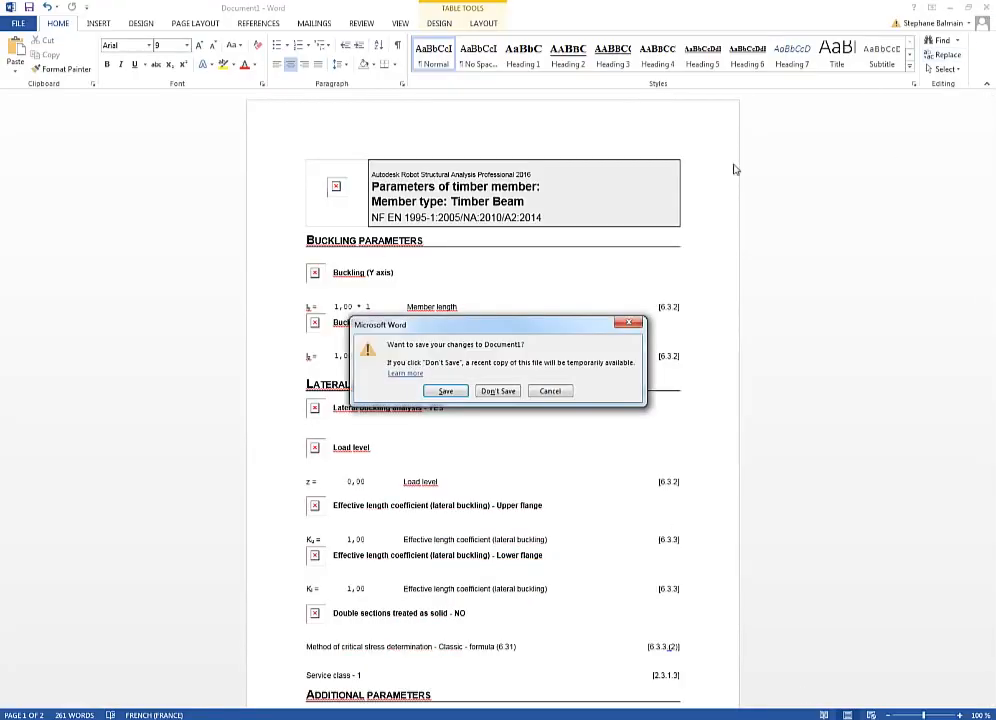
left_click(490, 392)
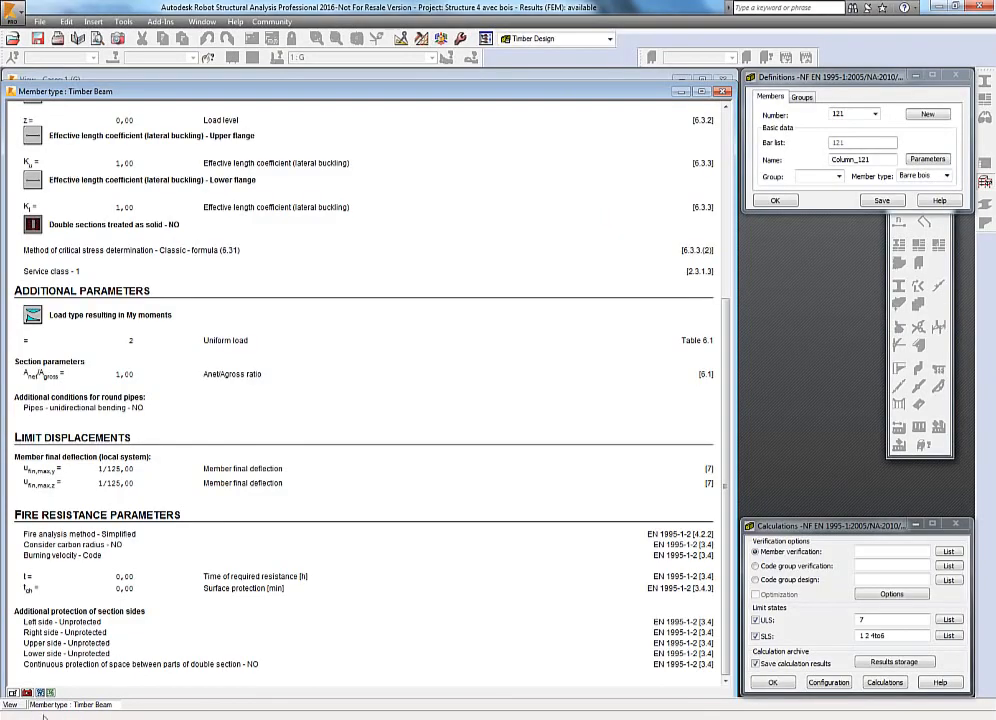
left_click(27, 694)
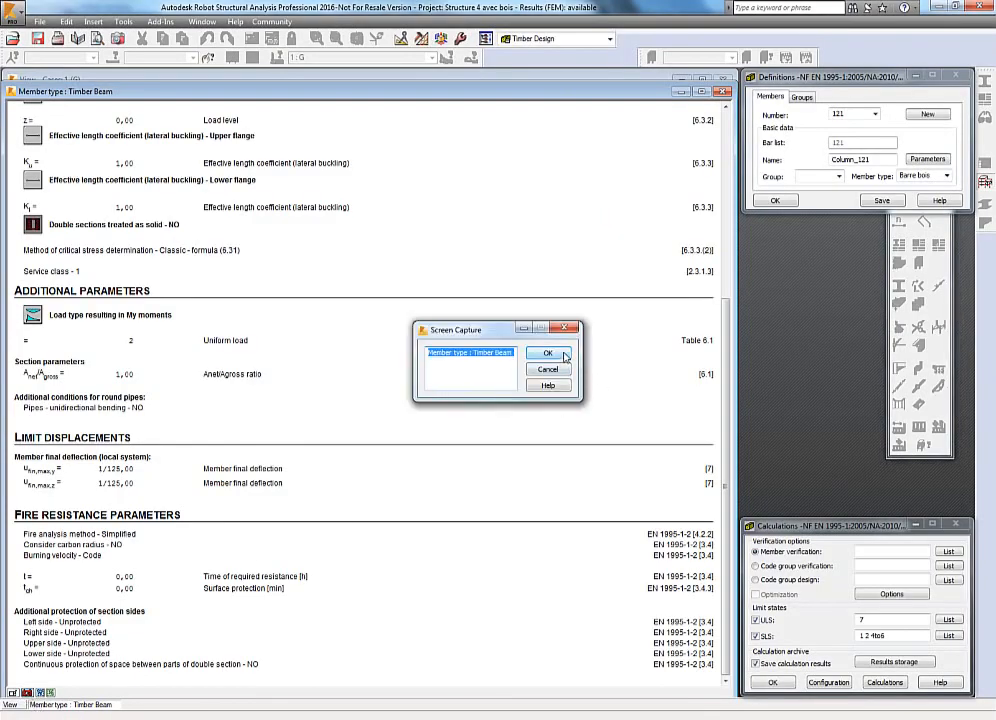
left_click(536, 369)
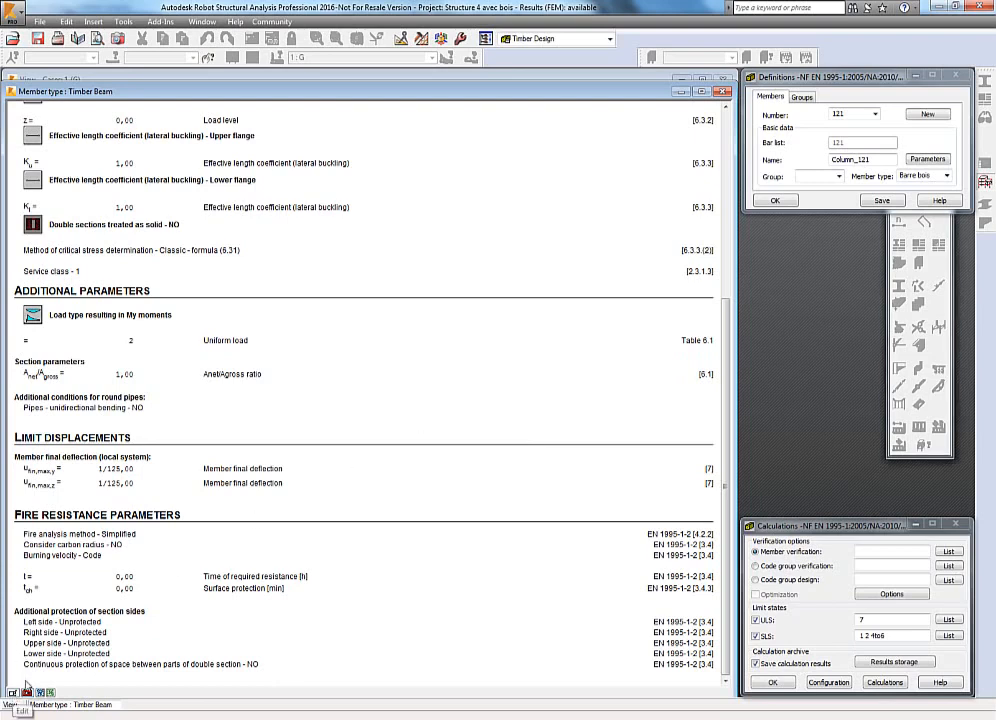
left_click(550, 76)
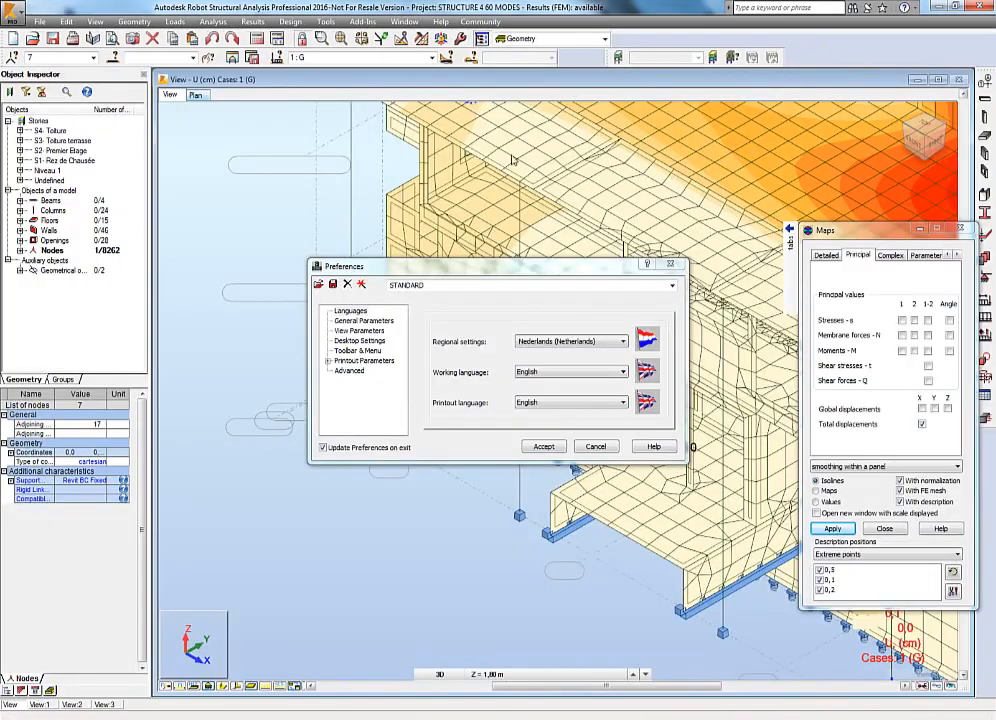
Set the regional settings preference to België (Belgium - English) and accept the preferences.
left_click(547, 345)
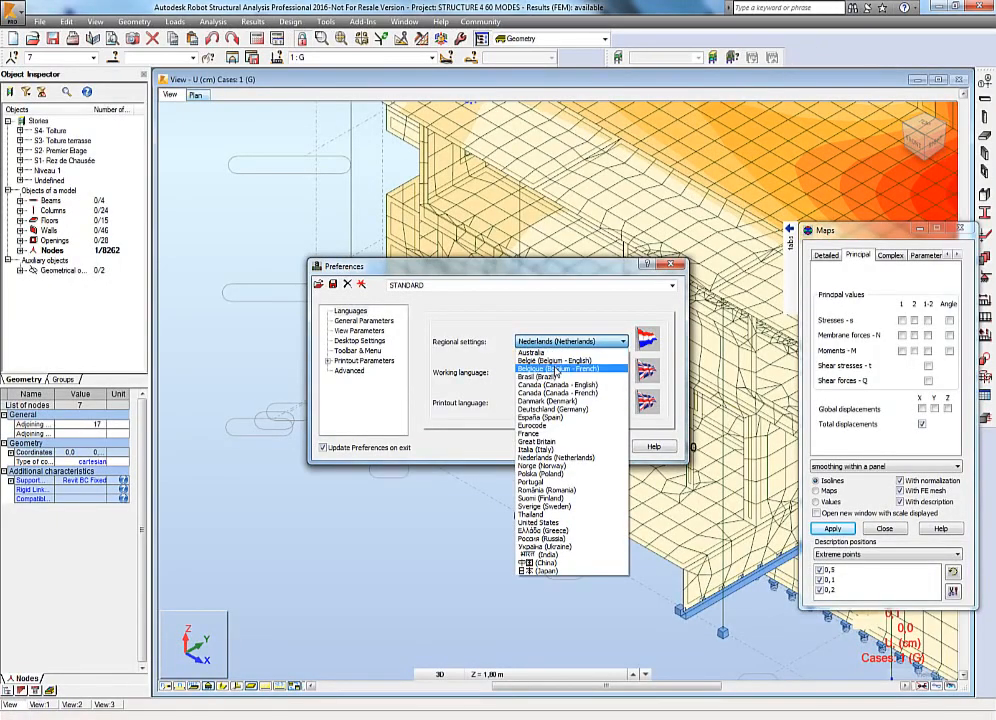
left_click(558, 361)
left_click(561, 345)
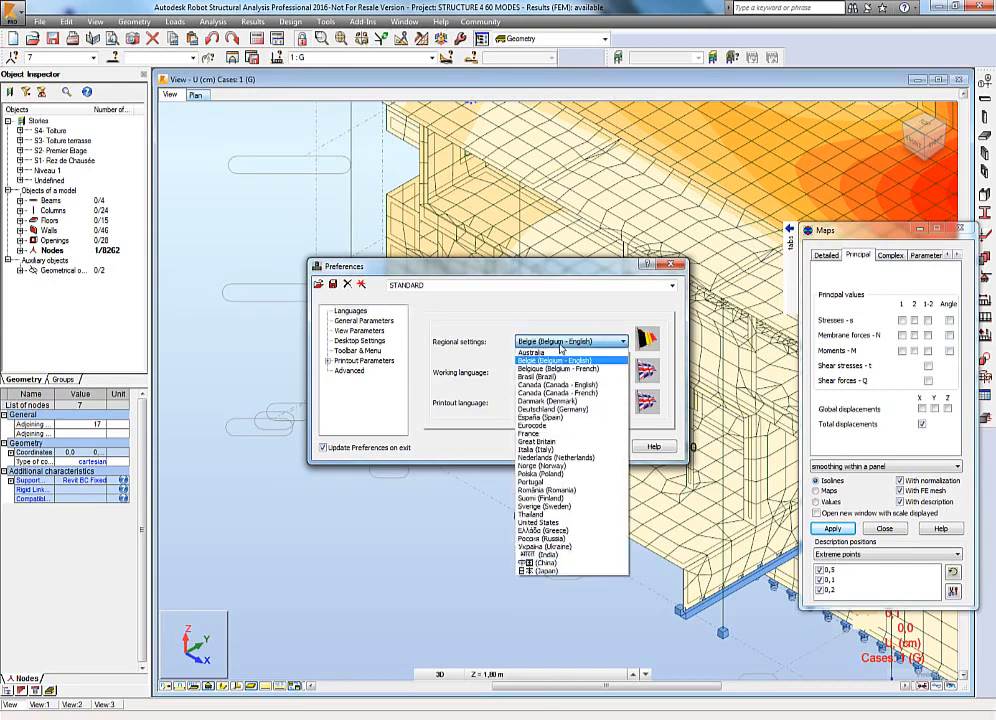
left_click(558, 361)
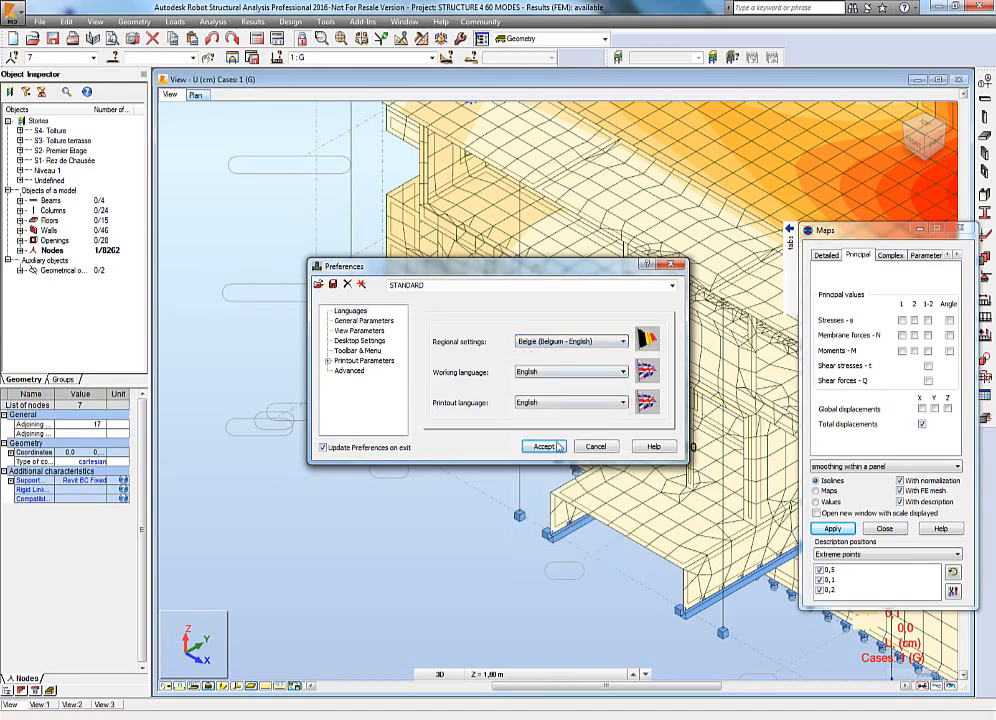
left_click(548, 446)
left_click(553, 398)
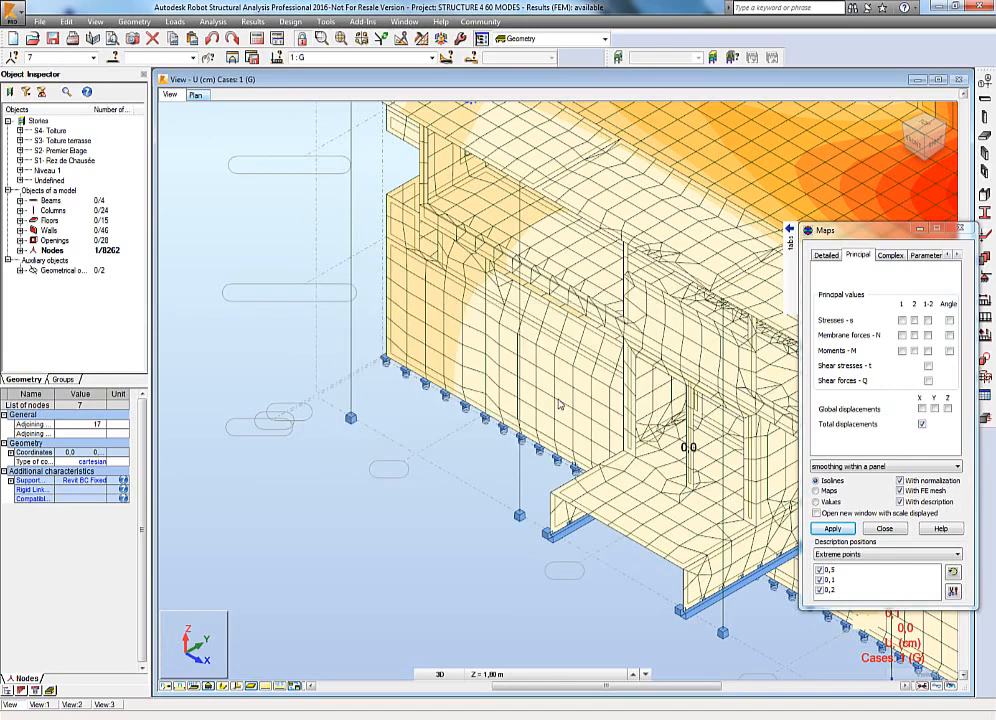
Select the foundation elements by window and send them to the Provided Reinforcement of RC Elements module.
left_click(533, 399)
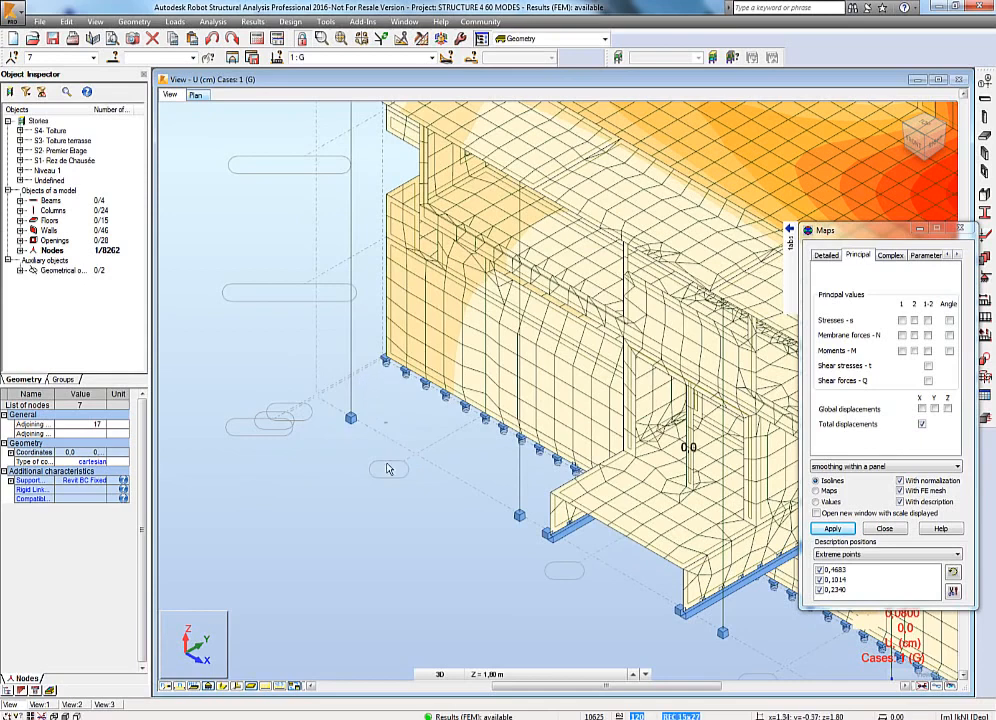
right_click(313, 462)
left_click(389, 484)
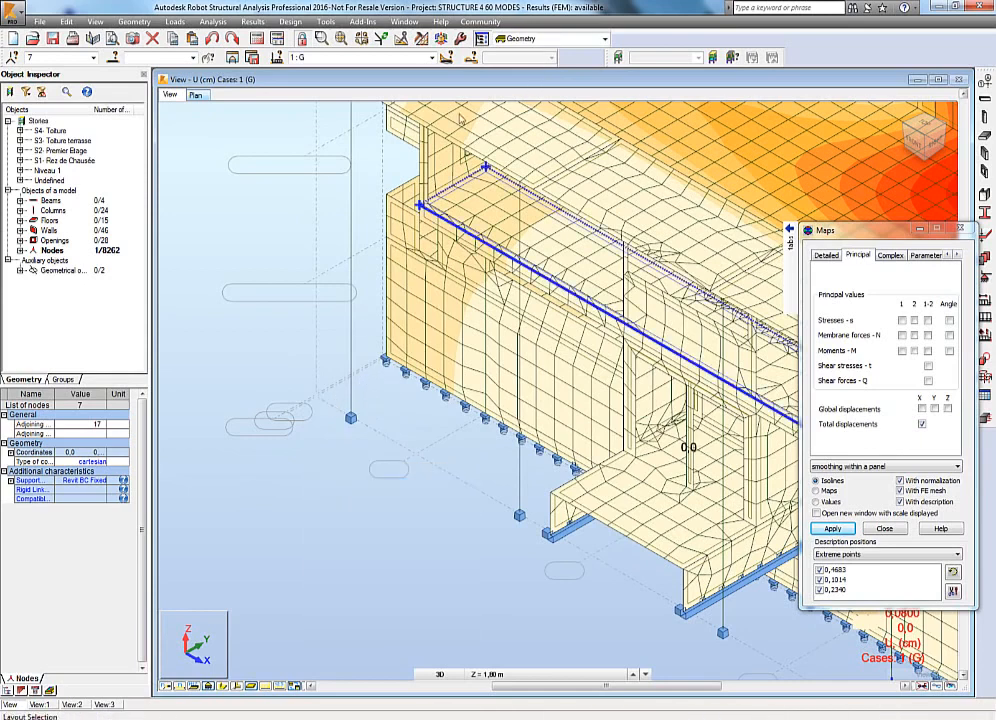
left_click_drag(320, 391, 368, 440)
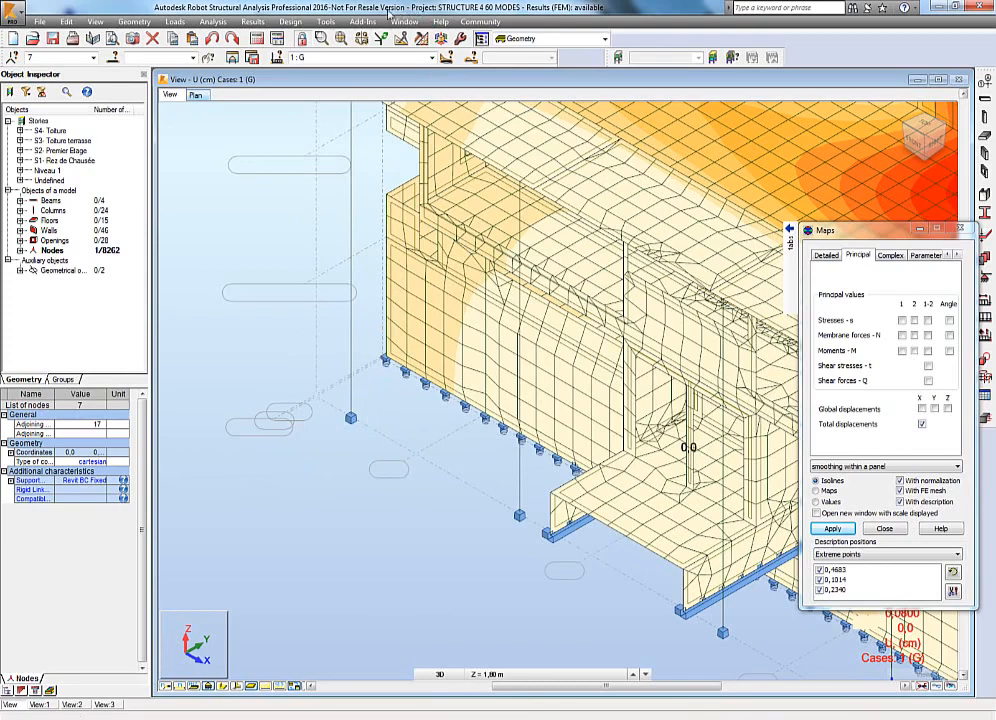
left_click(327, 21)
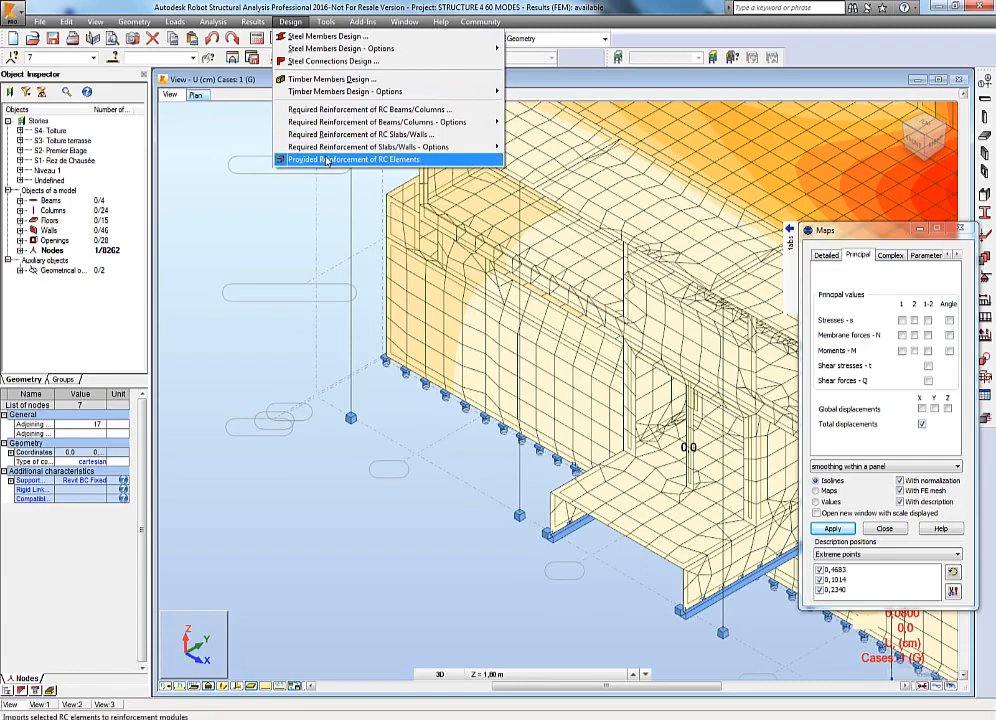
left_click(326, 159)
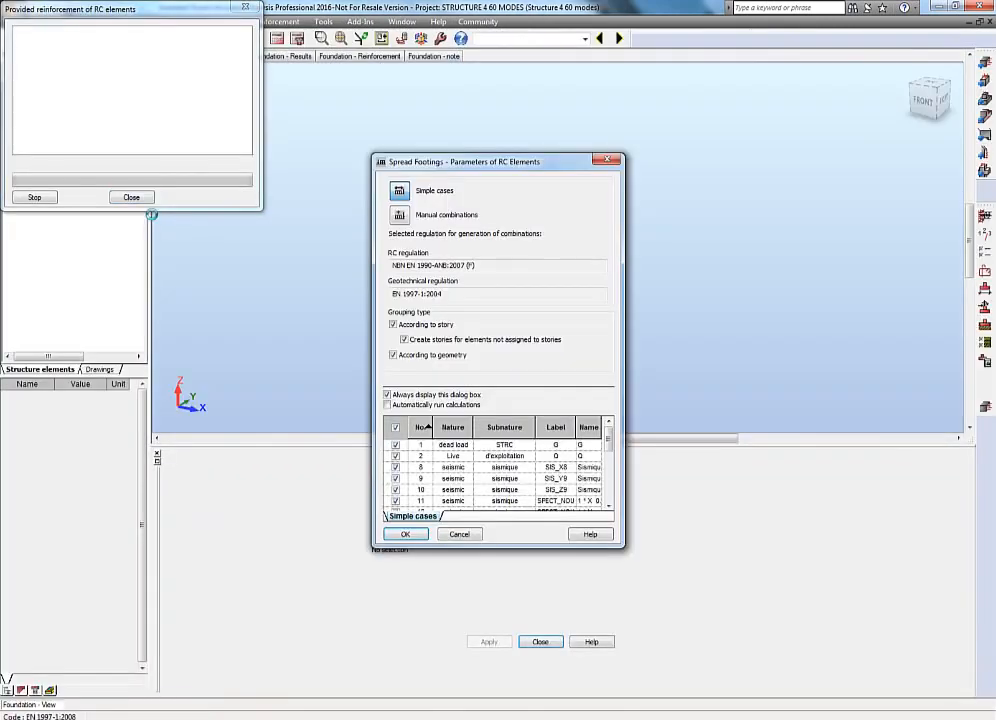
left_click(405, 534)
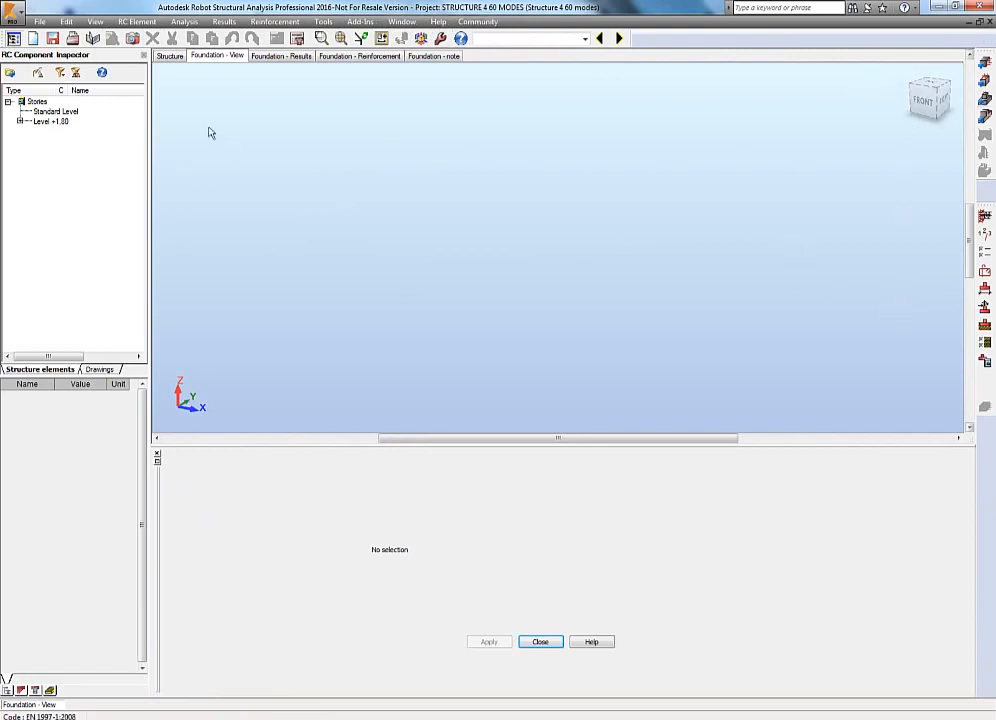
Select Foundation7 under Level +1.80 in the component inspector and inspect its 3D footing geometry.
left_click(19, 121)
left_click(68, 132)
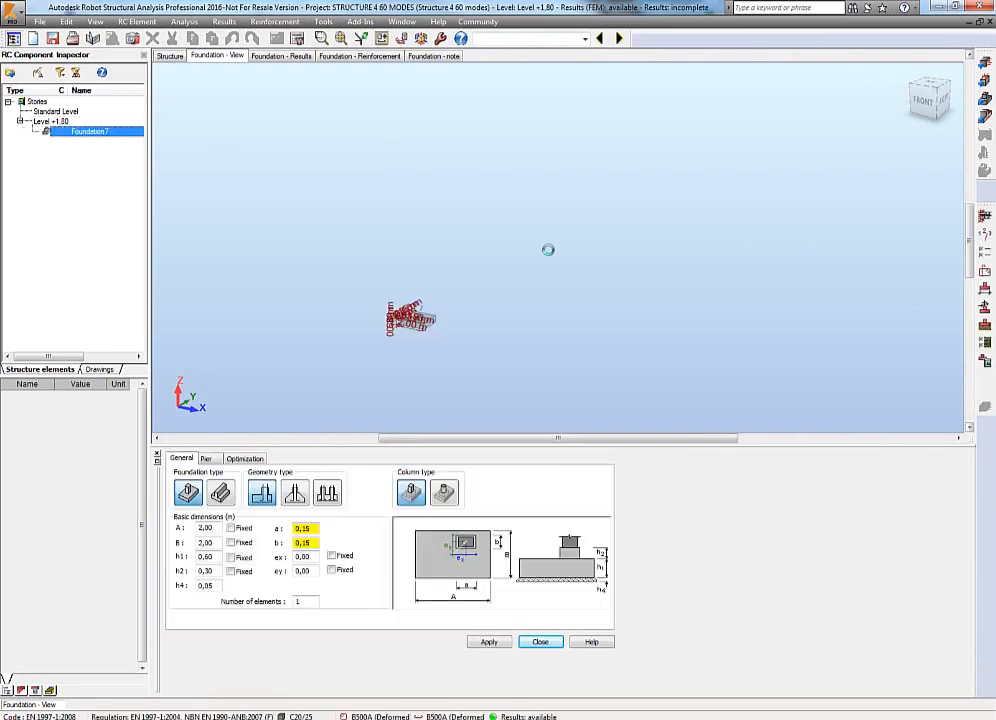
scroll(541, 237, "up", 8)
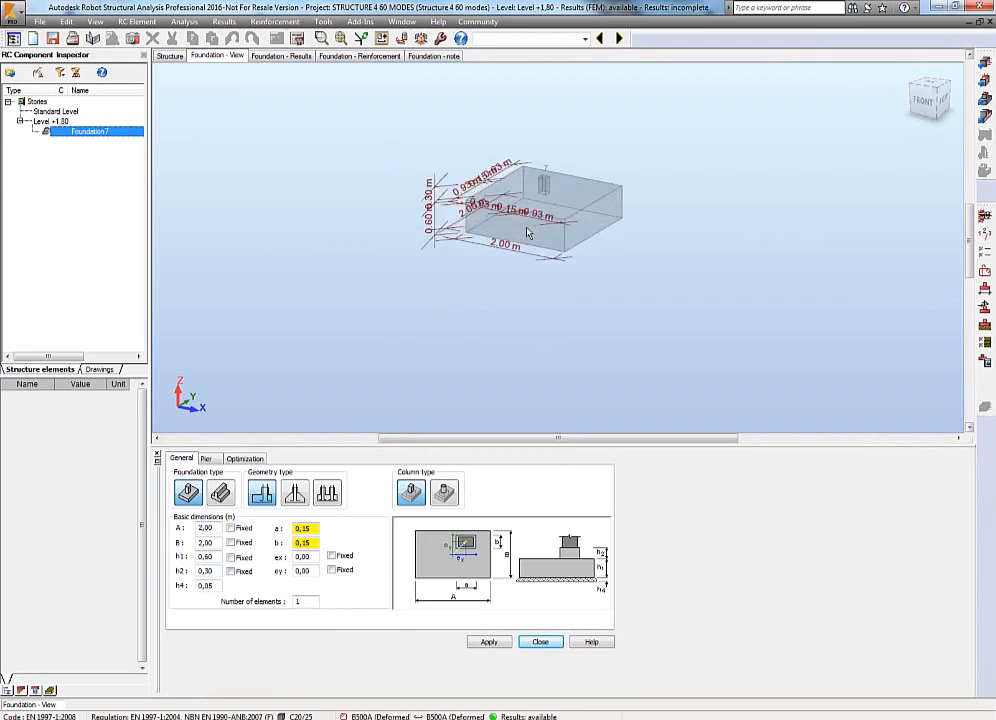
middle_click_drag(743, 216, 748, 319)
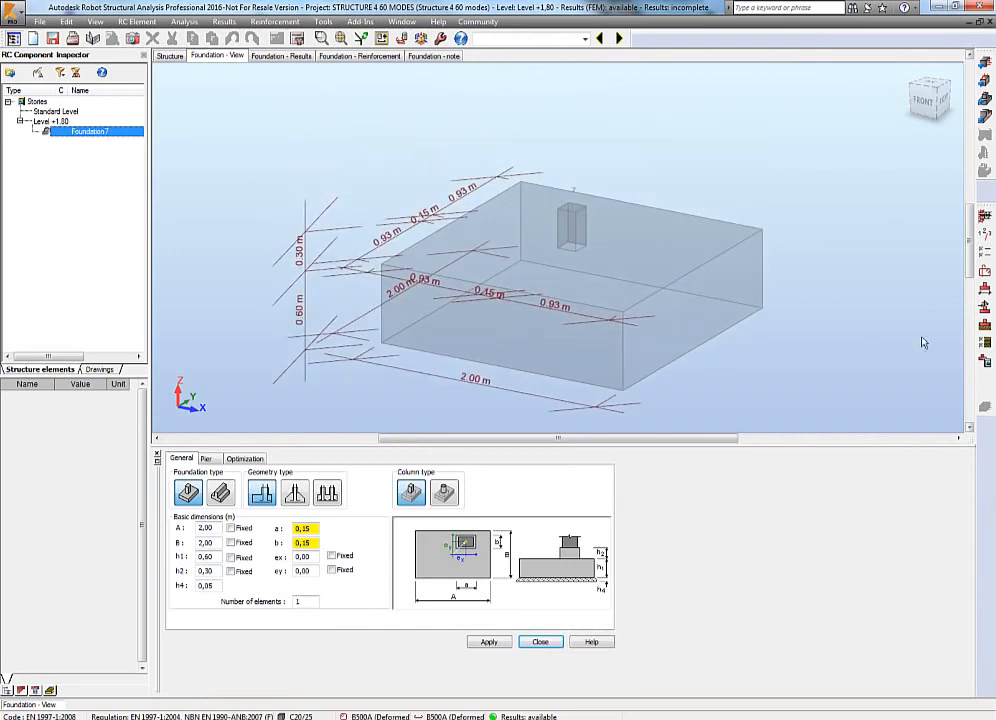
Review the geotechnical options for the footing, checking the General, Stress and Design approaches settings, then cancel.
left_click(985, 342)
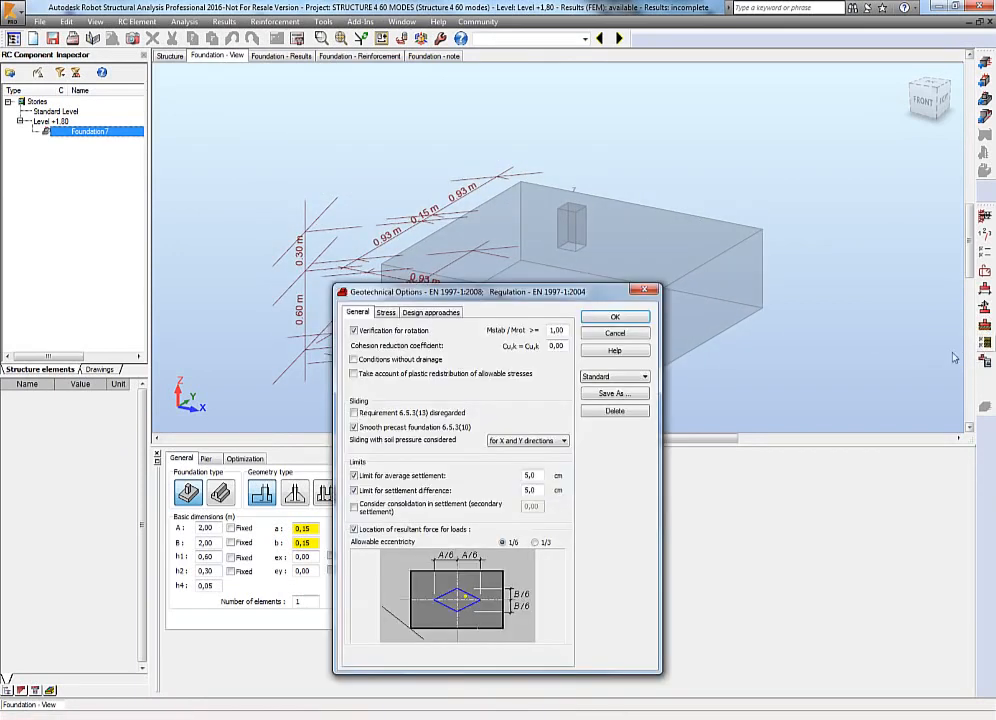
left_click(386, 312)
left_click(427, 313)
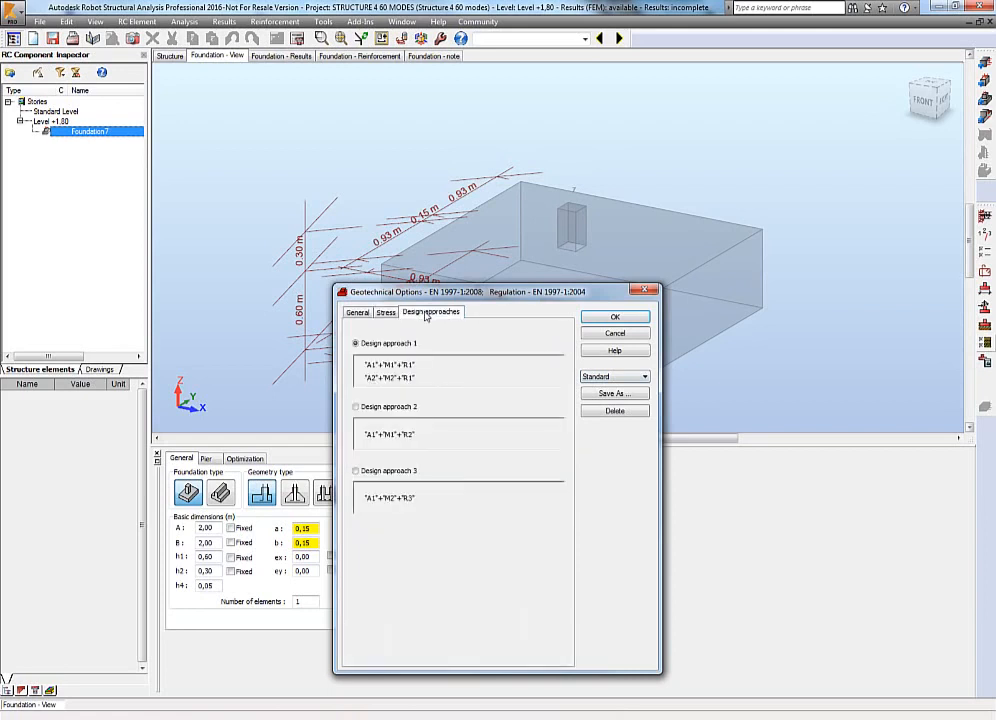
left_click(389, 313)
left_click(359, 313)
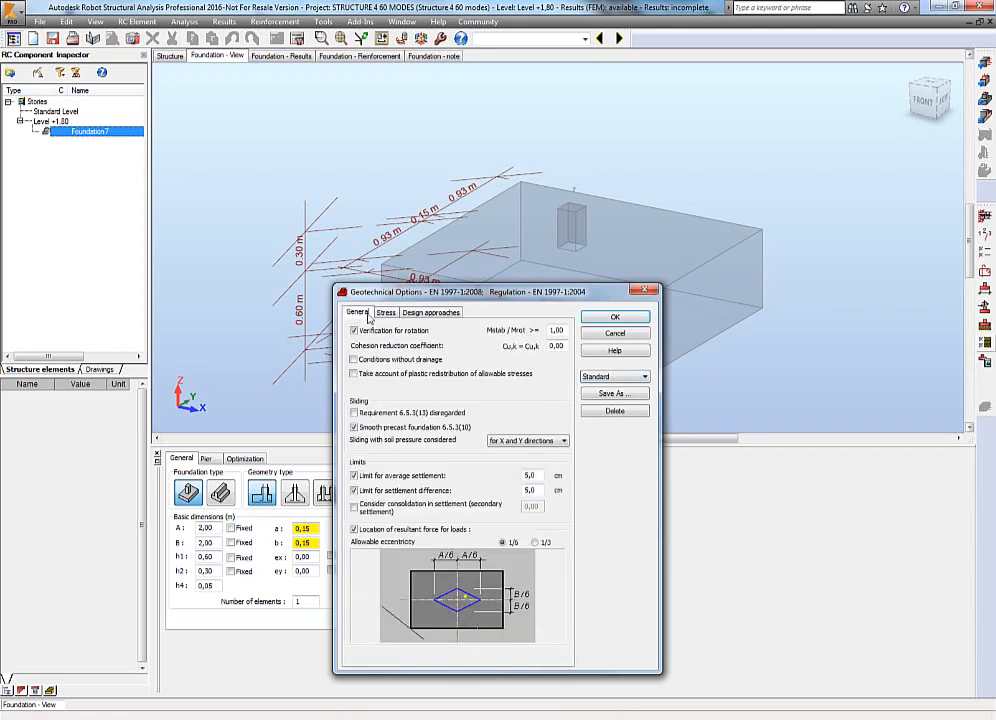
left_click(384, 313)
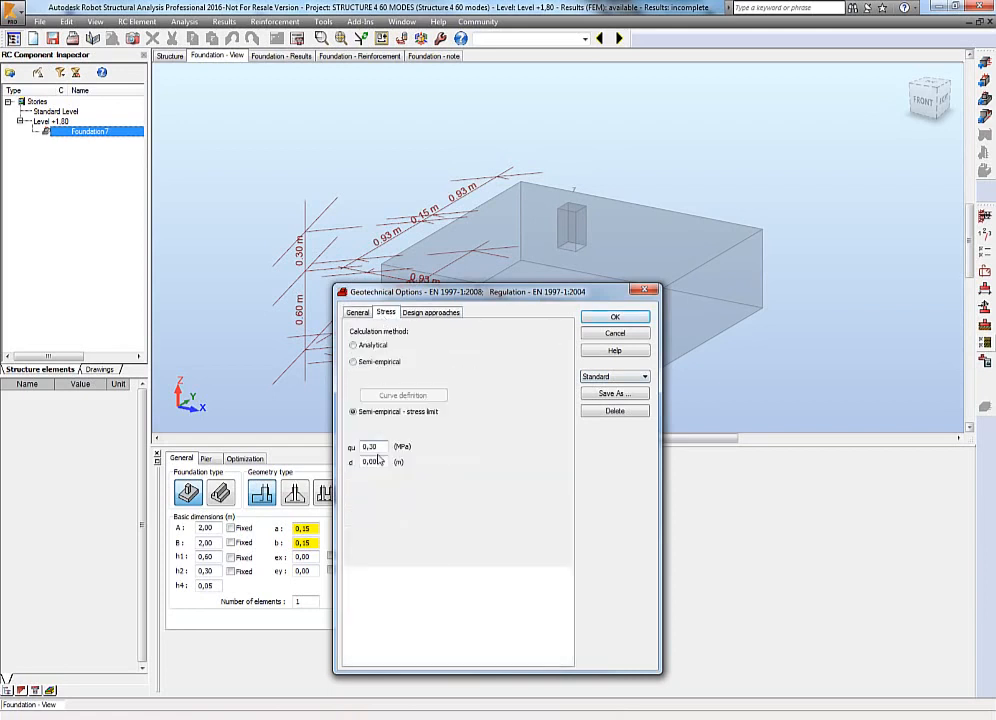
left_click(604, 334)
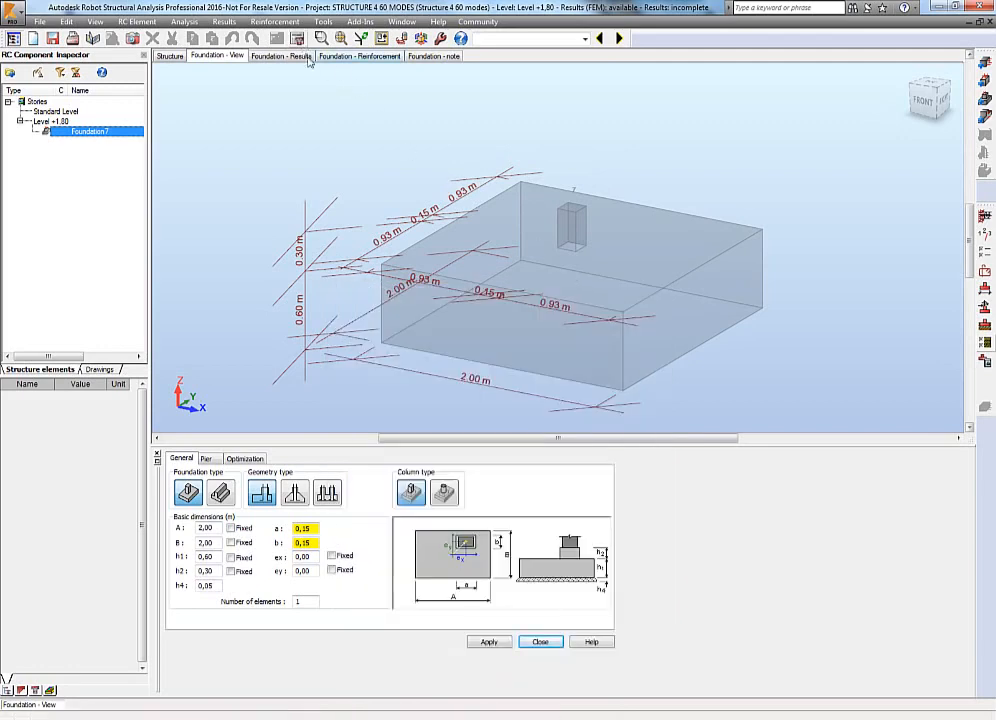
Review the foundation results, checking settlement difference, punching/shear and capacity coefficients for several design combinations.
left_click(281, 56)
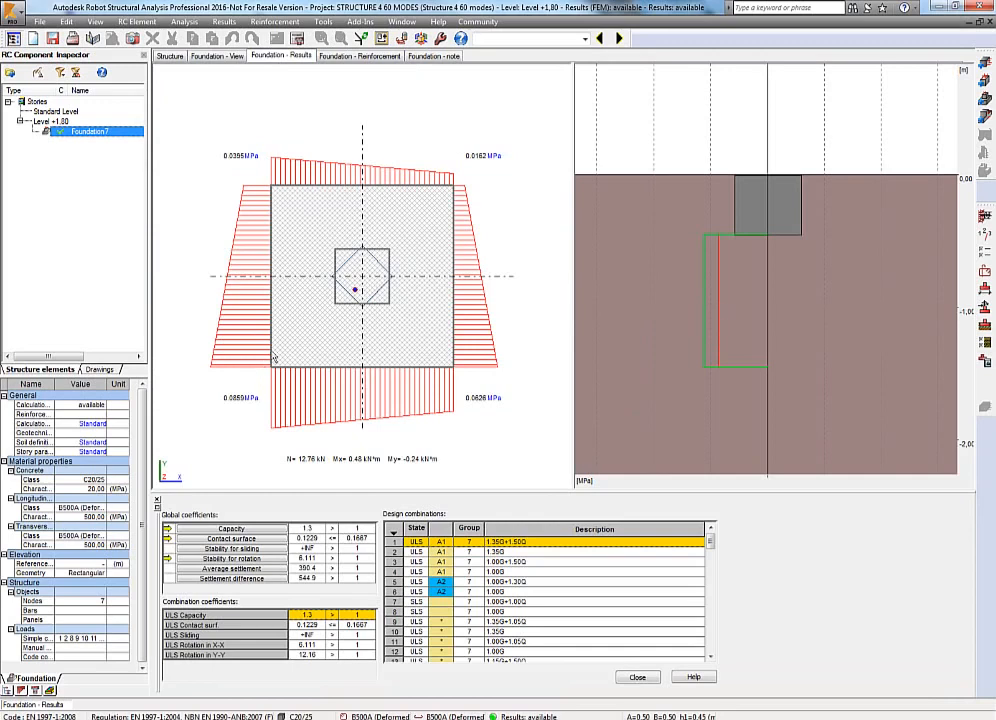
left_click(252, 579)
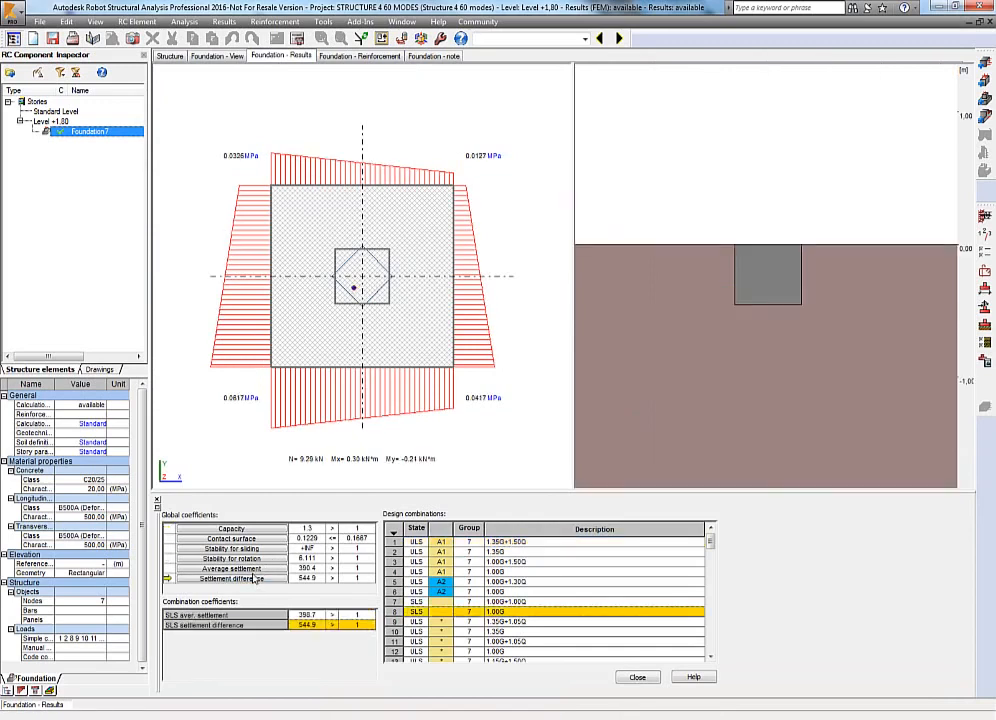
left_click(368, 616)
left_click(398, 642)
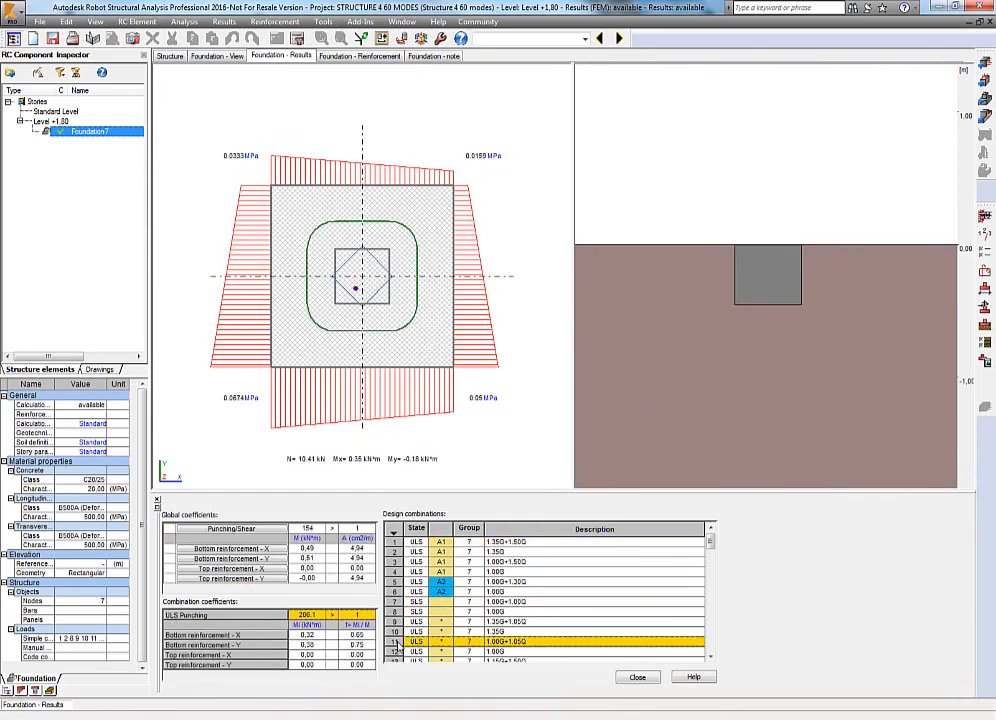
left_click(398, 562)
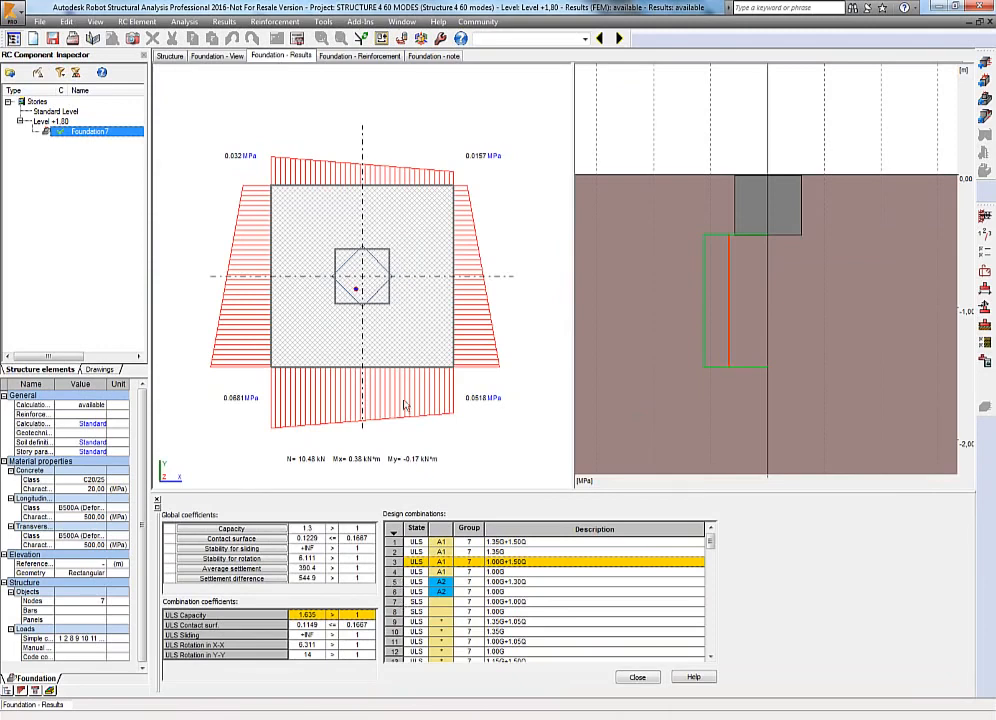
Examine the foundation reinforcement views and scroll through the foundation note.
left_click(375, 57)
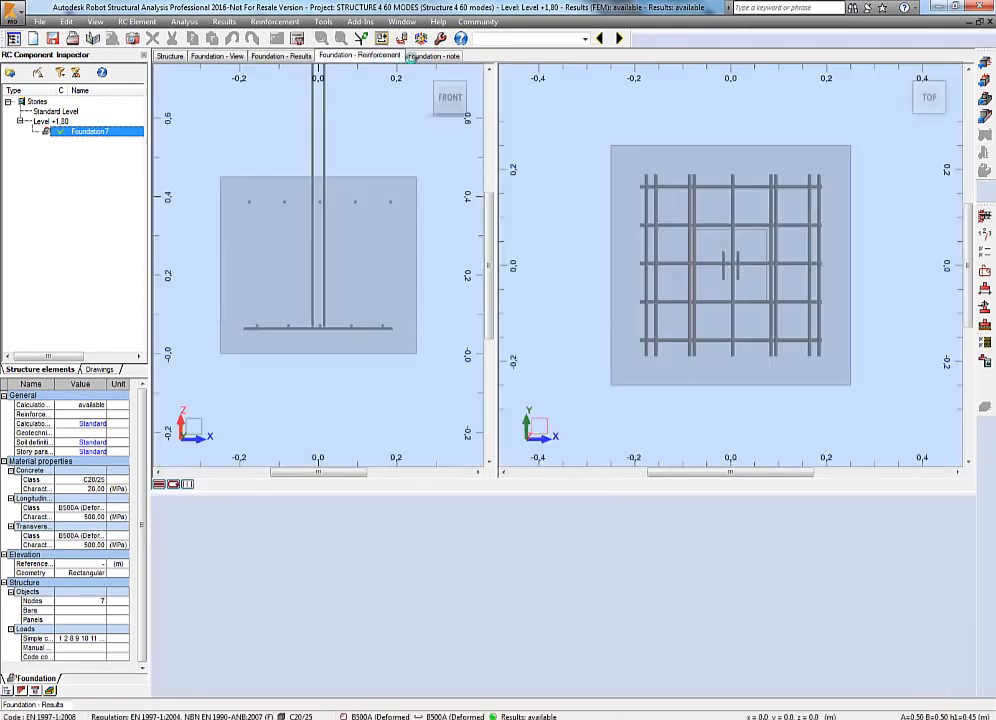
left_click(436, 57)
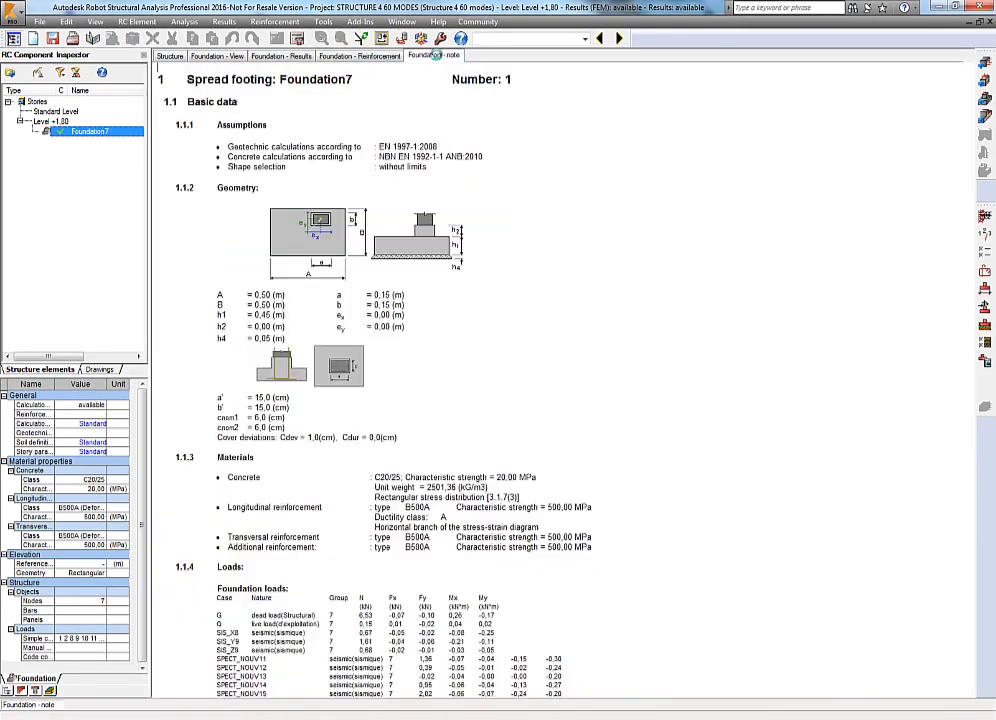
scroll(435, 297, "down", 20)
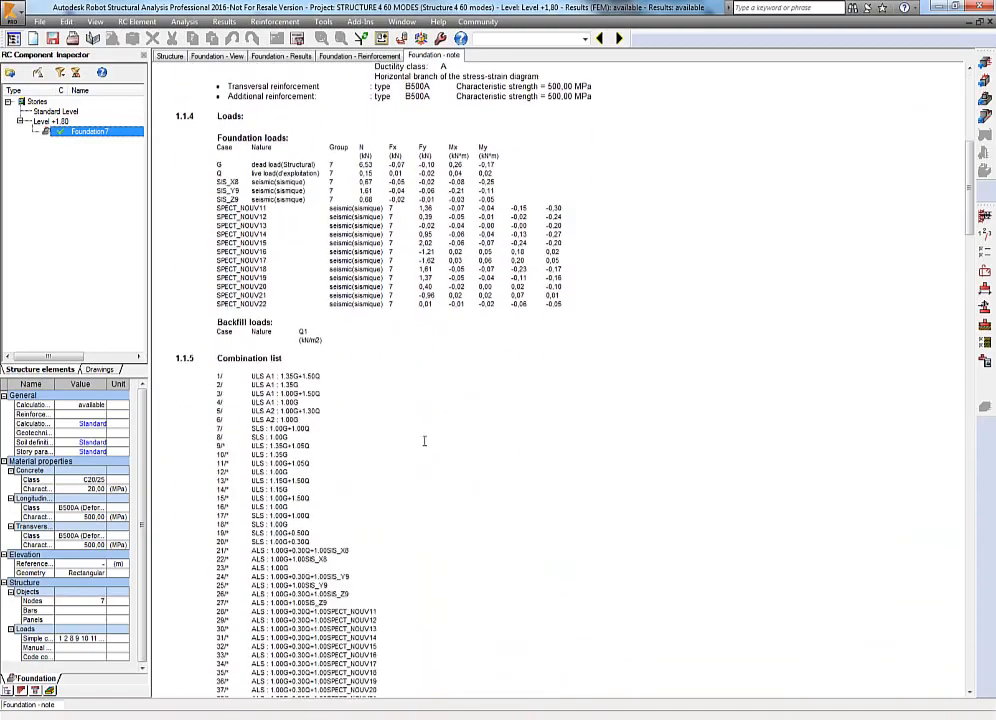
scroll(424, 441, "down", 15)
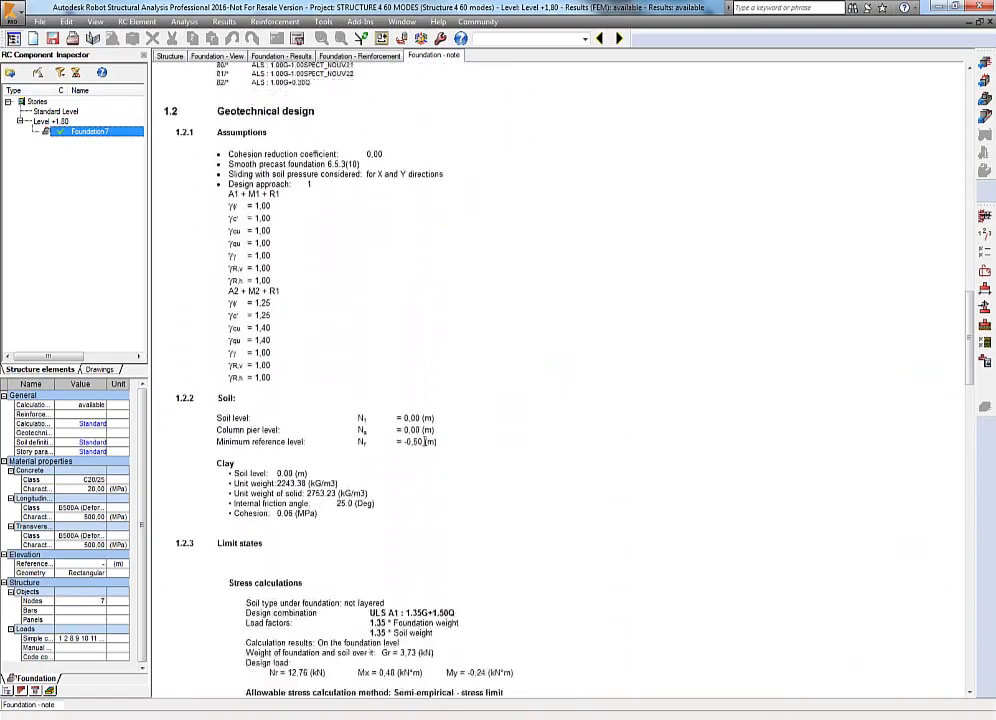
scroll(424, 441, "down", 20)
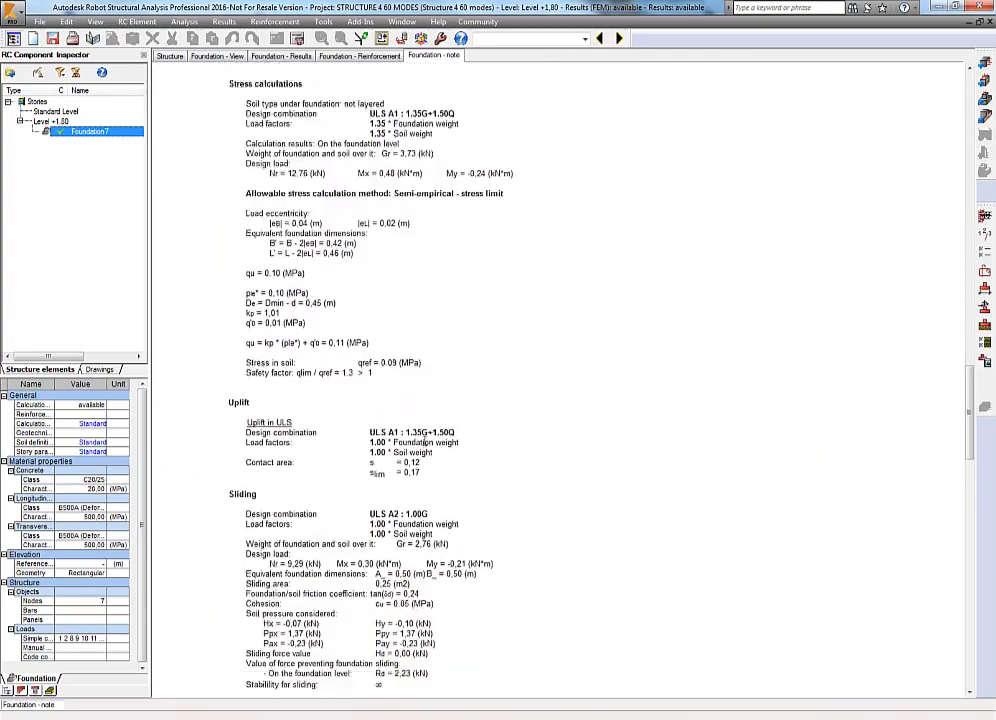
scroll(424, 441, "down", 10)
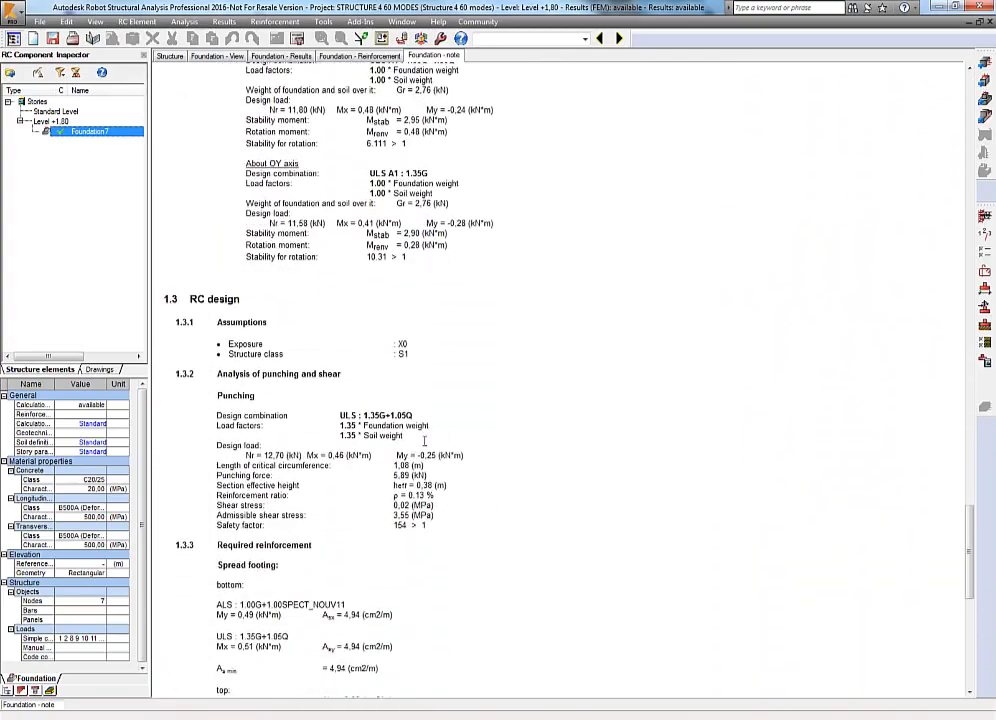
scroll(424, 441, "down", 9)
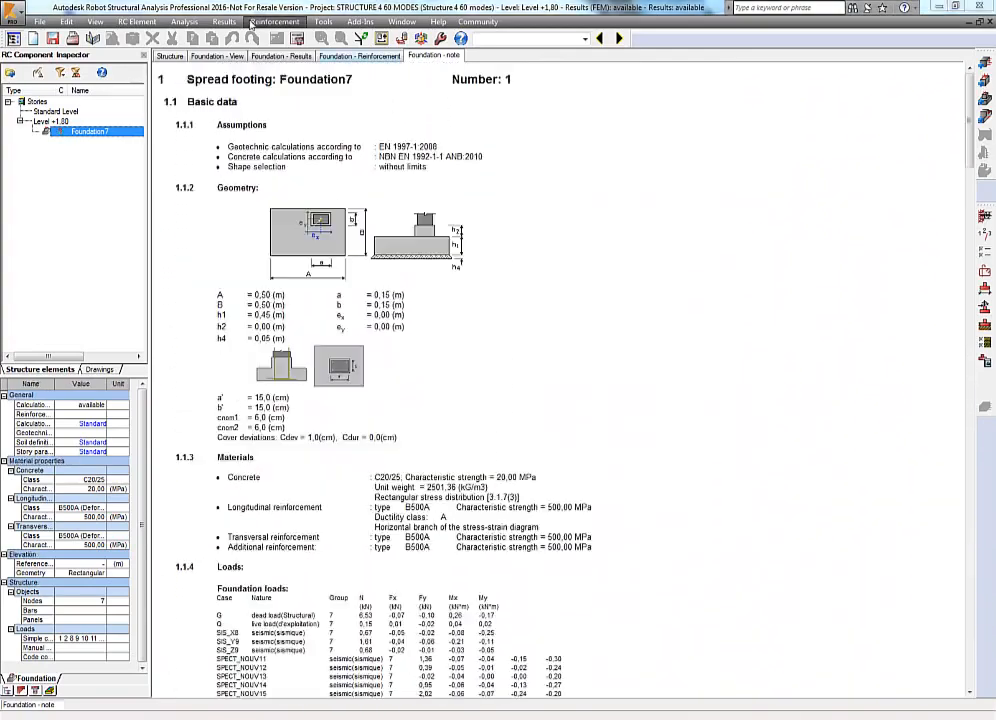
Open the foundation calculation note in the text editor.
left_click(252, 22)
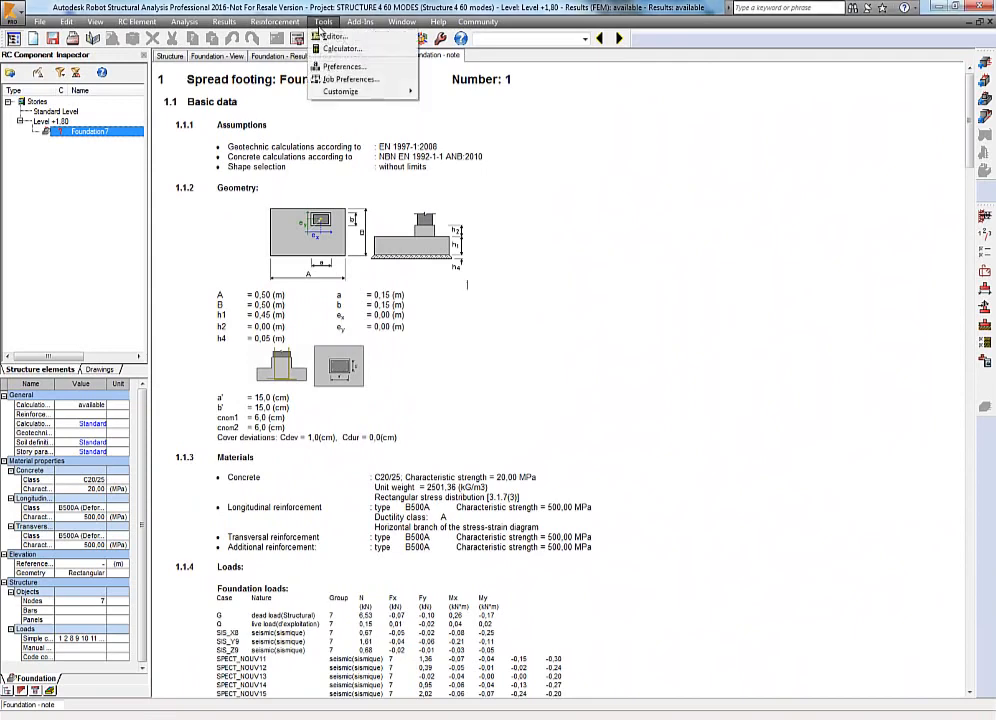
mouse_move(224, 22)
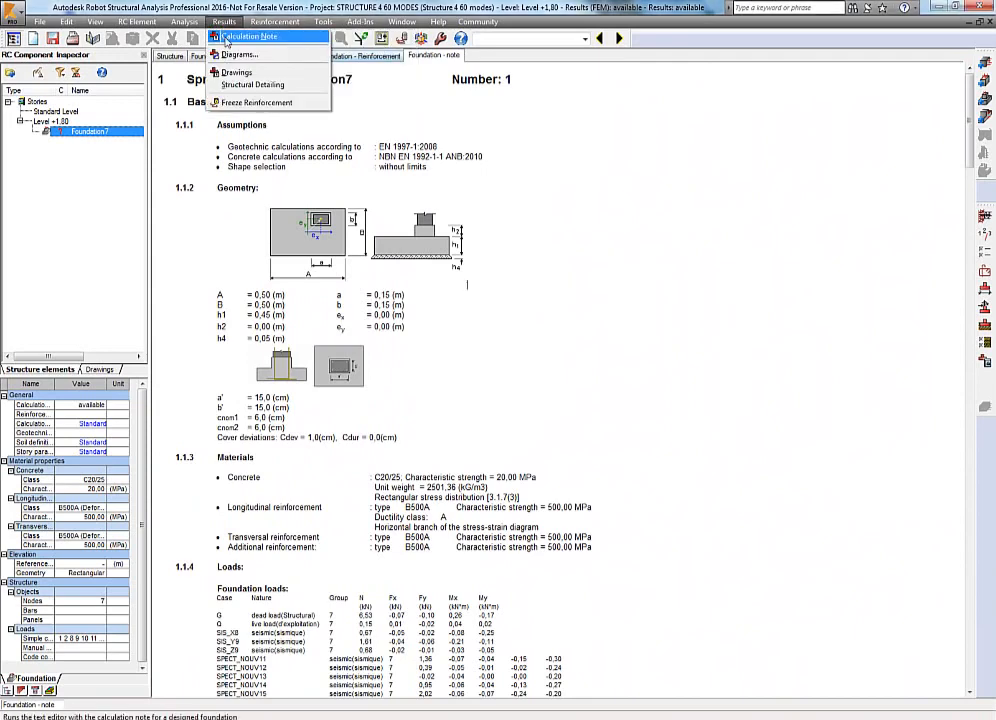
left_click(226, 37)
left_click(468, 498)
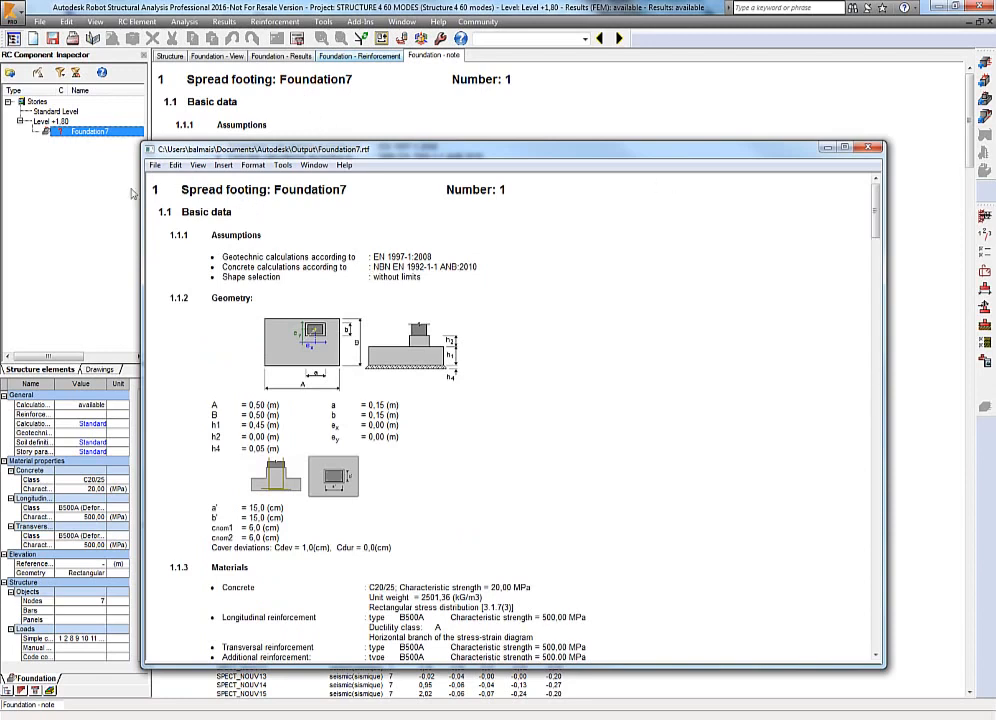
Save a screen capture of the note labelled Footing and close the calculation note editor.
left_click(154, 165)
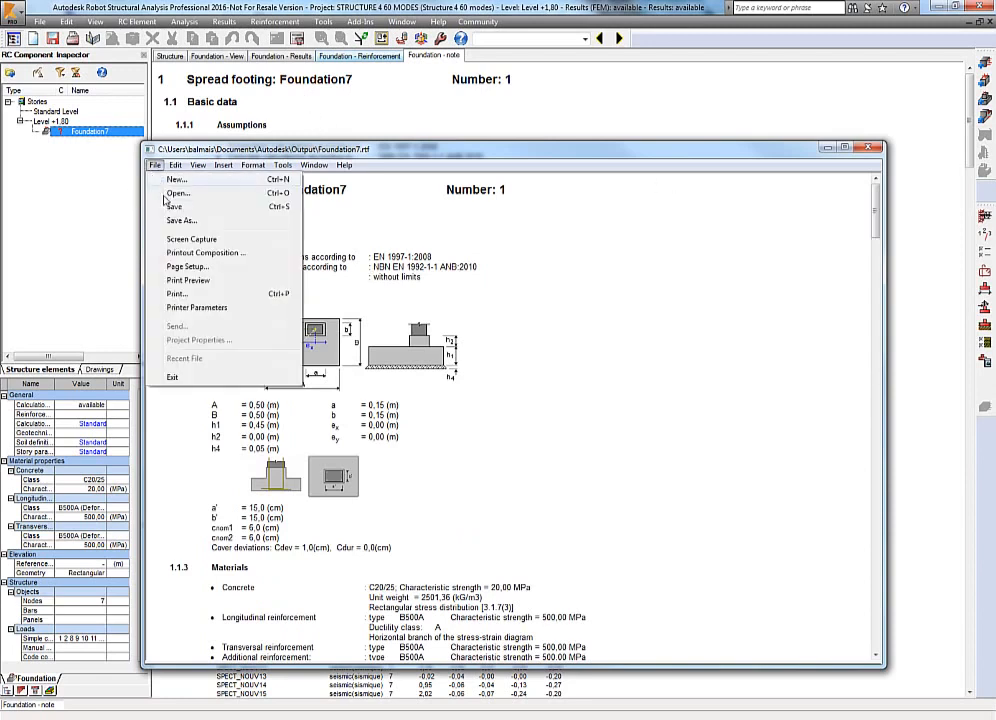
left_click(190, 240)
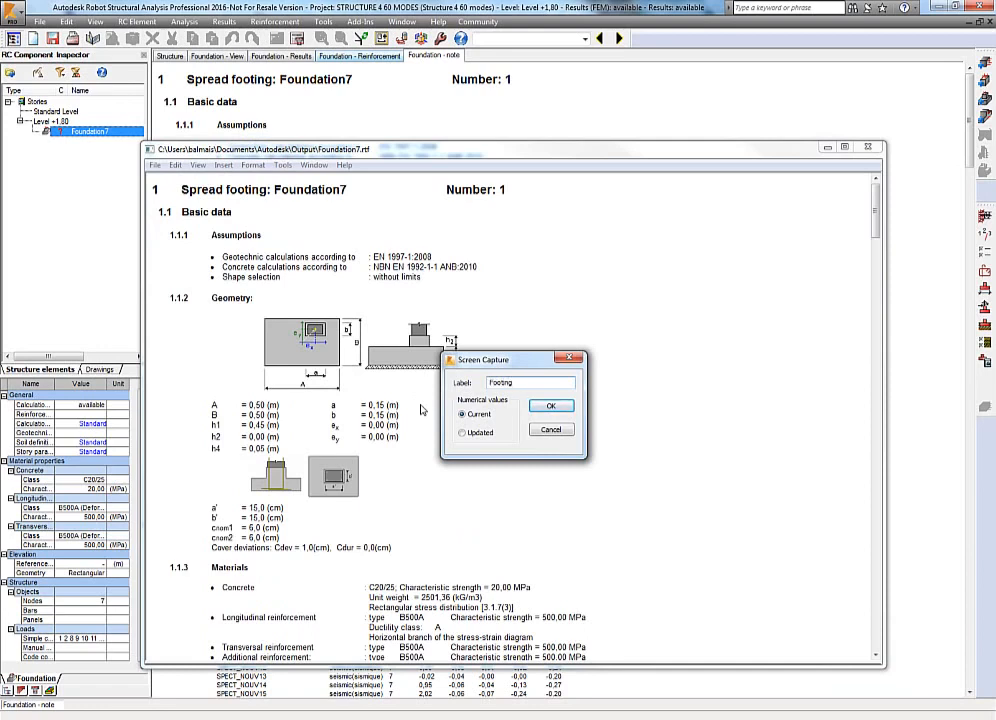
key("Return")
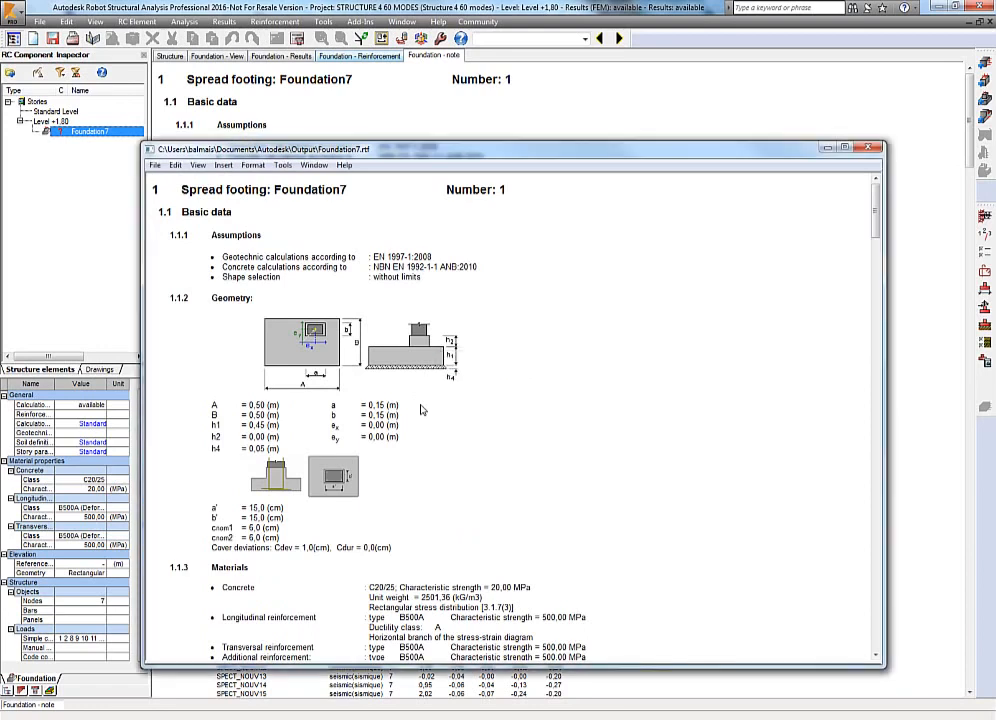
left_click(868, 147)
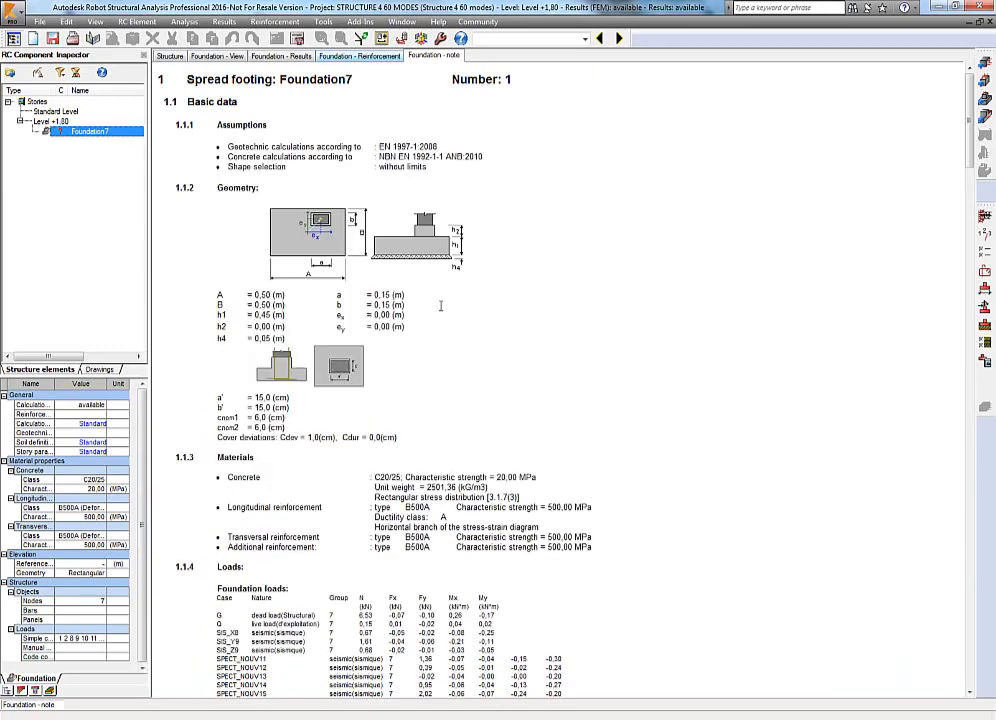
Select a beam in the structure and send it to the Provided Reinforcement of RC Elements module, accepting the supports and simple cases.
left_click(330, 57)
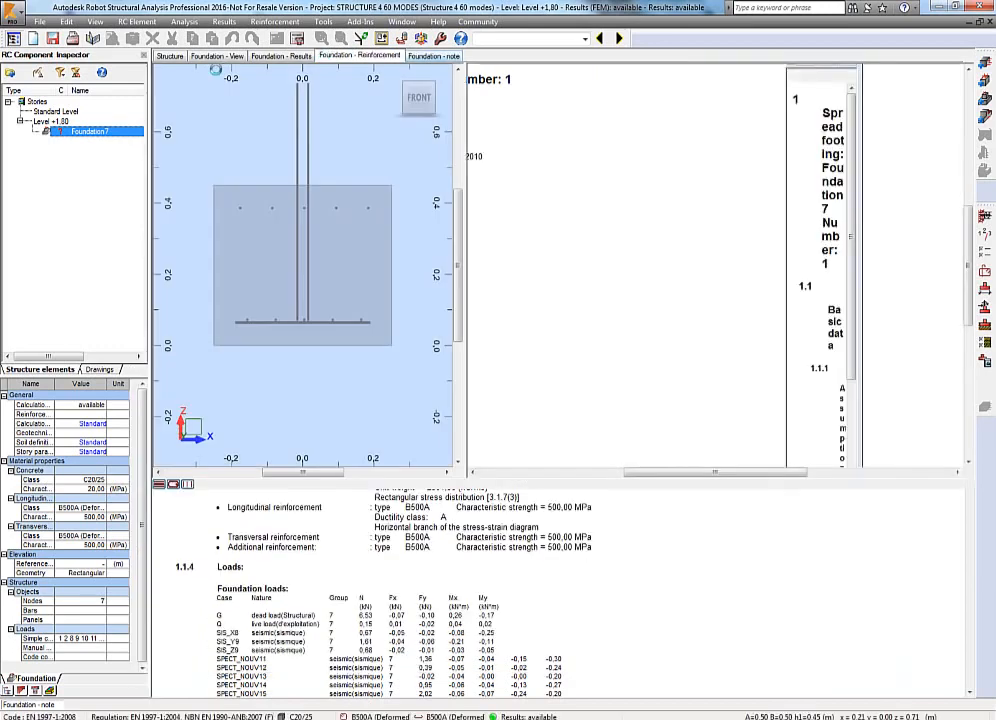
left_click(170, 56)
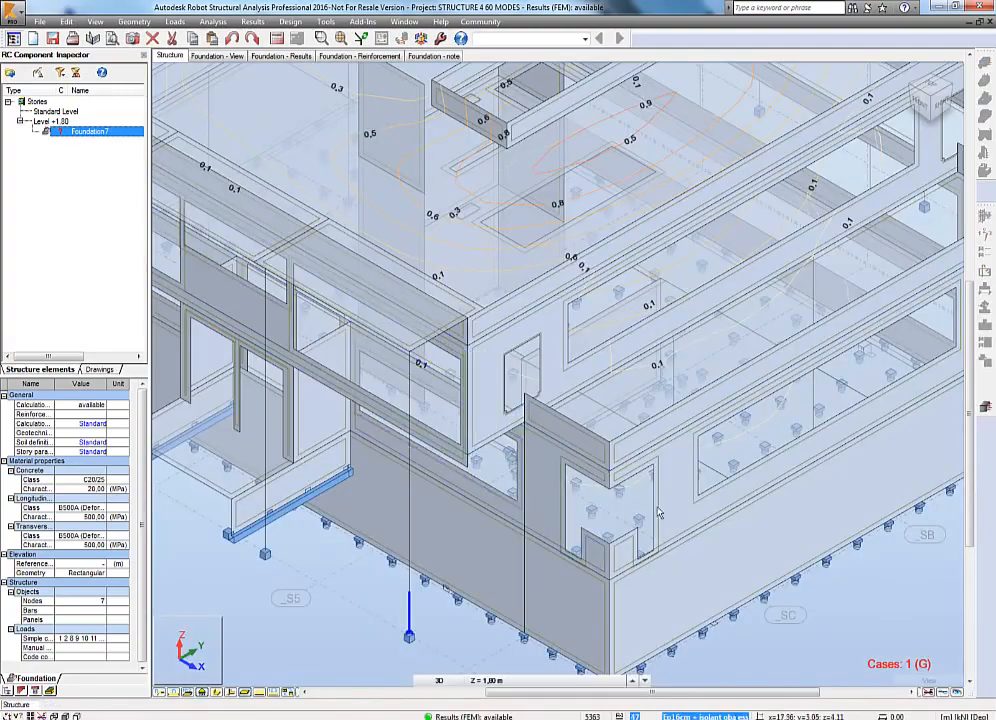
middle_click_drag(511, 510, 748, 514)
middle_click_drag(482, 425, 640, 405, "shift")
scroll(417, 433, "up", 6)
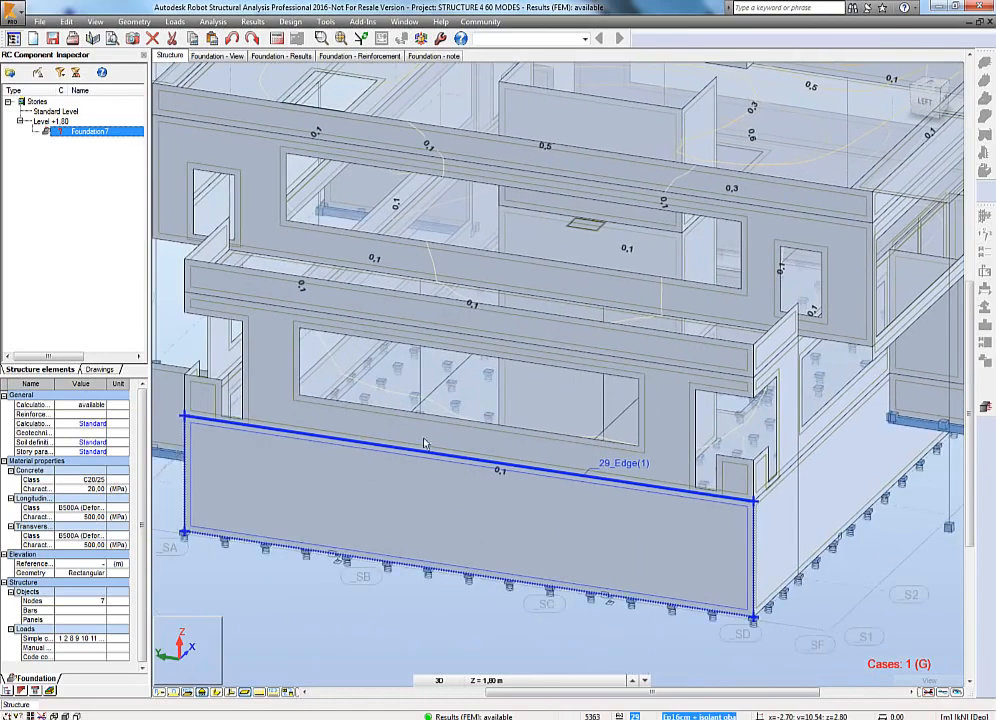
scroll(417, 402, "up", 3)
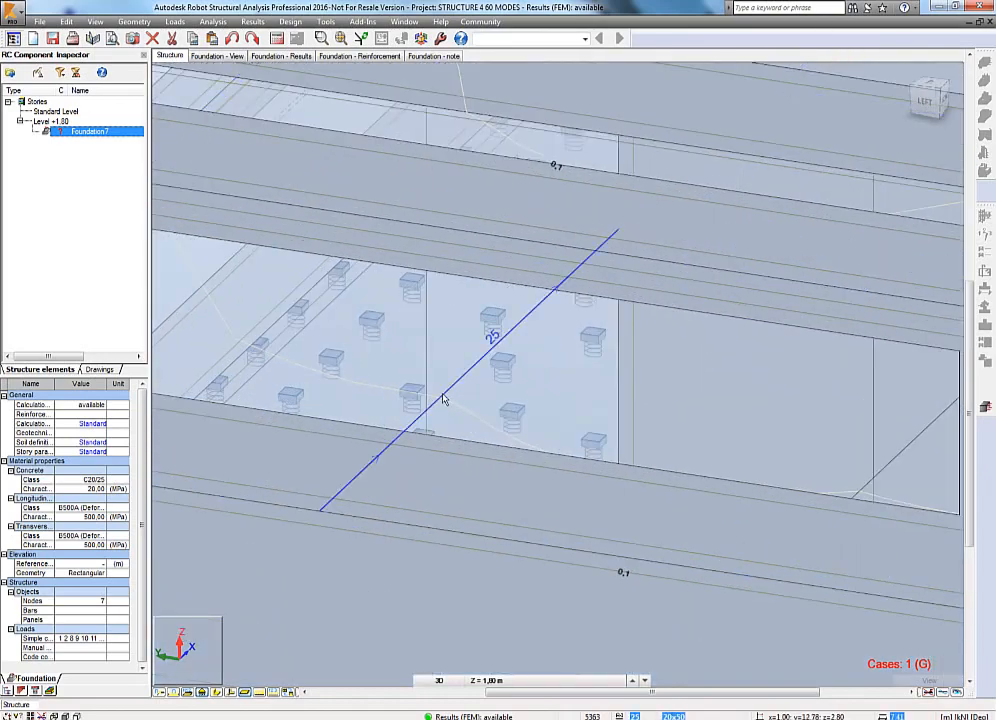
left_click(253, 22)
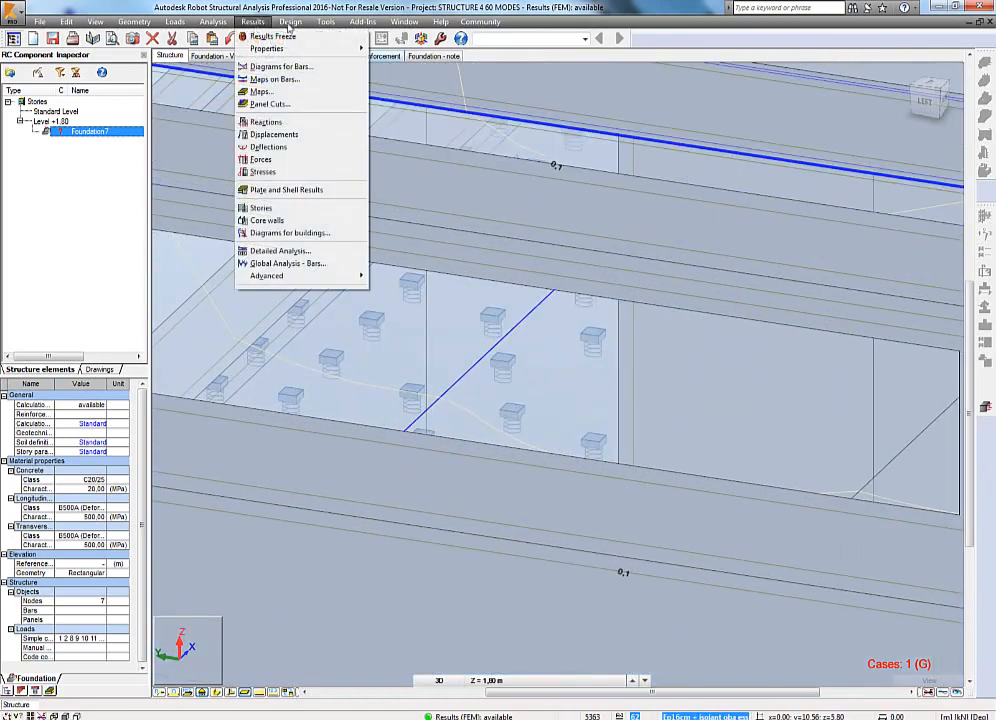
mouse_move(288, 22)
left_click(340, 158)
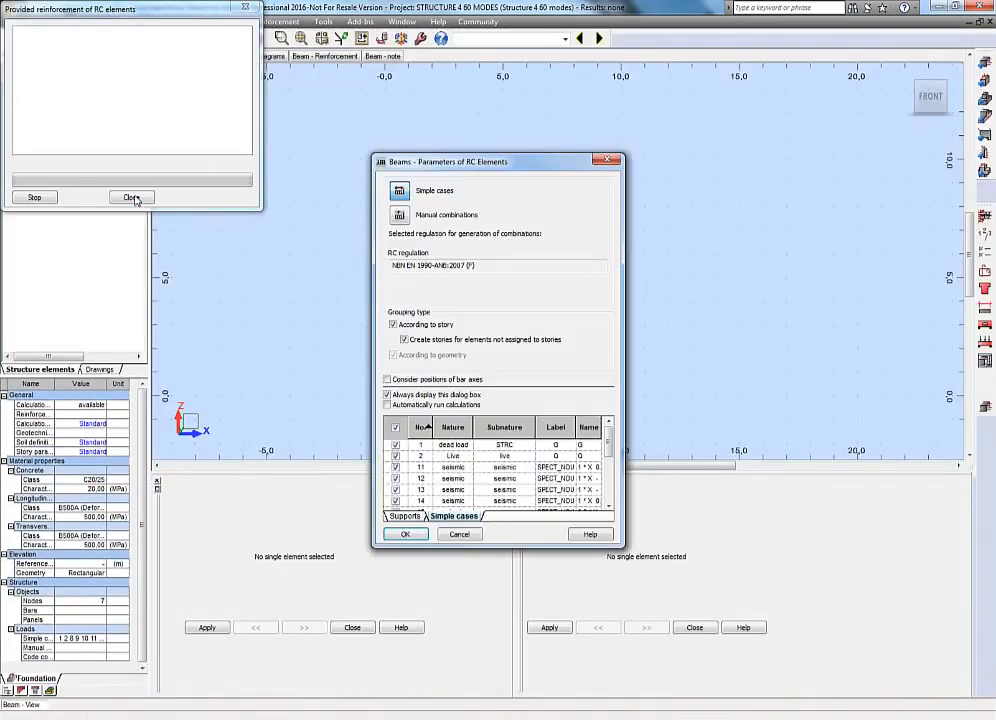
left_click(403, 516)
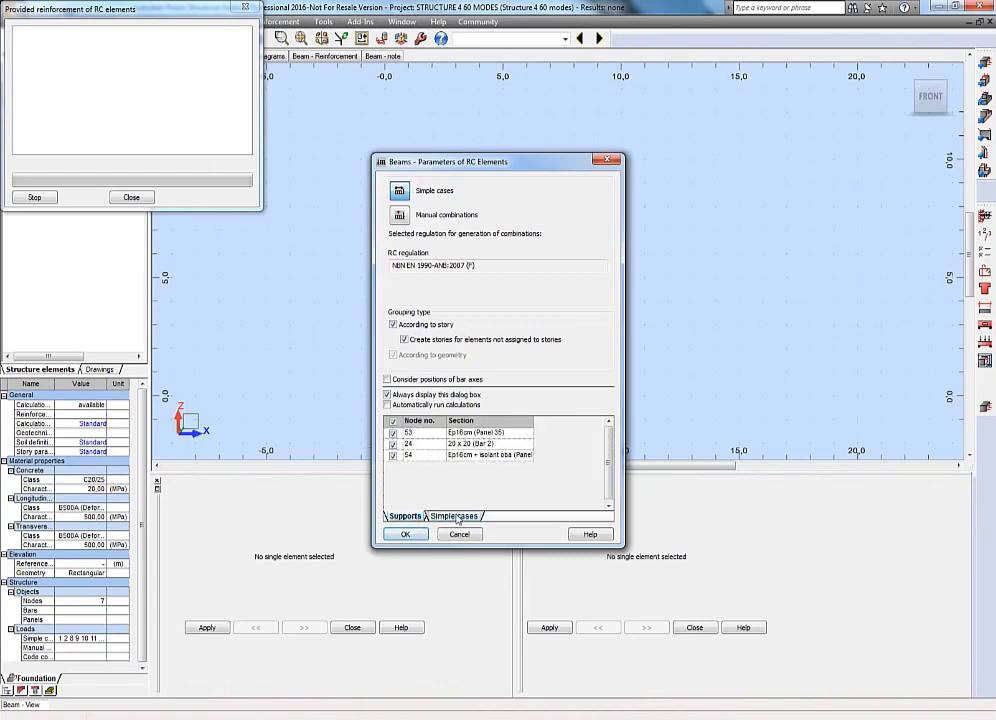
left_click(445, 516)
left_click(405, 534)
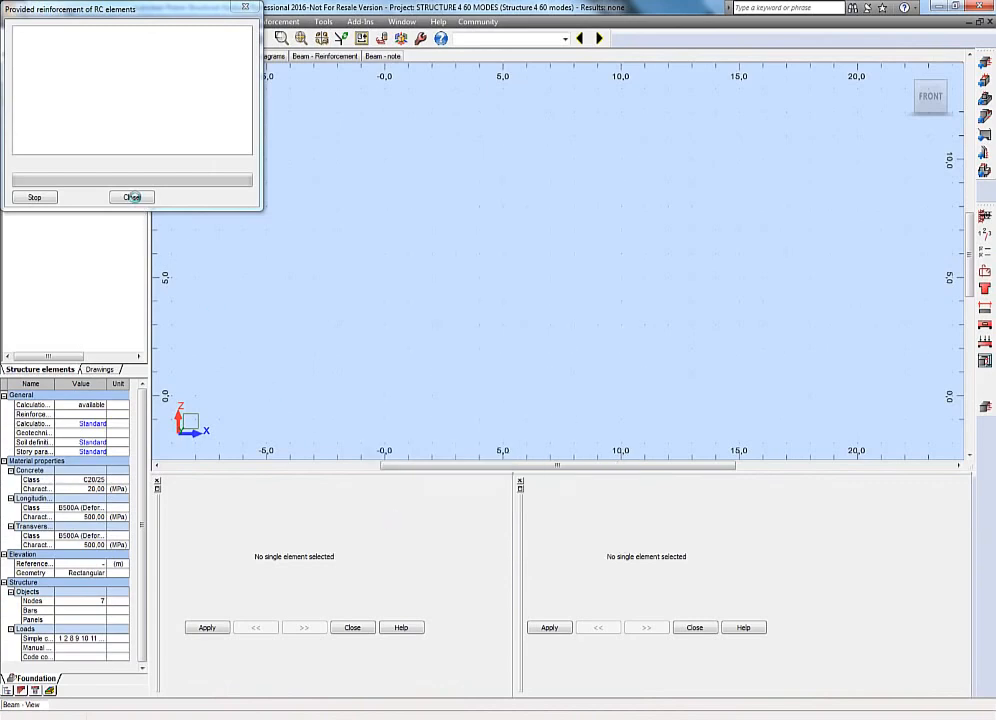
left_click(132, 197)
Run the provided reinforcement calculation for the selected beam.
left_click(196, 36)
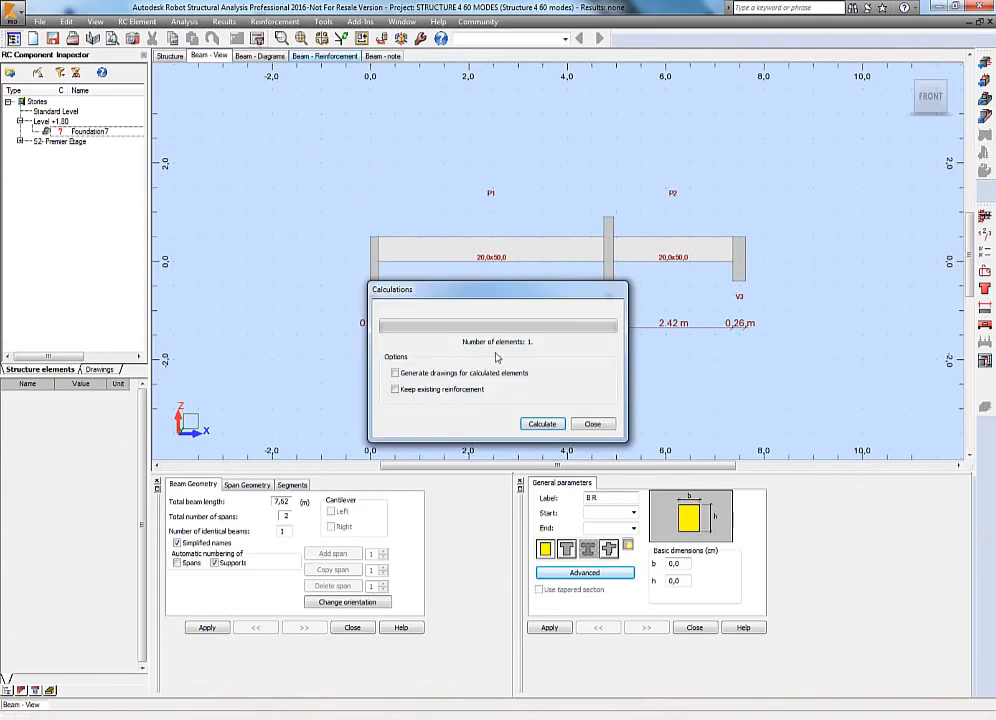
left_click(541, 424)
Examine the beam's reinforcement in the 3D view, its diagrams and its calculation note.
left_click(320, 56)
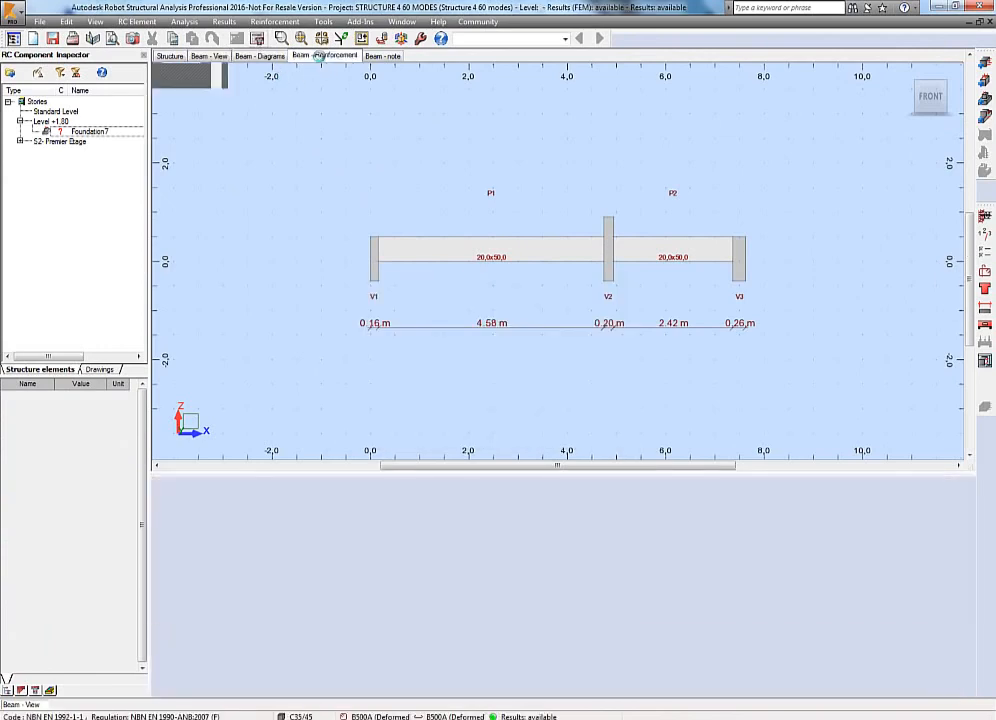
scroll(600, 282, "up", 2)
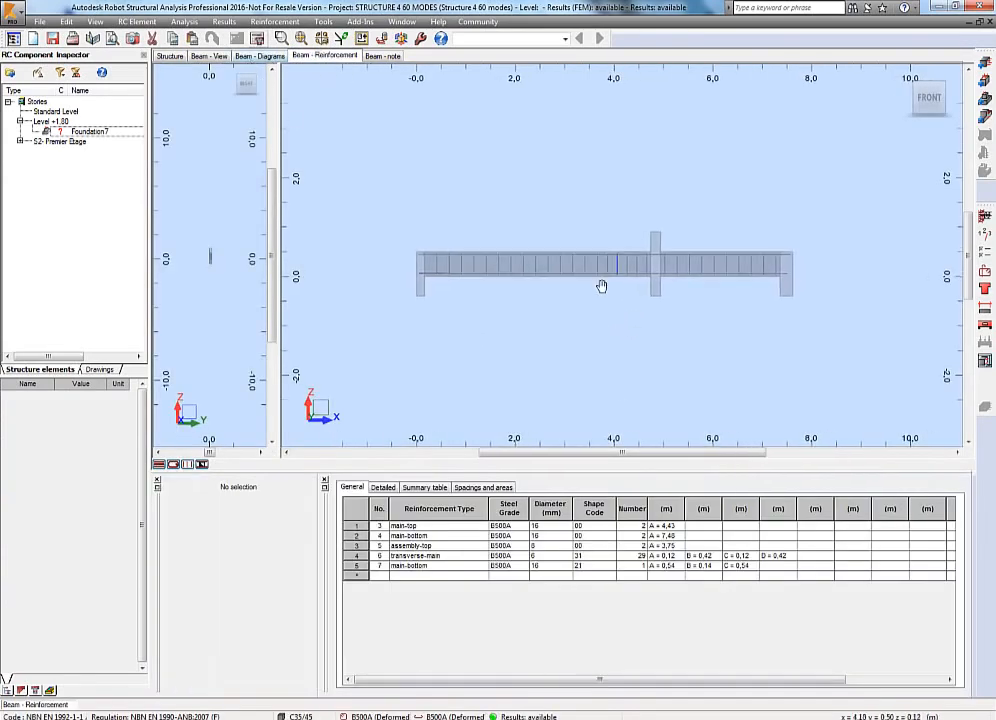
middle_click_drag(513, 250, 474, 311, "shift")
scroll(447, 323, "up", 2)
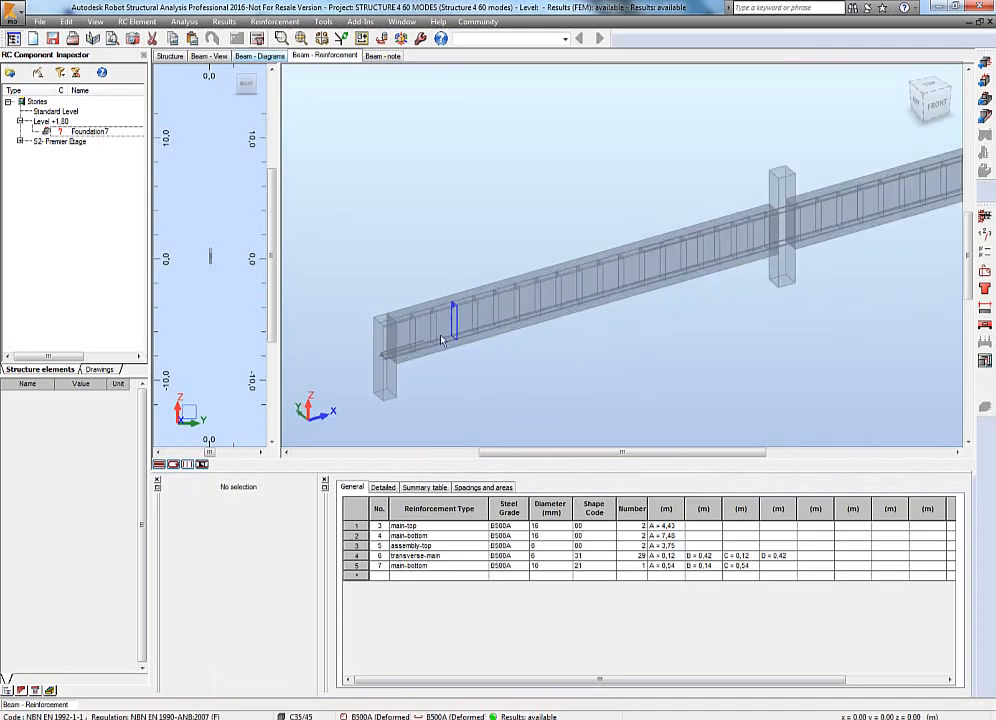
left_click(245, 57)
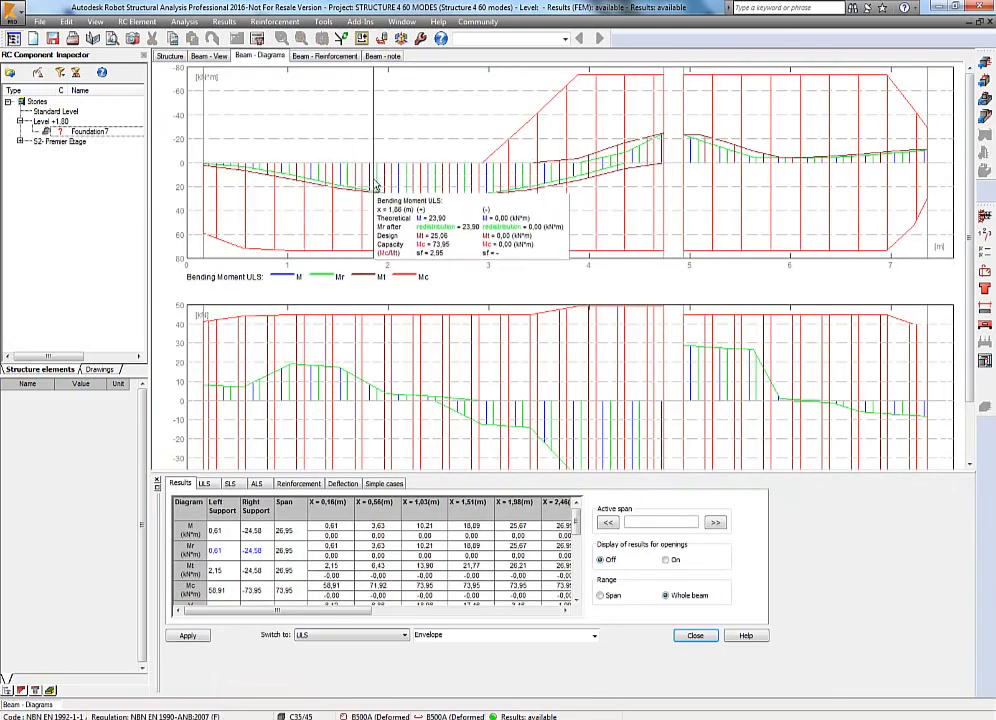
left_click(383, 56)
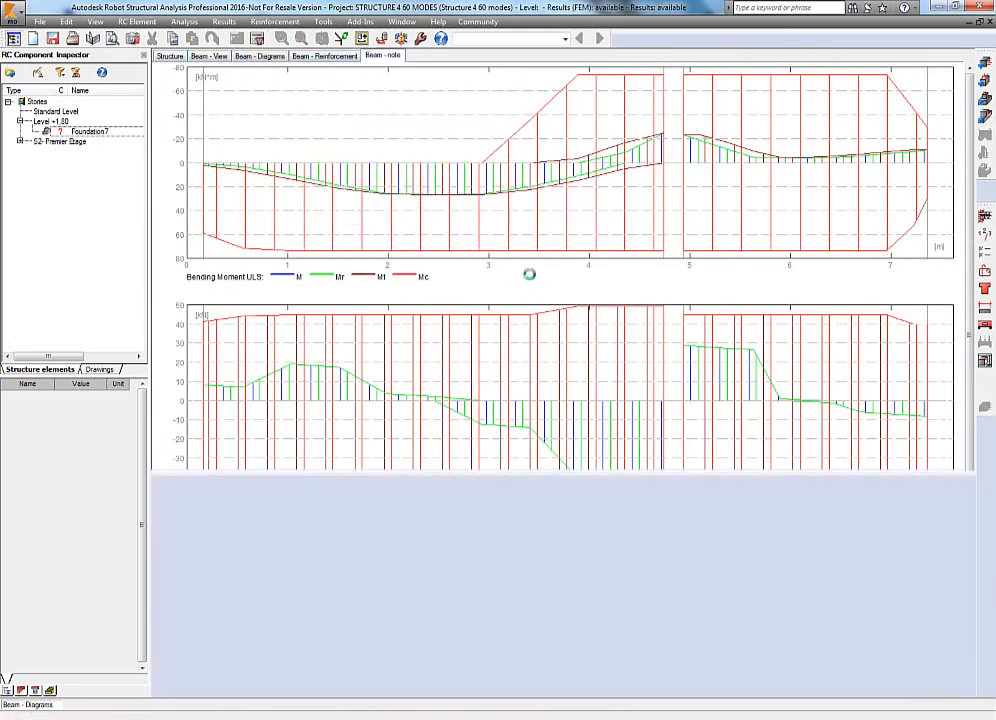
scroll(929, 381, "down", 3)
scroll(929, 381, "up", 2)
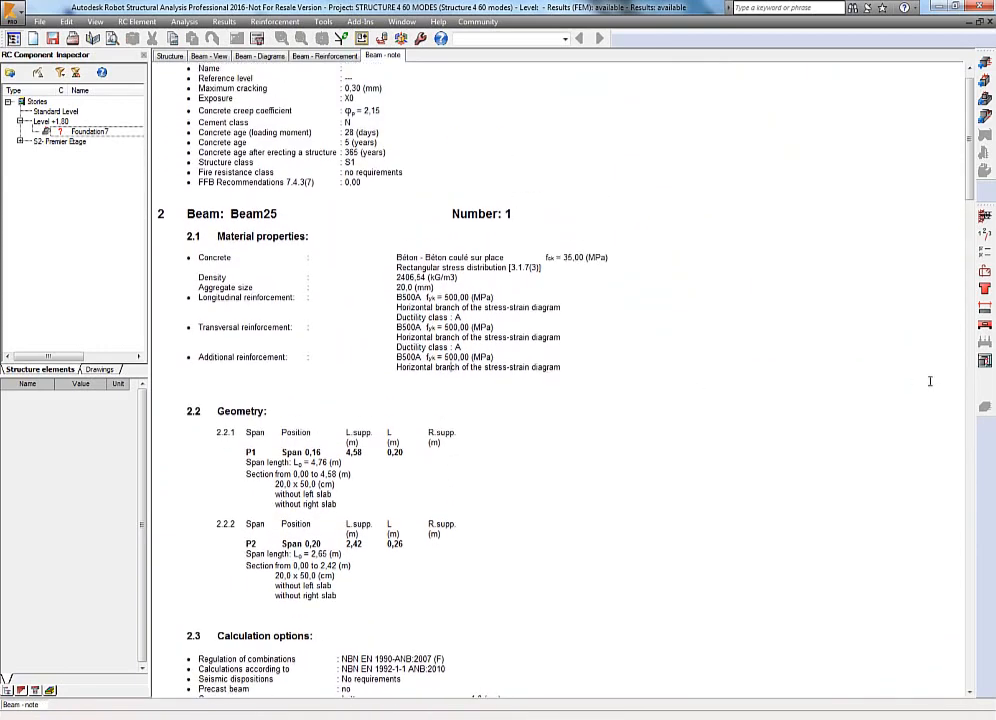
Review the beam's final reinforcement drawings page by page, then reopen Beam25 from the component inspector.
left_click(984, 361)
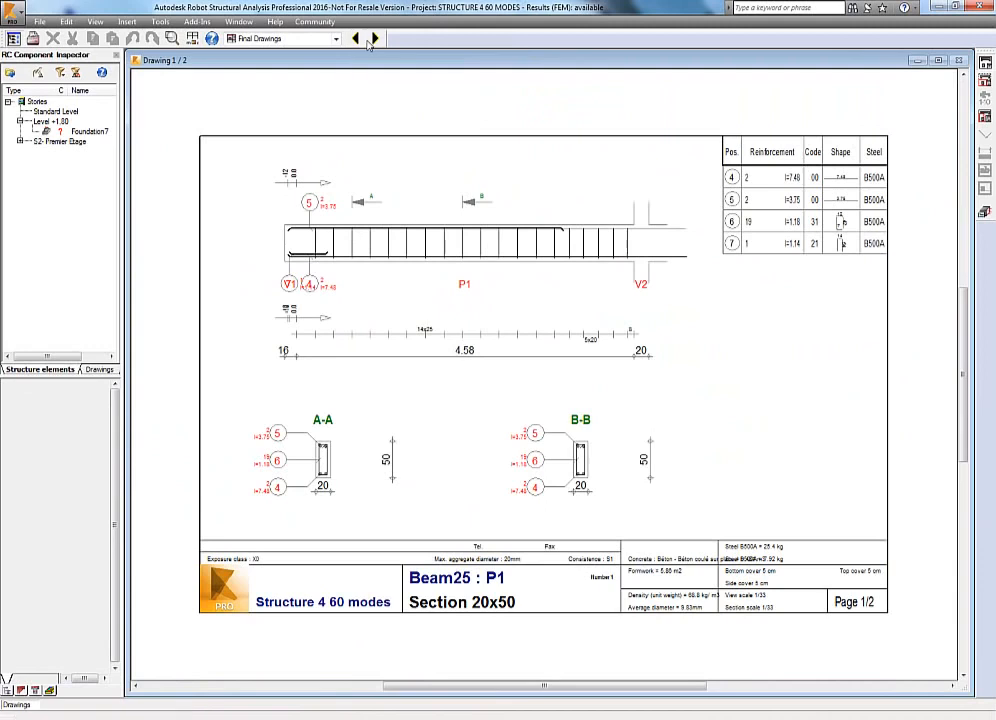
left_click(373, 39)
left_click(356, 38)
left_click(285, 38)
left_click(71, 399)
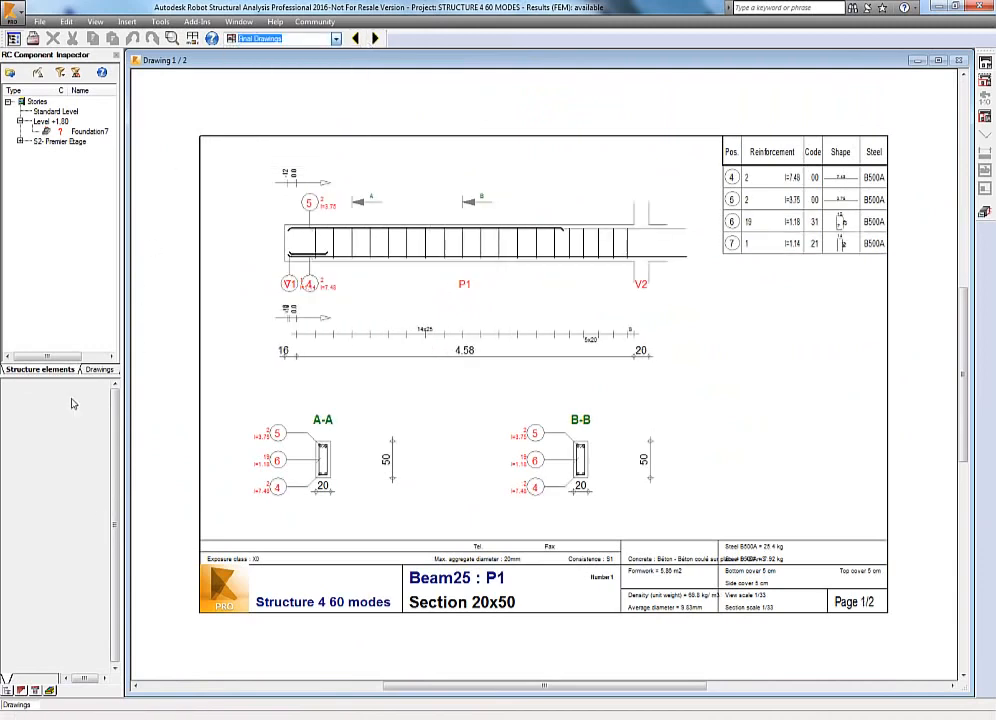
left_click(20, 142)
double_click(67, 154)
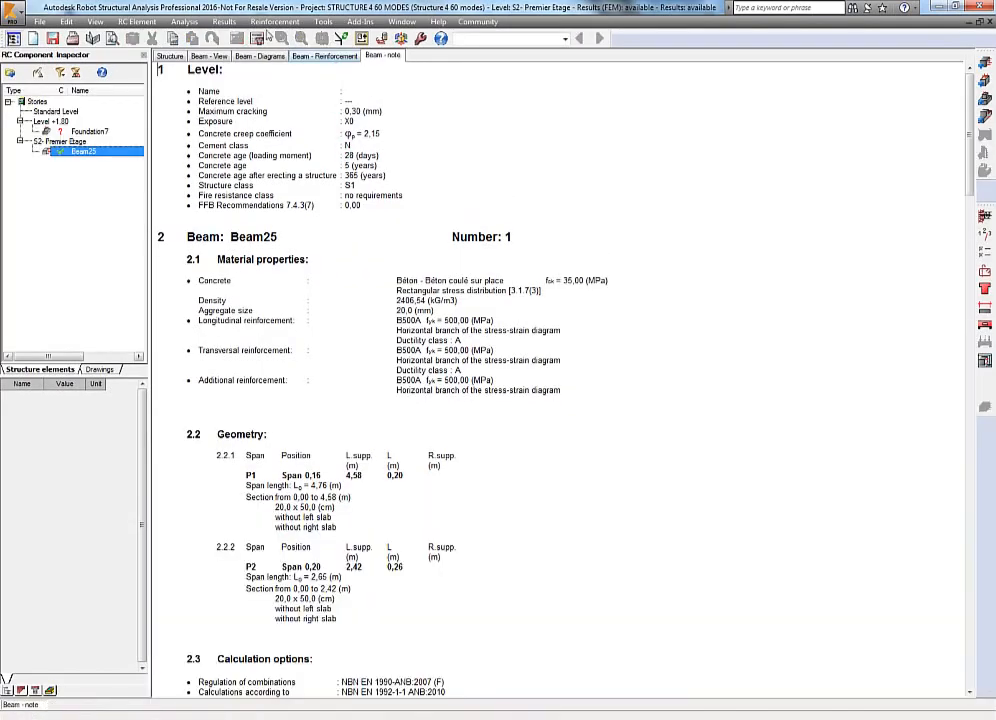
Open the calculation note for Beam25 and save a screen capture of it labelled beam 1.
left_click(224, 21)
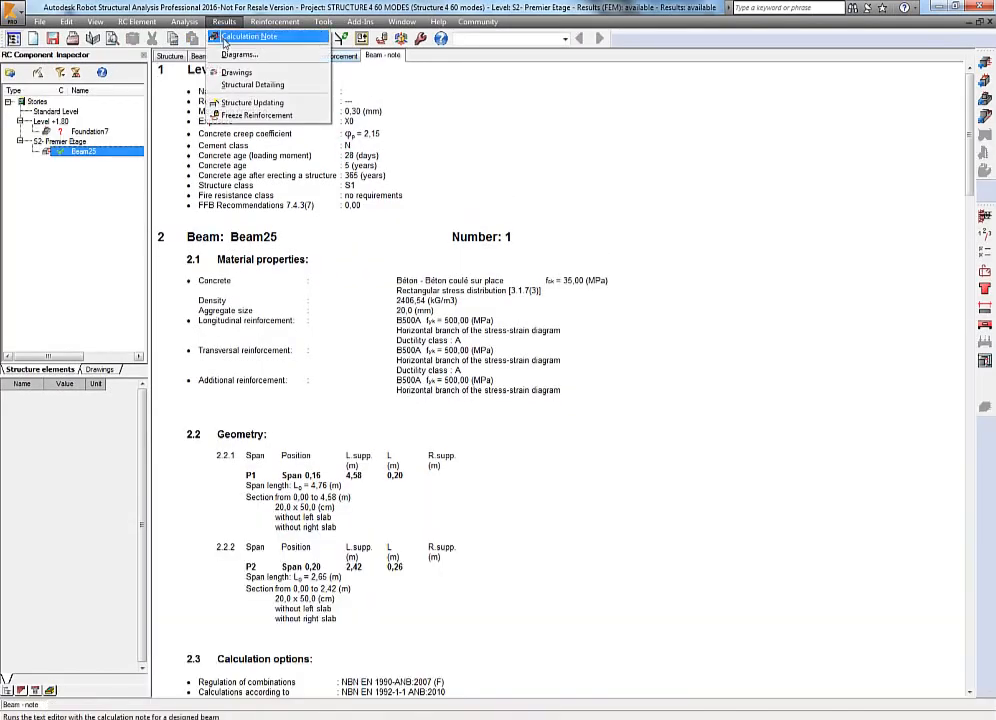
left_click(255, 35)
left_click(462, 478)
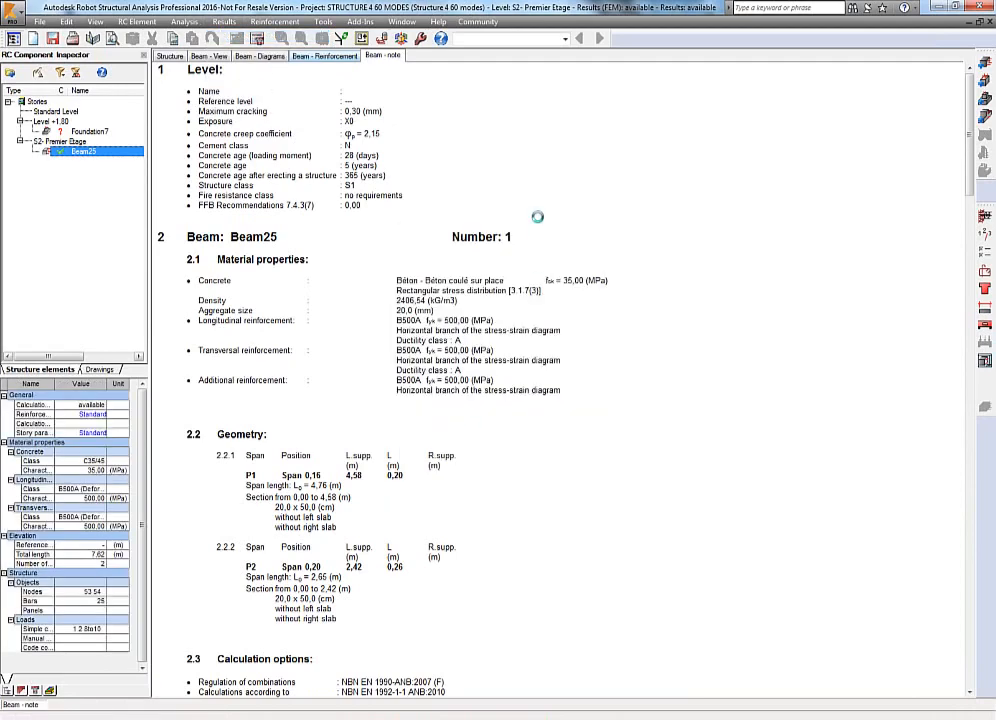
left_click(62, 72)
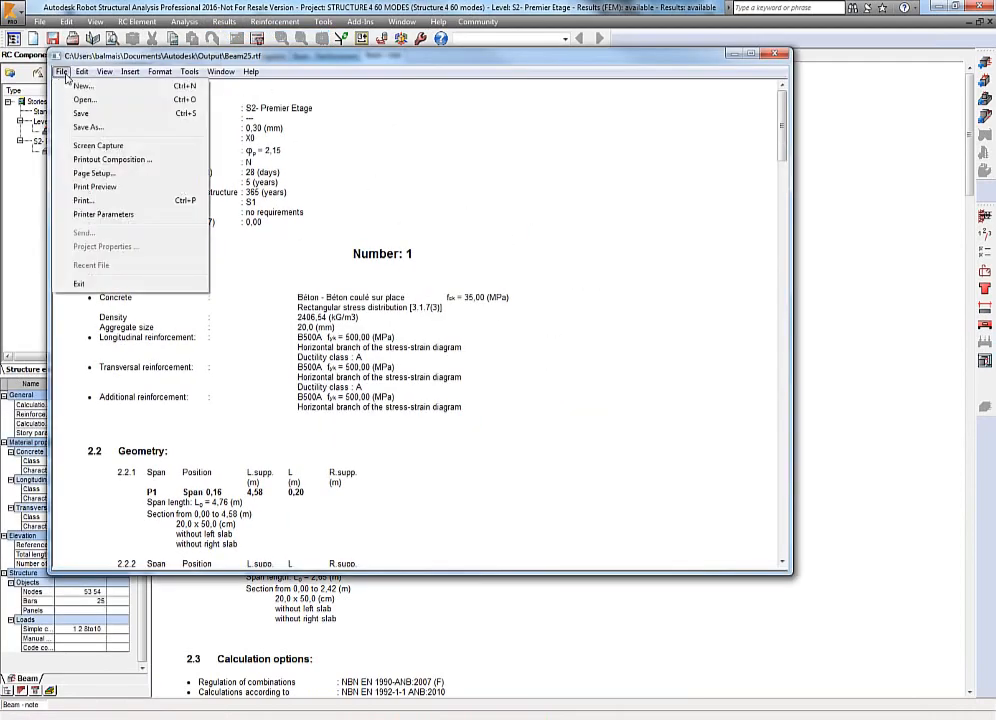
left_click(88, 138)
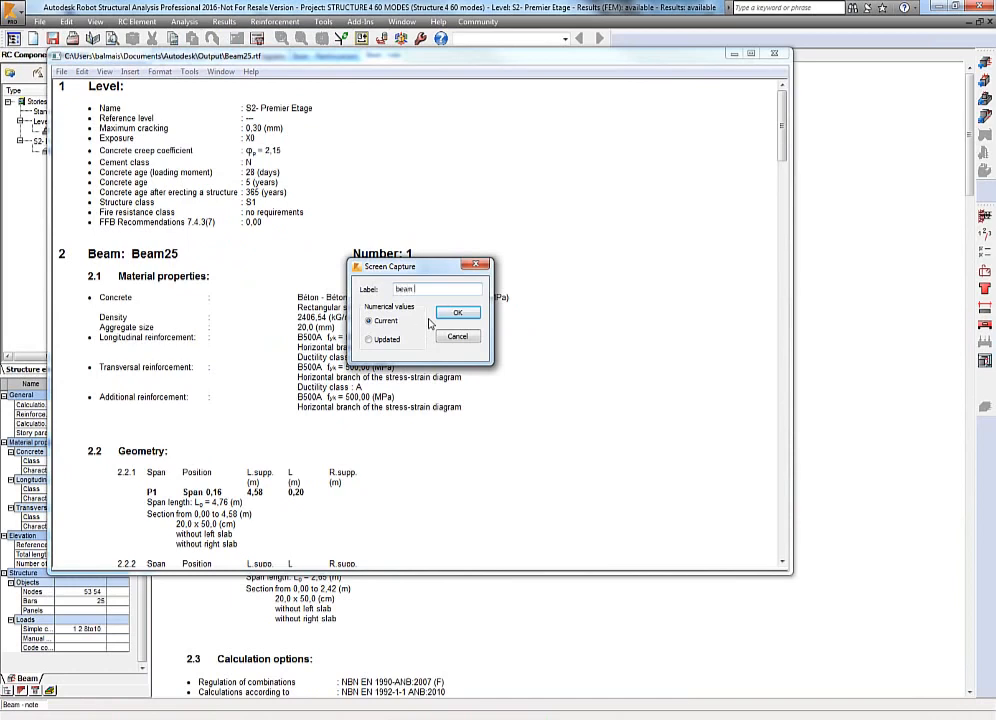
left_click(457, 313)
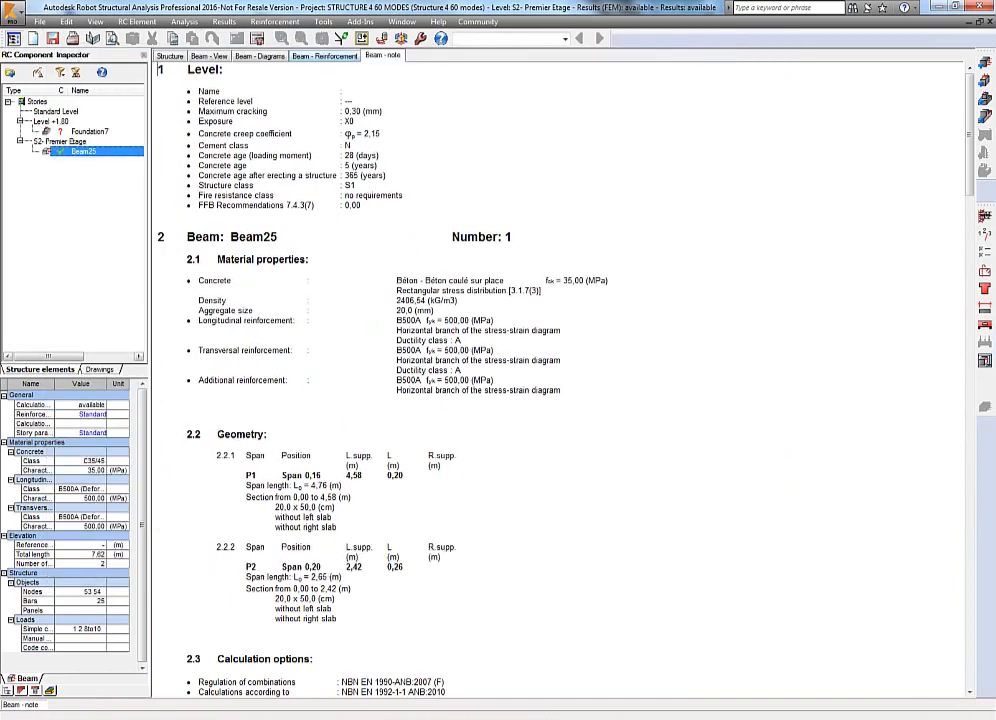
Browse the inspector panels for drawings, structure elements, steel connections and results preparation.
left_click(108, 370)
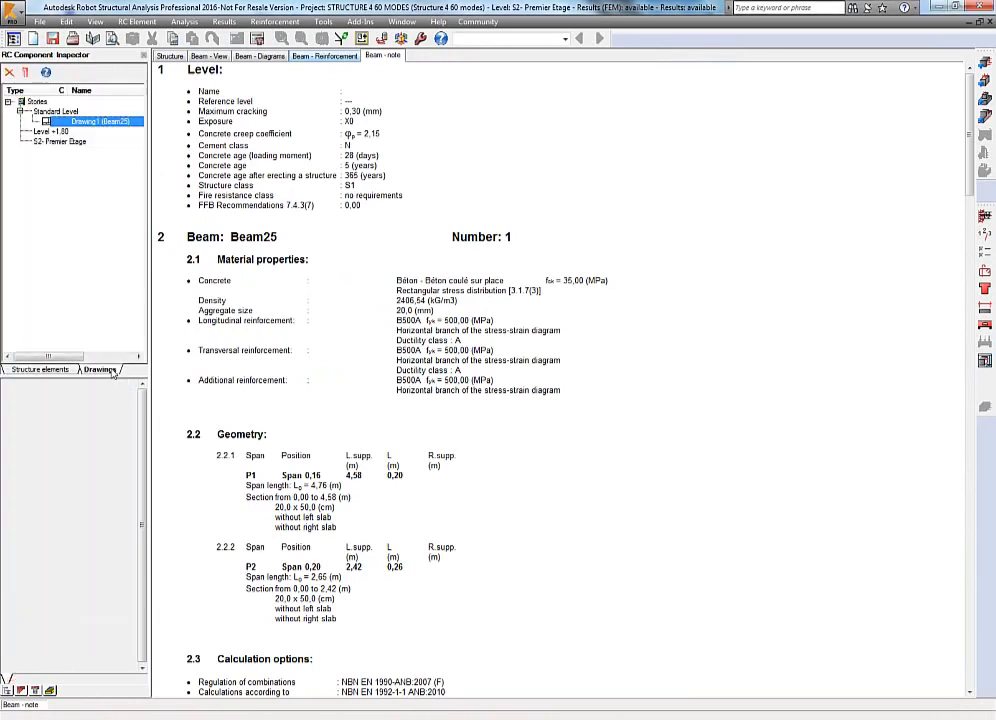
left_click(39, 370)
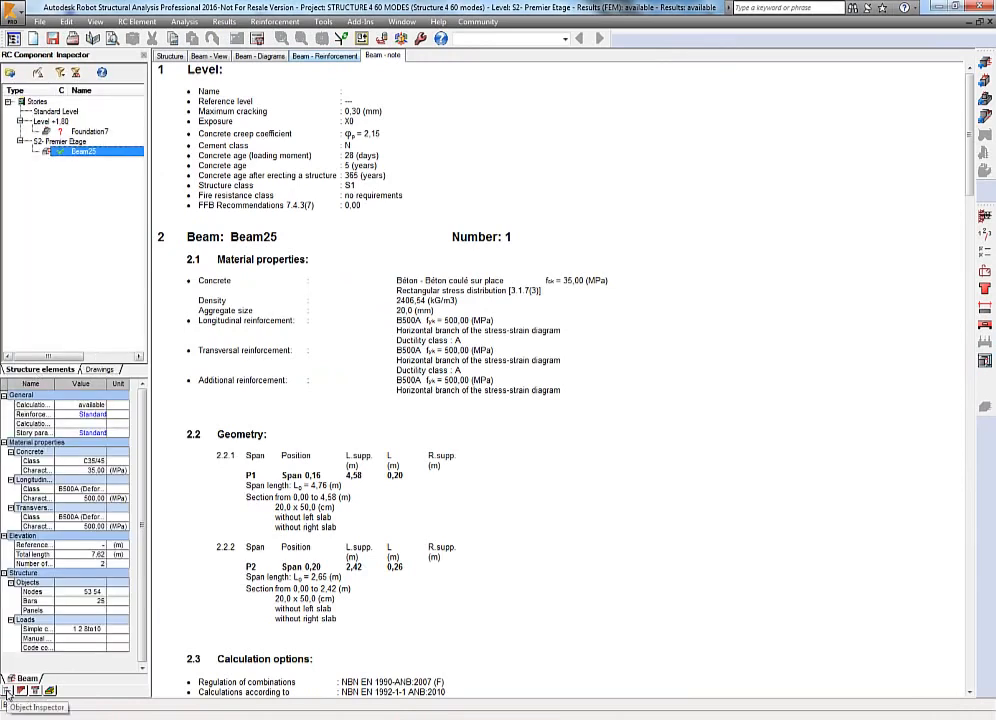
left_click(35, 691)
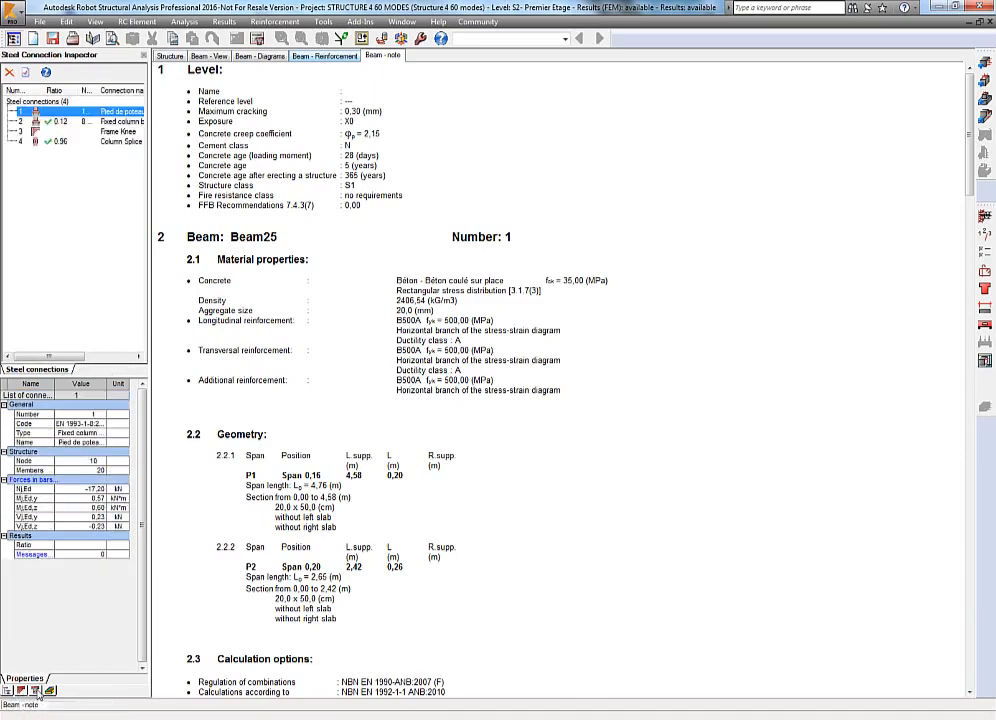
left_click(36, 693)
left_click(50, 691)
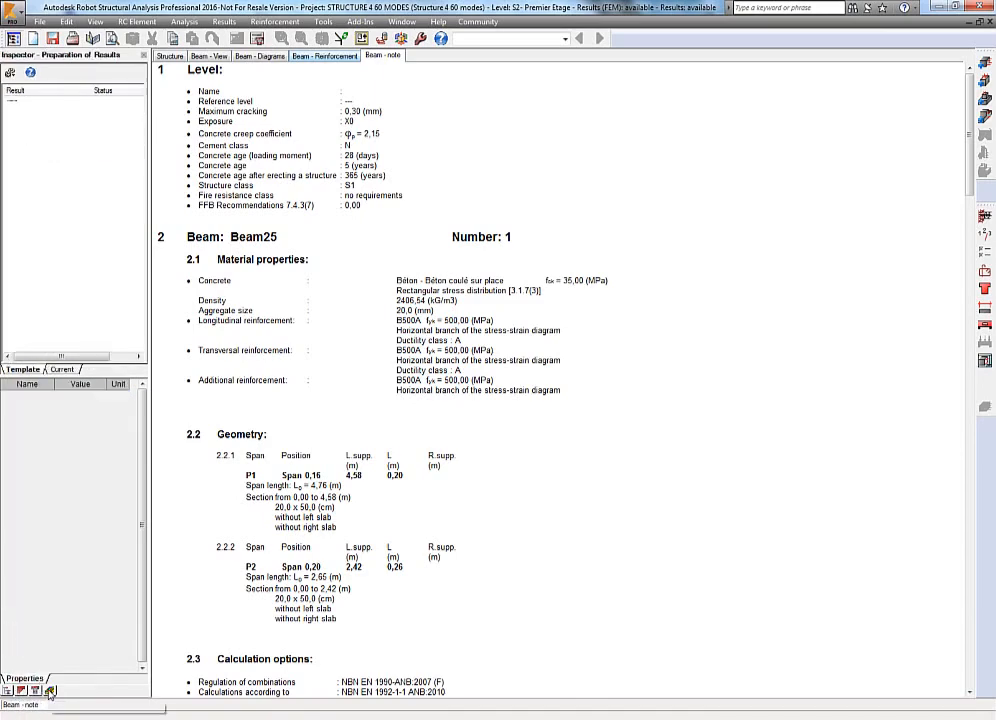
Return to the Object Inspector and switch the workspace layout to Results.
left_click(7, 691)
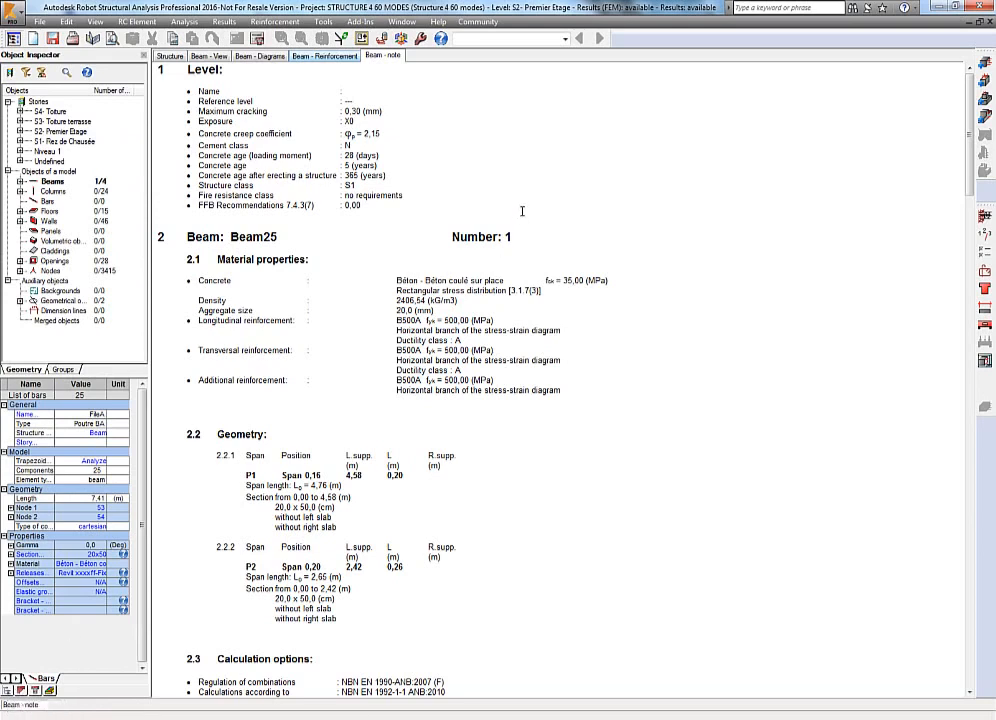
left_click(486, 39)
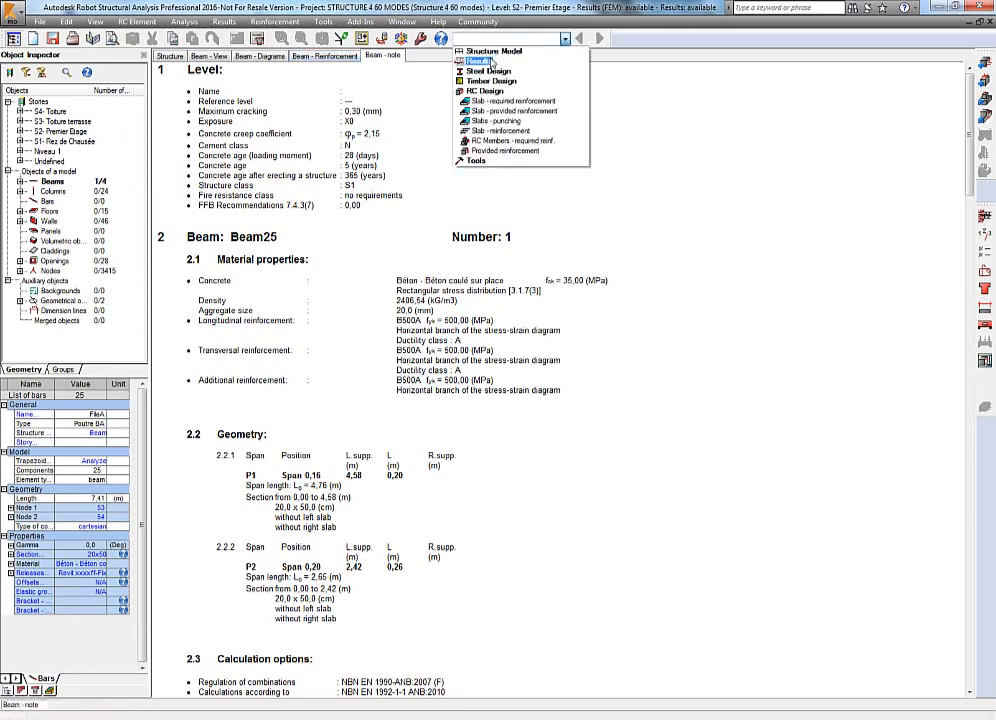
left_click(493, 62)
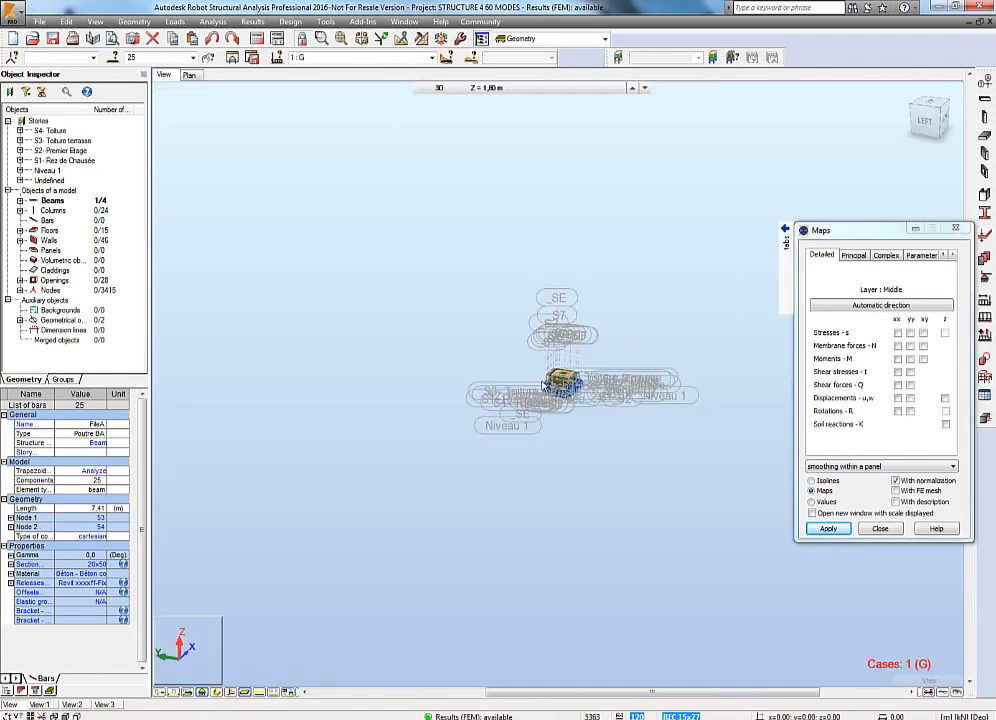
middle_click(582, 463)
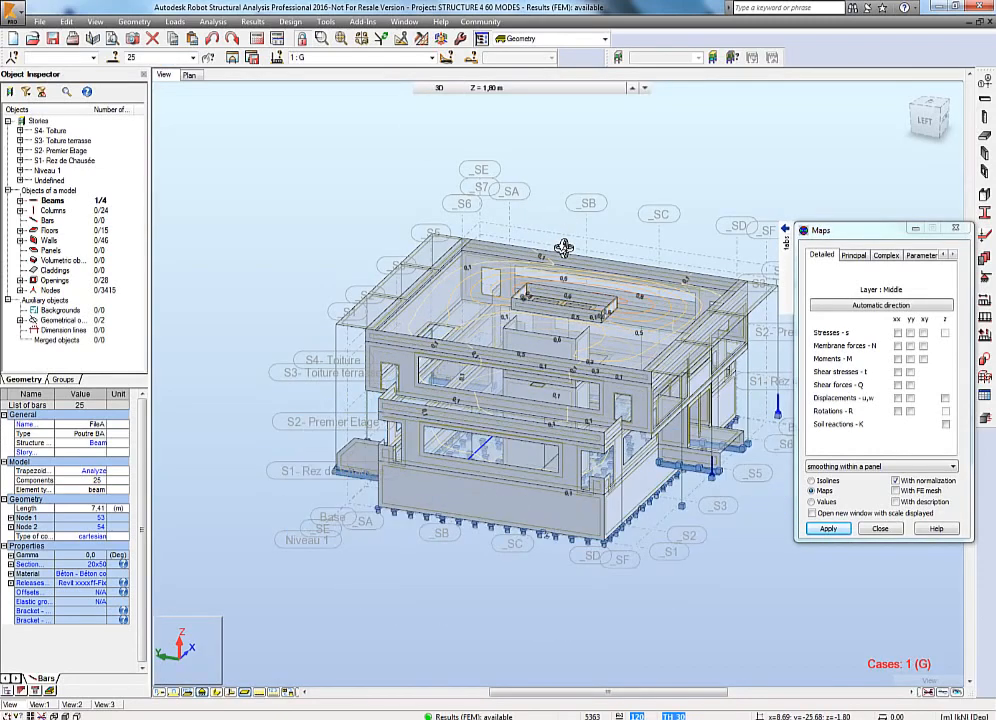
middle_click_drag(550, 215, 341, 160)
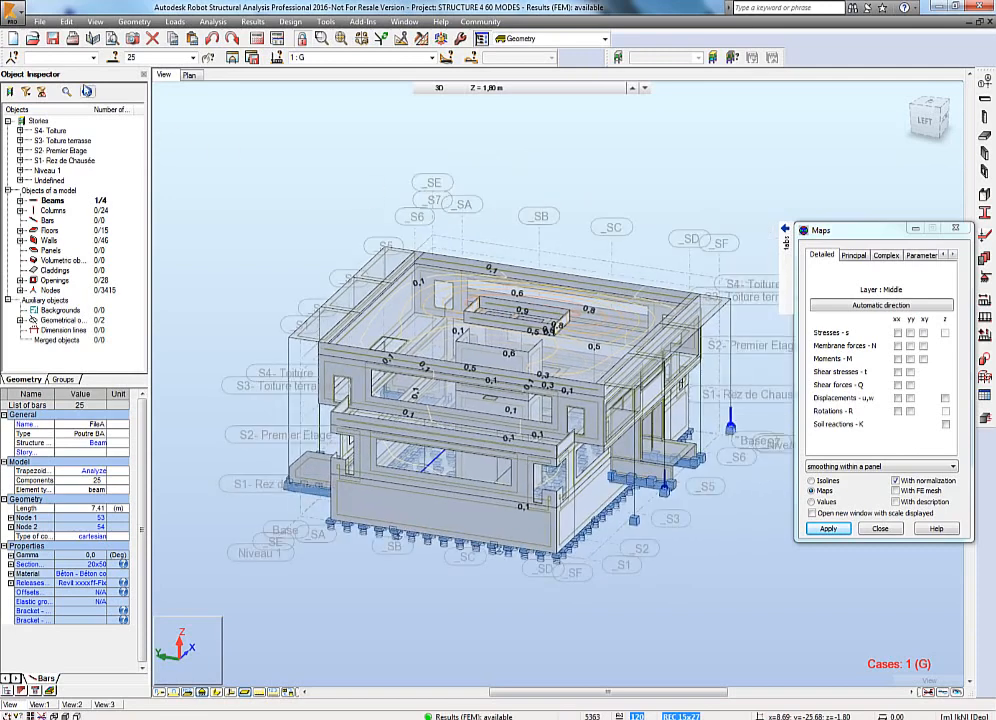
Open Printout Composition and add the Structure View to the report.
left_click(38, 21)
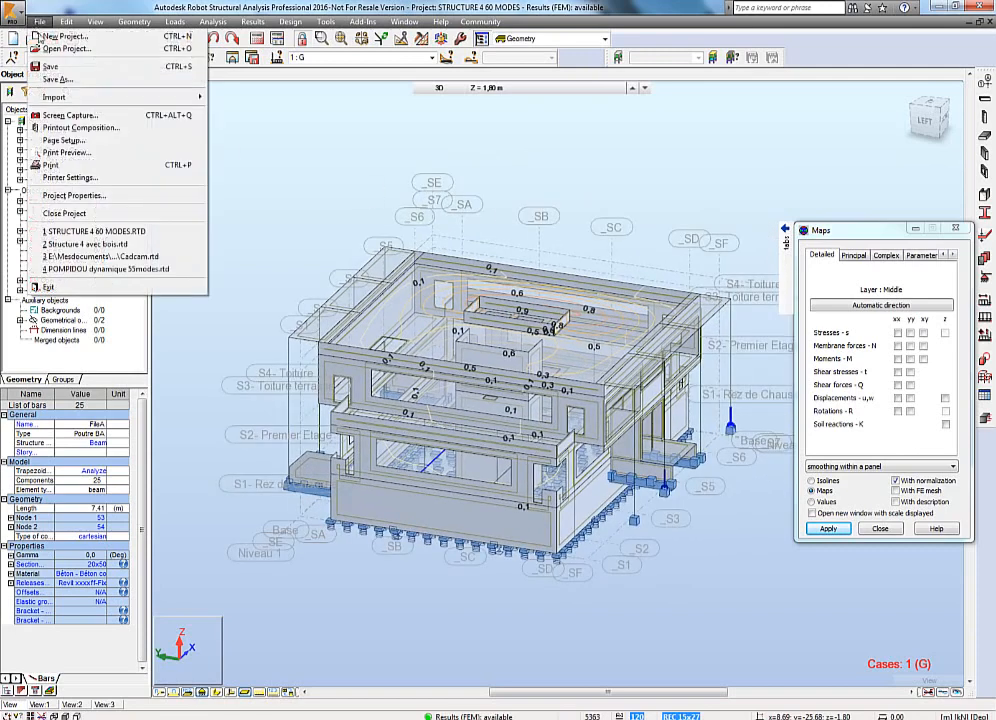
left_click(83, 128)
left_click(395, 308)
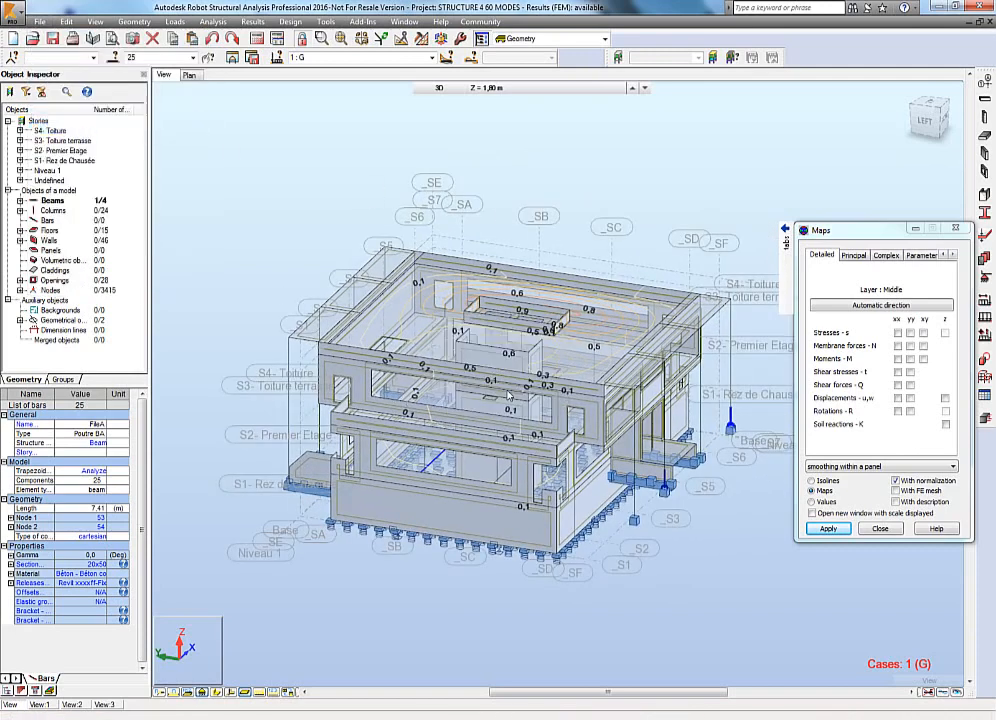
left_click(29, 31)
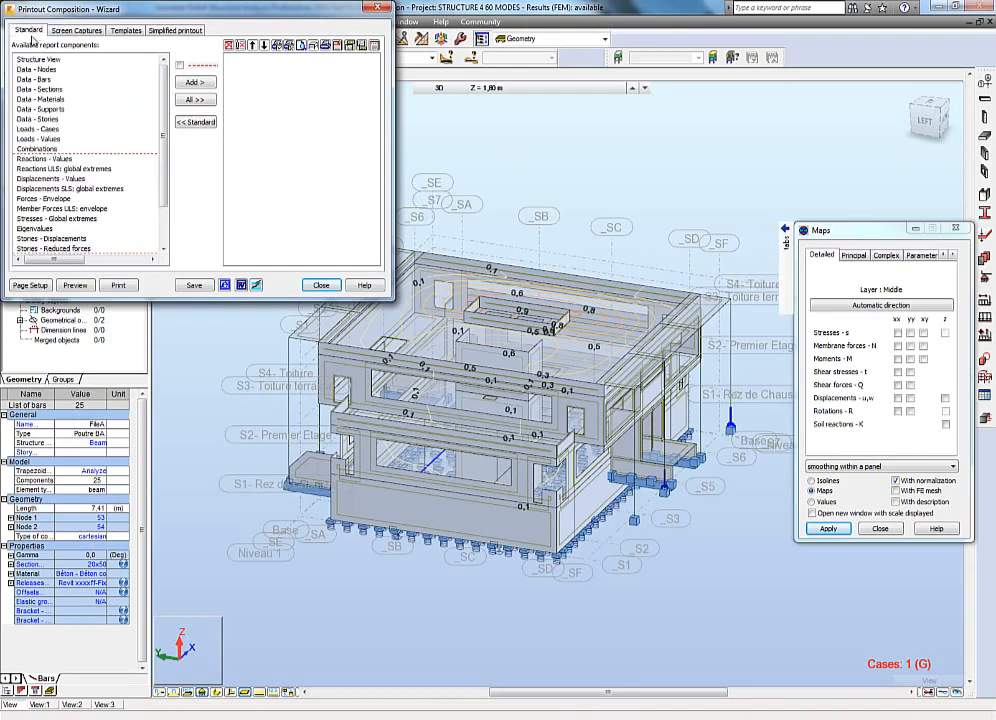
left_click(40, 59)
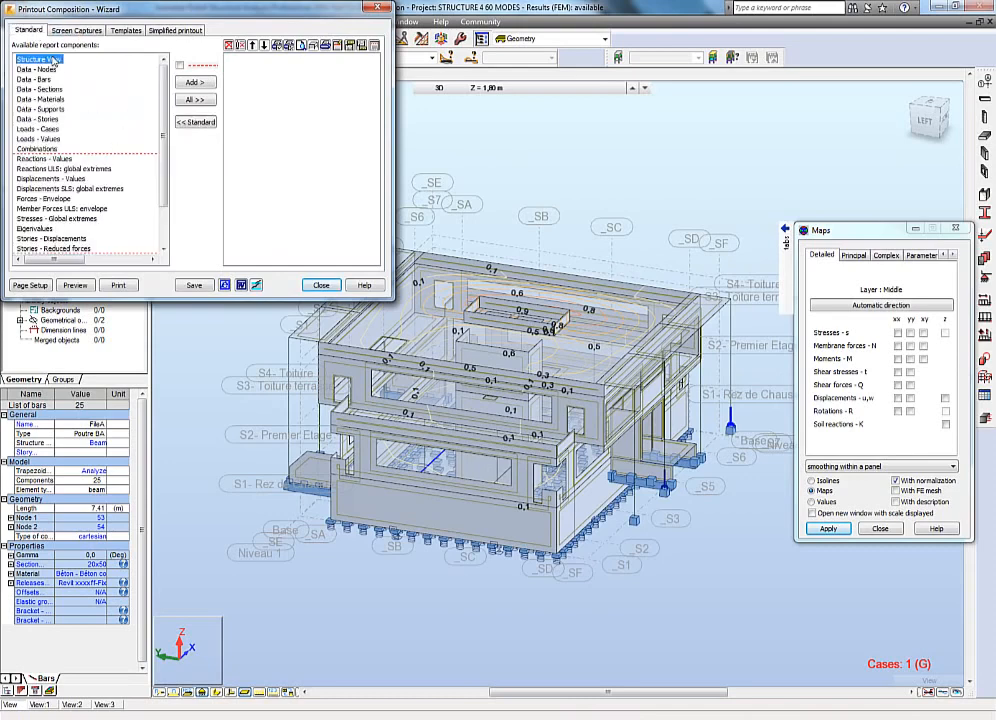
left_click(203, 84)
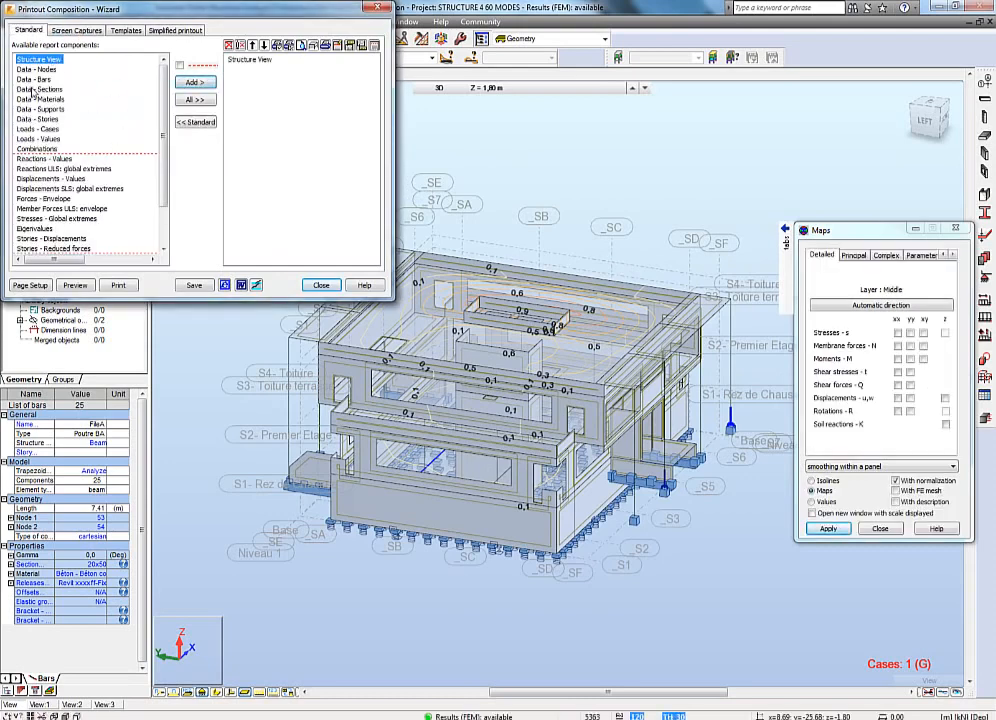
Add all saved screen captures to the printout composition.
left_click(55, 31)
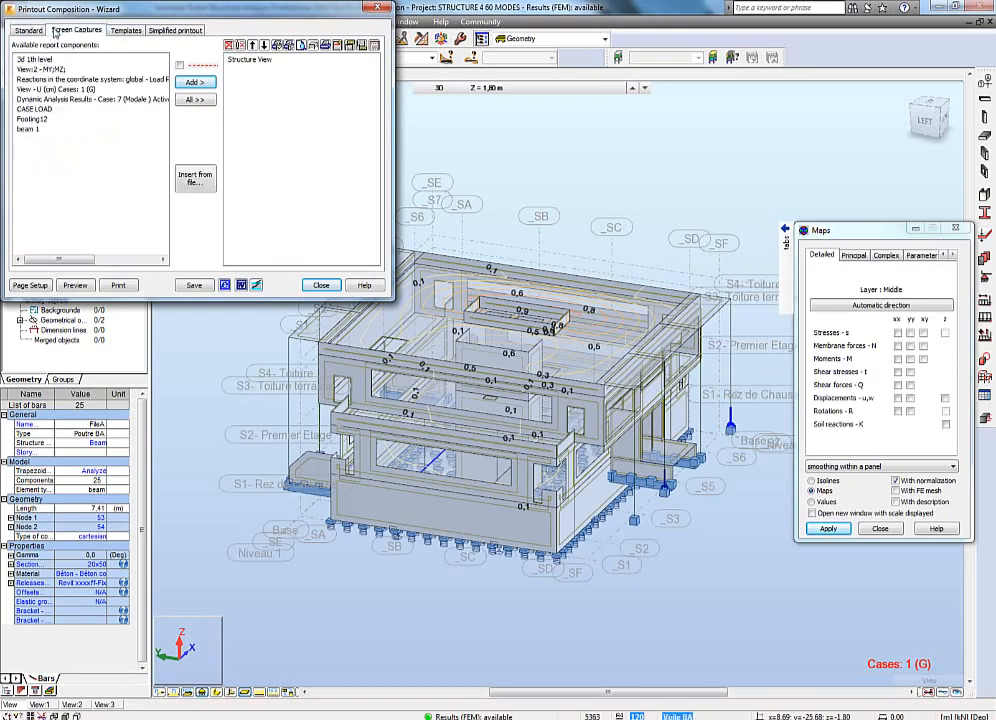
left_click(29, 128, "shift")
left_click(183, 85)
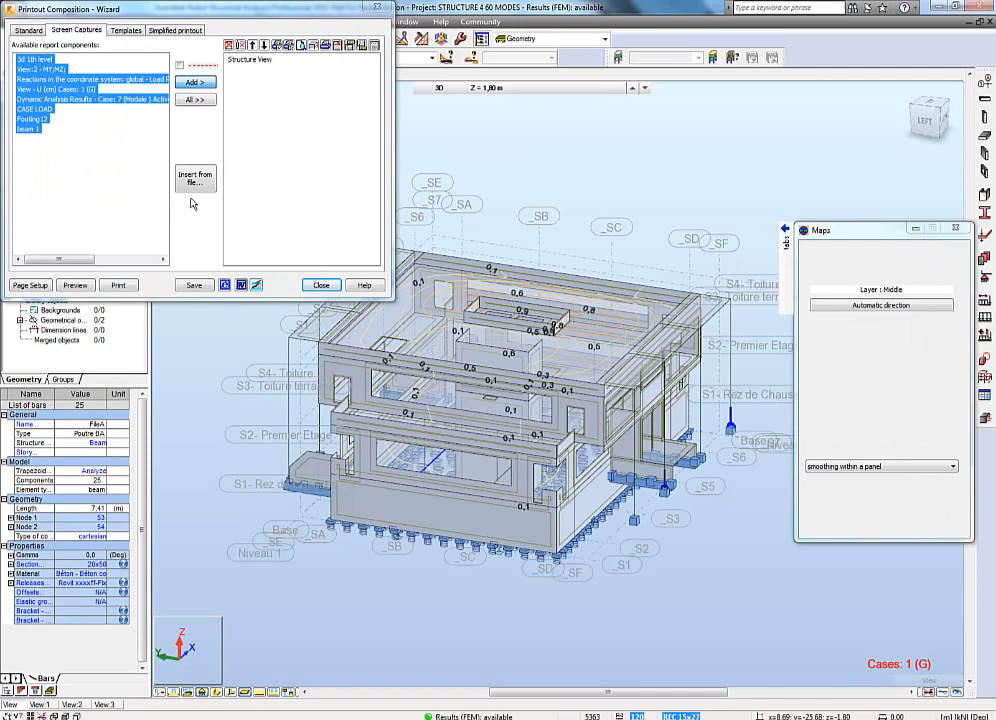
Add the Connection Verification standard component to the printout composition.
left_click(24, 29)
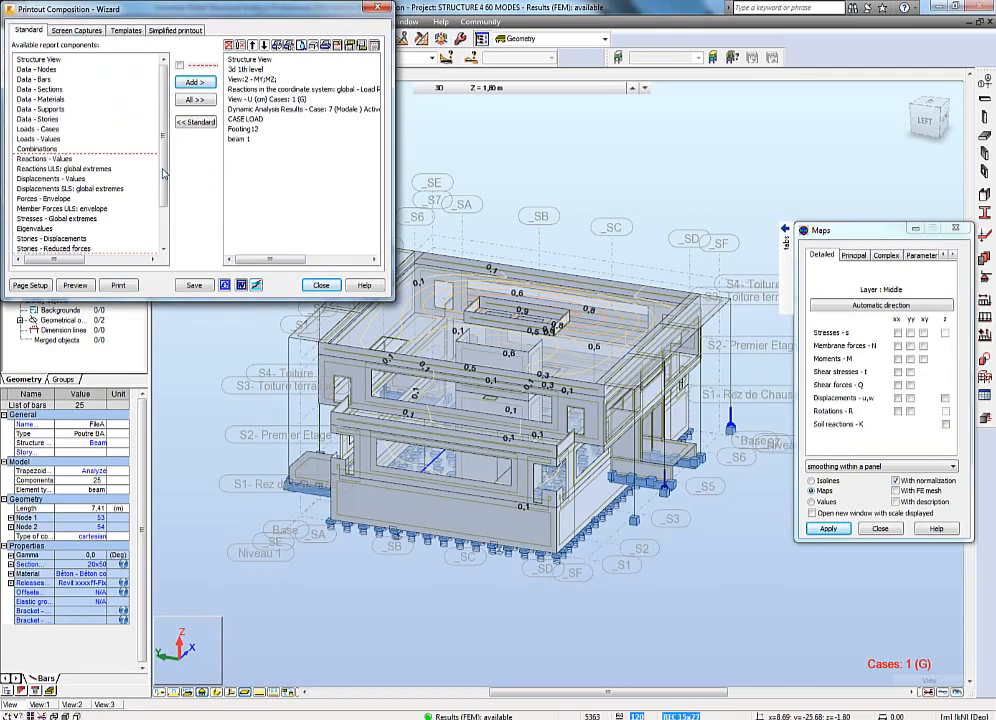
scroll(163, 174, "down", 2)
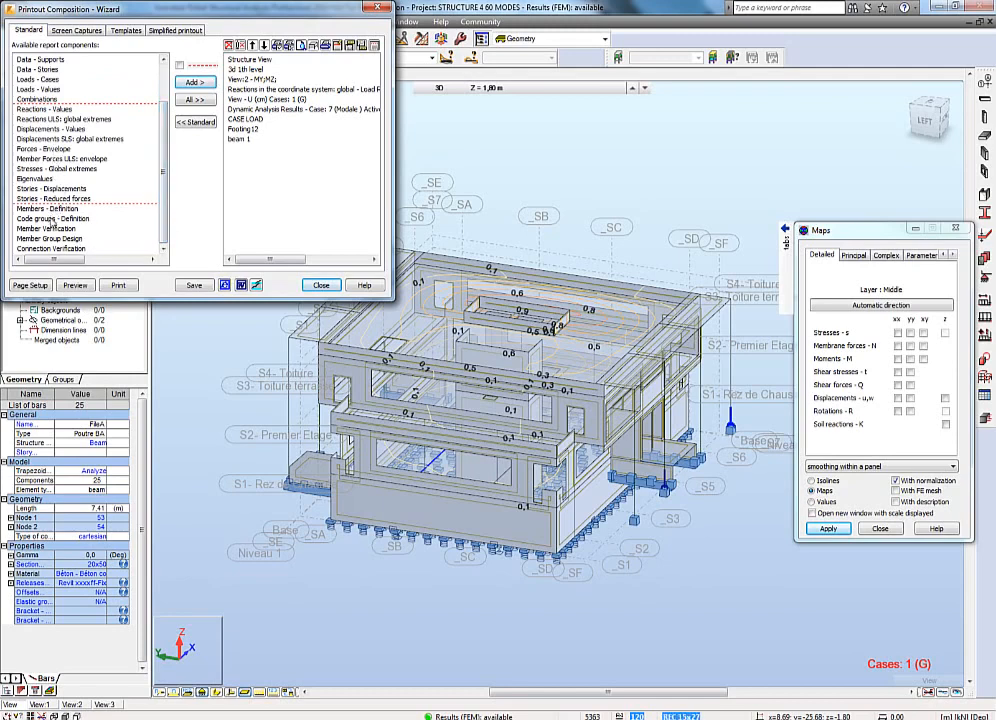
left_click(72, 218)
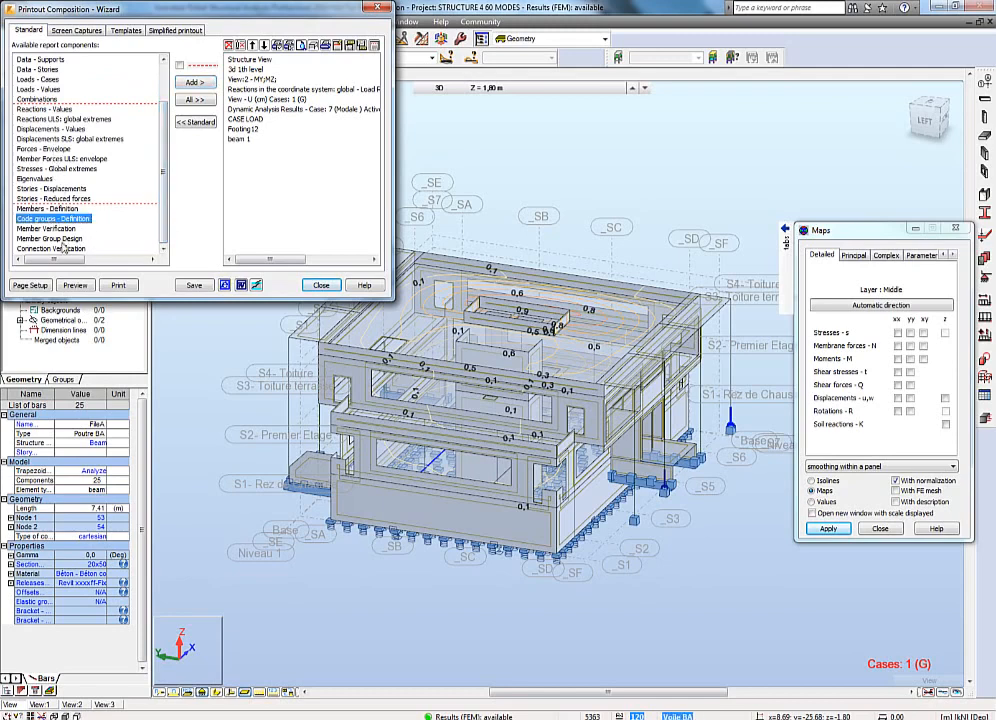
left_click(62, 249)
left_click(195, 82)
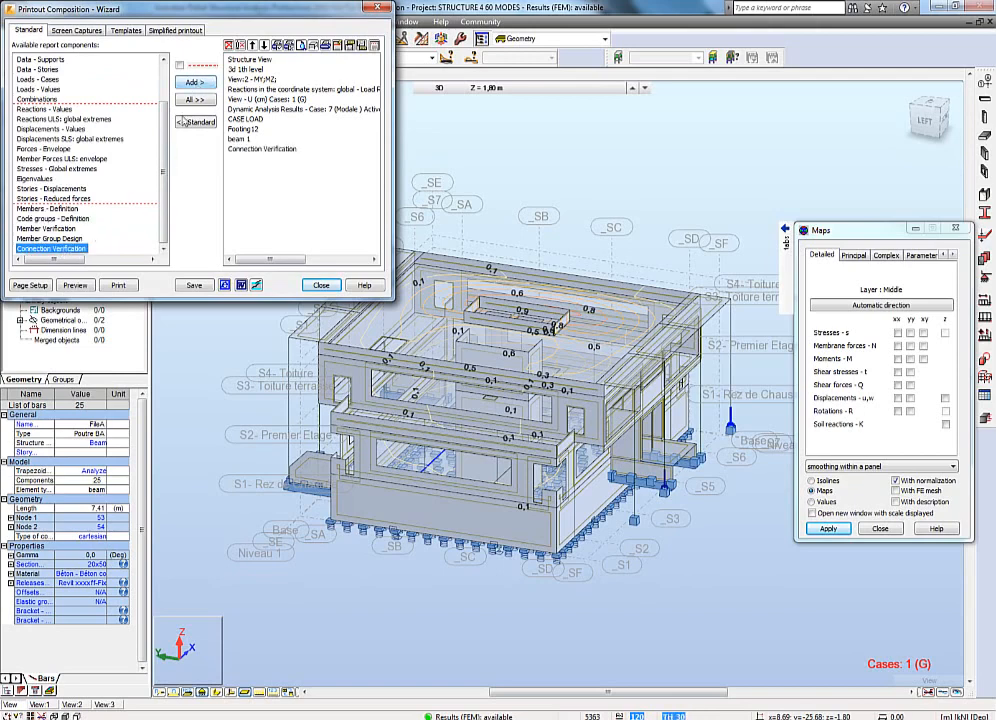
Add the Member Verification standard component to the printout composition.
left_click(46, 229)
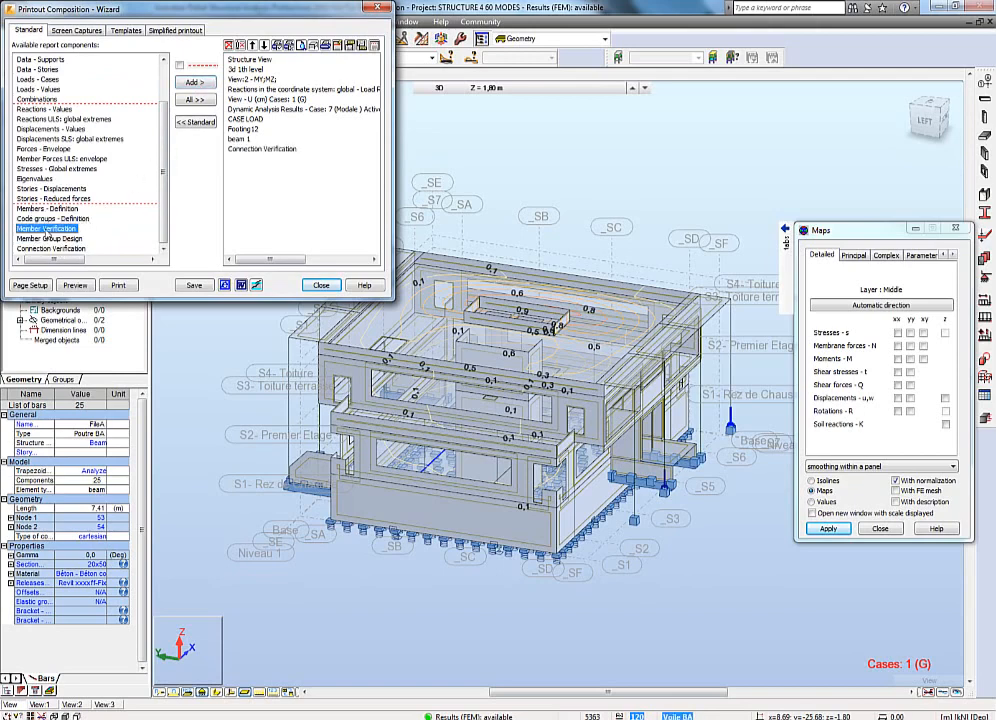
left_click(196, 83)
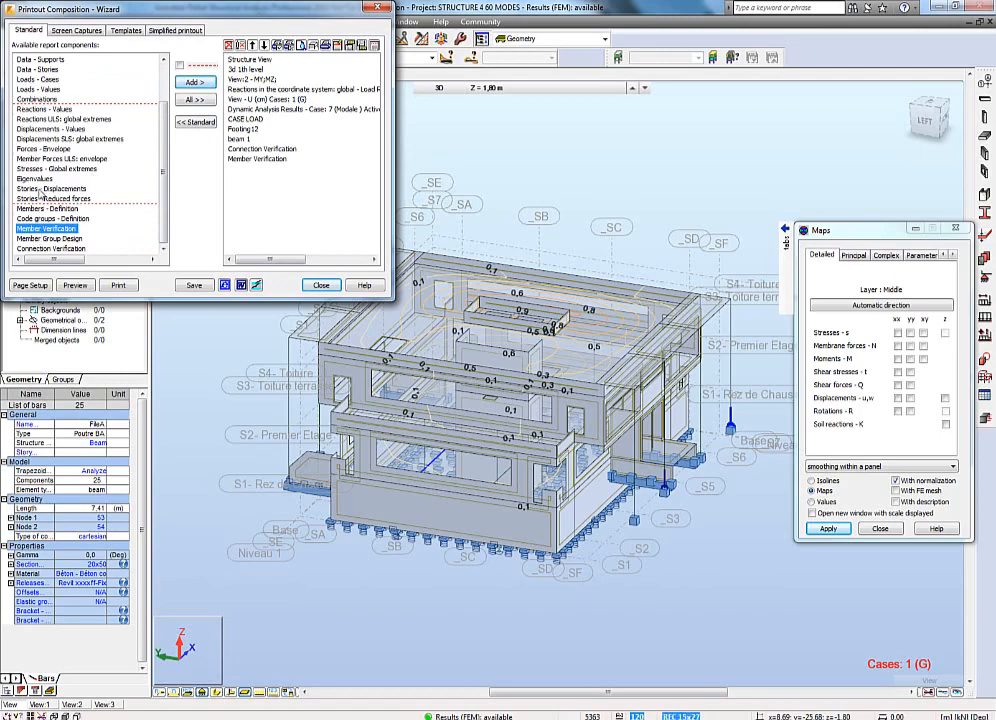
left_click(62, 30)
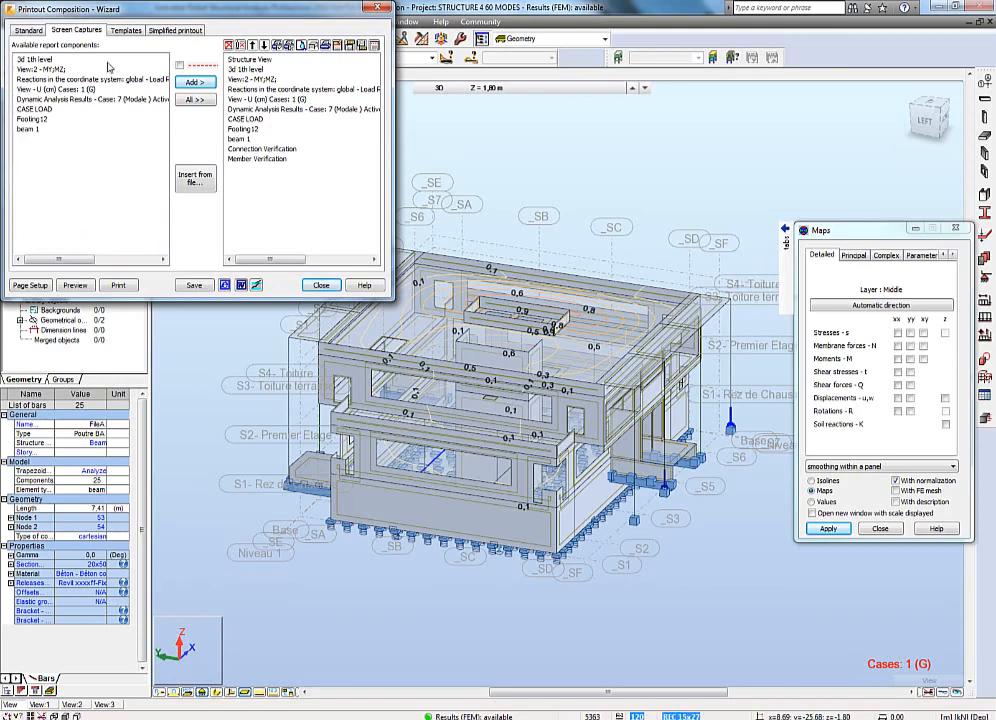
Create a new printout template from the current composition, naming it with the author's first name followed by type1.
left_click(124, 31)
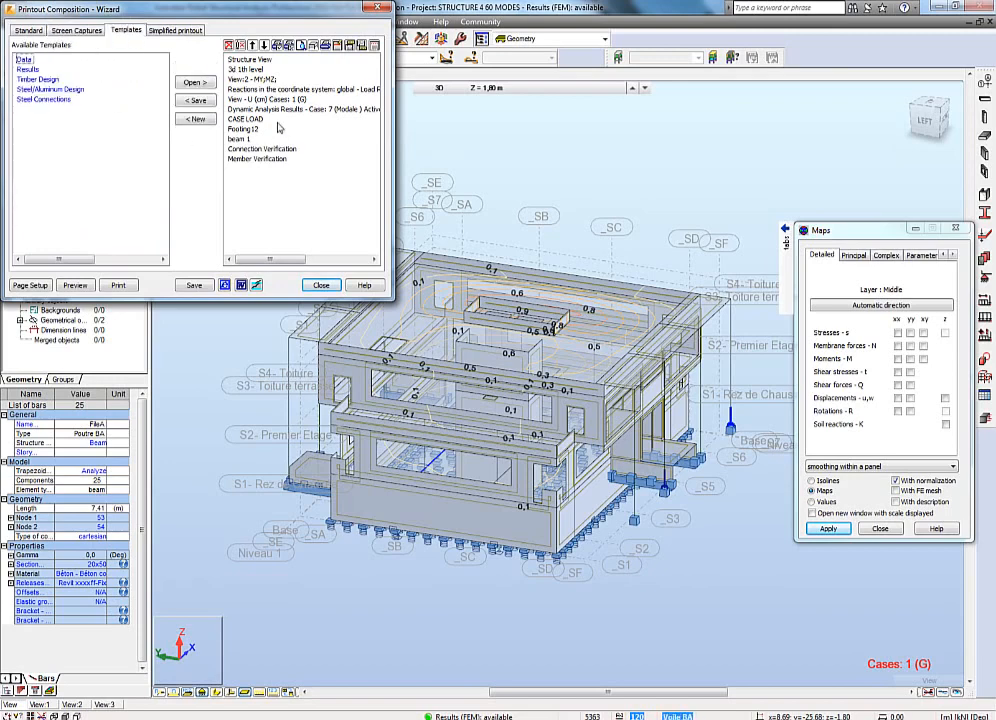
left_click(196, 119)
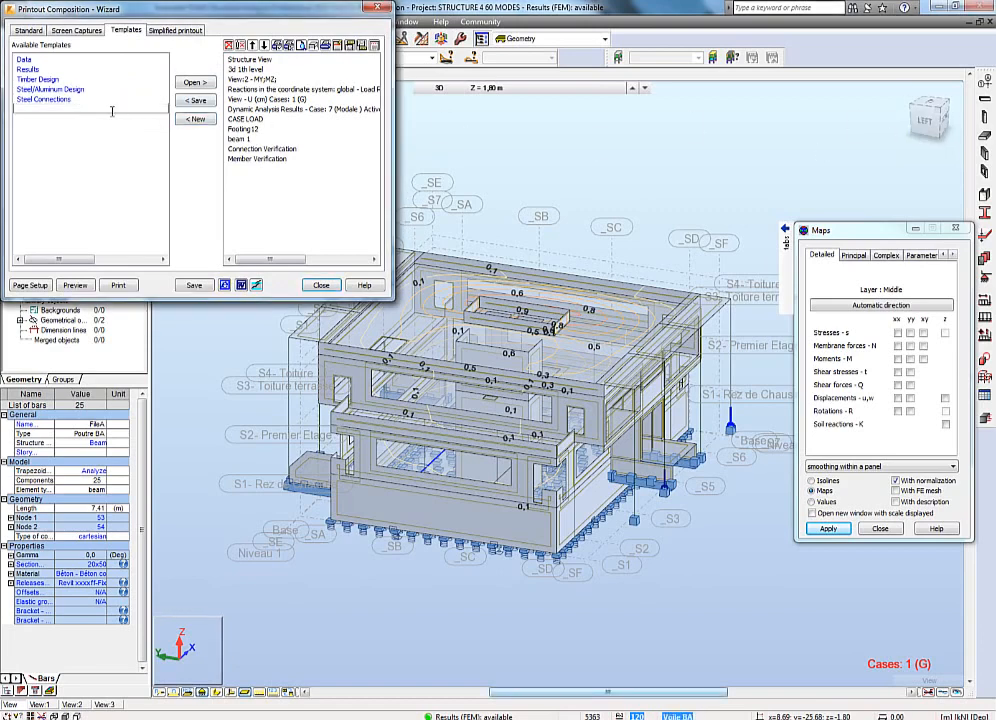
type("phane type")
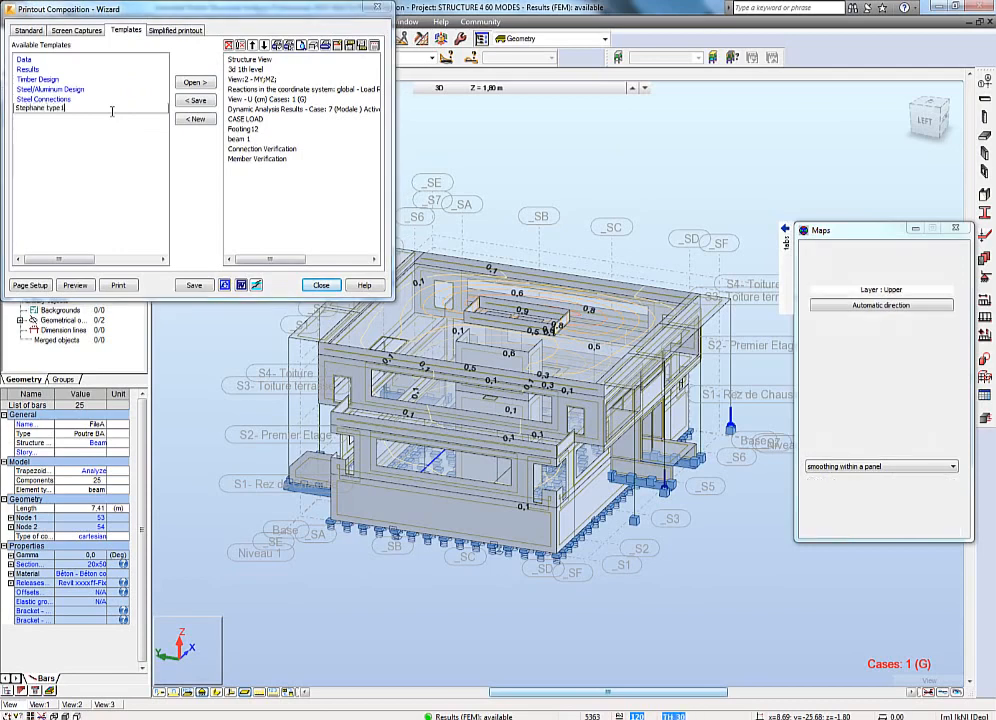
key("Return")
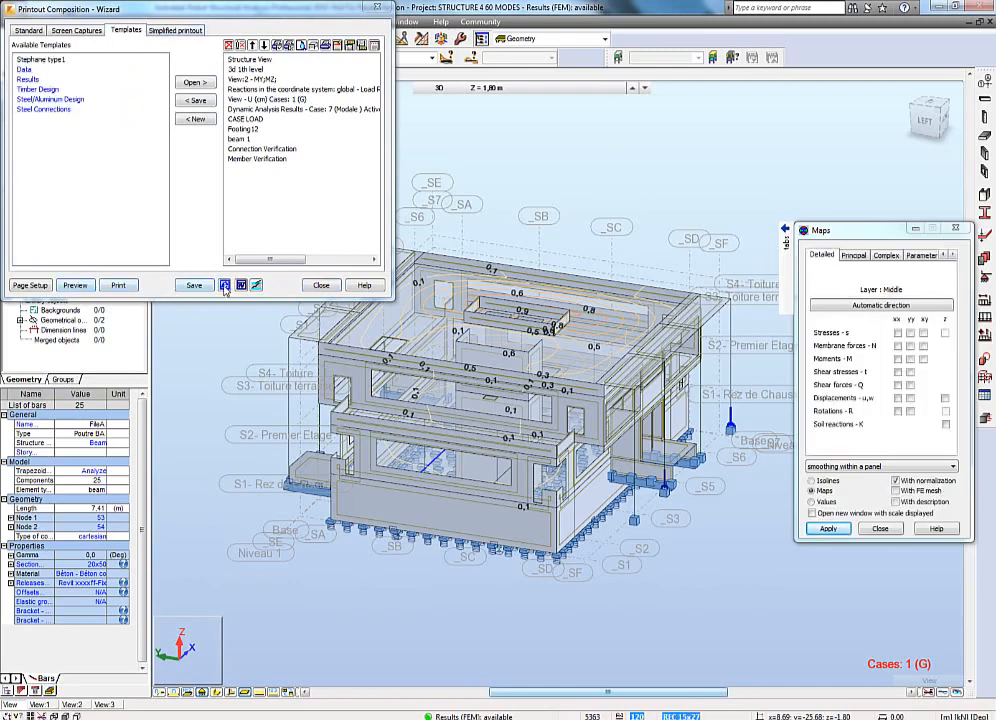
Preview the composed printout report and page through its first pages.
left_click(27, 31)
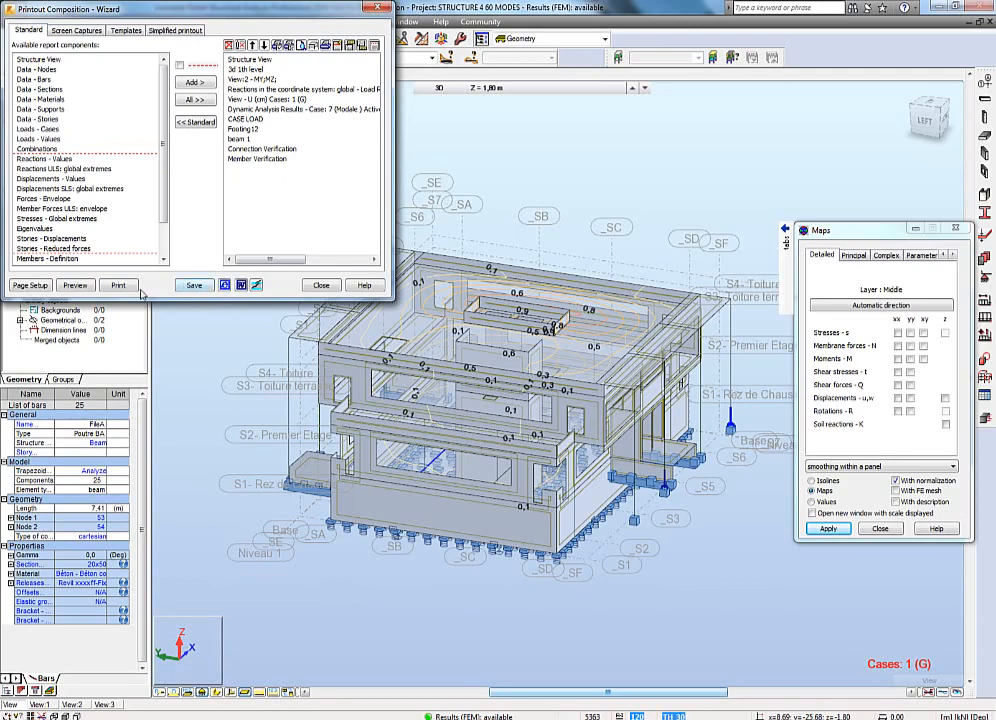
left_click(75, 285)
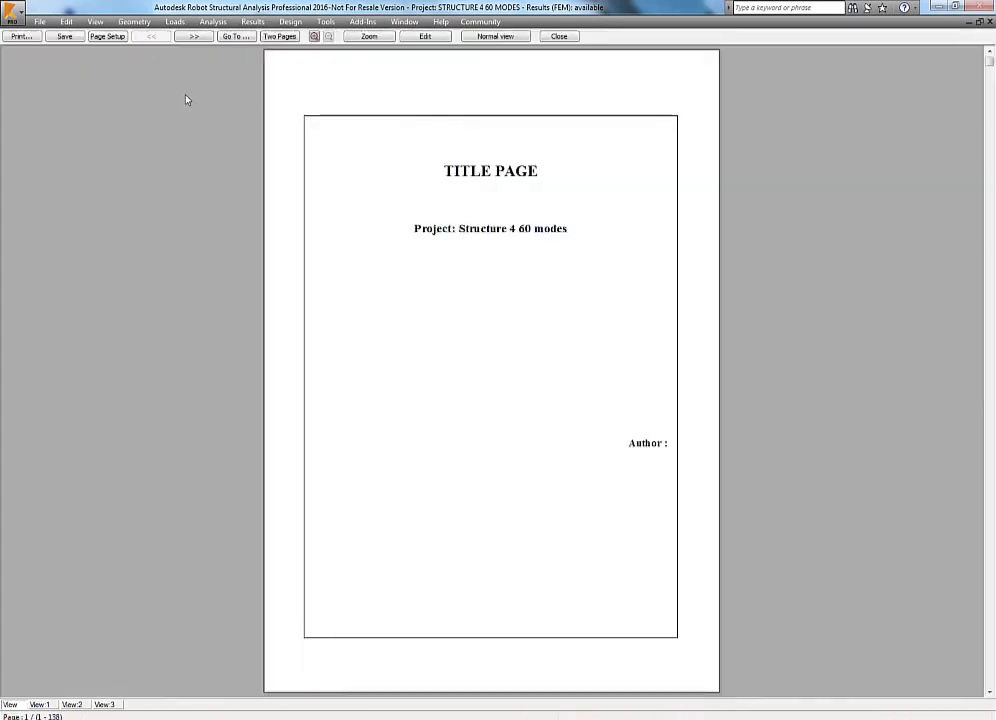
left_click(205, 38)
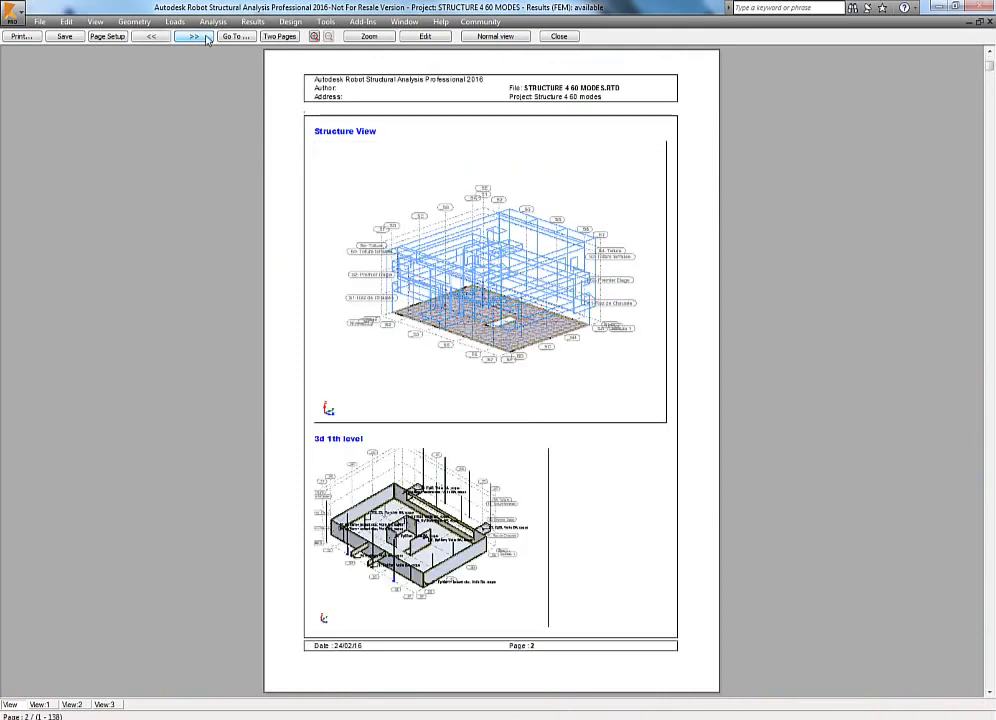
left_click(205, 38)
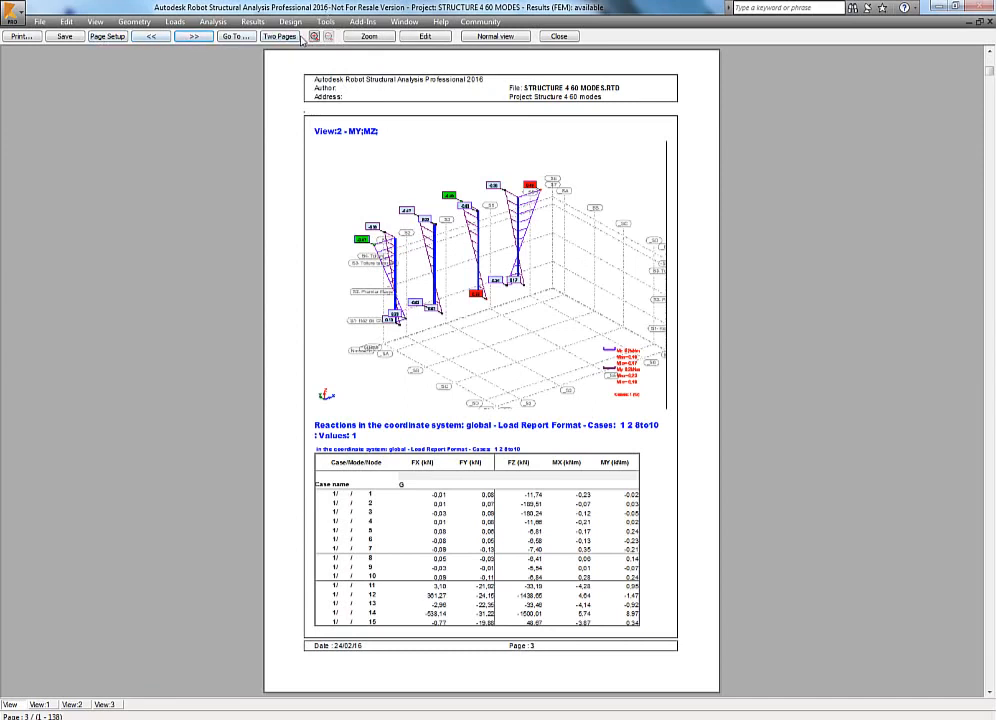
Edit the page-3 moment diagram view, activating deformation with constant scale in the maps settings, and return to the preview.
left_click(418, 38)
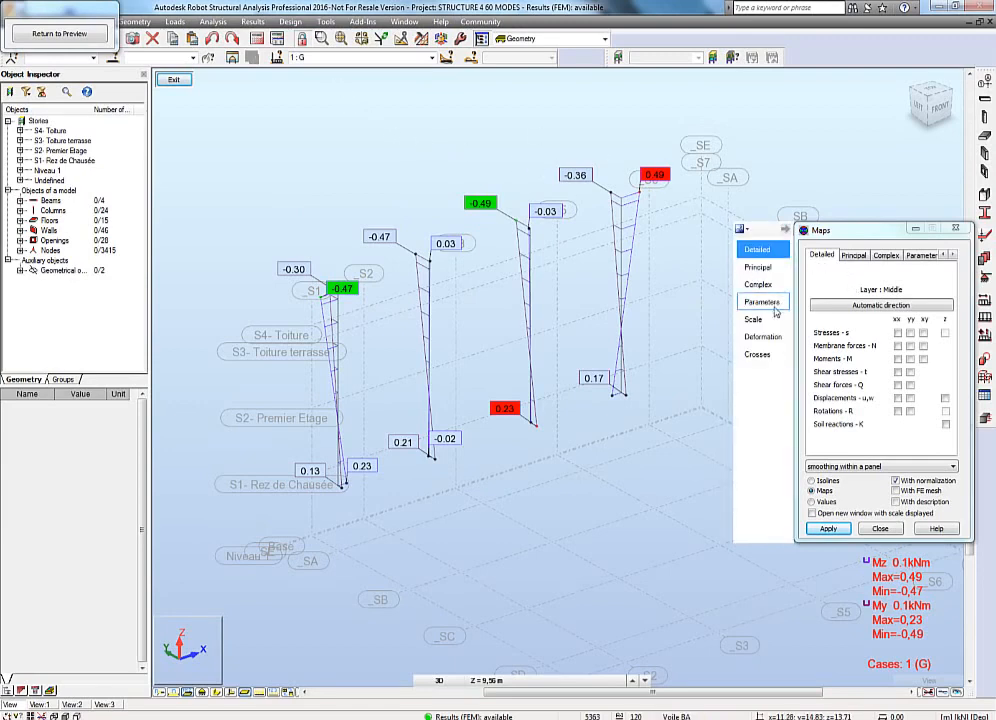
left_click(764, 337)
left_click(820, 306)
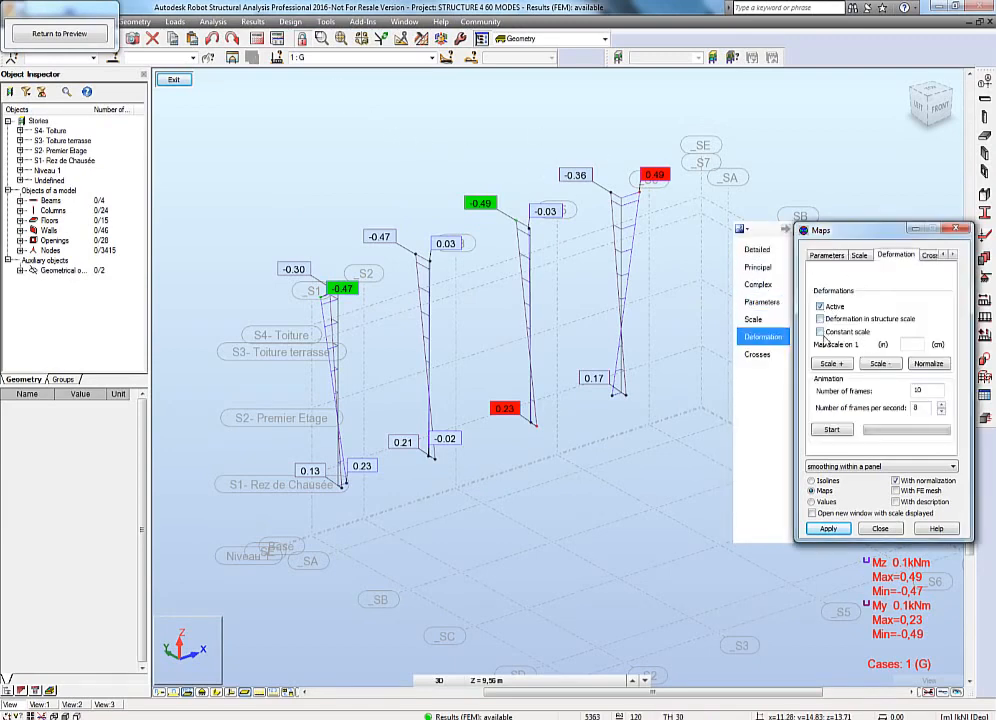
left_click(820, 331)
left_click(828, 528)
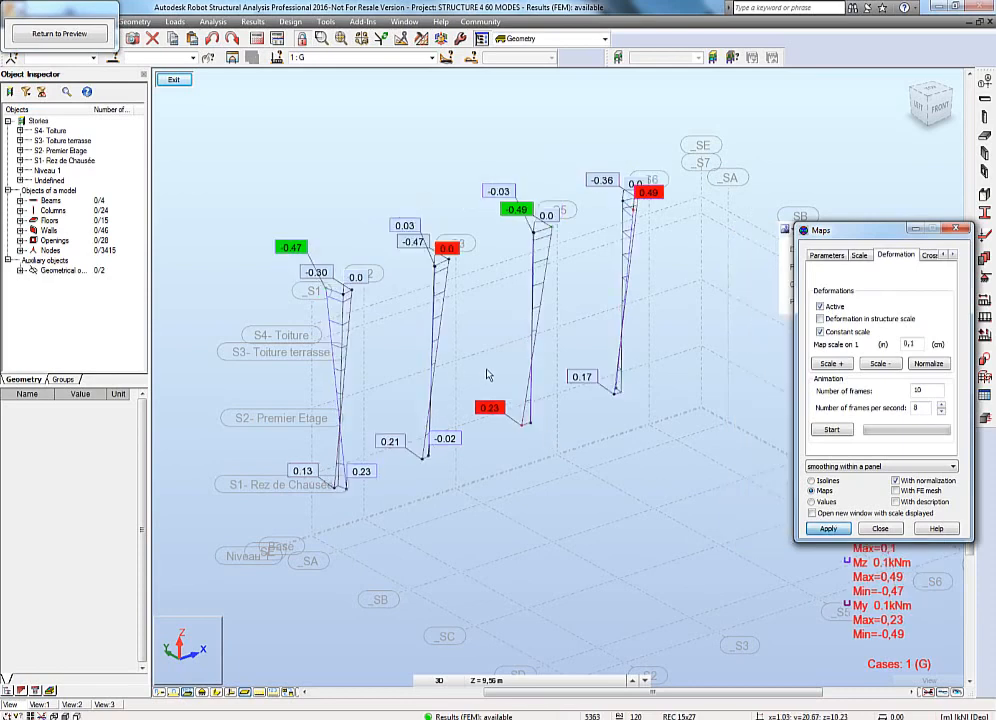
left_click(106, 33)
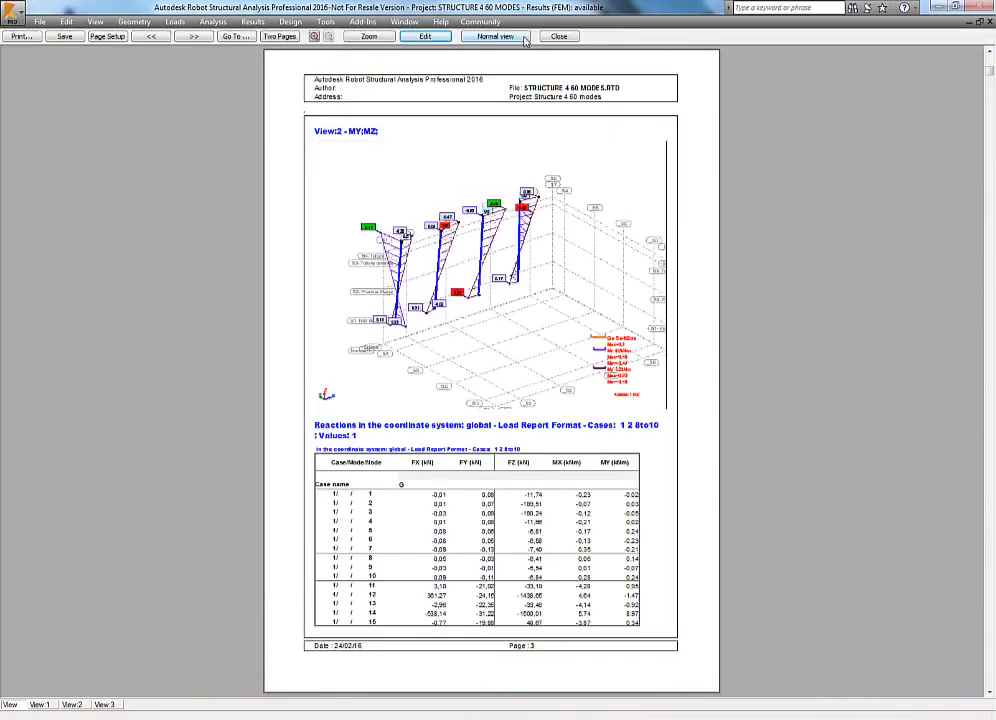
Toggle the preview between simplified and normal view and page through the report to its last pages.
left_click(524, 39)
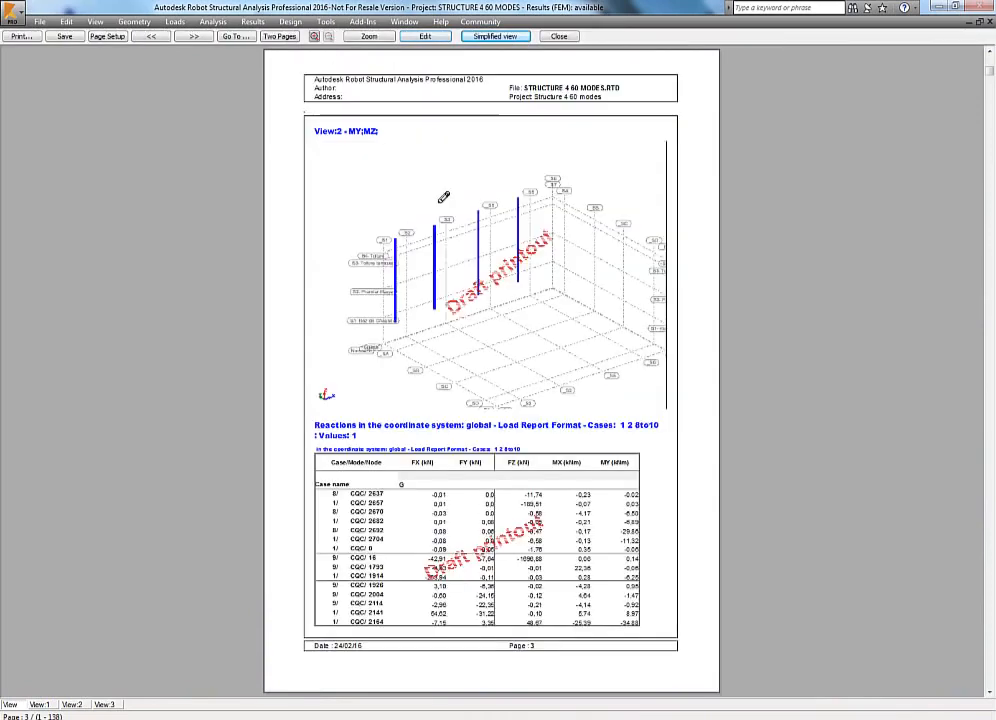
left_click(495, 38)
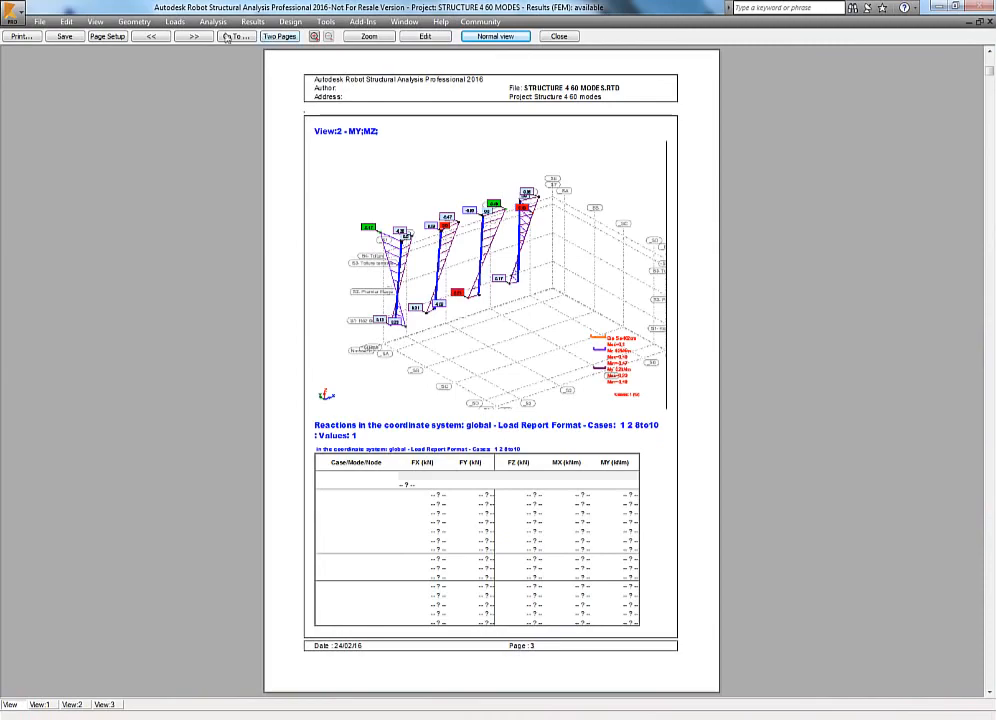
left_click(193, 37)
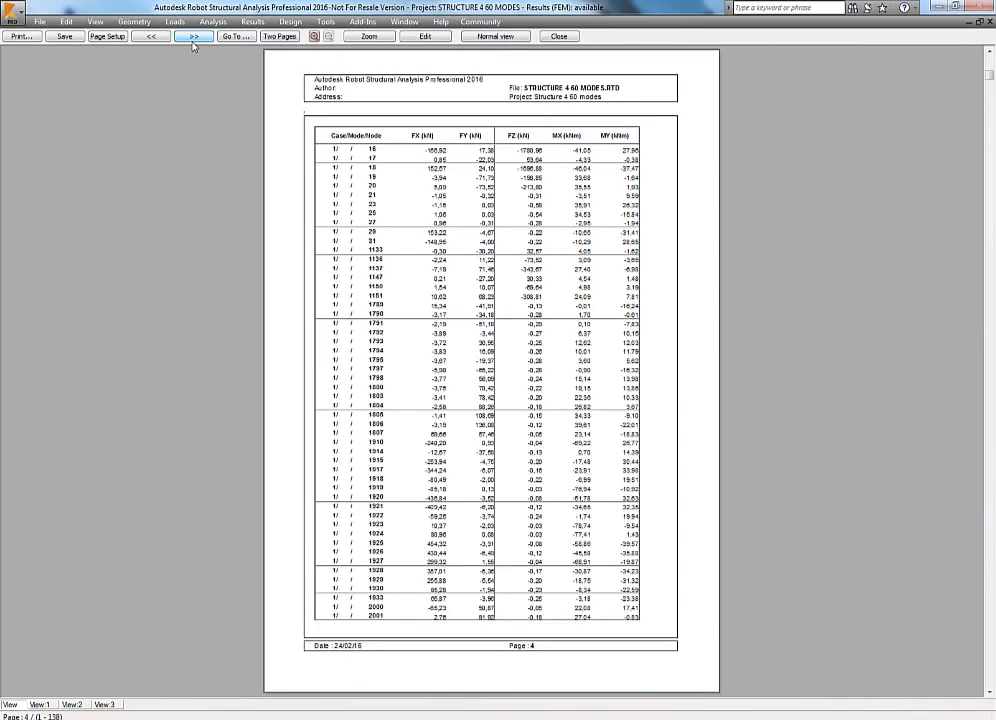
left_click(193, 38)
left_click(193, 38)
left_click(193, 38)
left_click(193, 38)
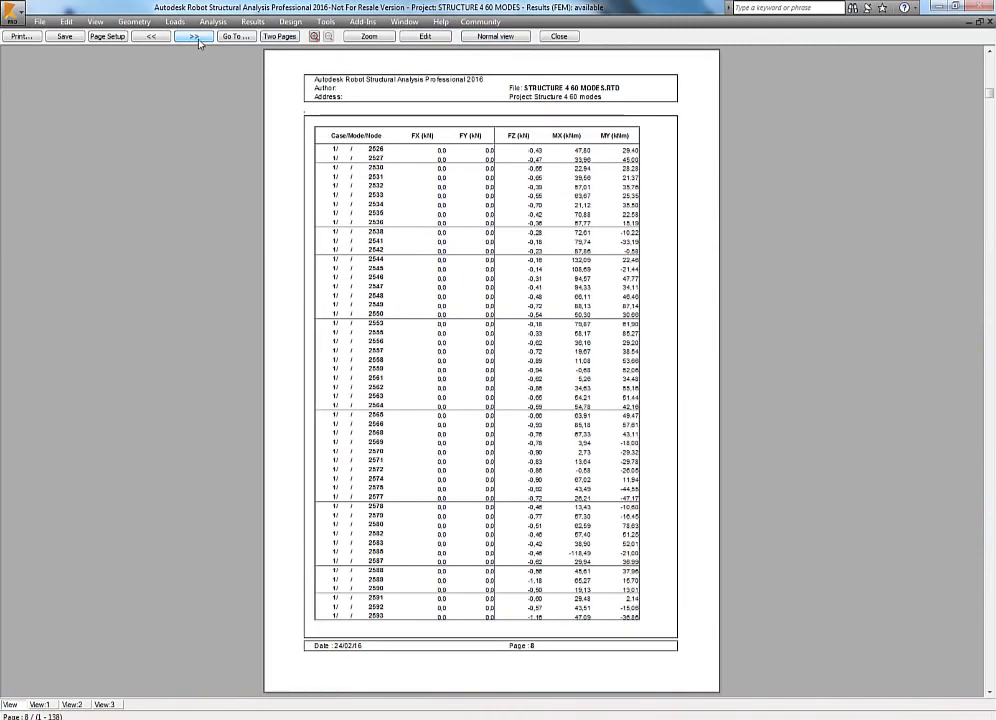
left_click(193, 38)
left_click(193, 38)
left_click(193, 38)
left_click(193, 38)
left_click(193, 38)
left_click(193, 38)
left_click(193, 38)
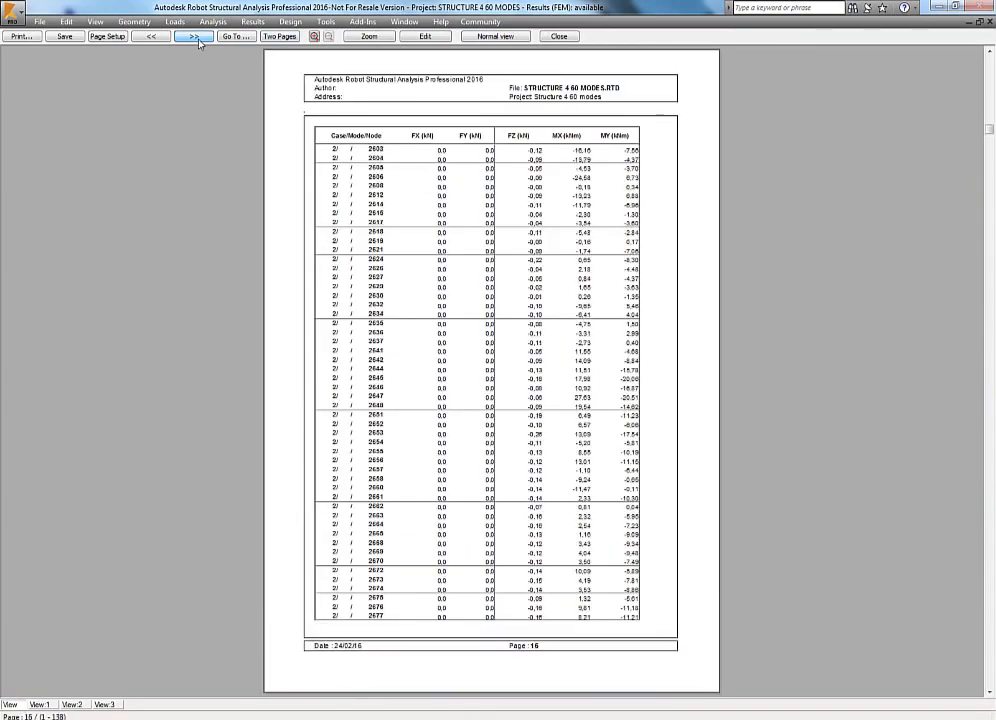
left_click(193, 38)
left_click(193, 38)
left_click(193, 38)
left_click(193, 38)
left_click(193, 38)
left_click(193, 38)
left_click(193, 38)
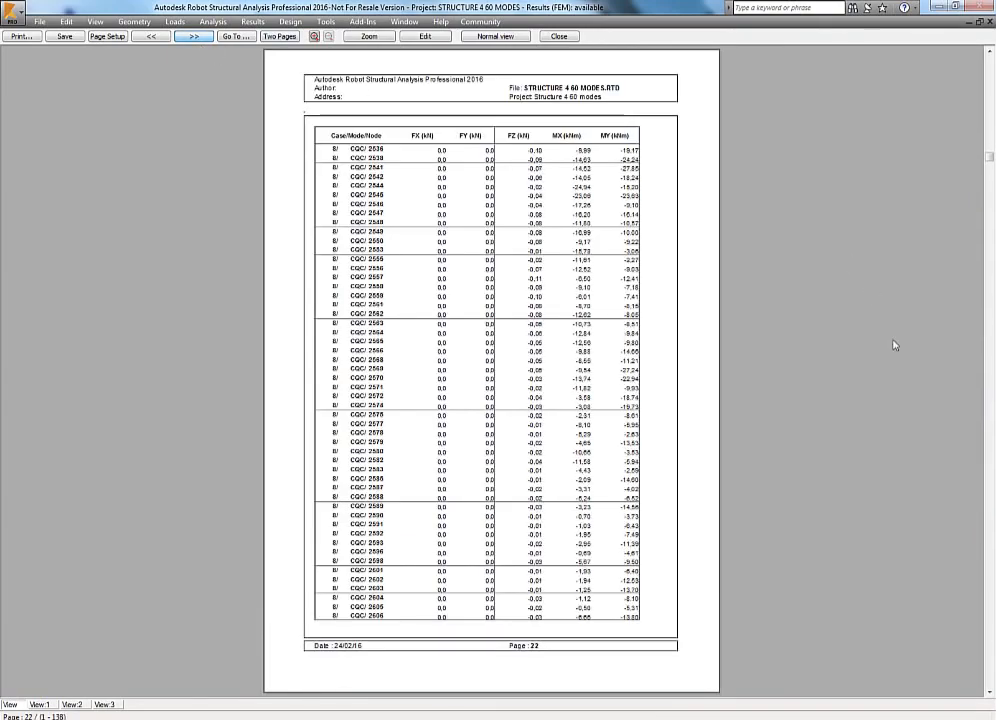
left_click(988, 542)
left_click(988, 546)
left_click(988, 548)
left_click(988, 550)
left_click(988, 550)
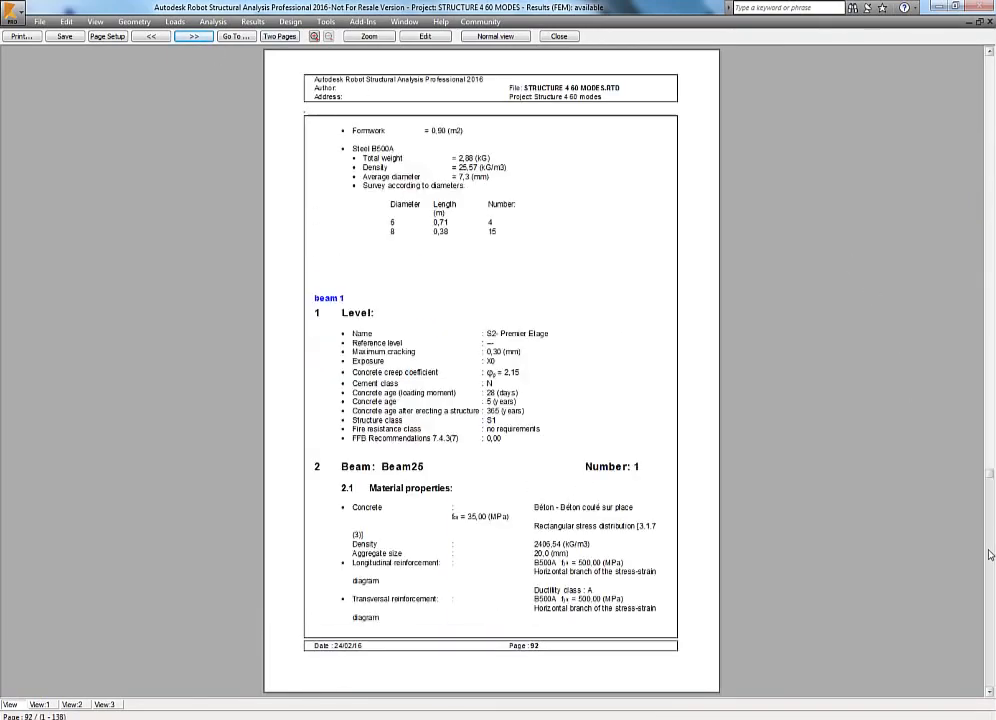
left_click(989, 554)
left_click(989, 554)
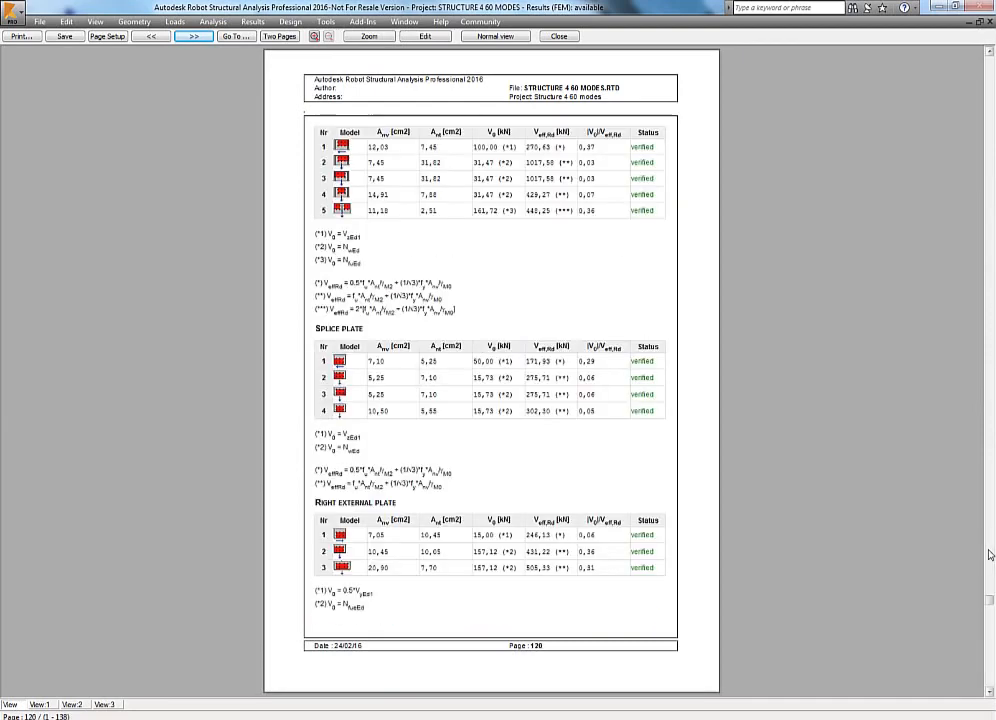
left_click(989, 554)
left_click(989, 554)
left_click(989, 554)
left_click(990, 656)
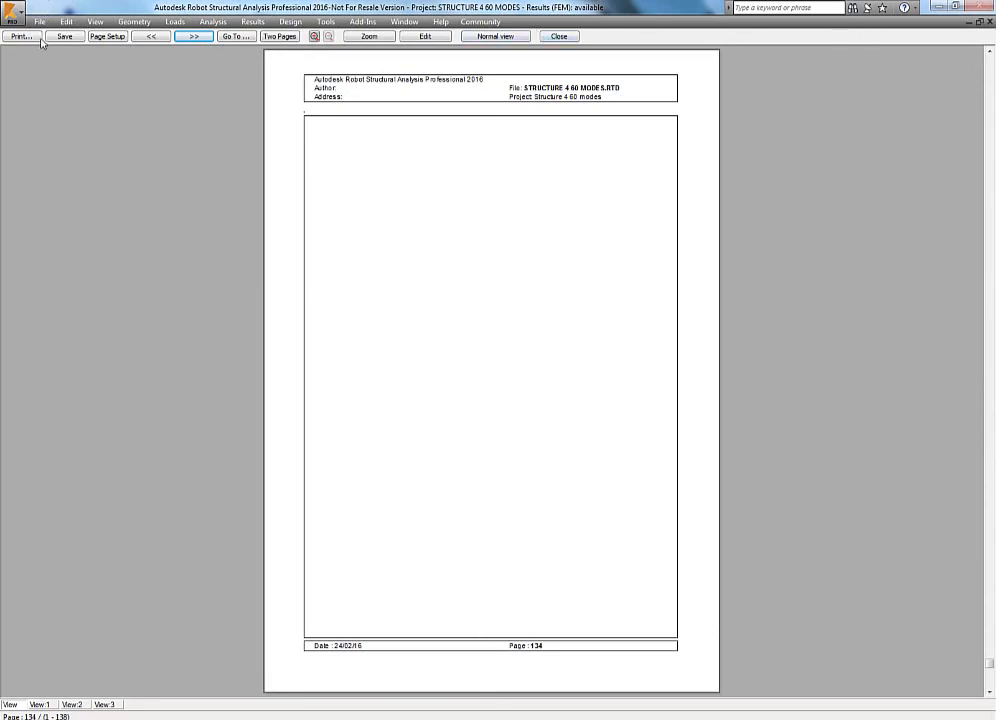
Close the preview and open the page setup, reviewing its margins and header/footer settings.
left_click(558, 37)
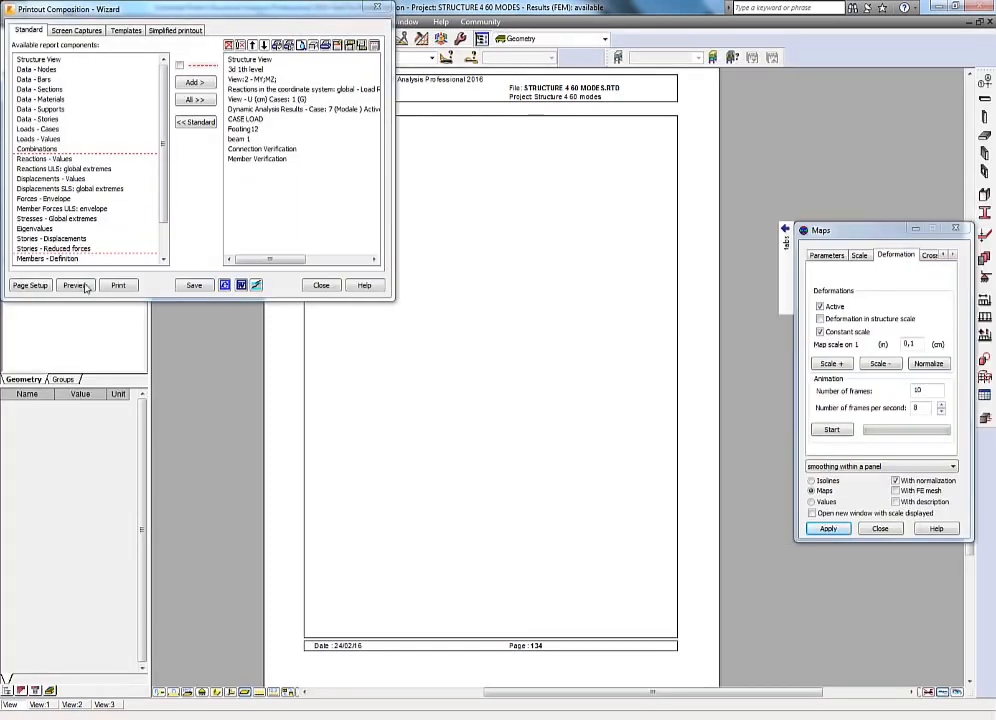
left_click(31, 286)
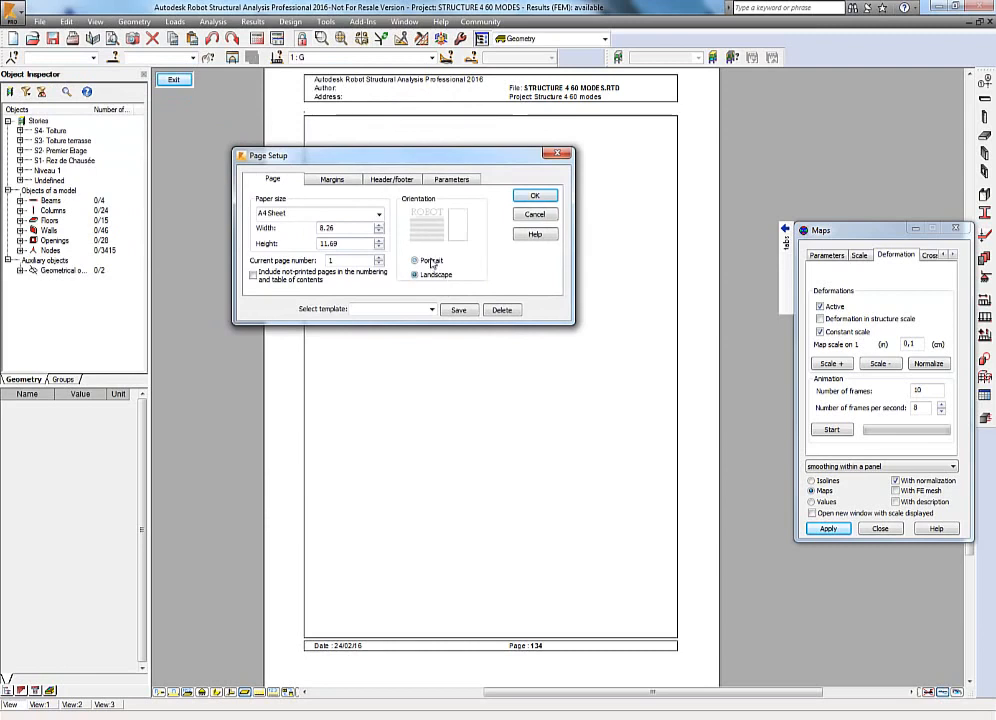
left_click(328, 182)
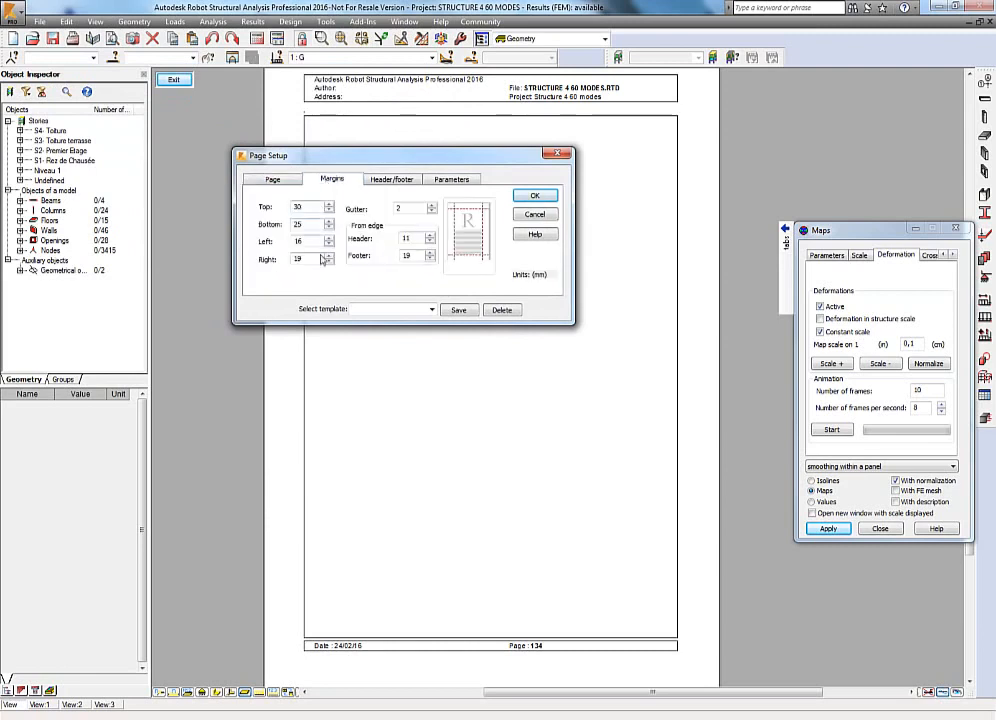
left_click(390, 180)
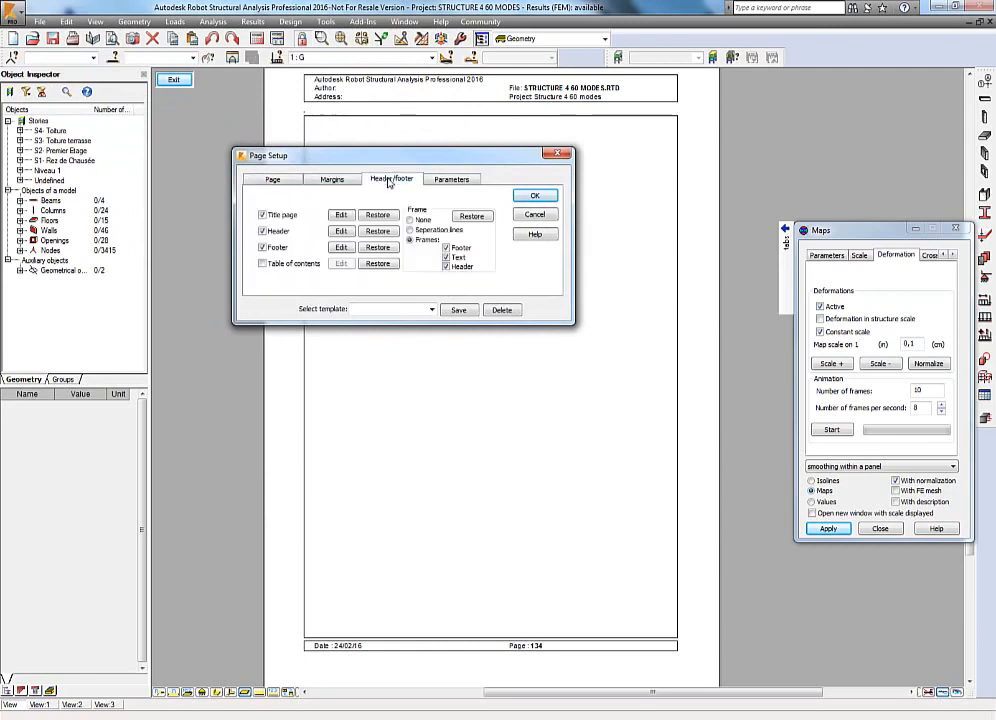
Open the title page for editing, browse the object insertion options, and close it without changes.
left_click(340, 216)
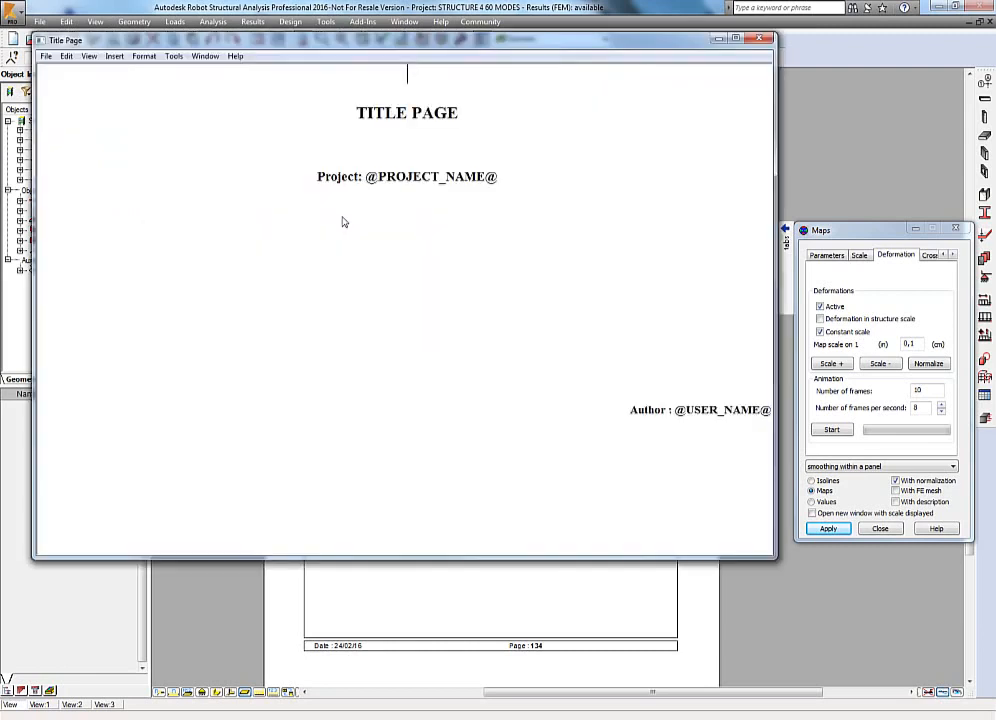
left_click(112, 56)
left_click(130, 86)
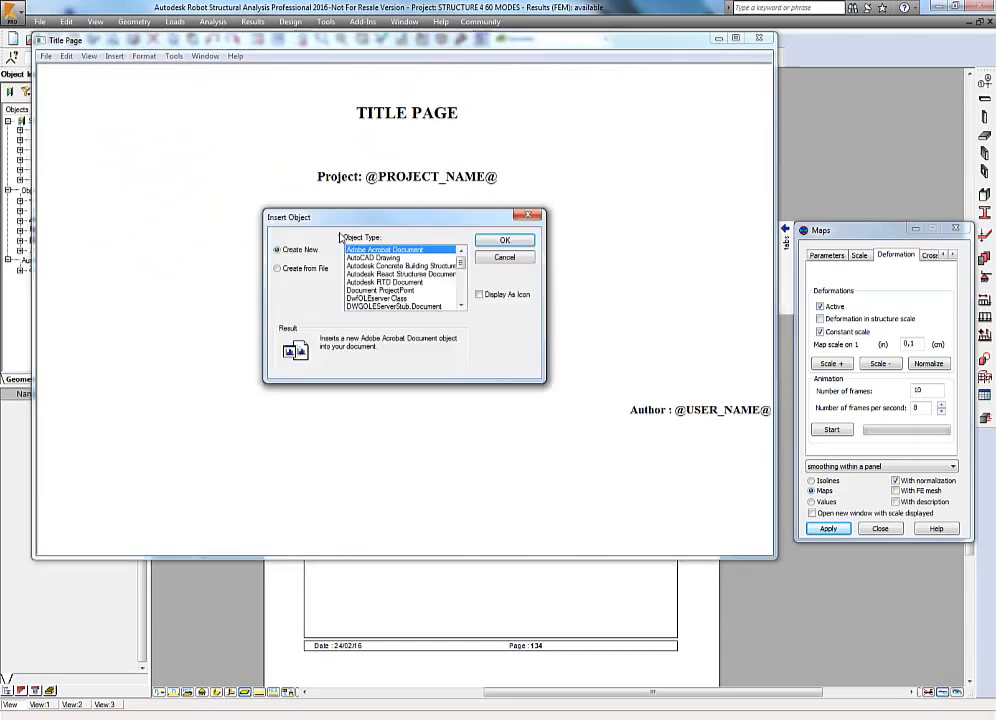
left_click(518, 257)
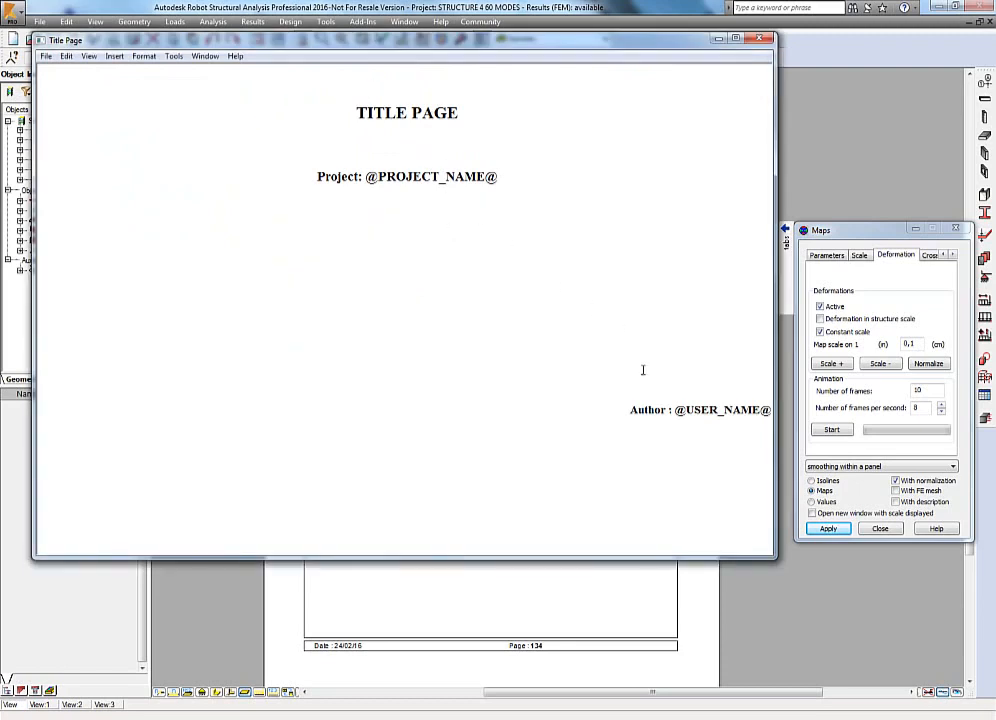
left_click_drag(507, 180, 386, 177)
double_click(403, 245)
left_click(759, 38)
Review the list of parameter variables in the page setup.
left_click(451, 179)
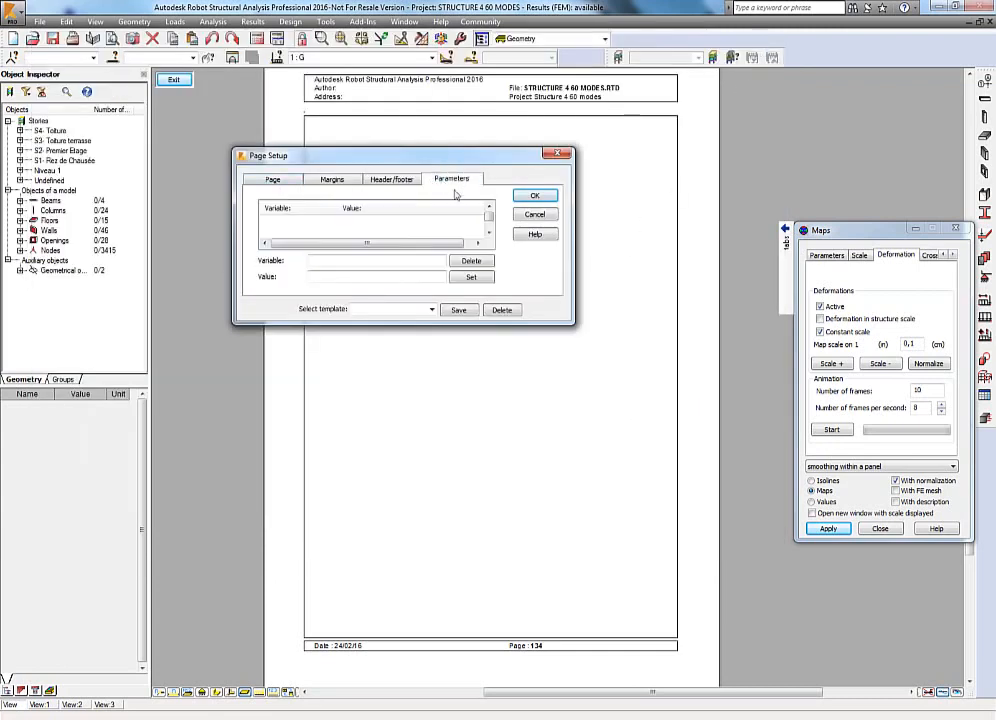
left_click(489, 232)
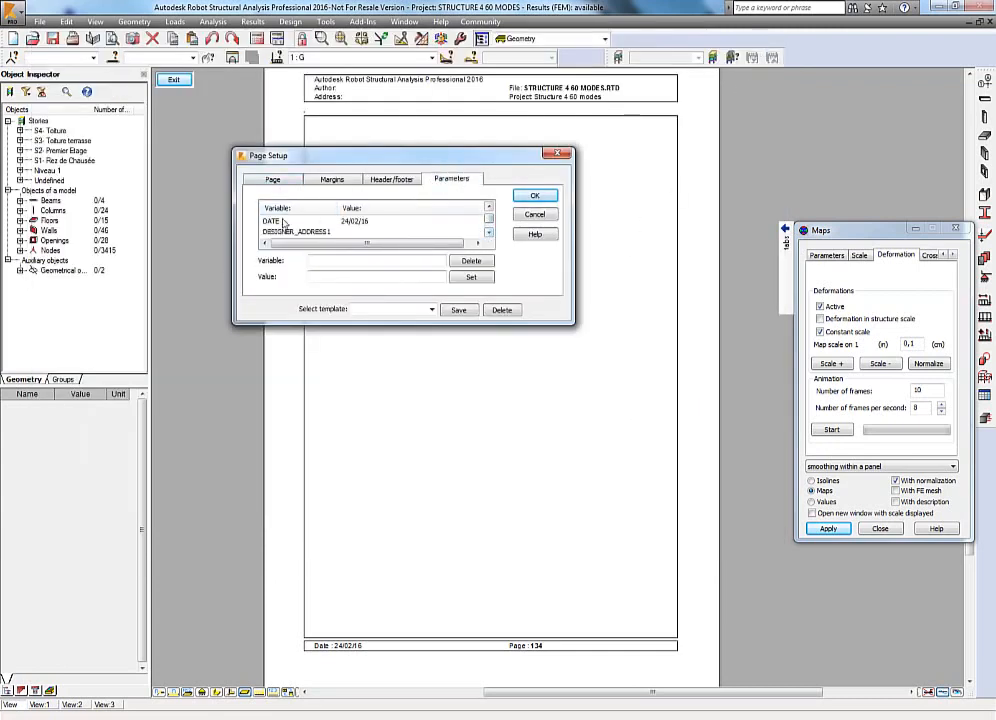
left_click(489, 232)
left_click(489, 232)
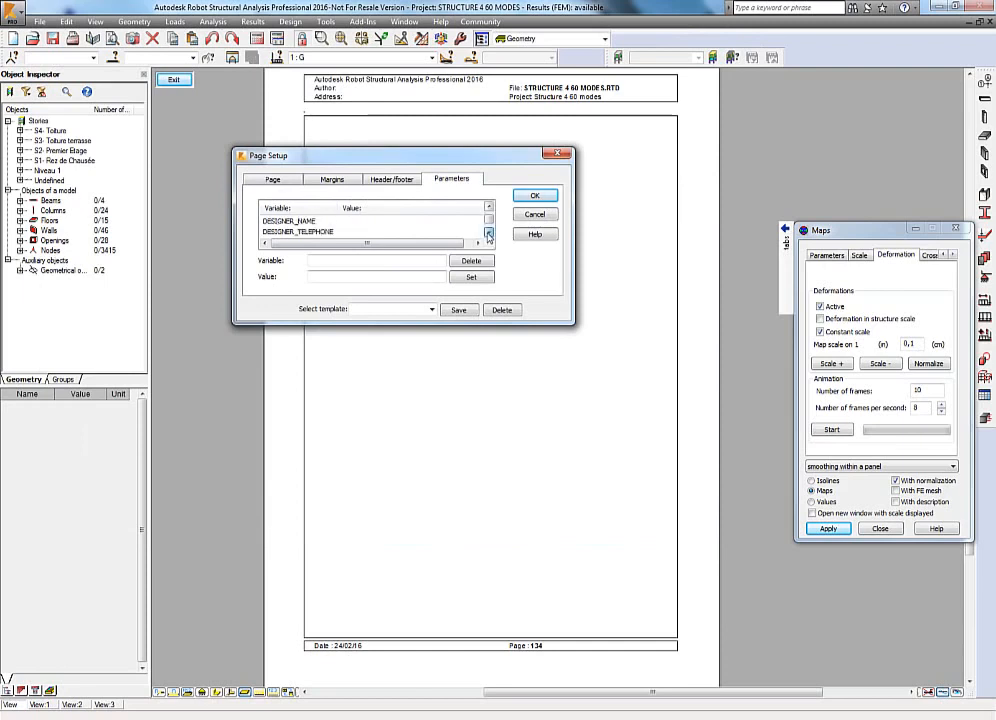
left_click(489, 232)
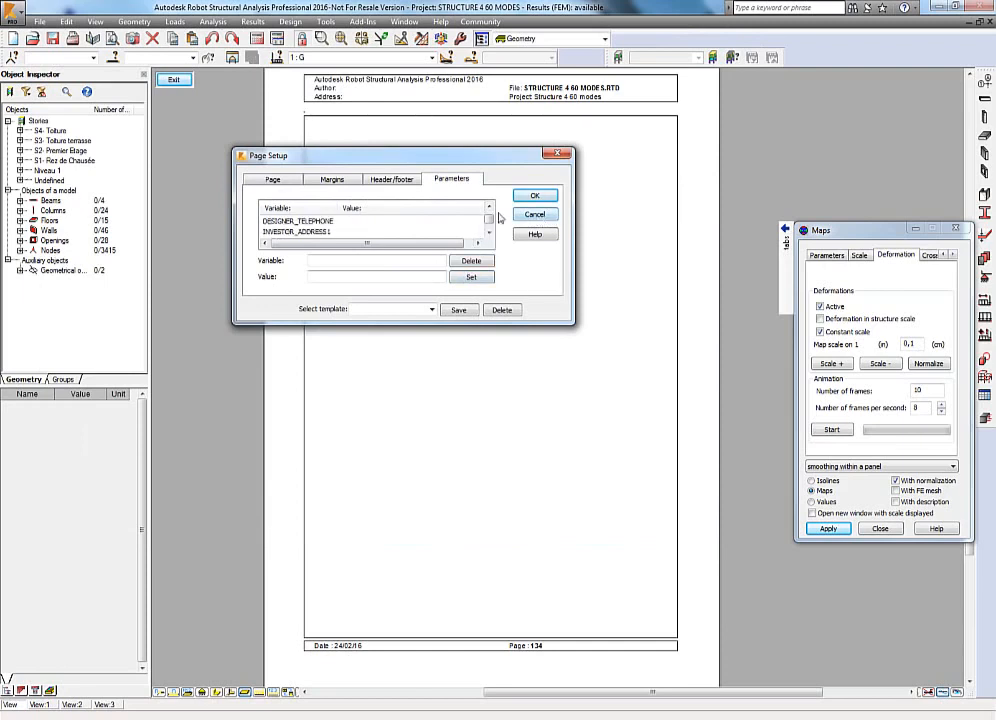
Open the header and footer layouts for inspection and close them again.
left_click(405, 180)
left_click(340, 238)
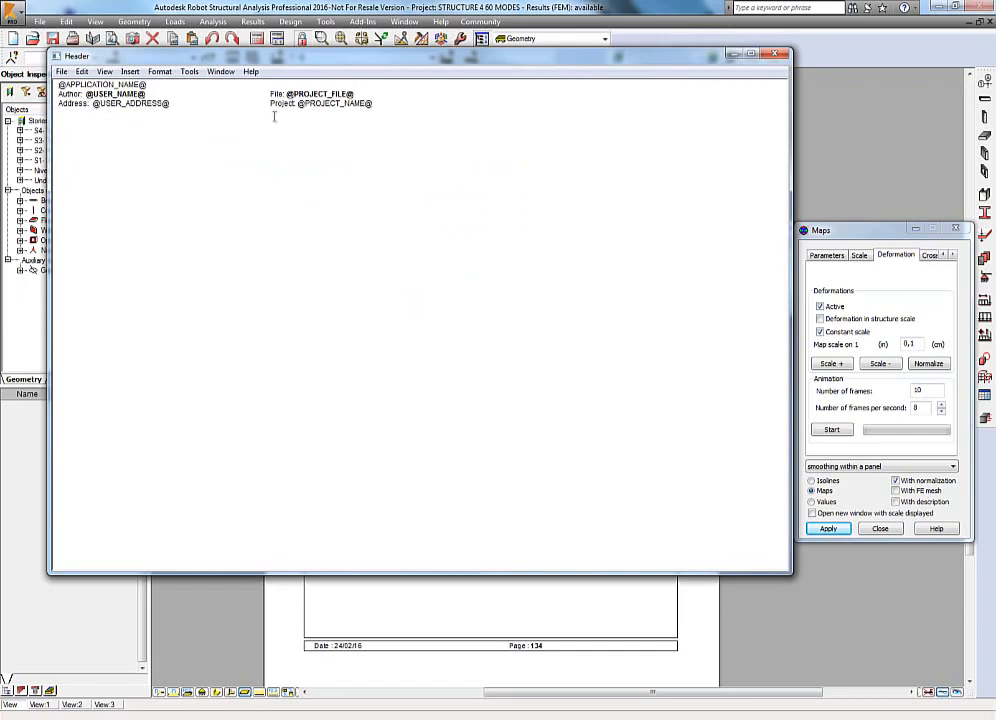
left_click(777, 55)
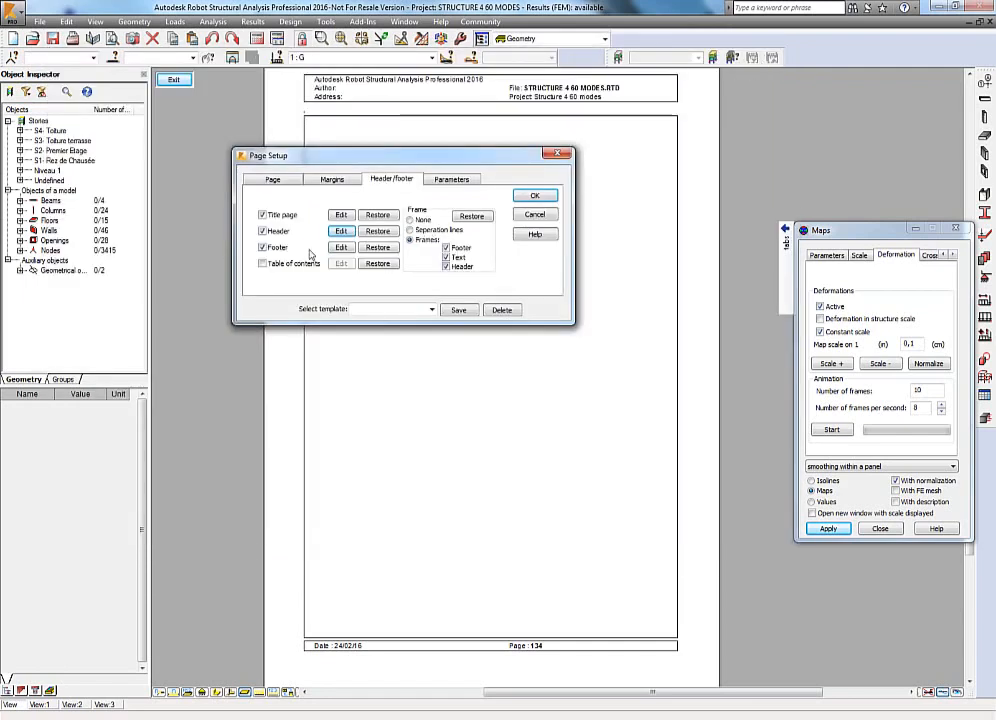
left_click(340, 247)
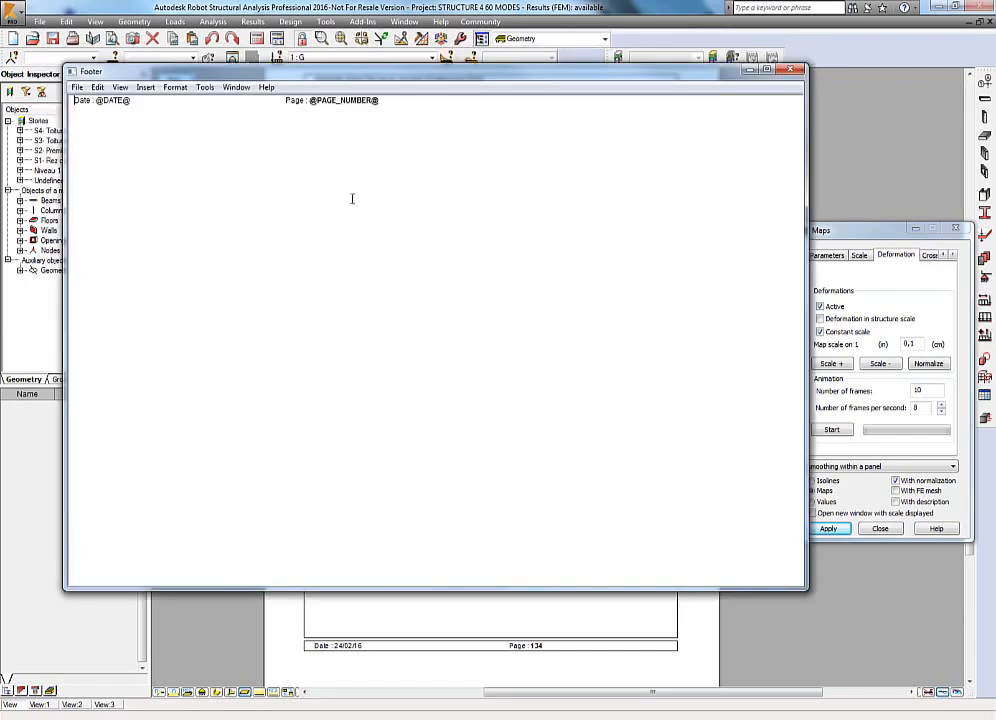
left_click(794, 71)
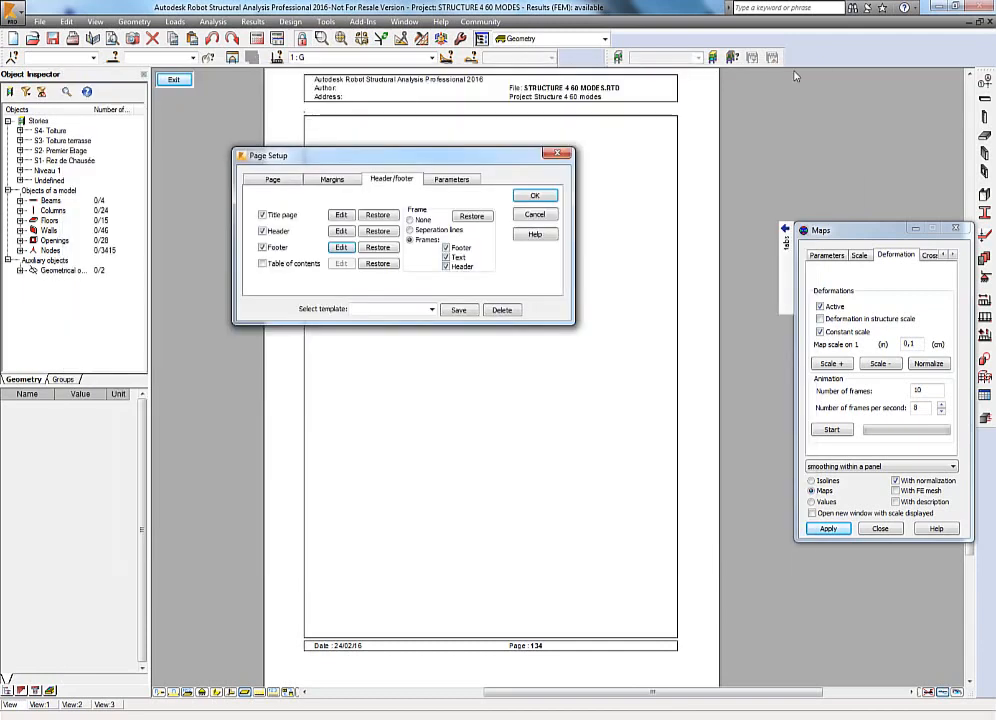
Enable the table of contents, inspect its properties, and confirm the page setup.
left_click(275, 265)
left_click(340, 263)
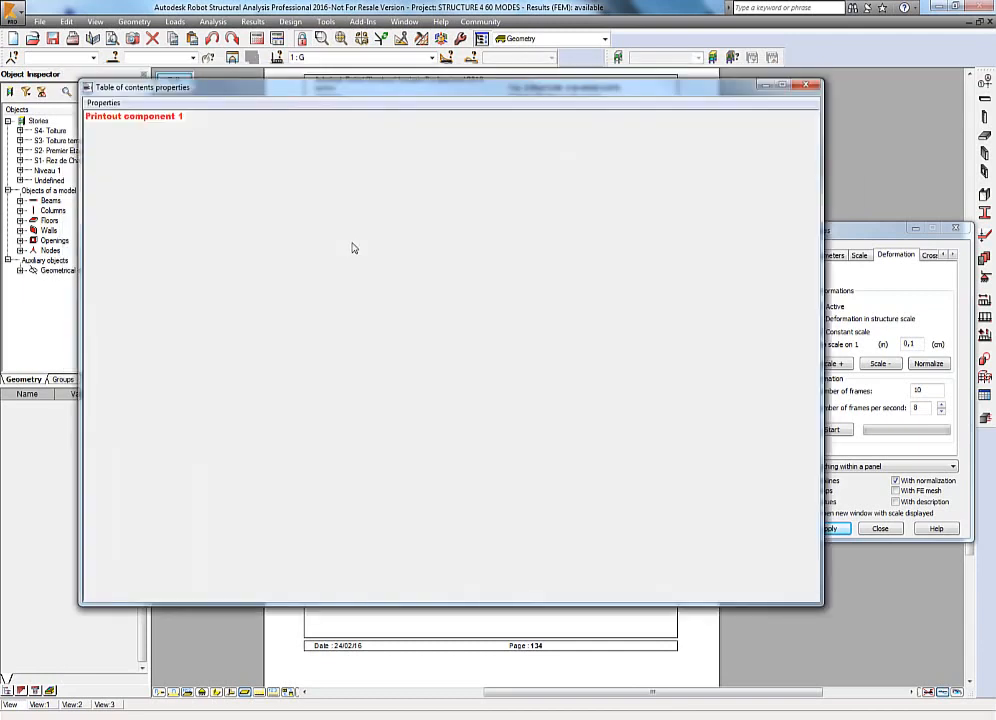
left_click(103, 103)
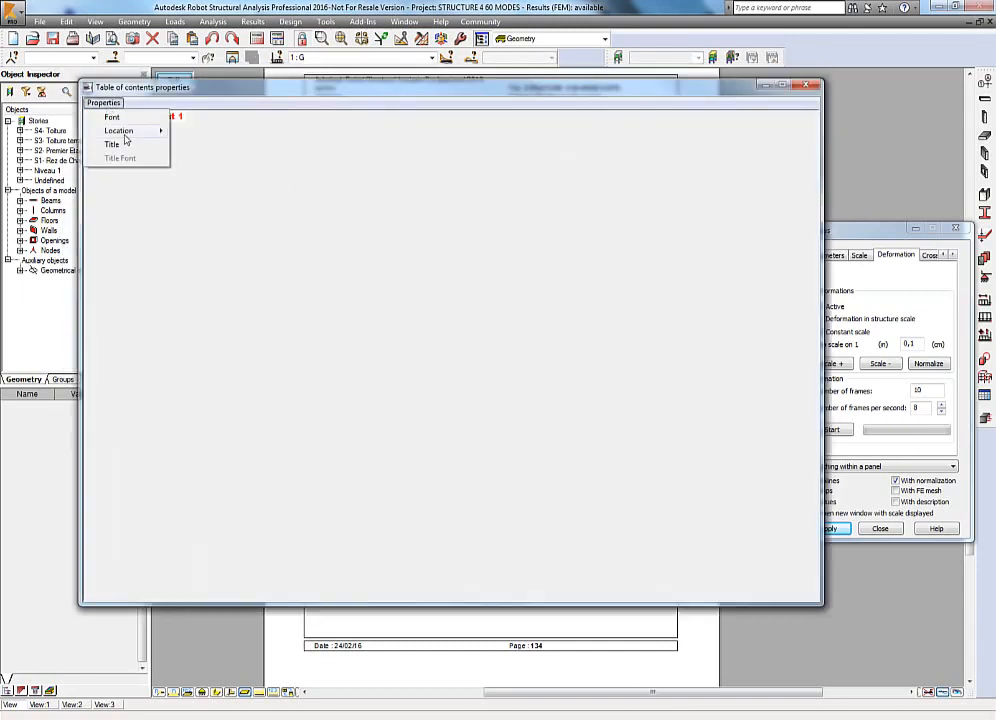
left_click(381, 287)
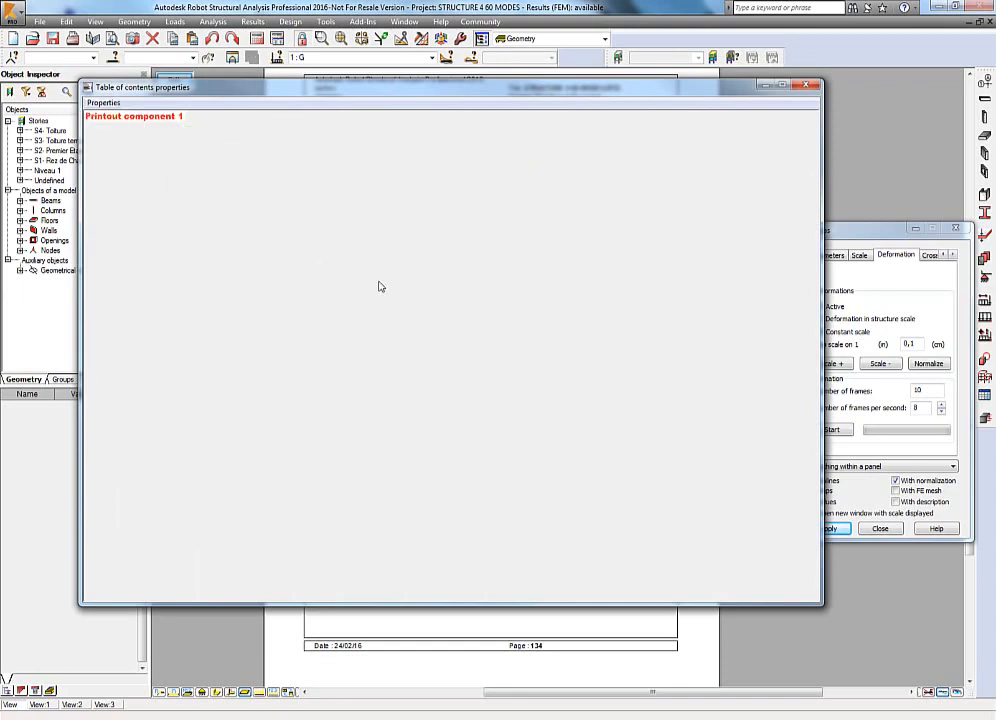
left_click(810, 87)
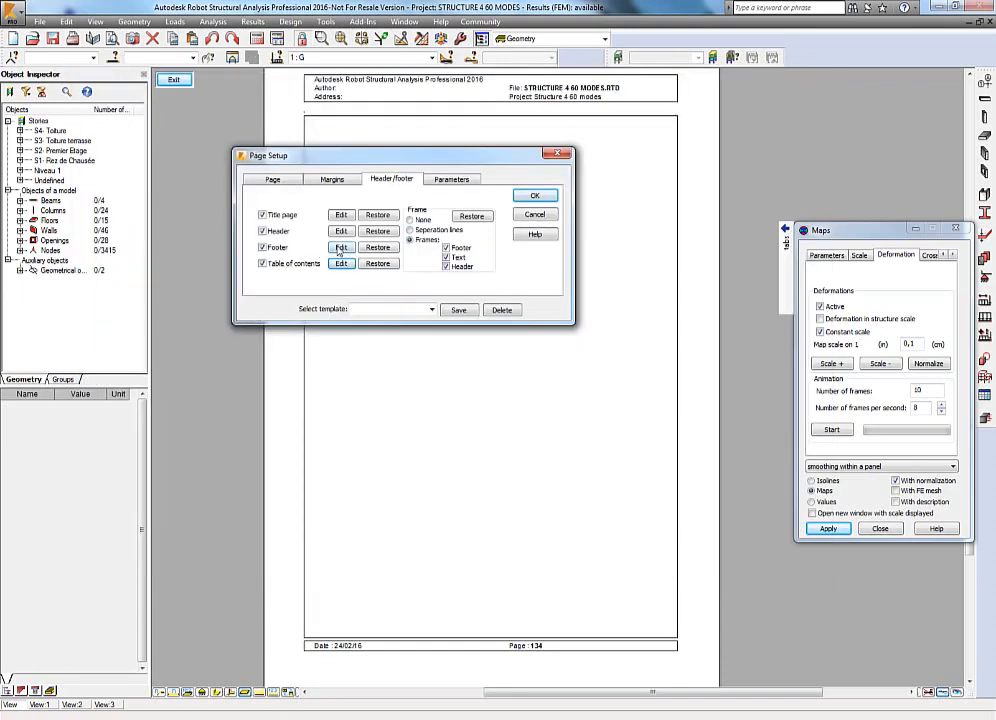
left_click(535, 195)
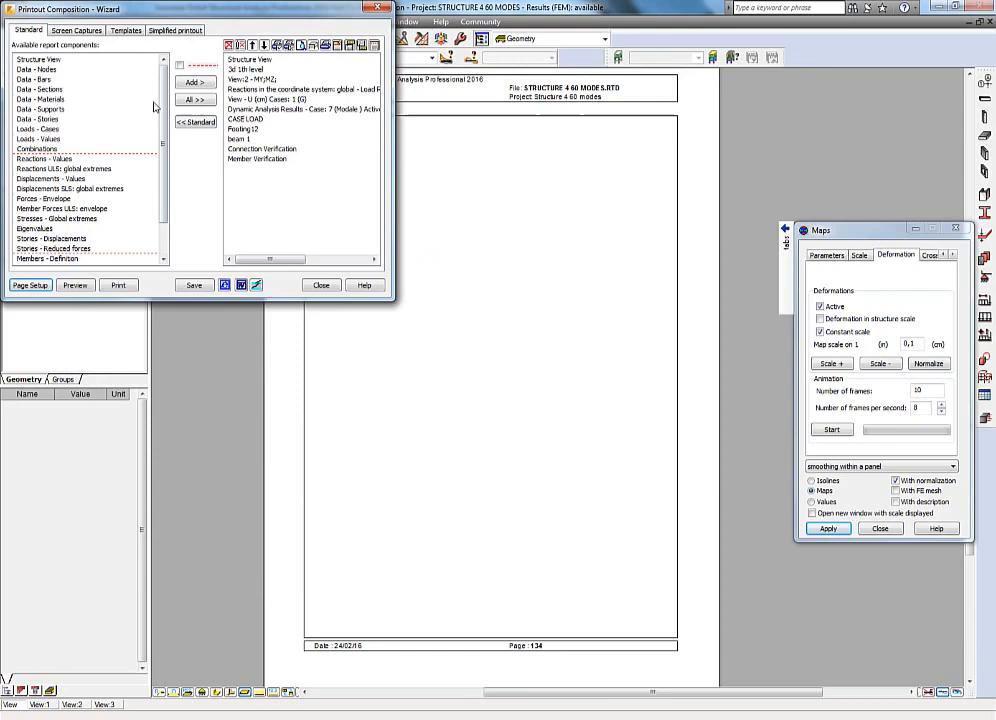
Close the printout wizard and set the project's design office to Autodesk Grenoble in the project properties.
left_click(322, 286)
left_click(40, 22)
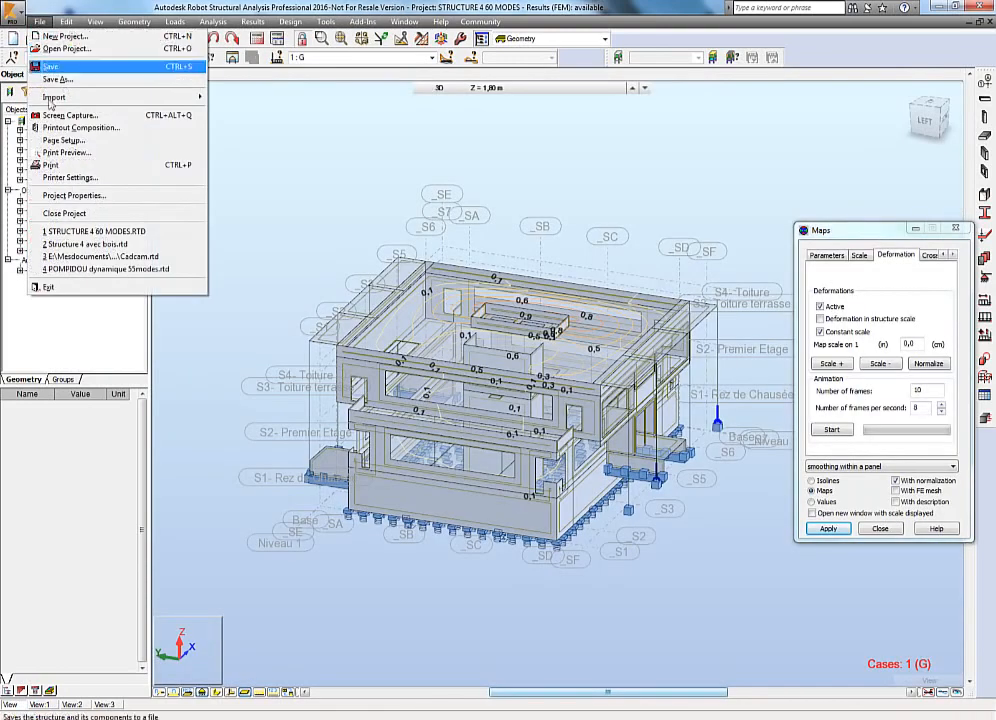
left_click(73, 195)
left_click(500, 352)
left_click(573, 446)
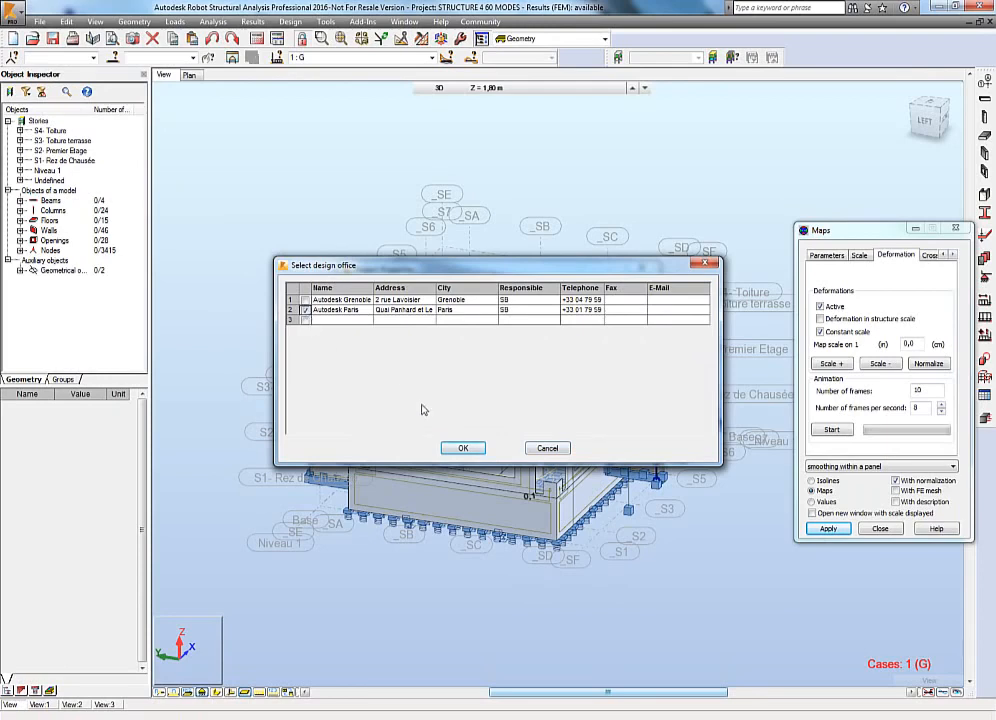
left_click(463, 448)
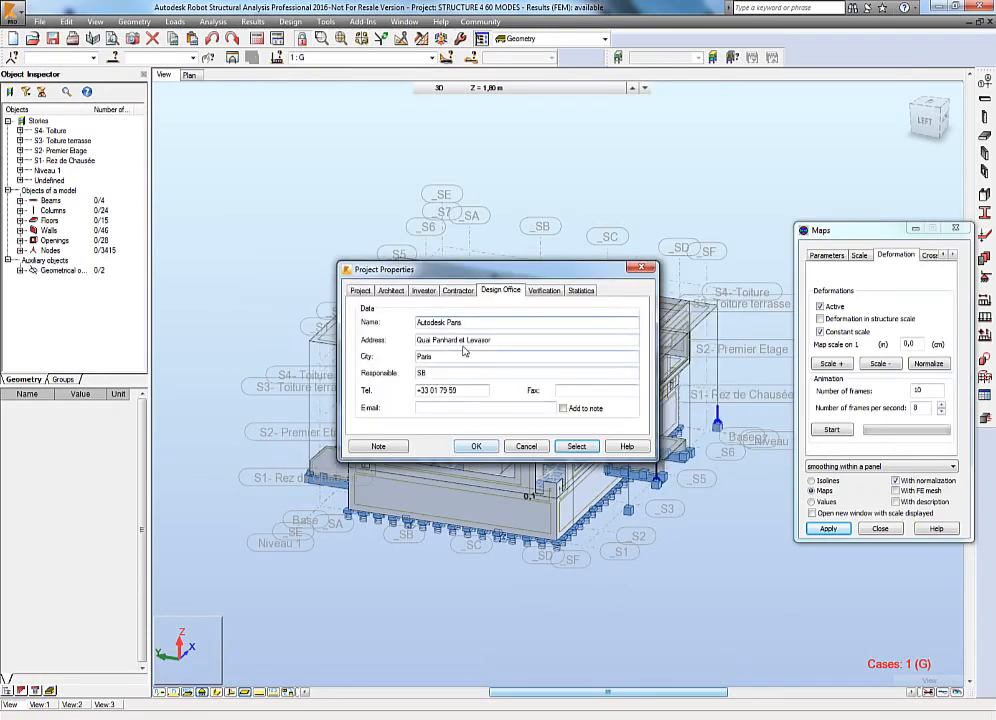
left_click(576, 447)
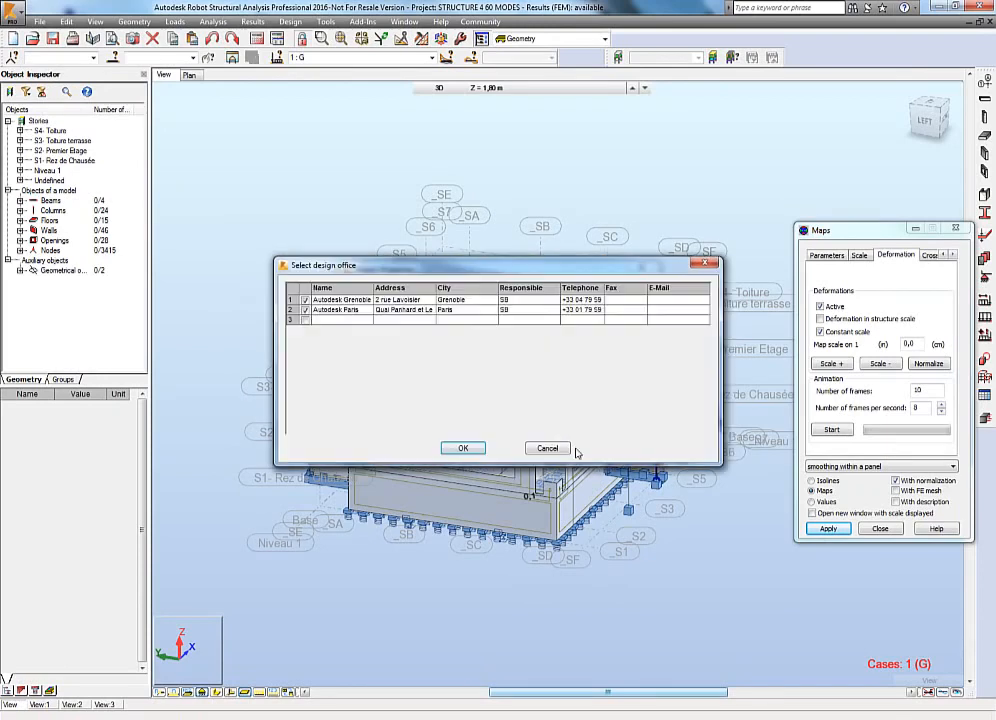
left_click(305, 310)
left_click(305, 300)
left_click(463, 447)
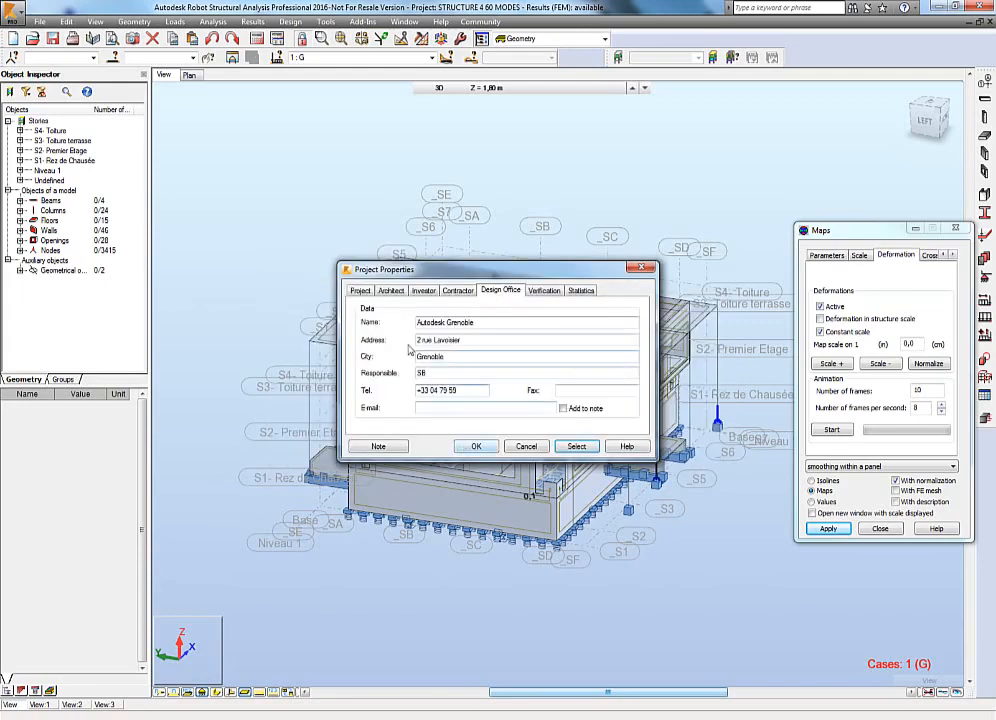
left_click(481, 448)
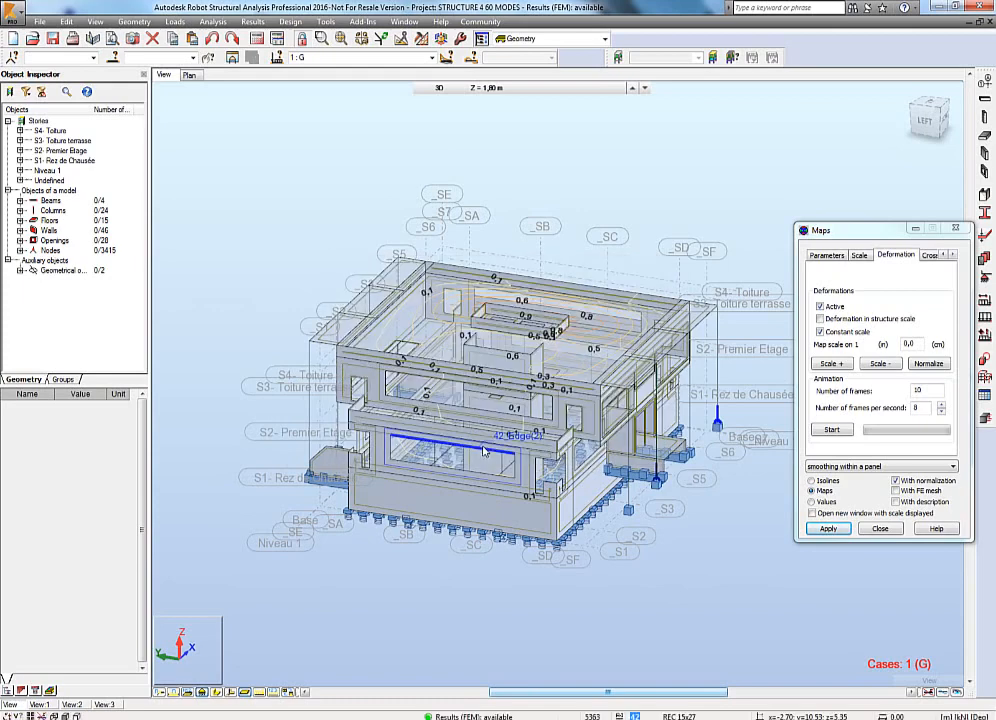
Reopen the printout composition wizard and open the parameters of its page setup.
left_click(44, 24)
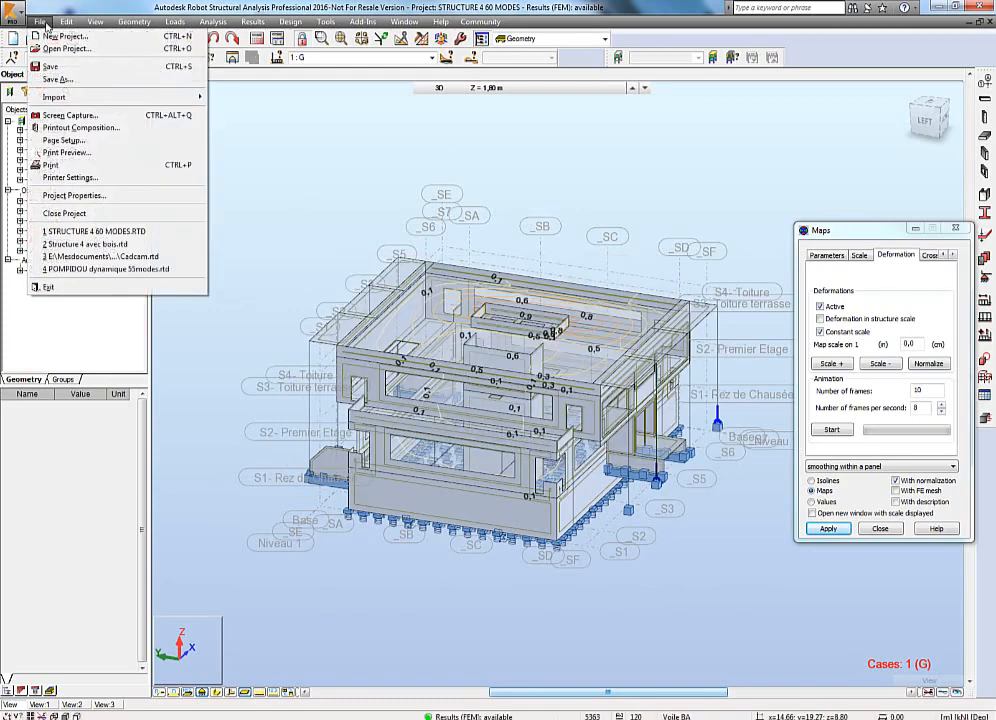
left_click(72, 128)
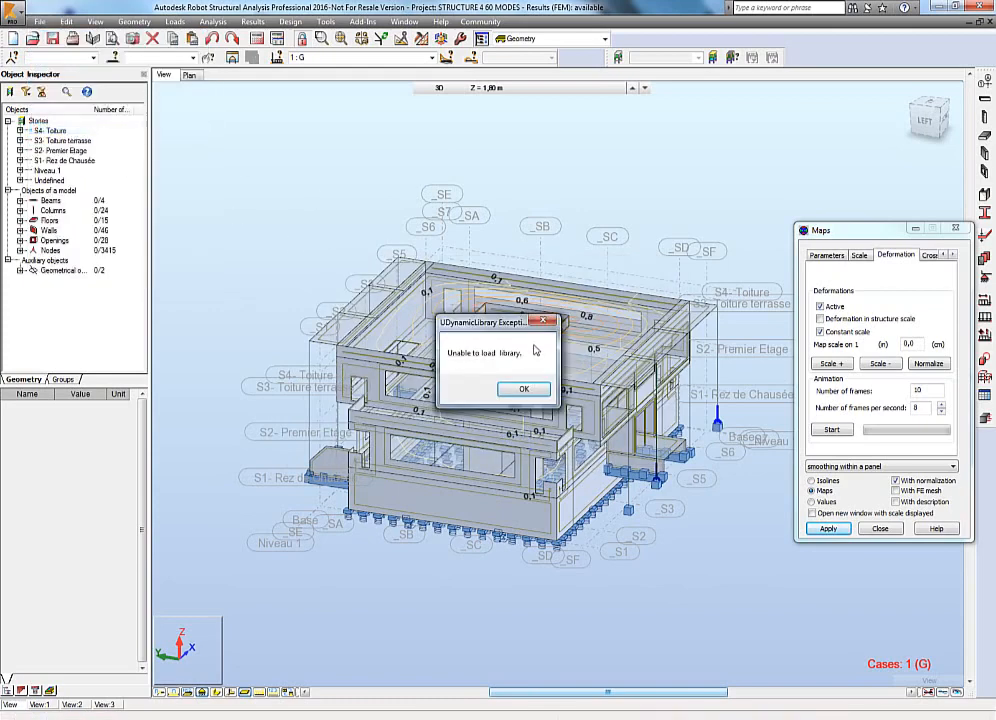
left_click(523, 388)
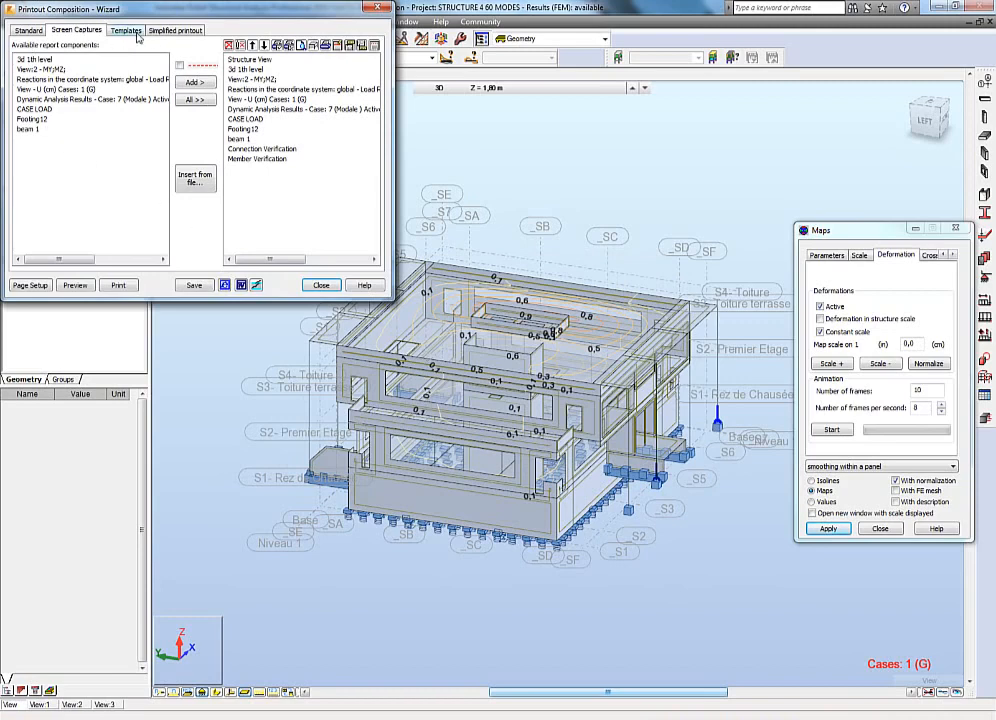
left_click(30, 286)
left_click(218, 32)
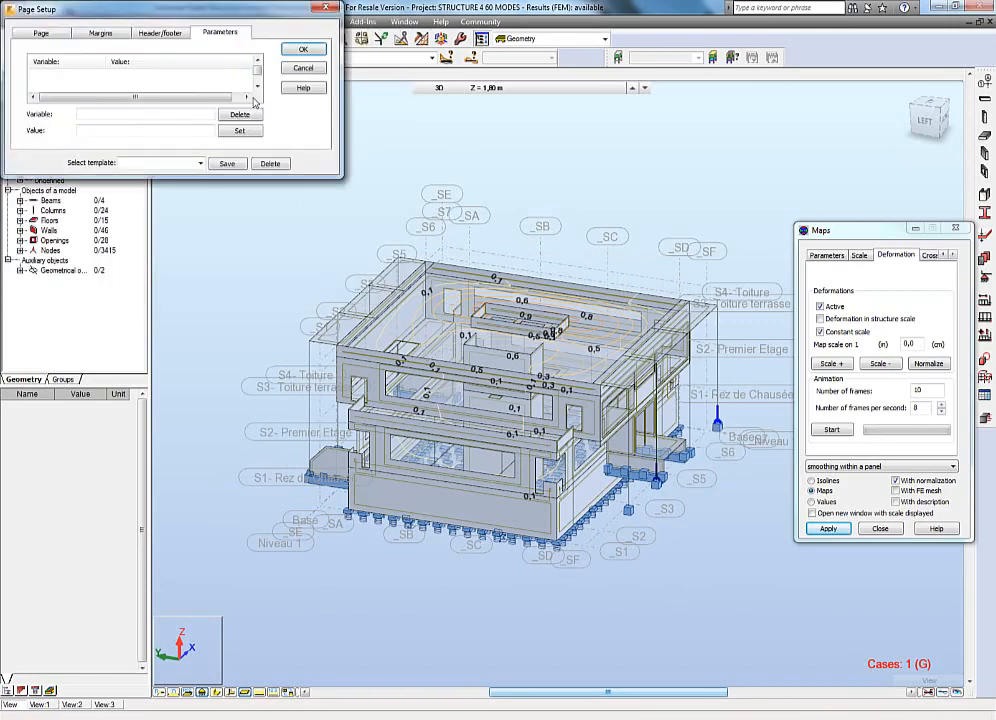
Scroll through the parameter variables and select the designer address variable to inspect its value.
left_click(258, 88)
left_click(258, 88)
left_click(258, 88)
left_click(258, 88)
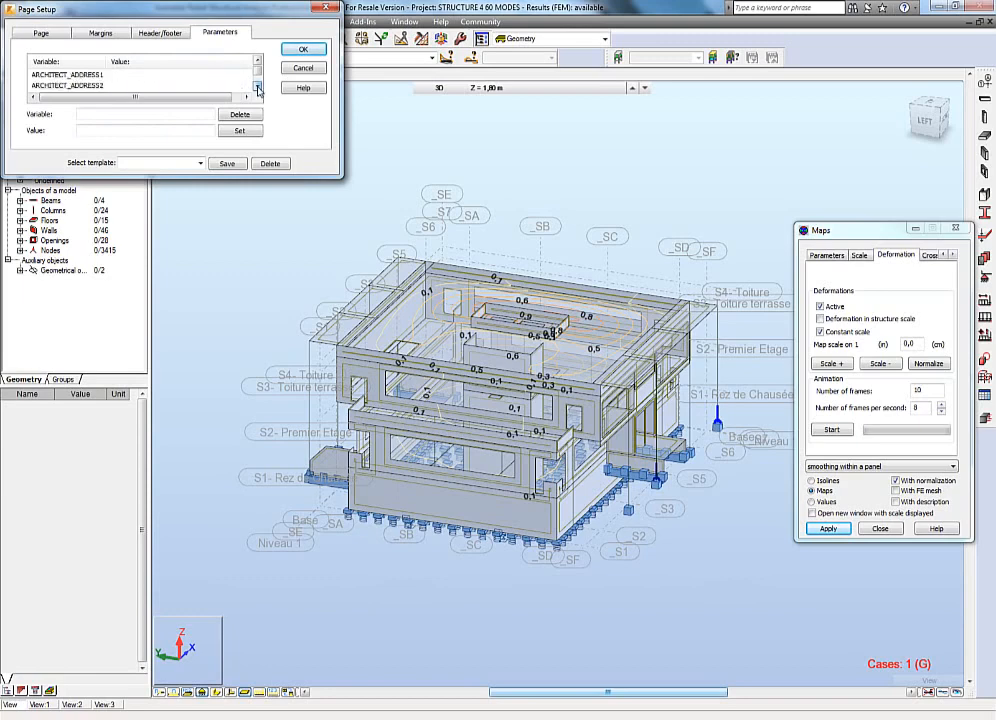
left_click(258, 88)
left_click(258, 88)
left_click(258, 88)
left_click(258, 88)
left_click(258, 88)
left_click(258, 88)
left_click(258, 88)
left_click(258, 88)
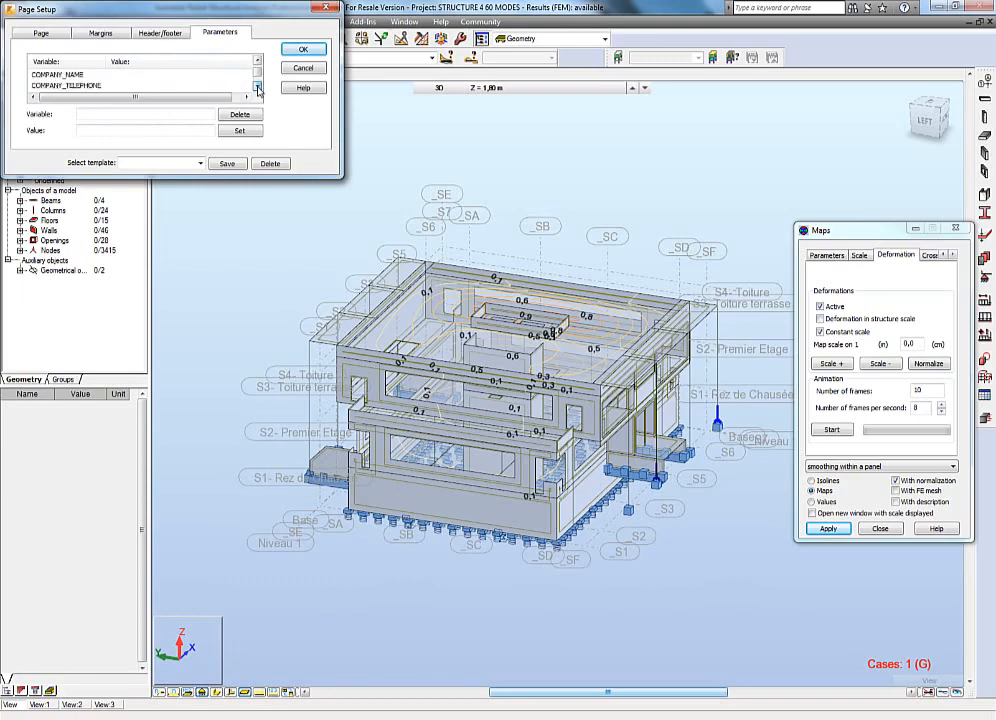
left_click(258, 88)
left_click(258, 88)
left_click(258, 88)
left_click(258, 88)
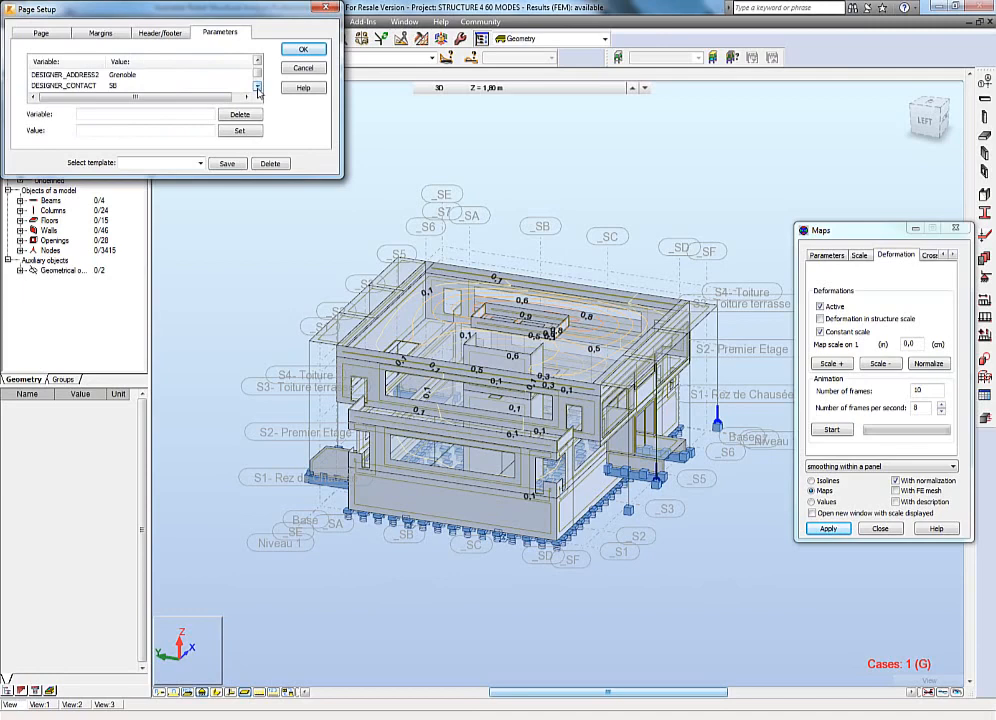
left_click(60, 74)
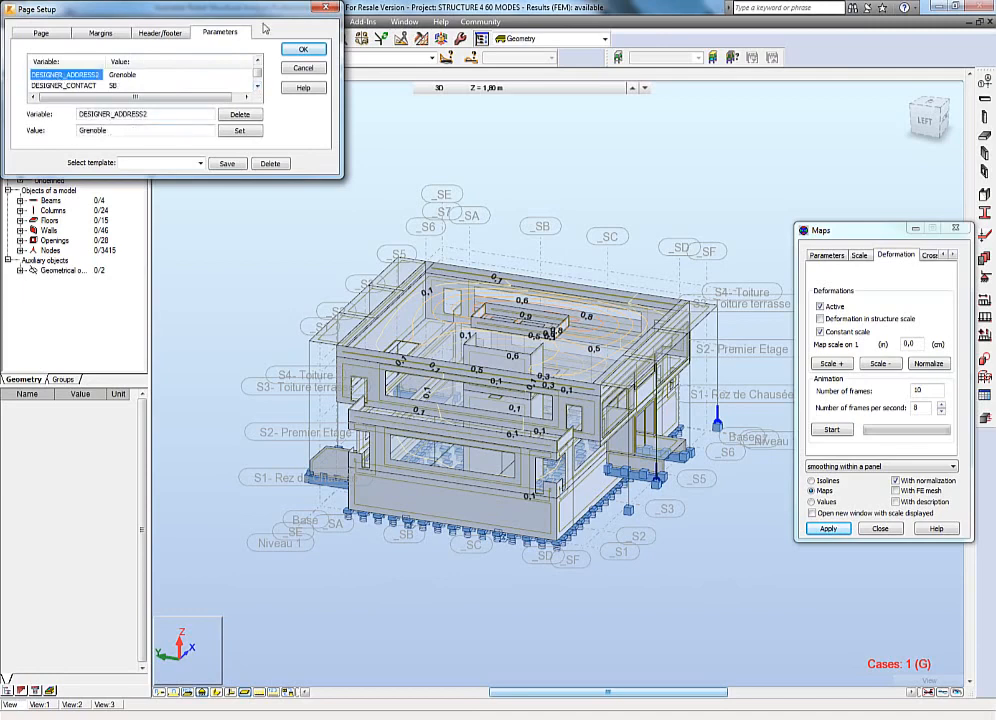
left_click_drag(258, 20, 458, 179)
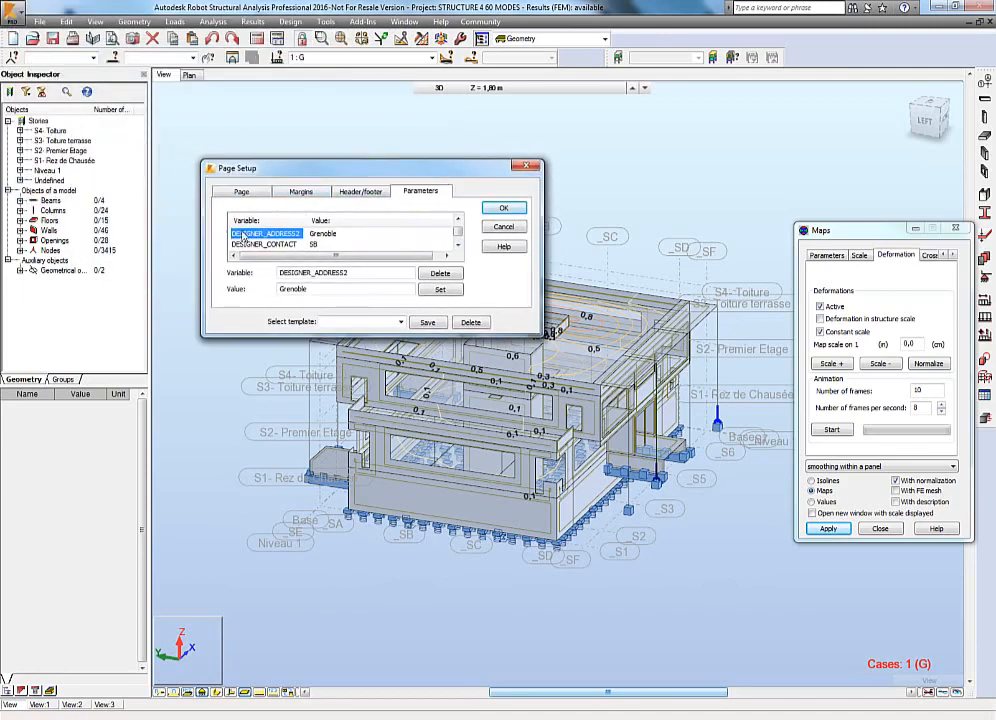
Open the title page layout from the header/footer settings, select the project name variable, and close it.
left_click(303, 192)
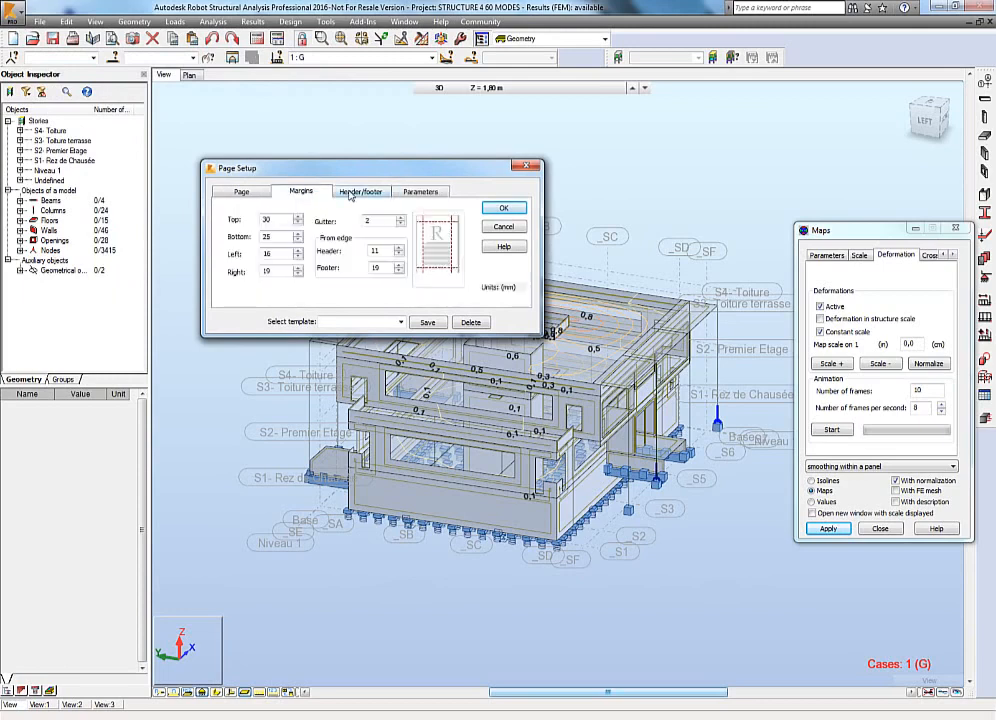
left_click(350, 192)
left_click(316, 229)
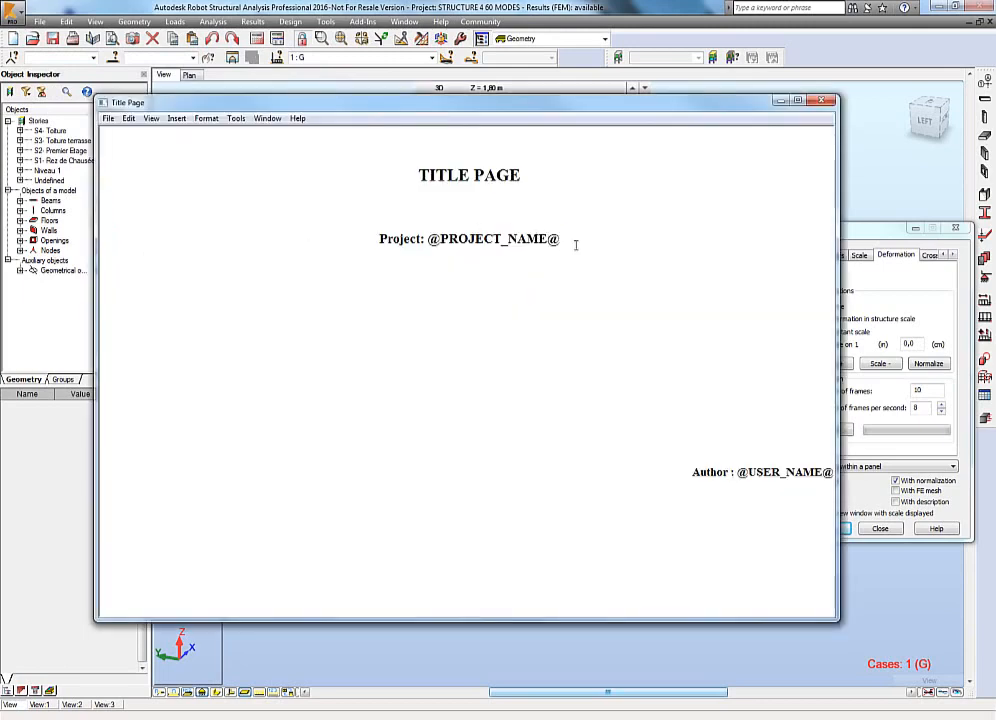
left_click_drag(562, 240, 427, 240)
left_click(465, 293)
key("alt+F4")
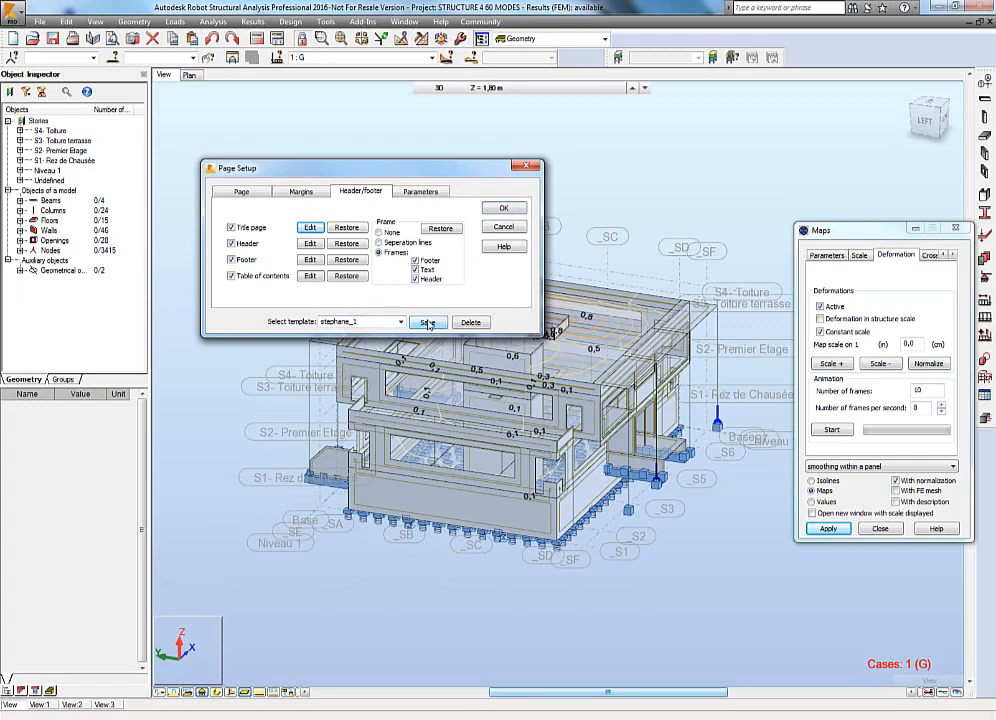
Confirm the page setup and export the composed printout to a Word document.
left_click(503, 208)
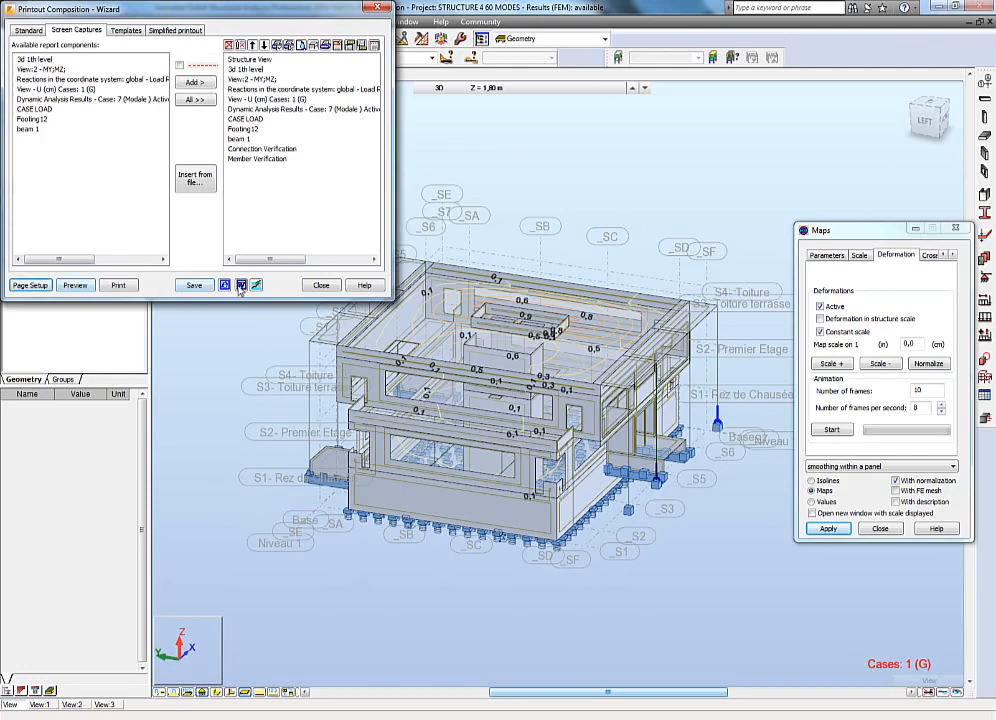
left_click(240, 286)
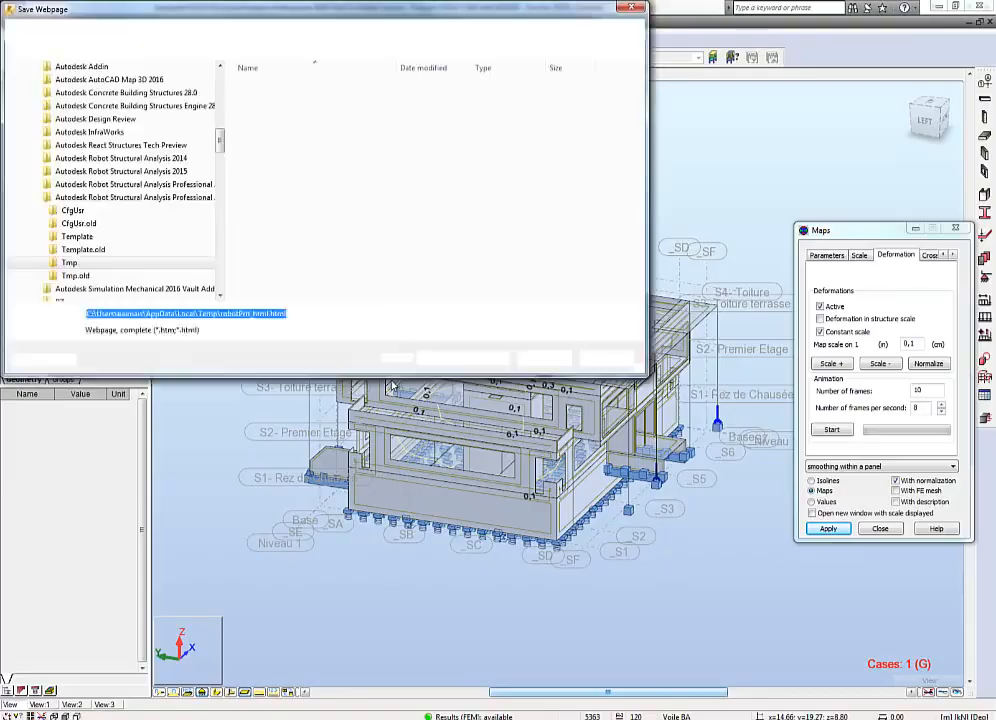
key("Return")
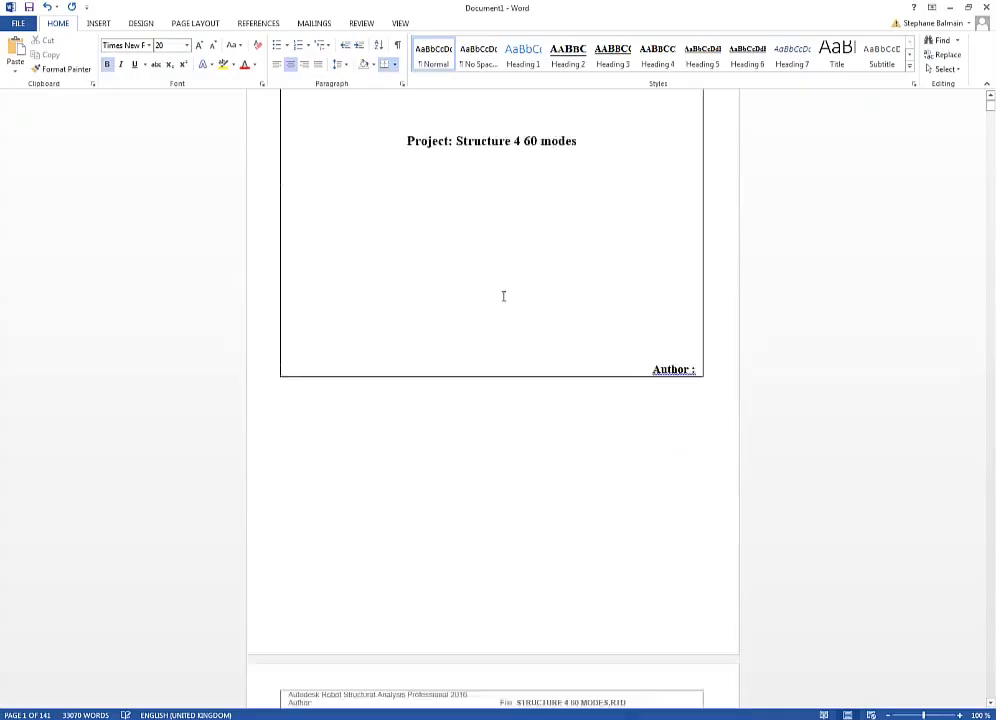
Scroll through the table of contents of the exported Word report.
scroll(502, 296, "down", 5)
scroll(502, 297, "down", 6)
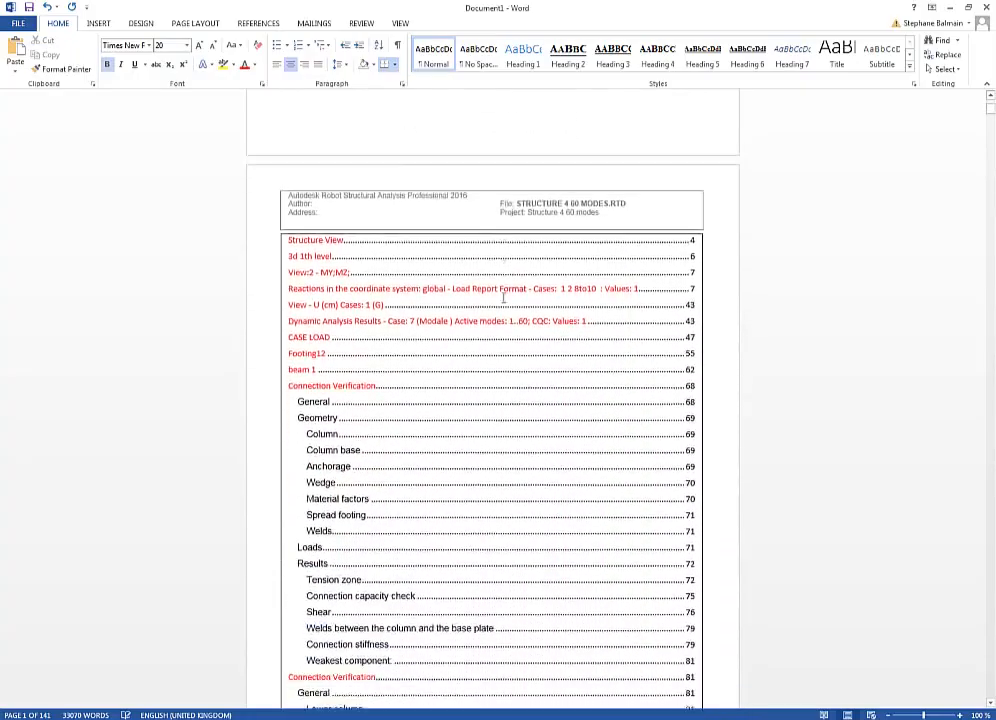
scroll(503, 297, "down", 15)
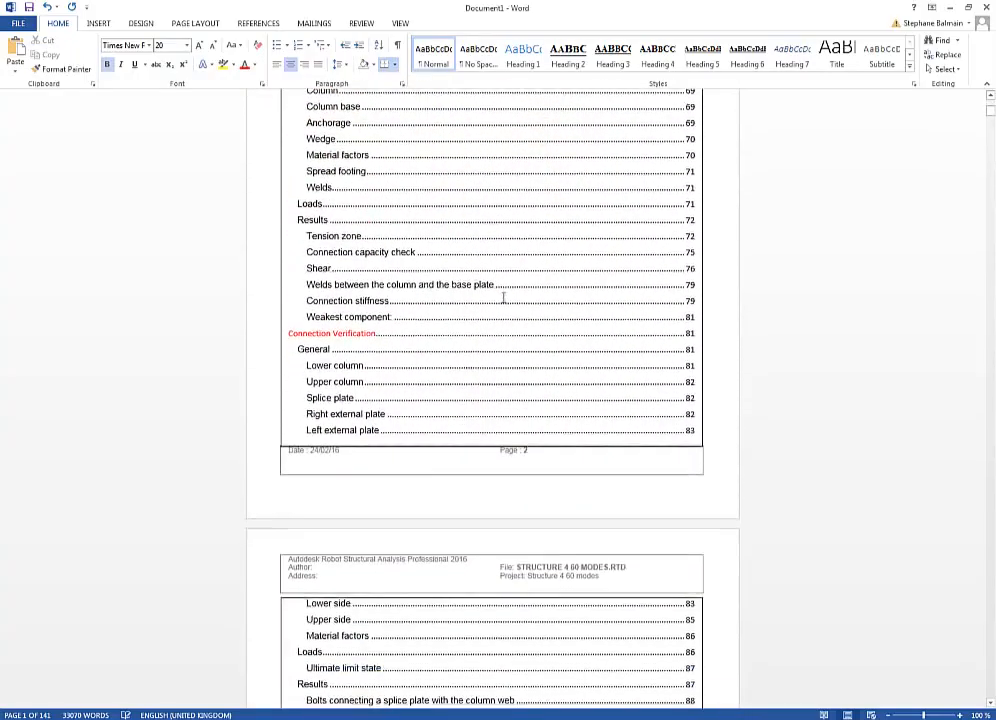
scroll(503, 300, "down", 8)
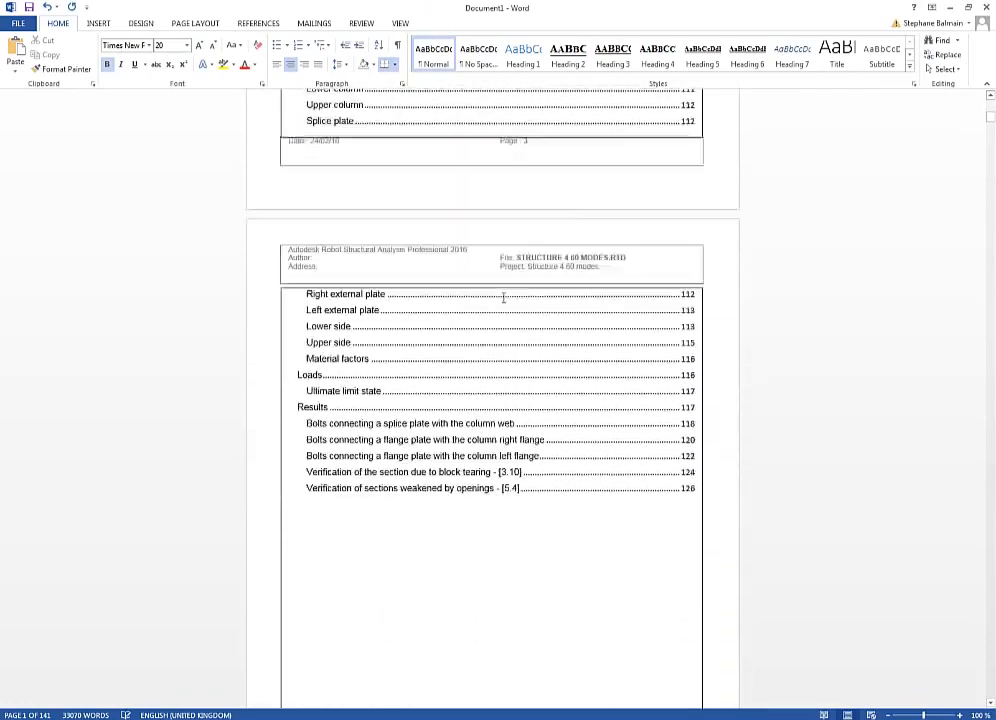
scroll(521, 454, "down", 9)
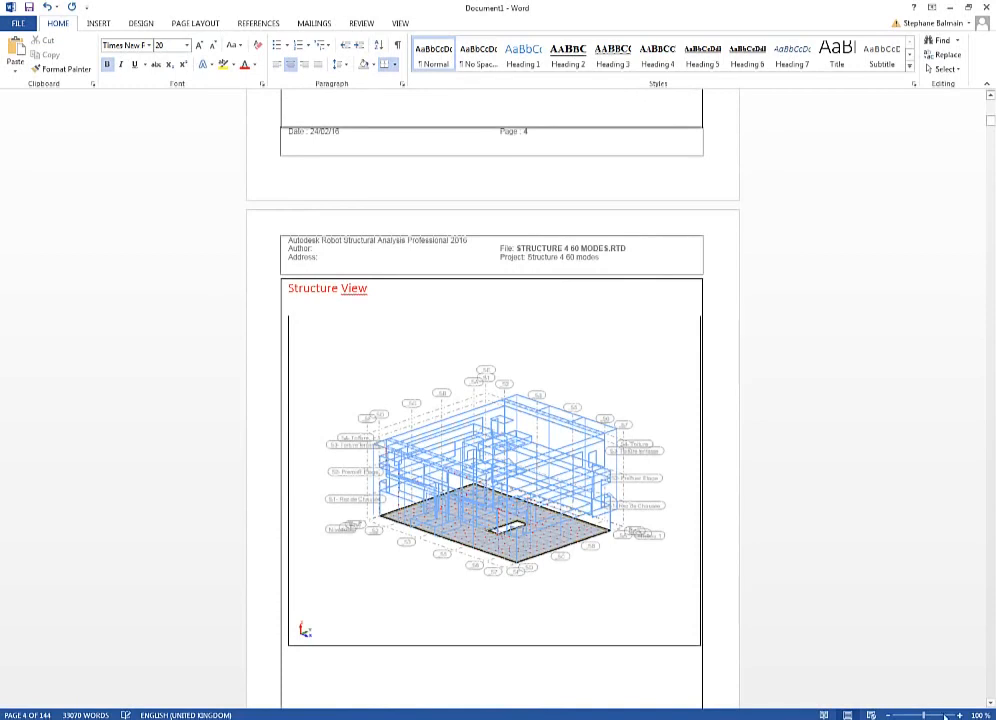
Zoom the Word report and browse the modal analysis tables and case load pages.
left_click(903, 716)
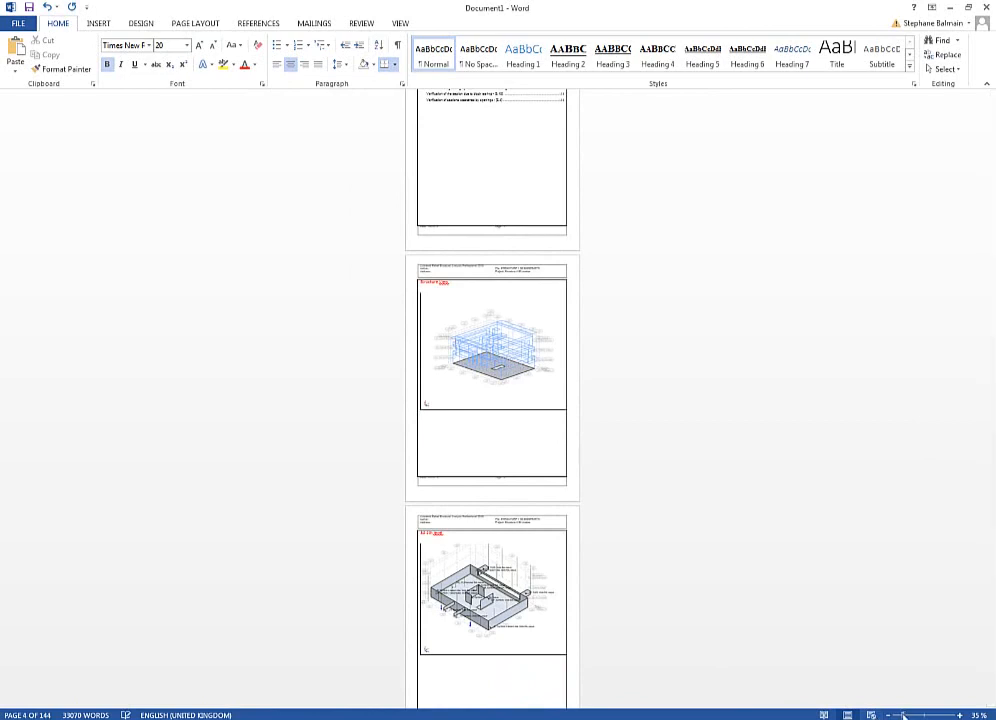
left_click_drag(903, 715, 924, 715)
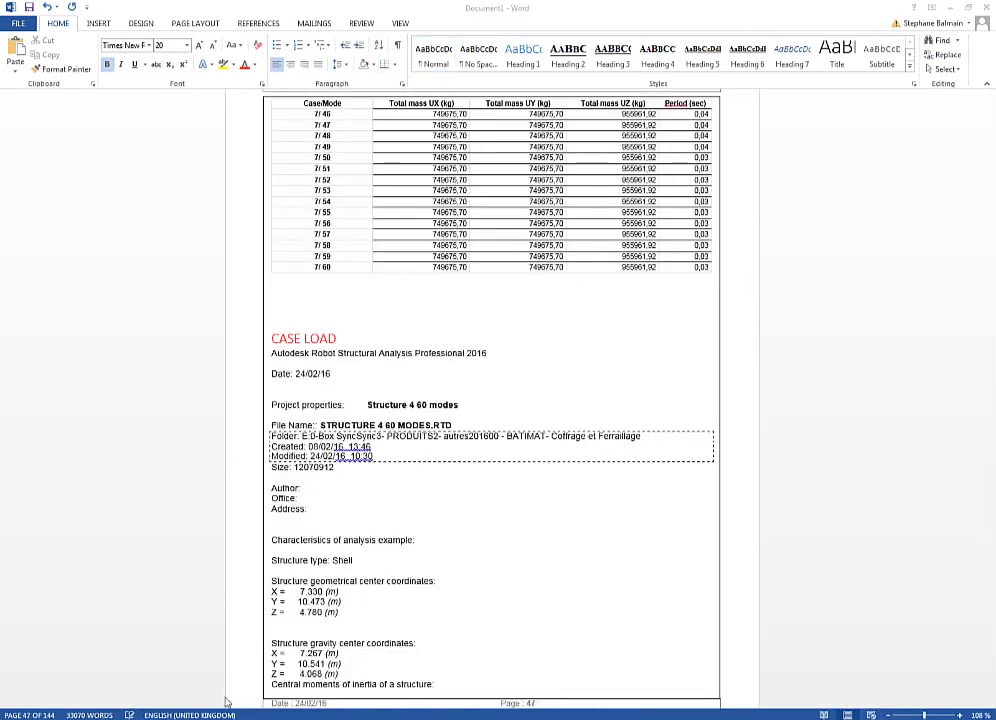
scroll(459, 317, "up", 10)
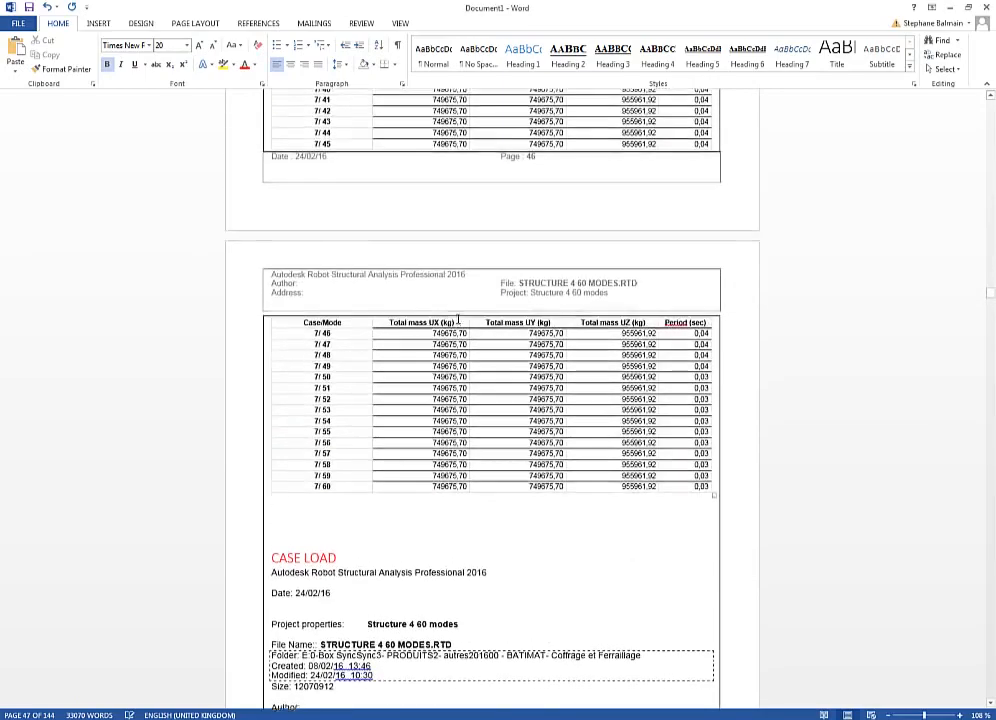
scroll(459, 319, "up", 7)
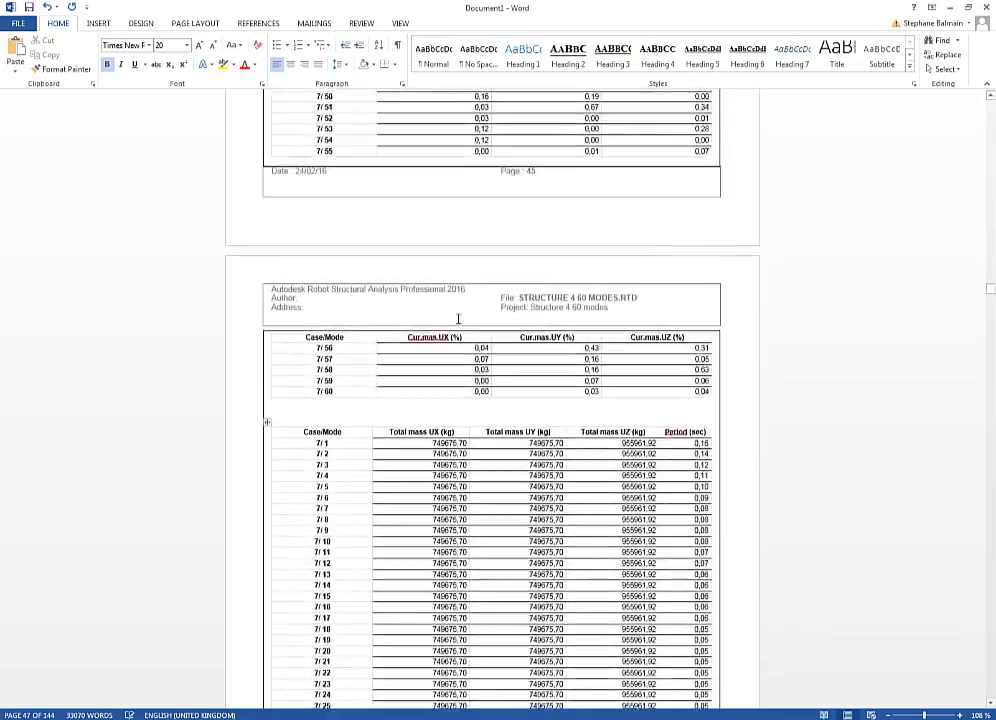
scroll(459, 325, "down", 10)
scroll(494, 458, "down", 15)
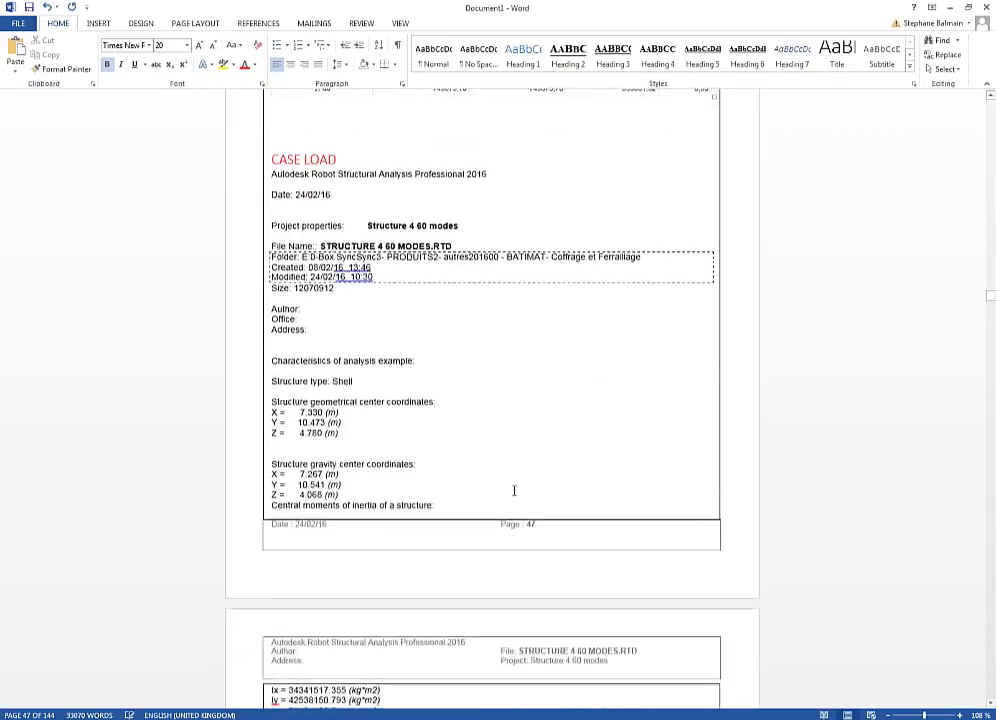
scroll(514, 490, "down", 20)
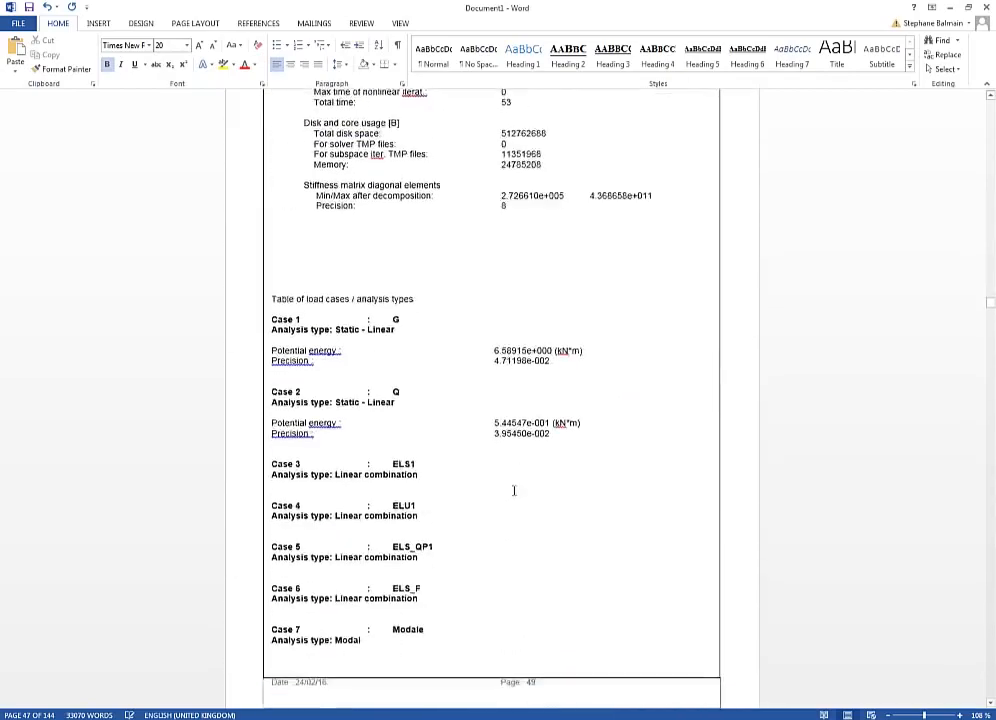
scroll(514, 490, "down", 15)
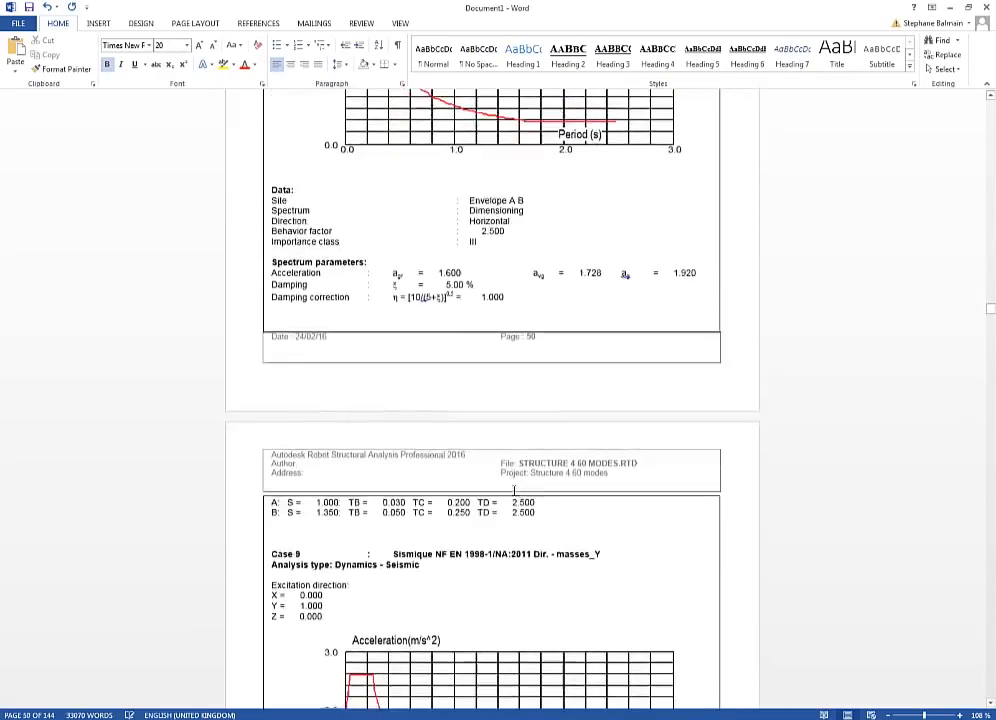
left_click_drag(990, 311, 991, 336)
left_click_drag(991, 338, 991, 343)
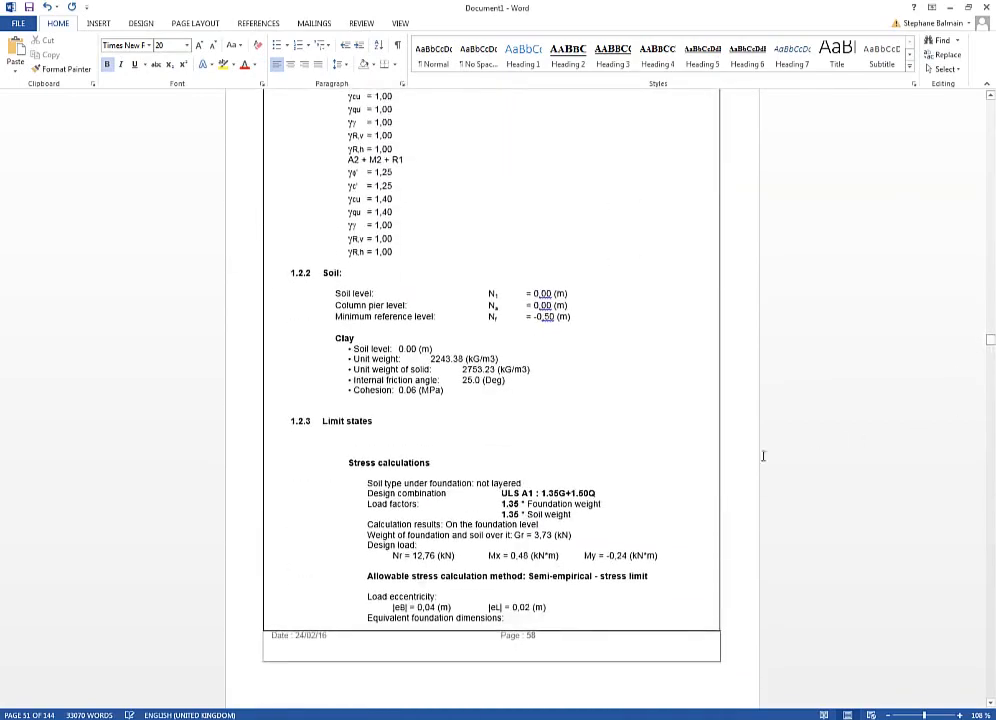
Scroll through the footing, RC beam and connection verification notes in the Word report.
scroll(680, 500, "down", 12)
scroll(679, 500, "down", 20)
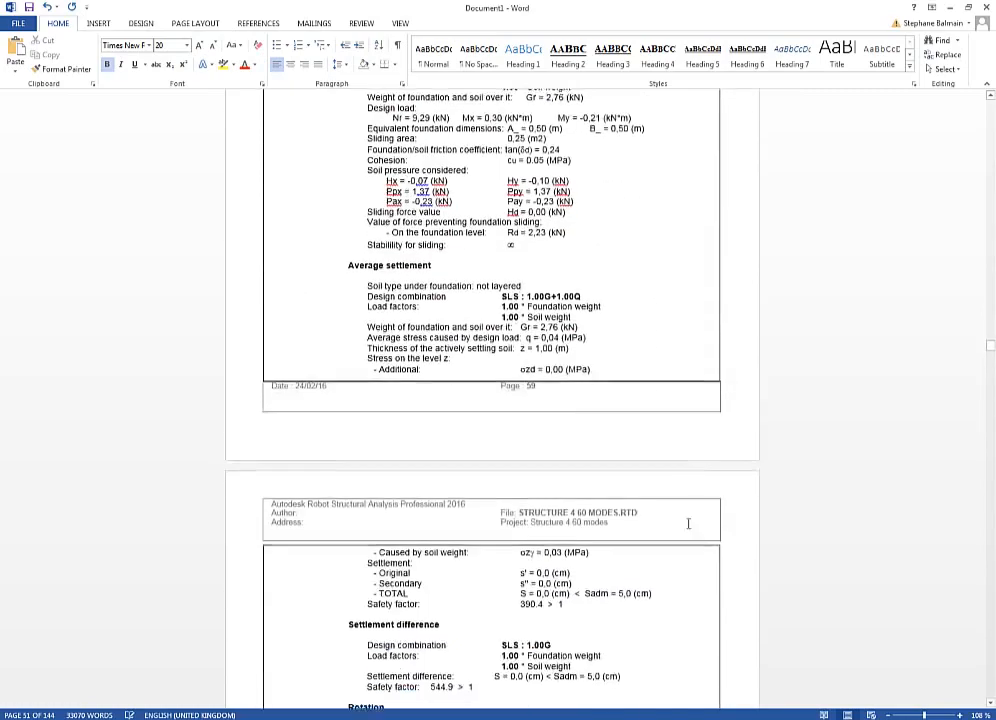
scroll(696, 605, "down", 20)
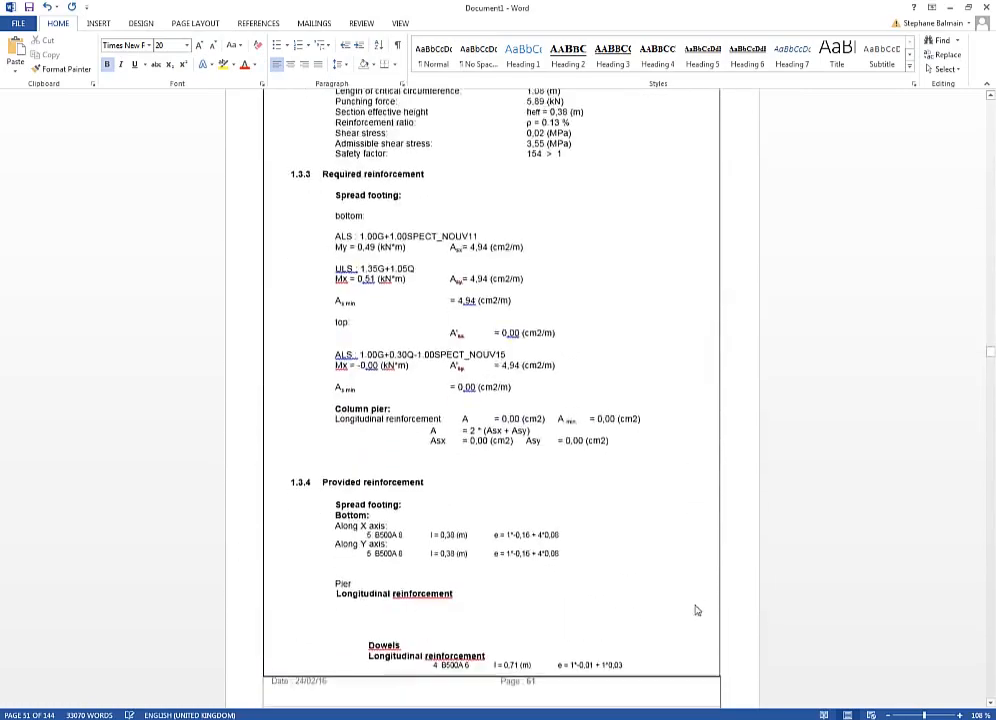
scroll(696, 614, "down", 20)
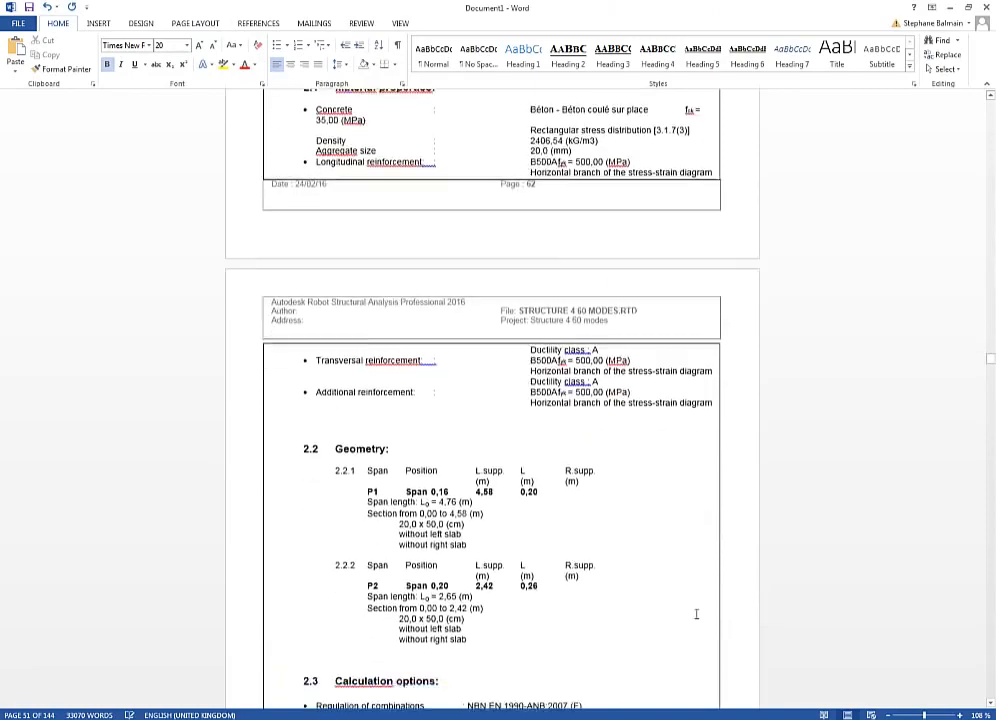
scroll(696, 619, "down", 20)
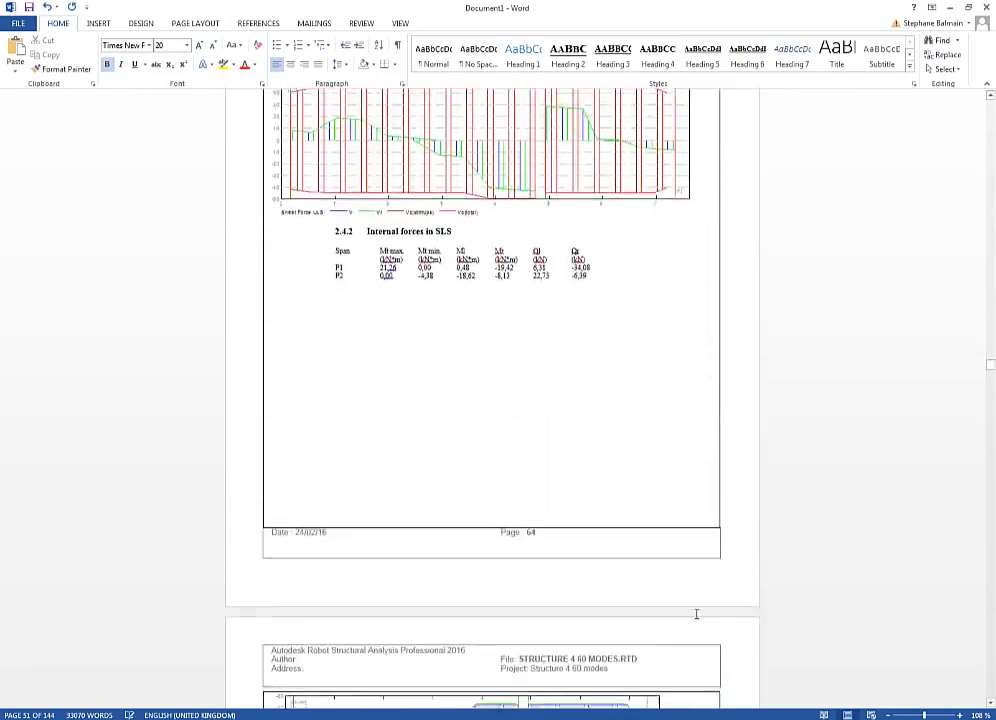
scroll(696, 618, "down", 5)
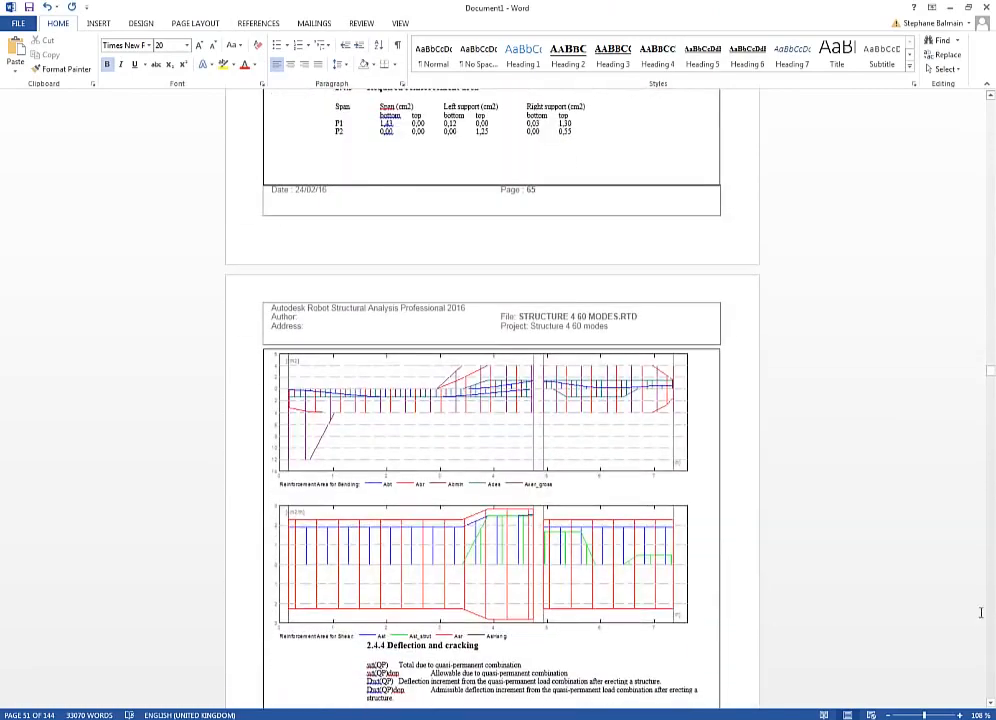
left_click_drag(992, 378, 990, 423)
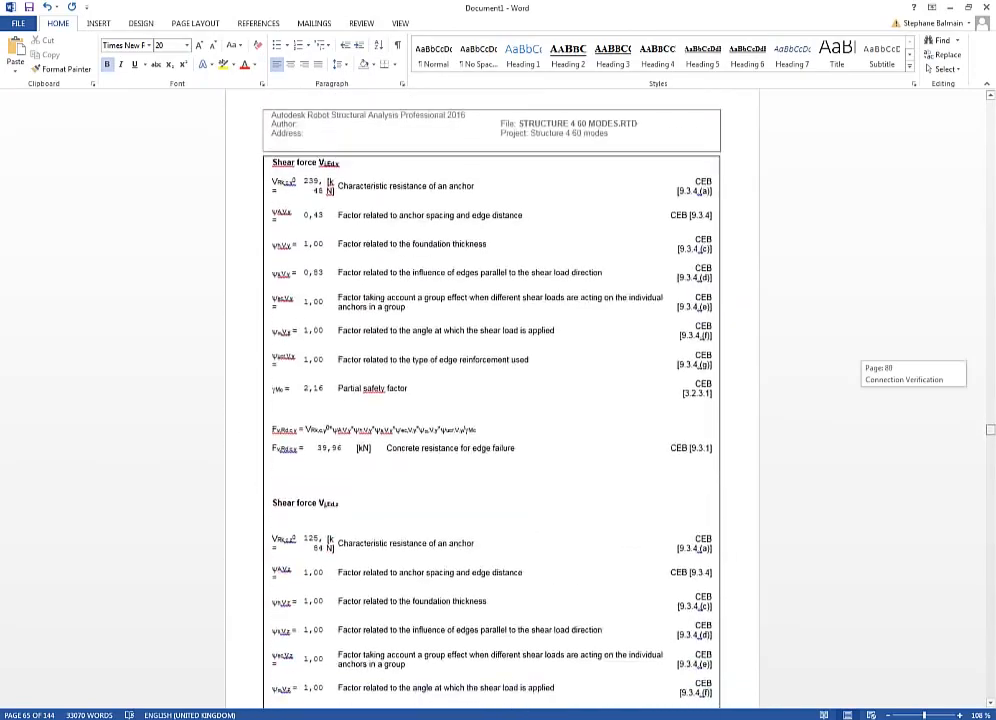
left_click_drag(990, 443, 990, 692)
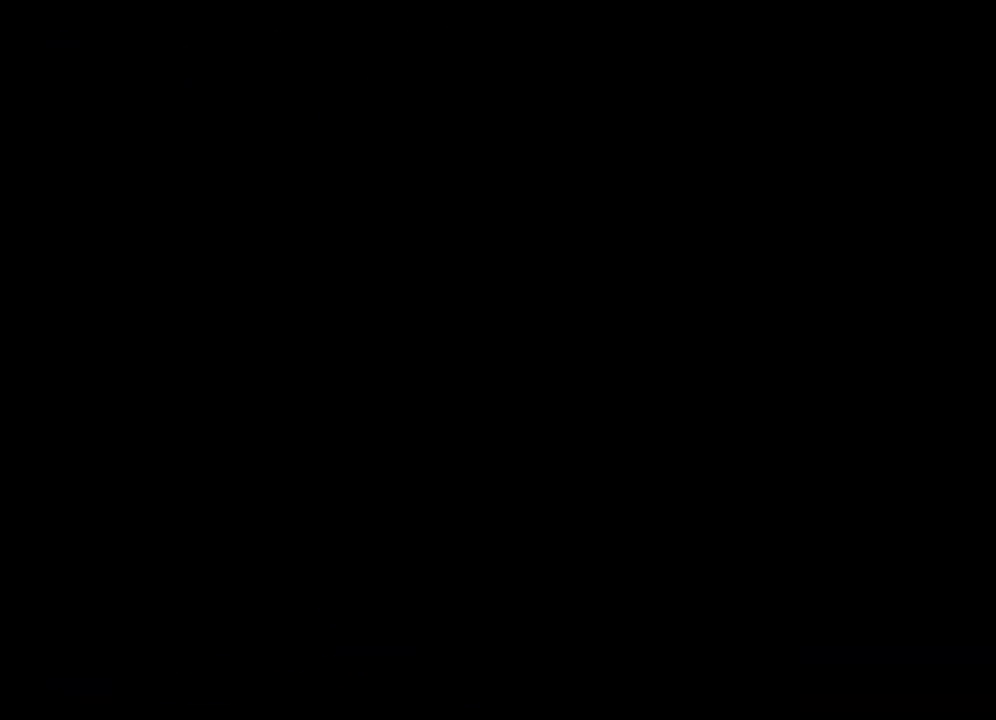